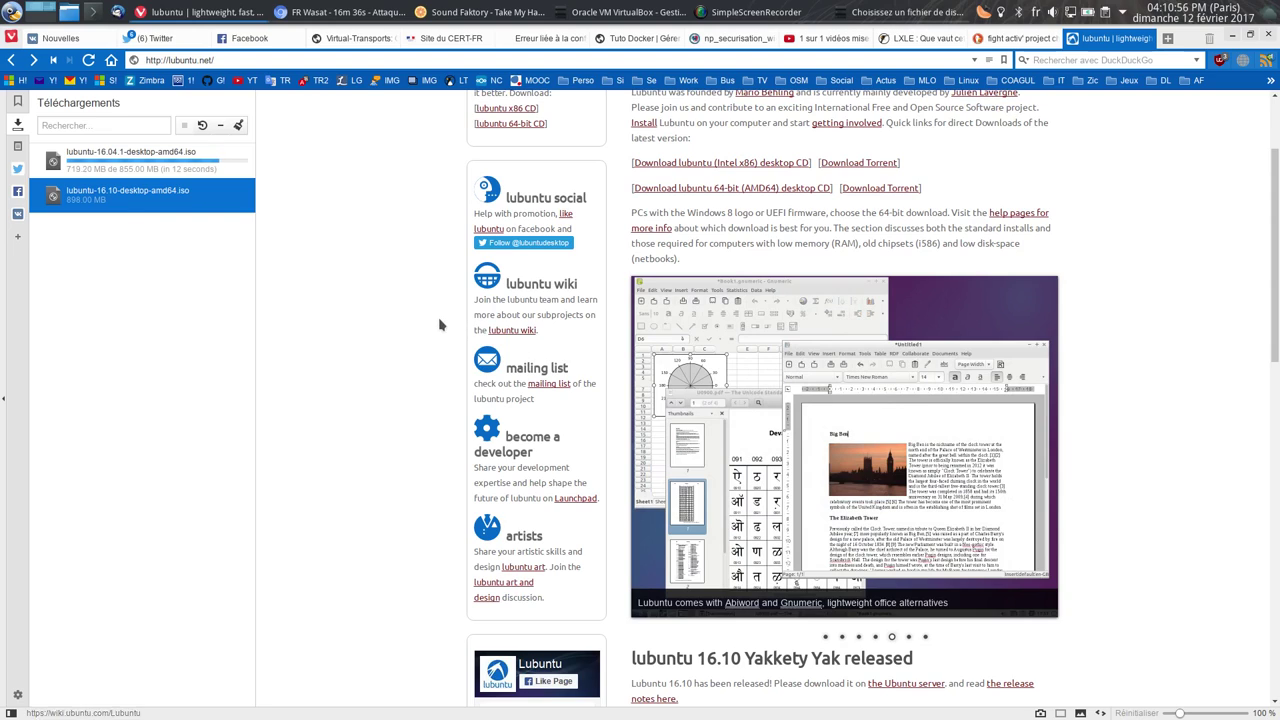
- Switch to VirtualBox, attach lubuntu-16.04.1-desktop-amd64.iso to the Video machine's optical drive and start the machine in full screen
{"action": "mouse_move", "coordinate": [240, 8]}
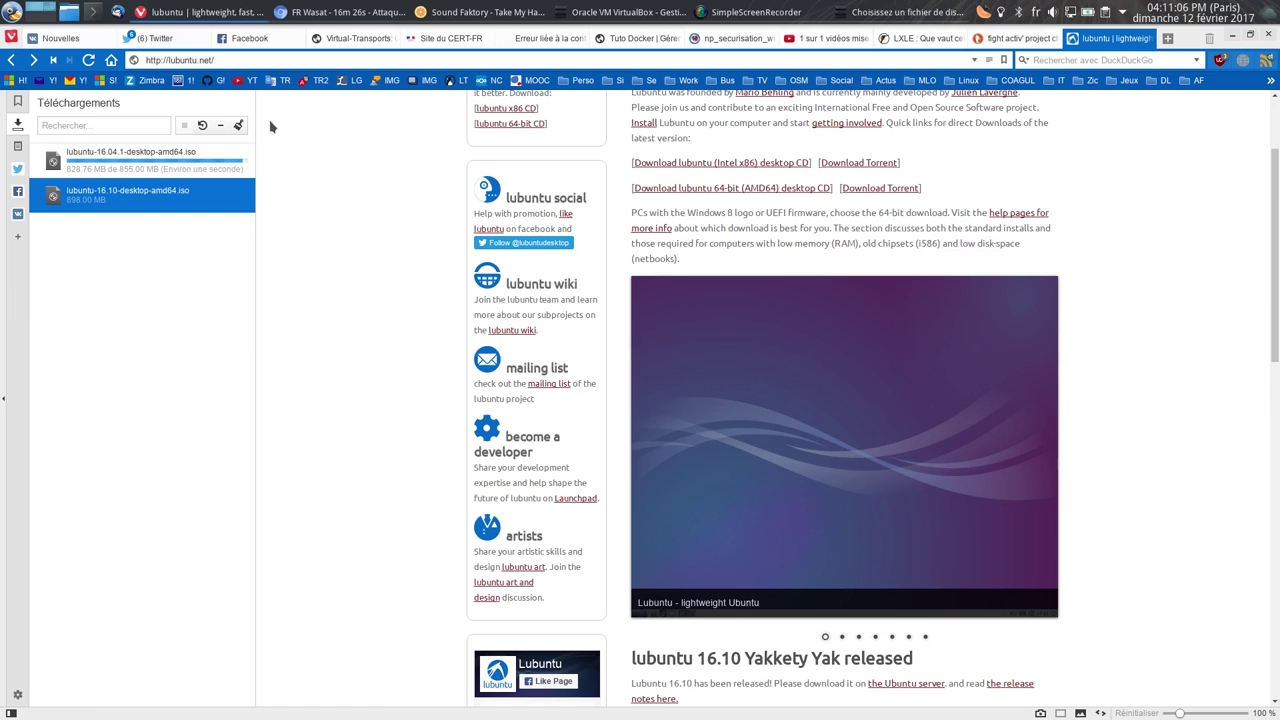
{"action": "left_click", "coordinate": [211, 12]}
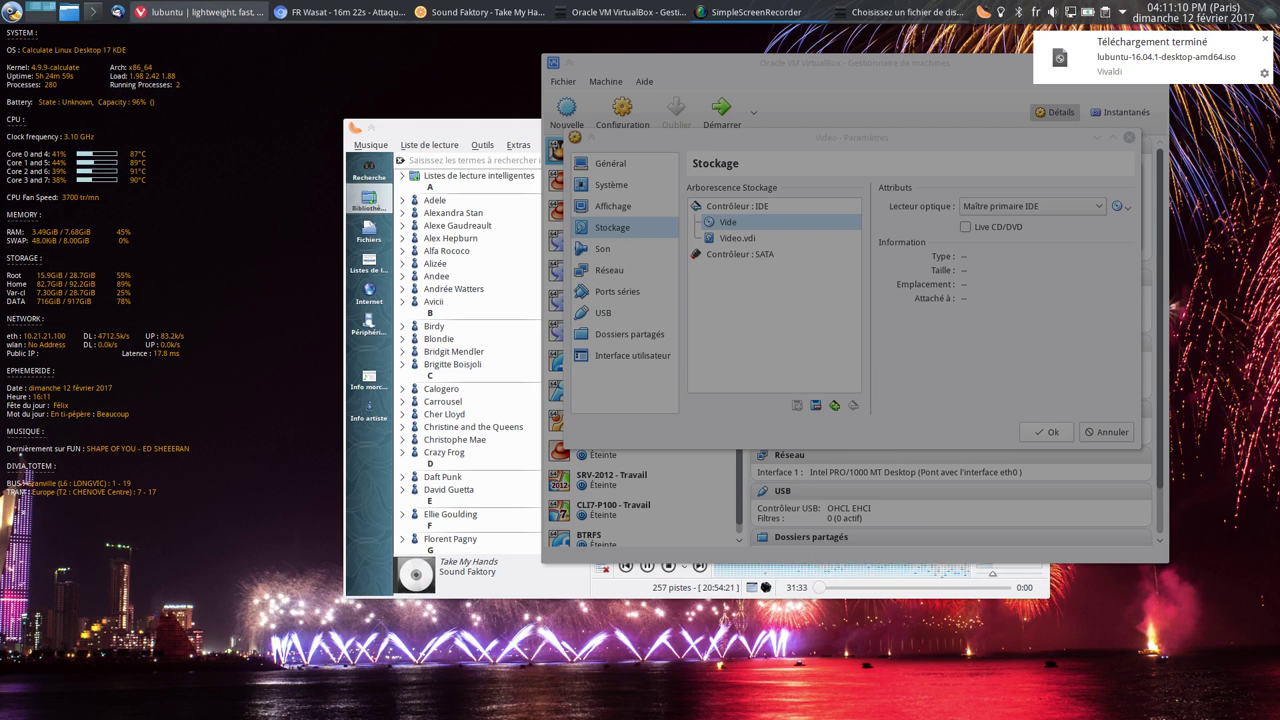
{"action": "key", "text": "Return"}
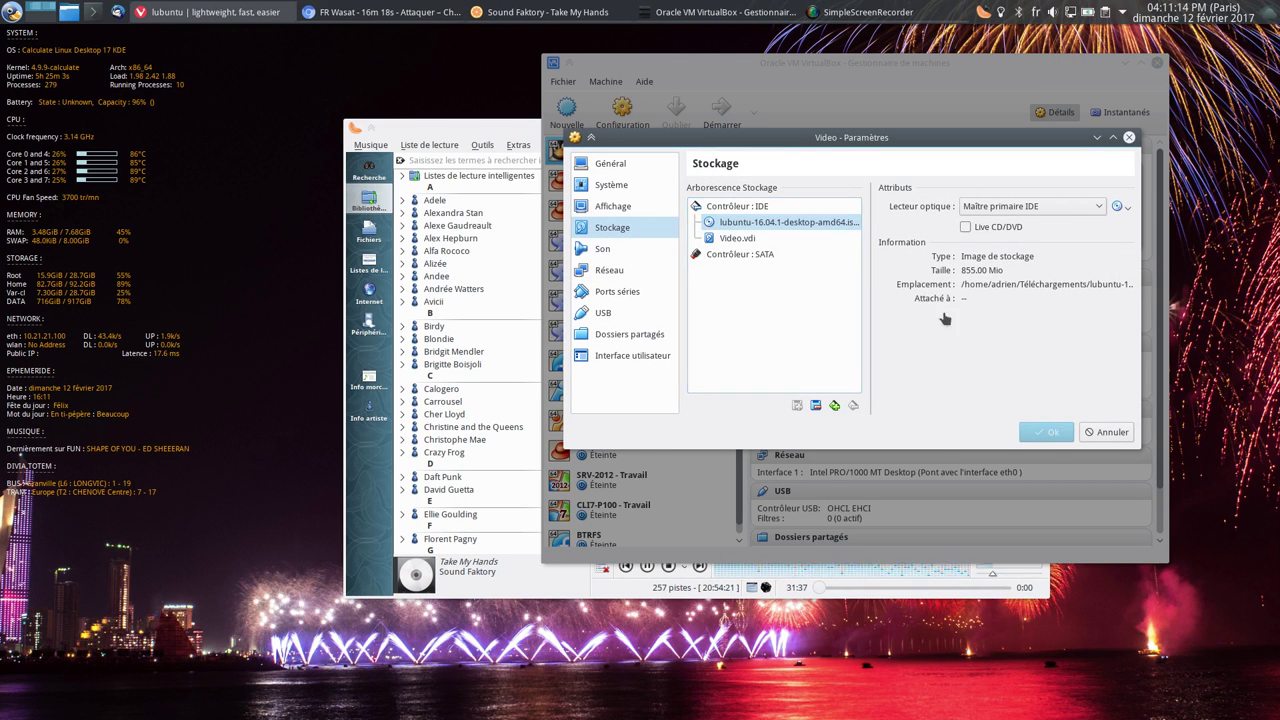
{"action": "left_click", "coordinate": [1061, 432]}
{"action": "double_click", "coordinate": [701, 154]}
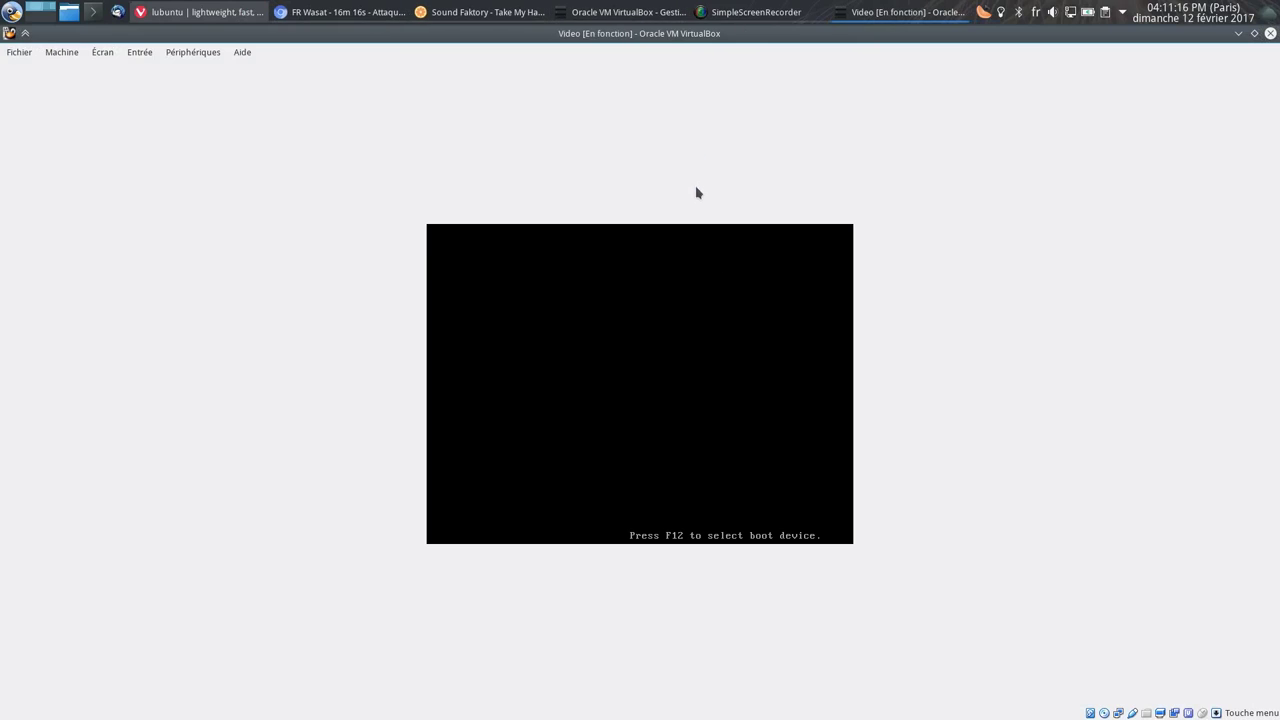
{"action": "key", "text": "ctrl+f"}
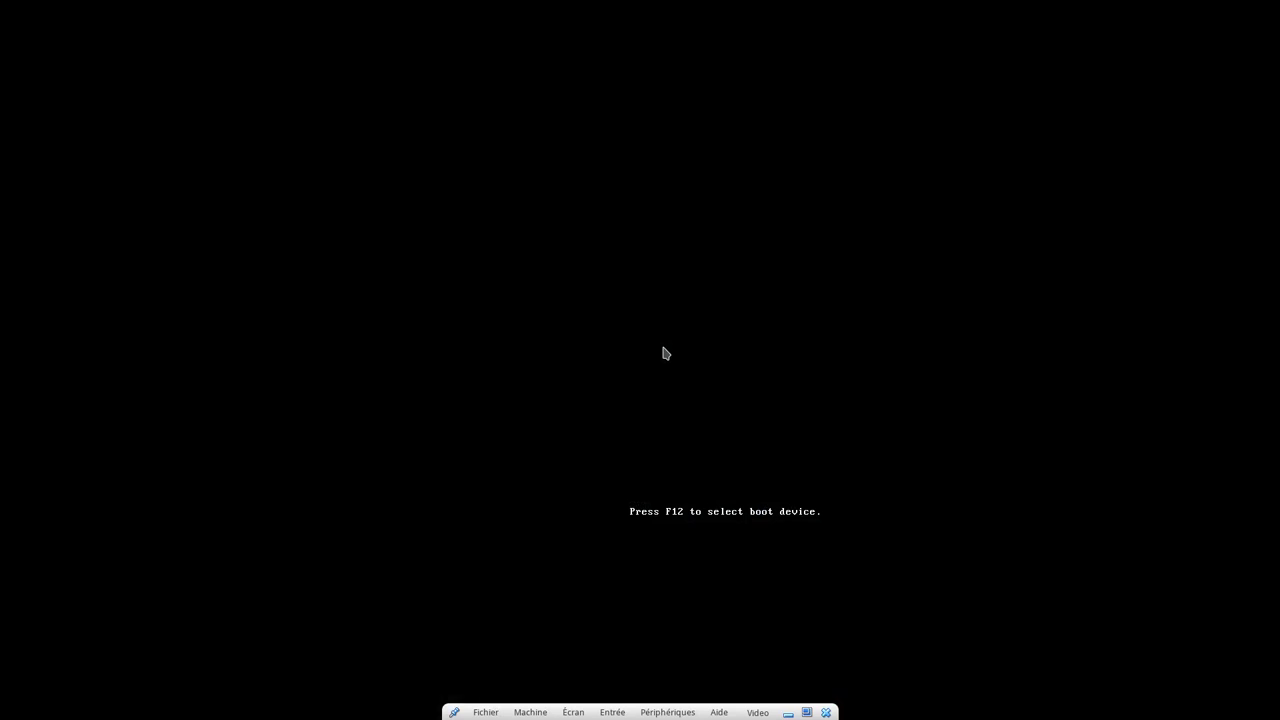
- Choose Français as the boot language and start the Lubuntu live session
{"action": "key", "text": "Down"}
{"action": "key", "text": "Down"}
{"action": "key", "text": "Down"}
{"action": "key", "text": "Down"}
{"action": "key", "text": "Down"}
{"action": "key", "text": "Down"}
{"action": "key", "text": "Down"}
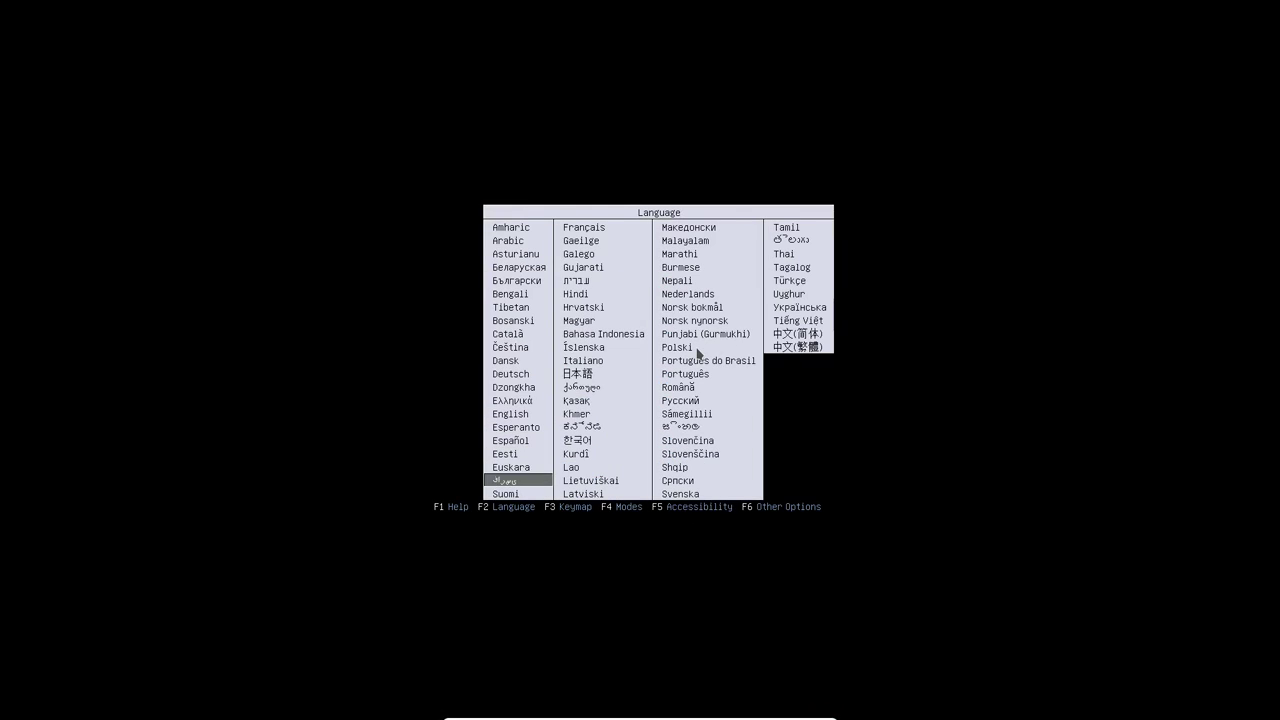
{"action": "key", "text": "Return"}
{"action": "key", "text": "Return"}
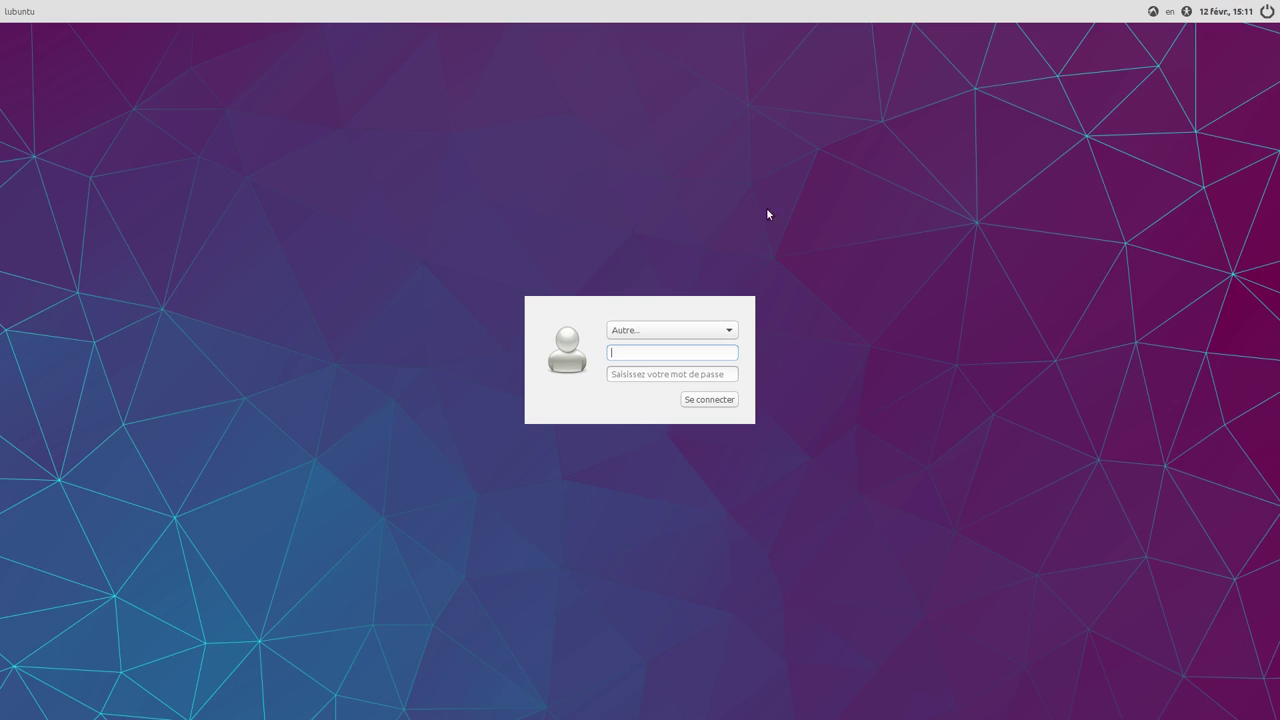
- Log in to the live session as lubuntu, leaving the password field blank
{"action": "left_click", "coordinate": [648, 372]}
{"action": "left_click", "coordinate": [700, 404]}
{"action": "left_click", "coordinate": [649, 340]}
{"action": "type", "text": "ubuntu"}
{"action": "key", "text": "Tab"}
{"action": "left_click", "coordinate": [649, 340]}
{"action": "type", "text": "l"}
{"action": "key", "text": "Tab"}
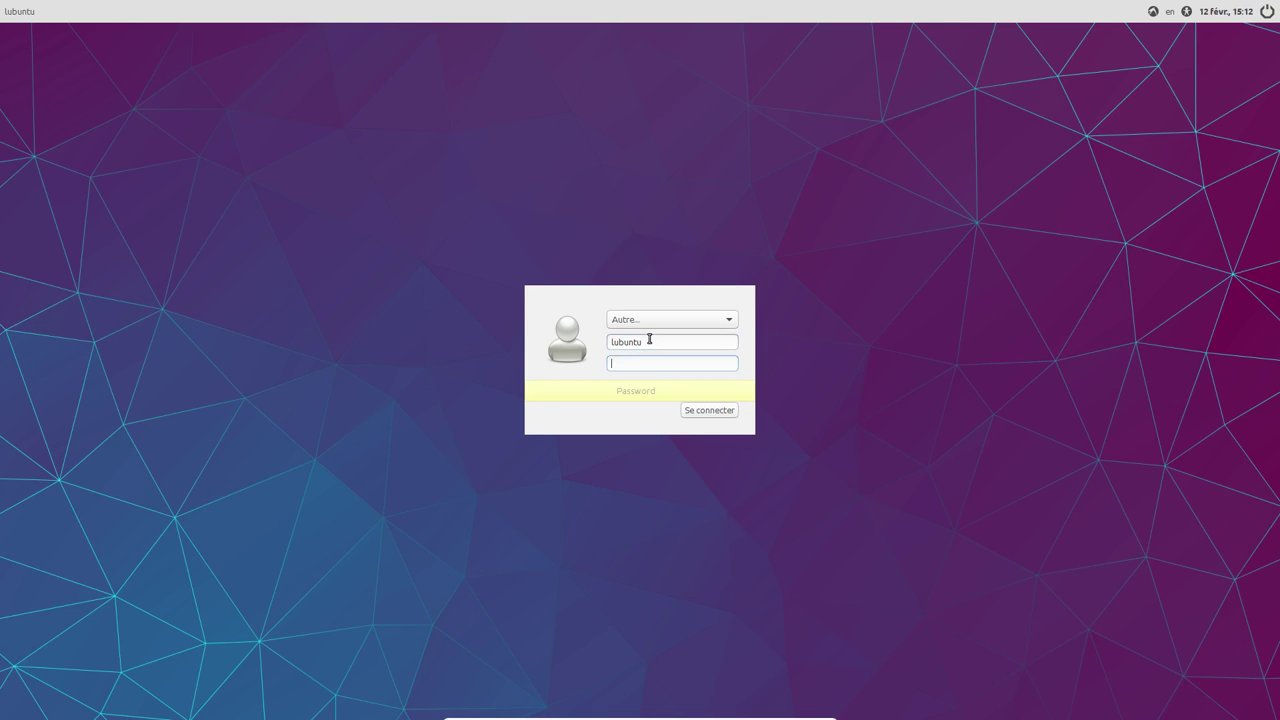
{"action": "left_click", "coordinate": [696, 410]}
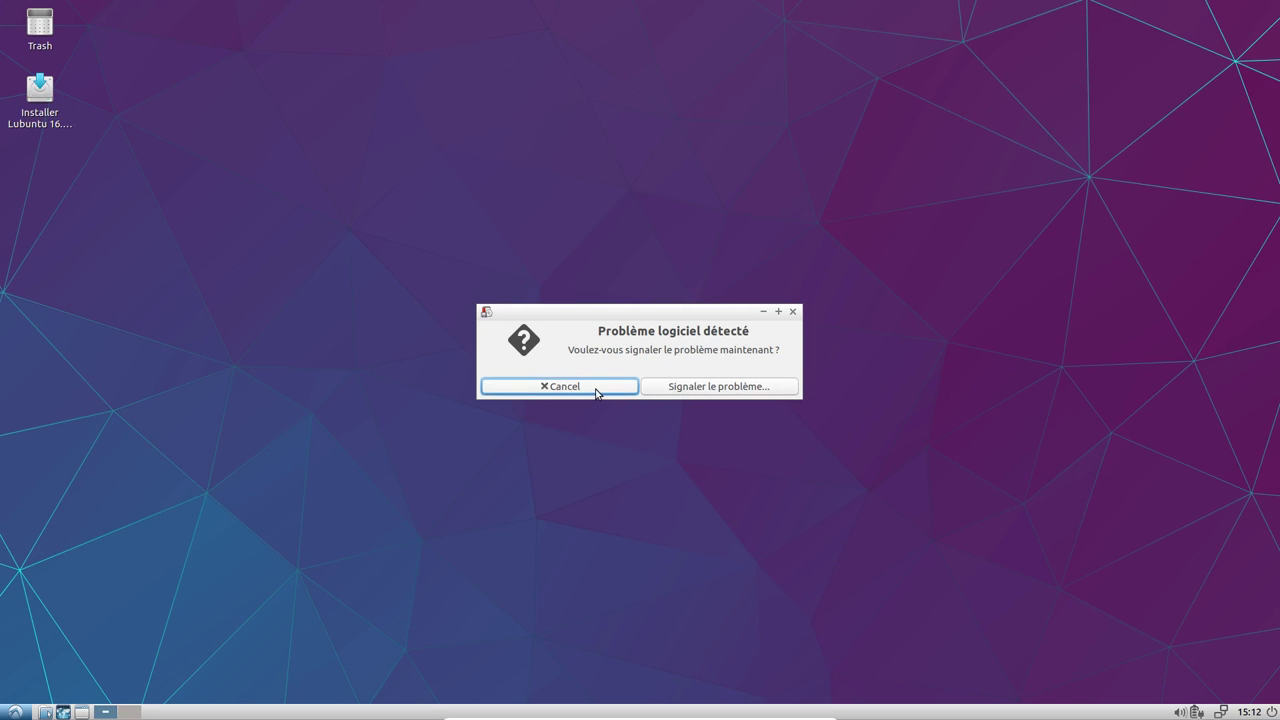
- Dismiss the software problem report and launch the Lubuntu installer from the desktop
{"action": "left_click", "coordinate": [595, 391]}
{"action": "left_click", "coordinate": [35, 97]}
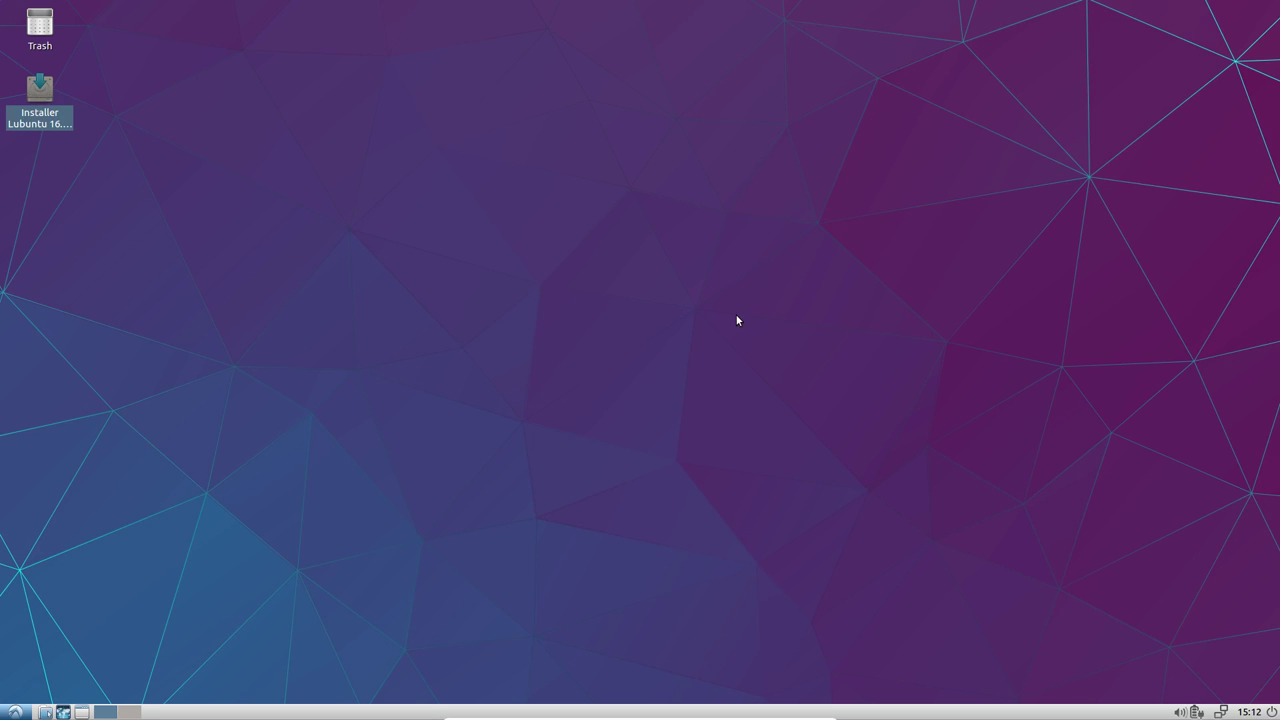
{"action": "key", "text": "Return"}
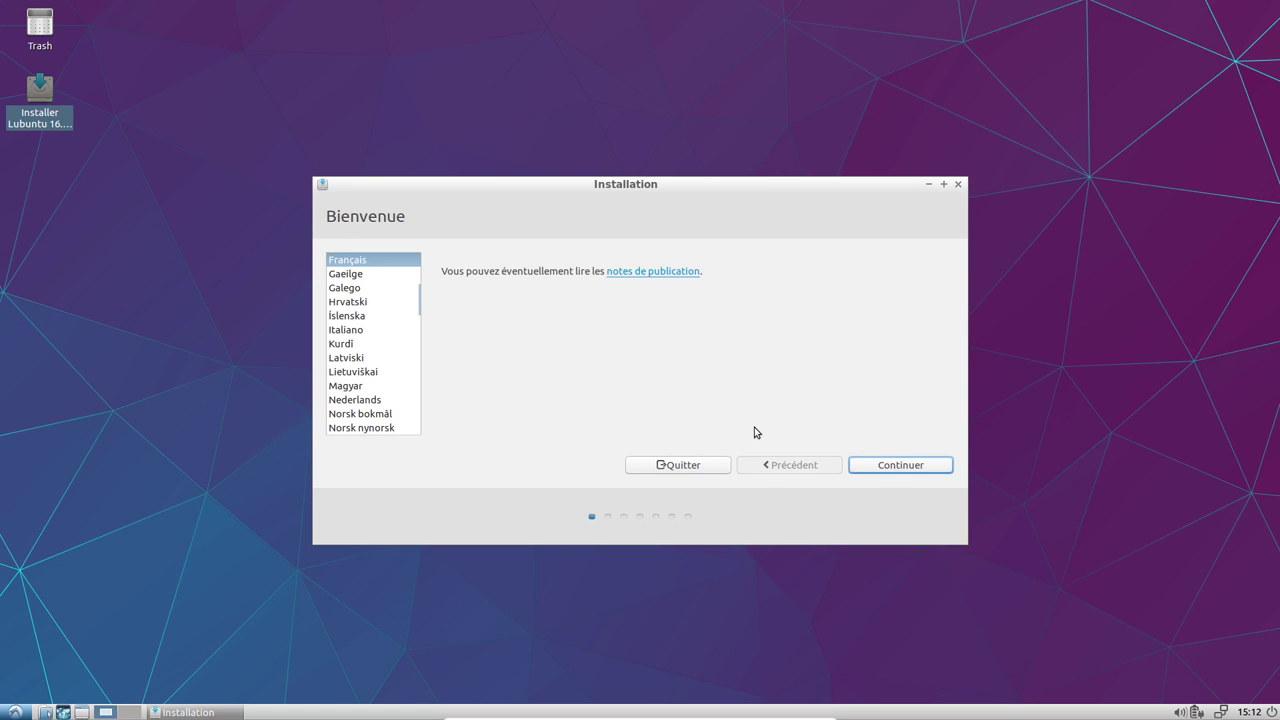
- Accept Français as the installation language and enable downloading updates while Lubuntu installs
{"action": "left_click", "coordinate": [906, 468]}
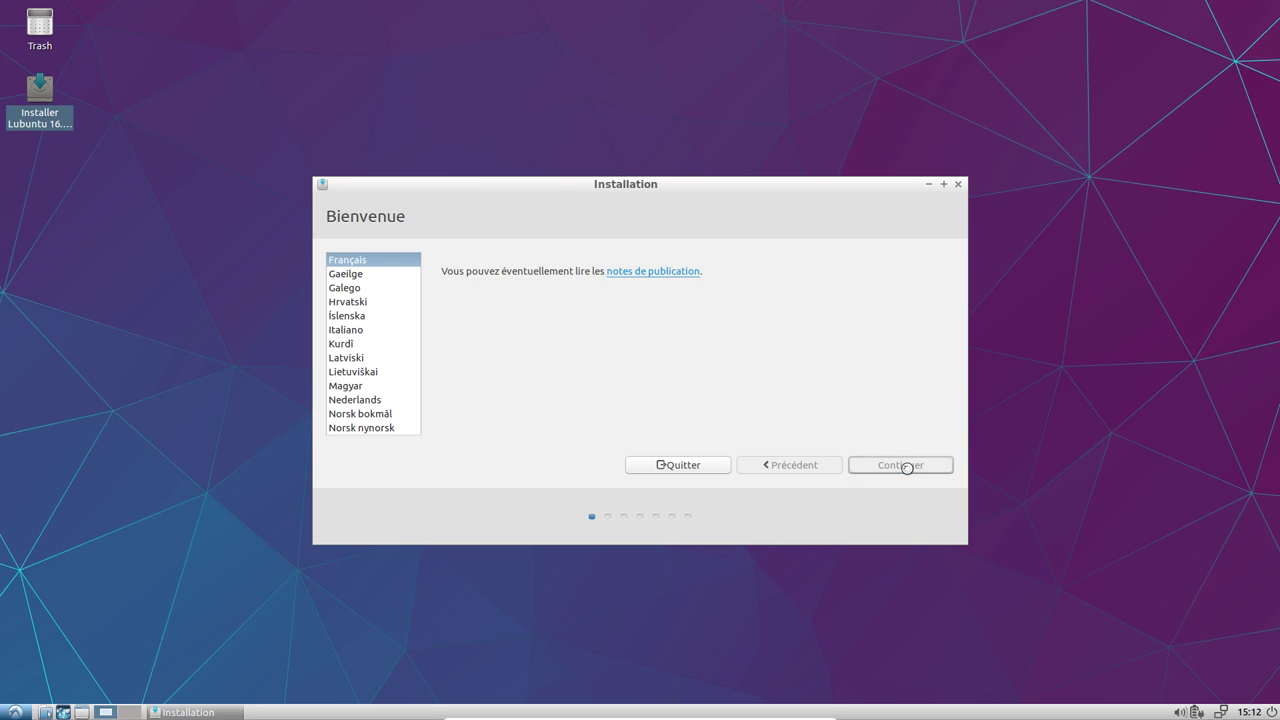
{"action": "left_click", "coordinate": [285, 263]}
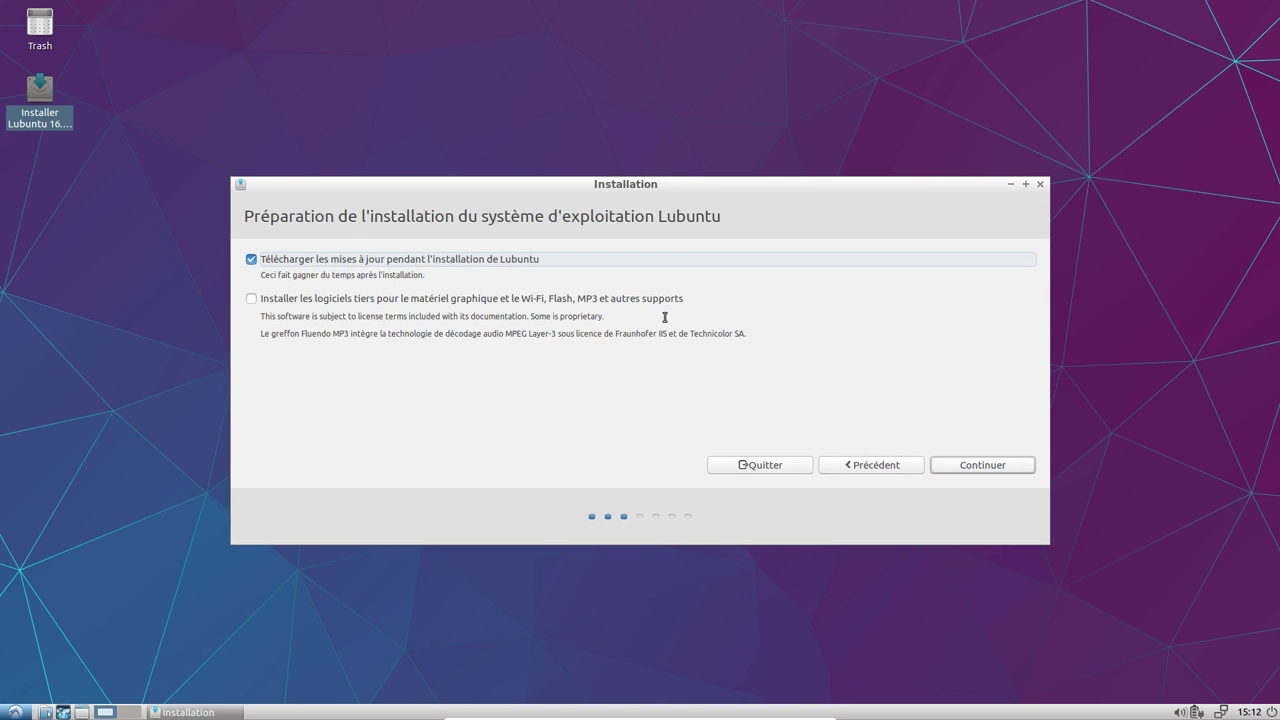
{"action": "left_click", "coordinate": [974, 468]}
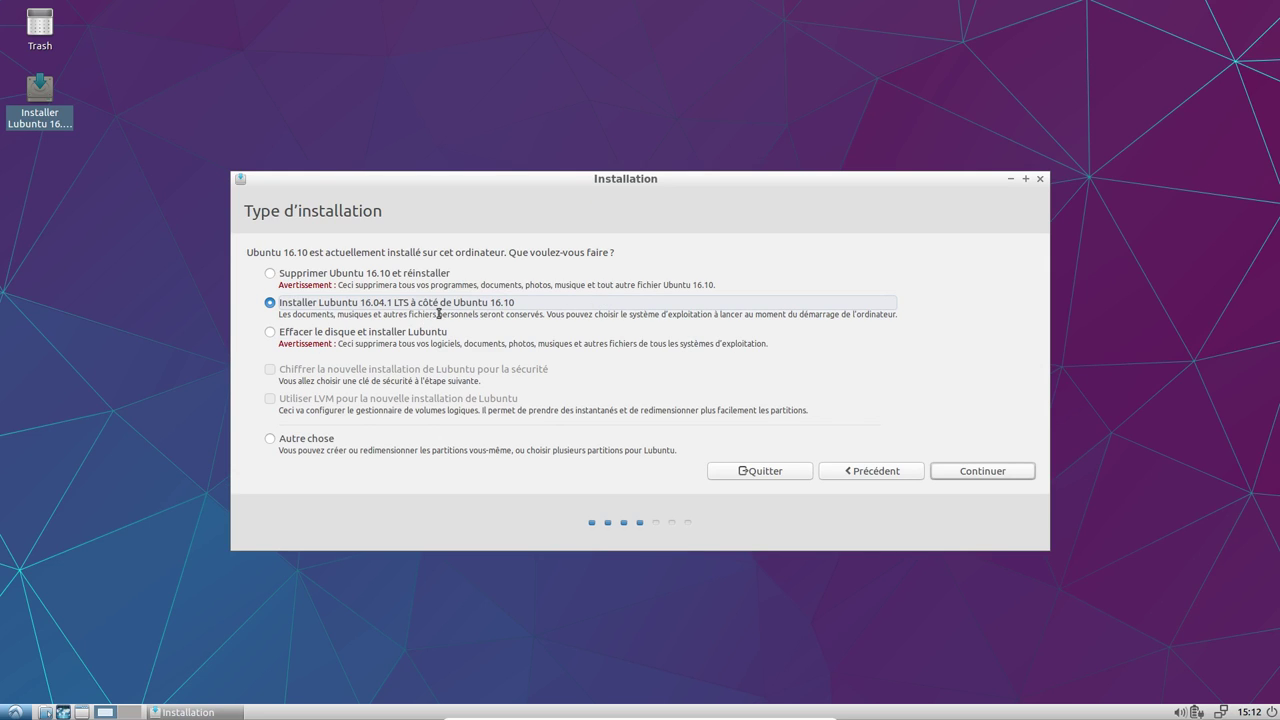
- Select erasing the disk and installing Lubuntu as the installation type, and apply the partition changes
{"action": "left_click", "coordinate": [383, 275]}
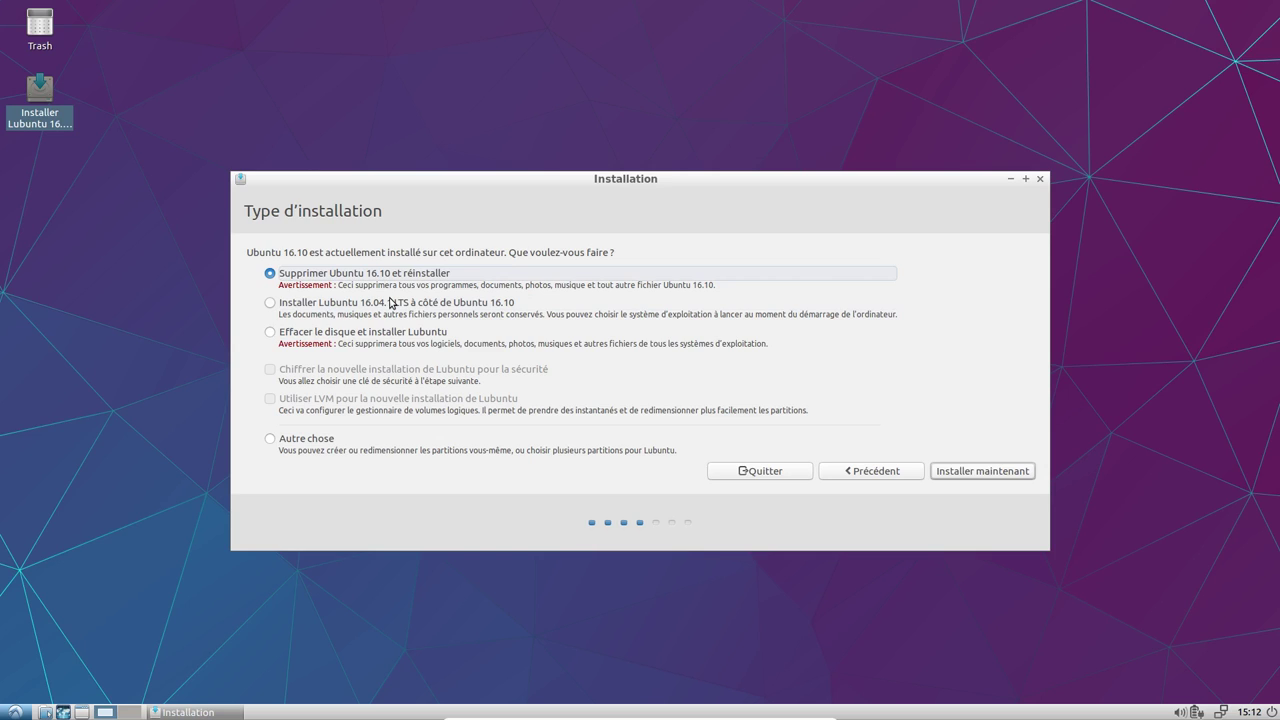
{"action": "left_click", "coordinate": [335, 332]}
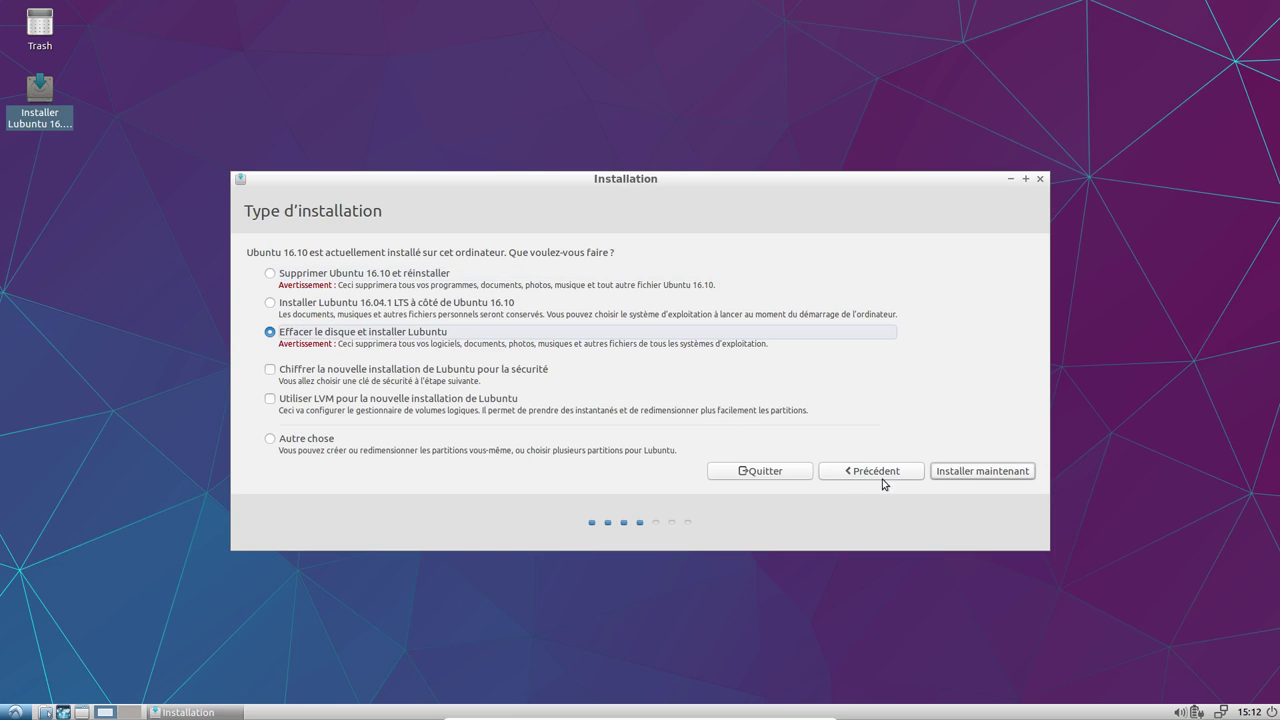
{"action": "left_click", "coordinate": [984, 476]}
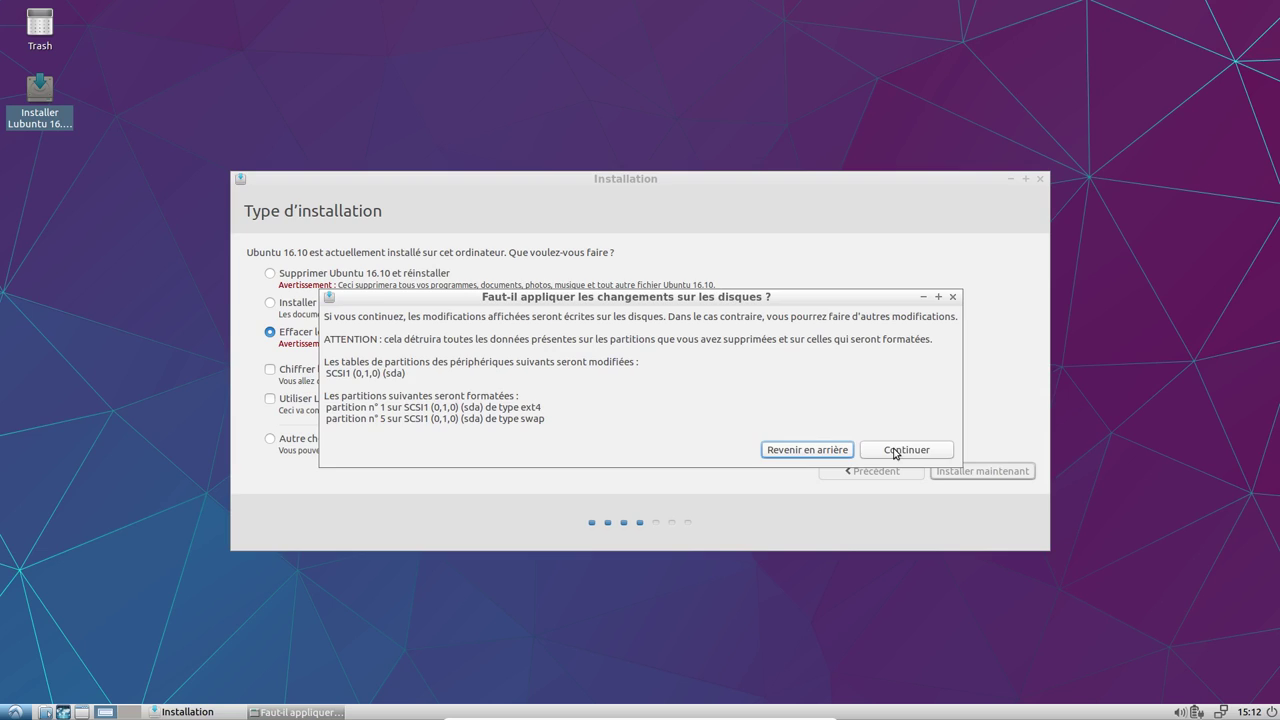
{"action": "left_click", "coordinate": [897, 452]}
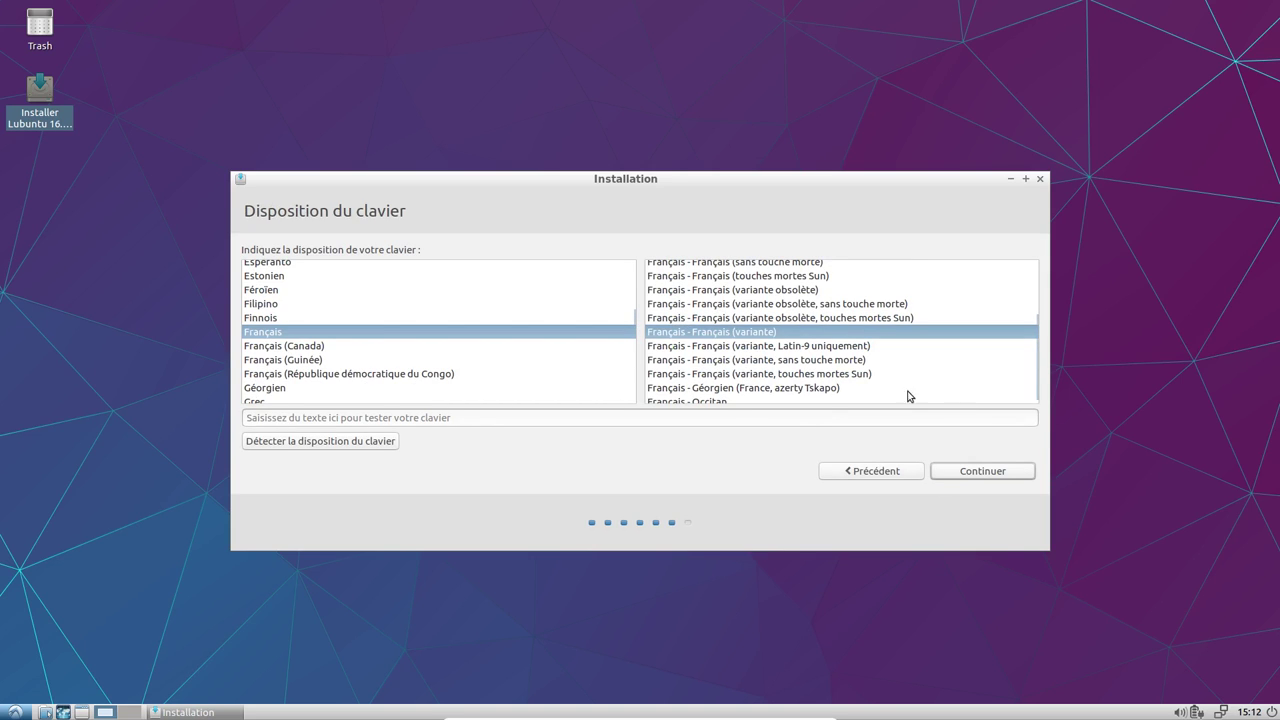
- Accept the Français (variante) keyboard layout, then enter the user's name and set the computer name to lubuntu
{"action": "left_click", "coordinate": [997, 470]}
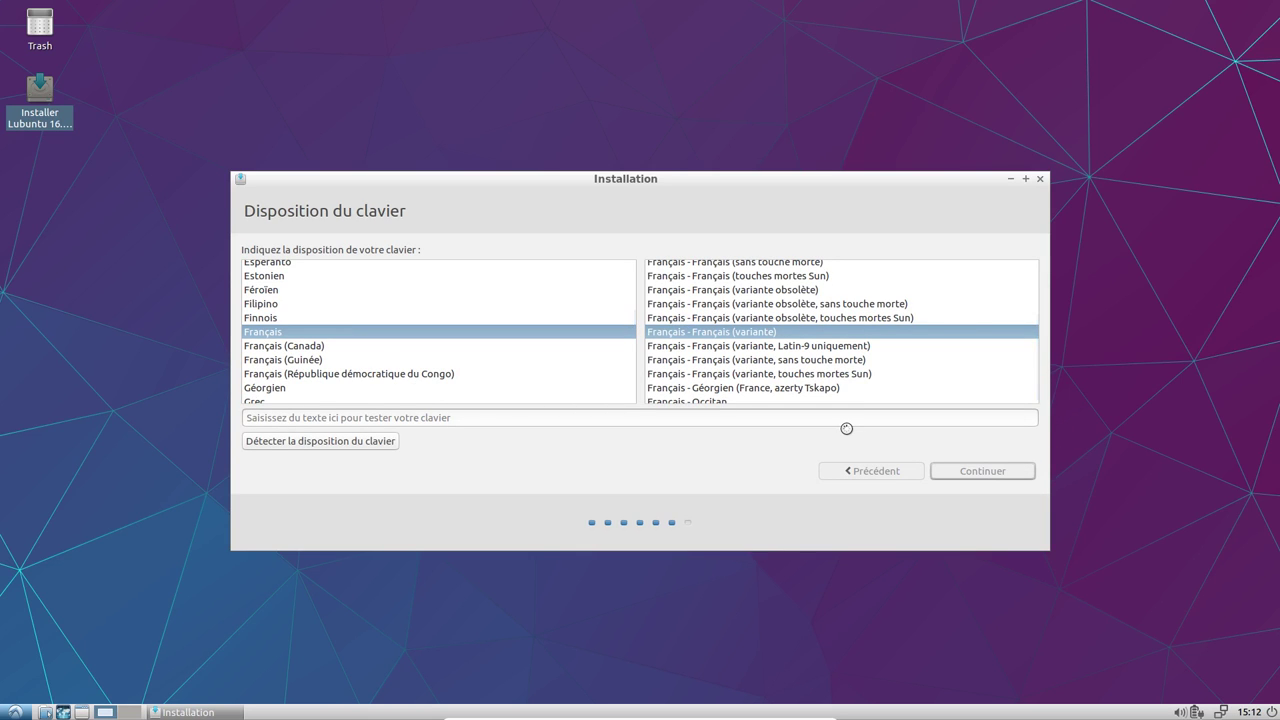
{"action": "type", "text": "Adrien D"}
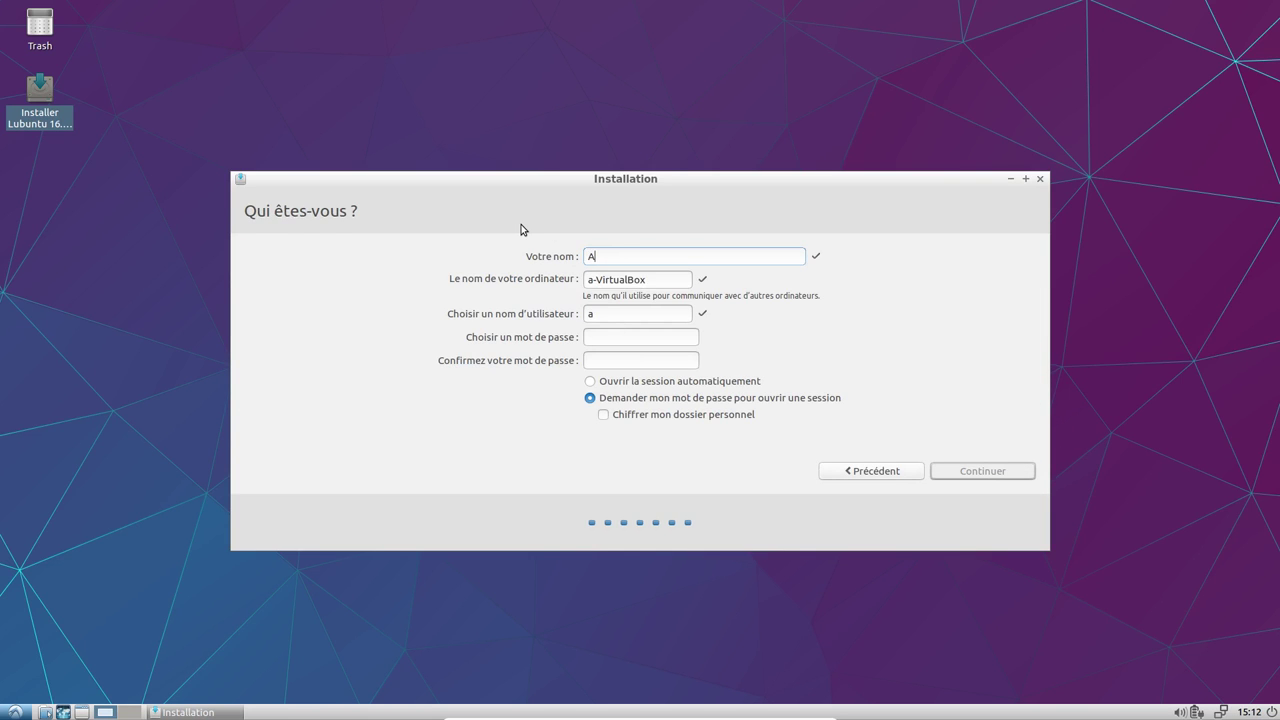
{"action": "type", "text": "lubuntu"}
{"action": "key", "text": "Tab"}
{"action": "key", "text": "Tab"}
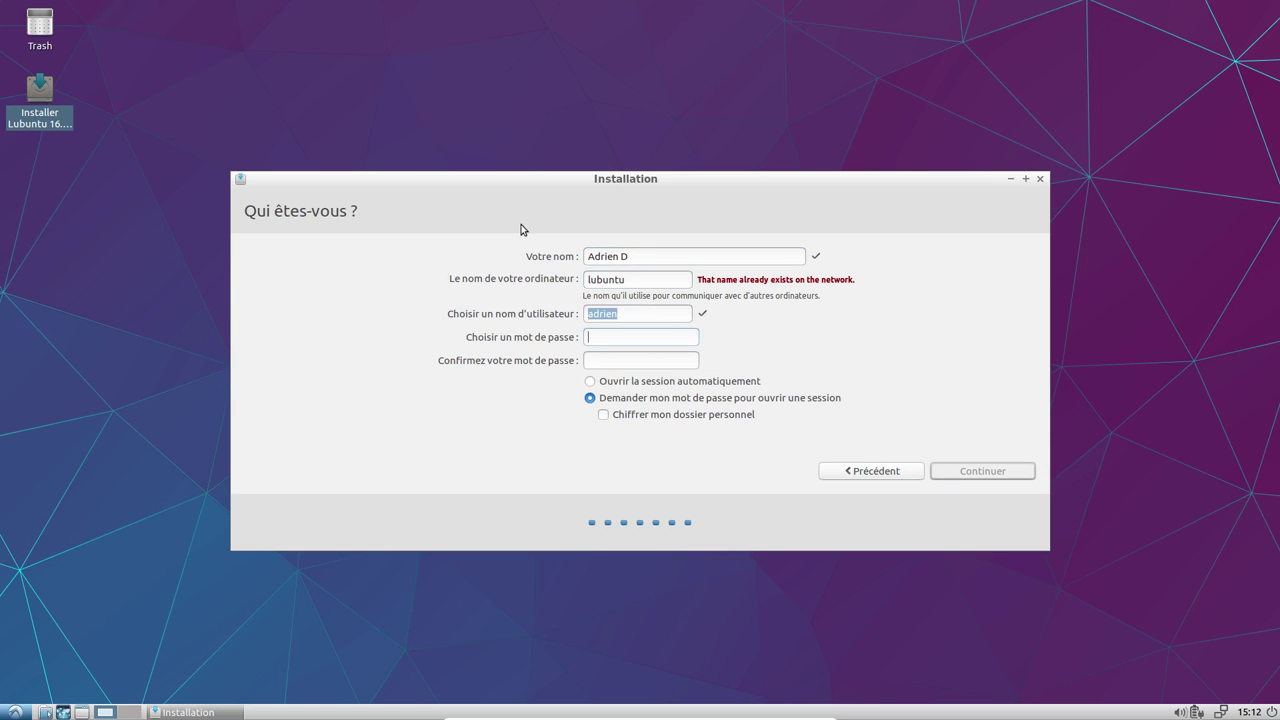
- Enter and confirm the account password, keeping password login required, and proceed with the installation
{"action": "type", "text": "********"}
{"action": "key", "text": "Tab"}
{"action": "type", "text": "********"}
{"action": "left_click", "coordinate": [971, 469]}
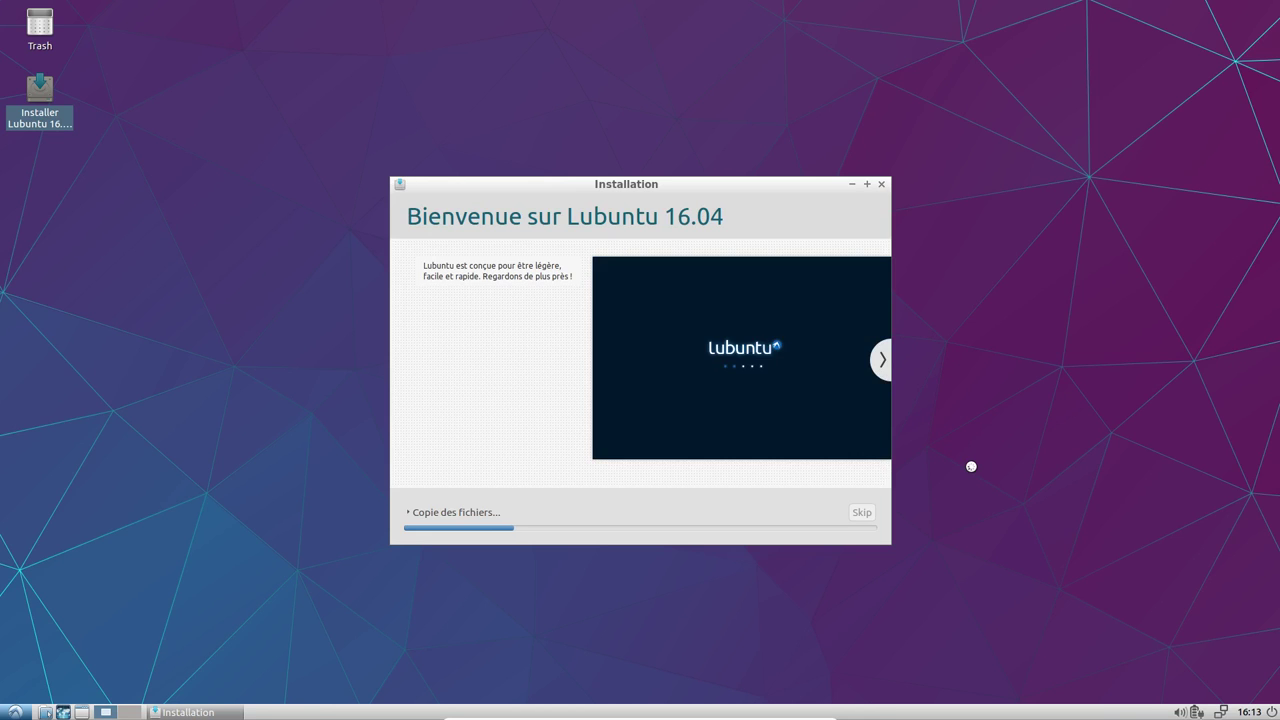
- Go through the installer's slideshow presenting Lubuntu's web, office, multimedia, chat and software download features
{"action": "left_click_drag", "start_coordinate": [478, 194], "coordinate": [360, 93]}
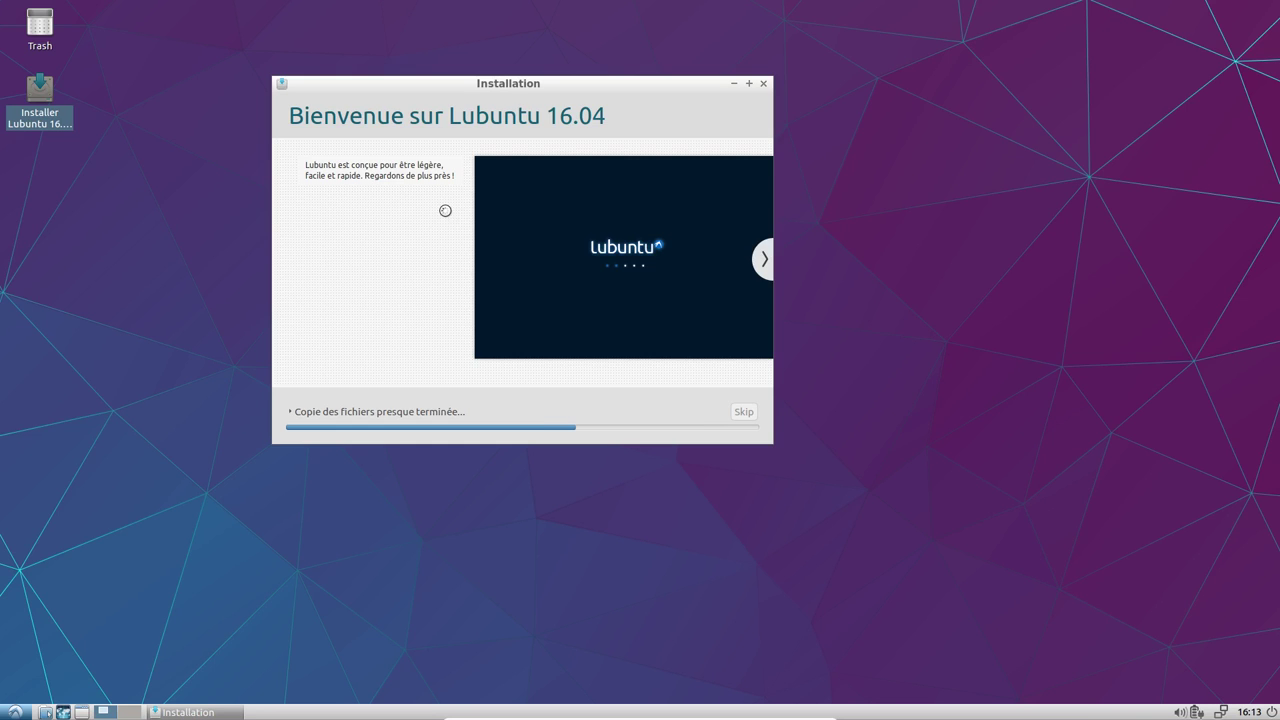
{"action": "left_click_drag", "start_coordinate": [558, 87], "coordinate": [671, 126]}
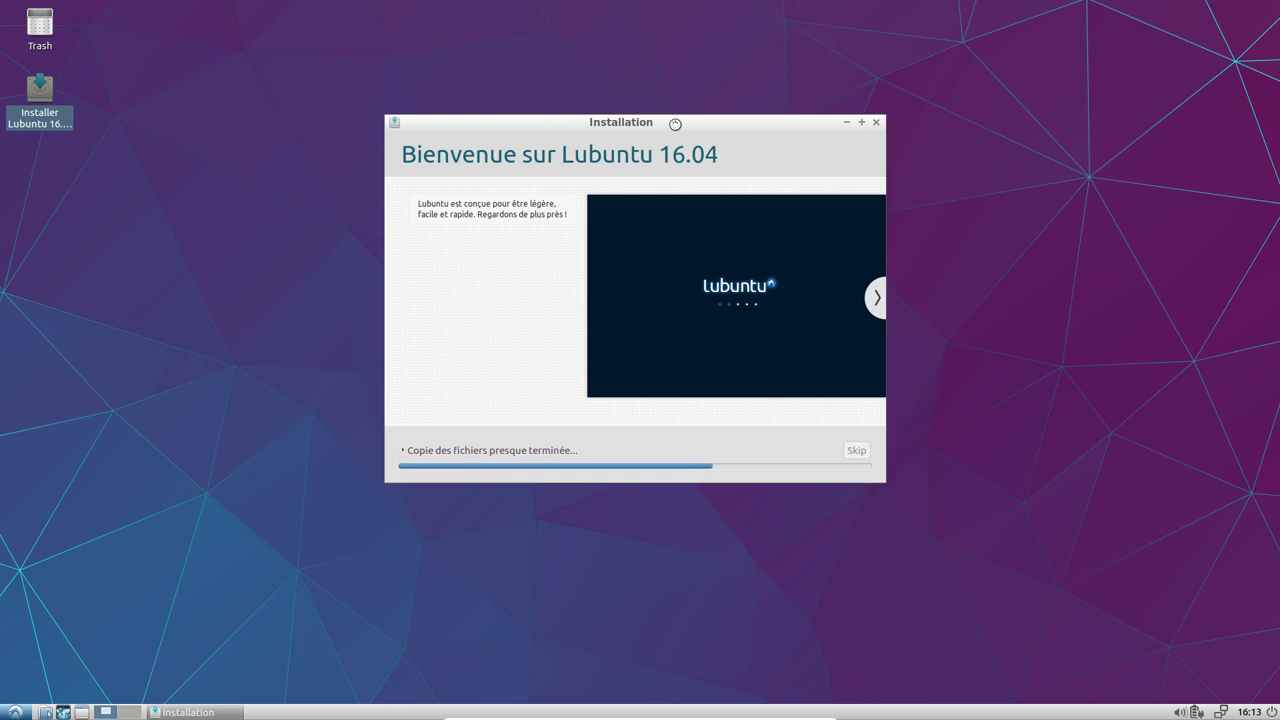
{"action": "left_click", "coordinate": [872, 317]}
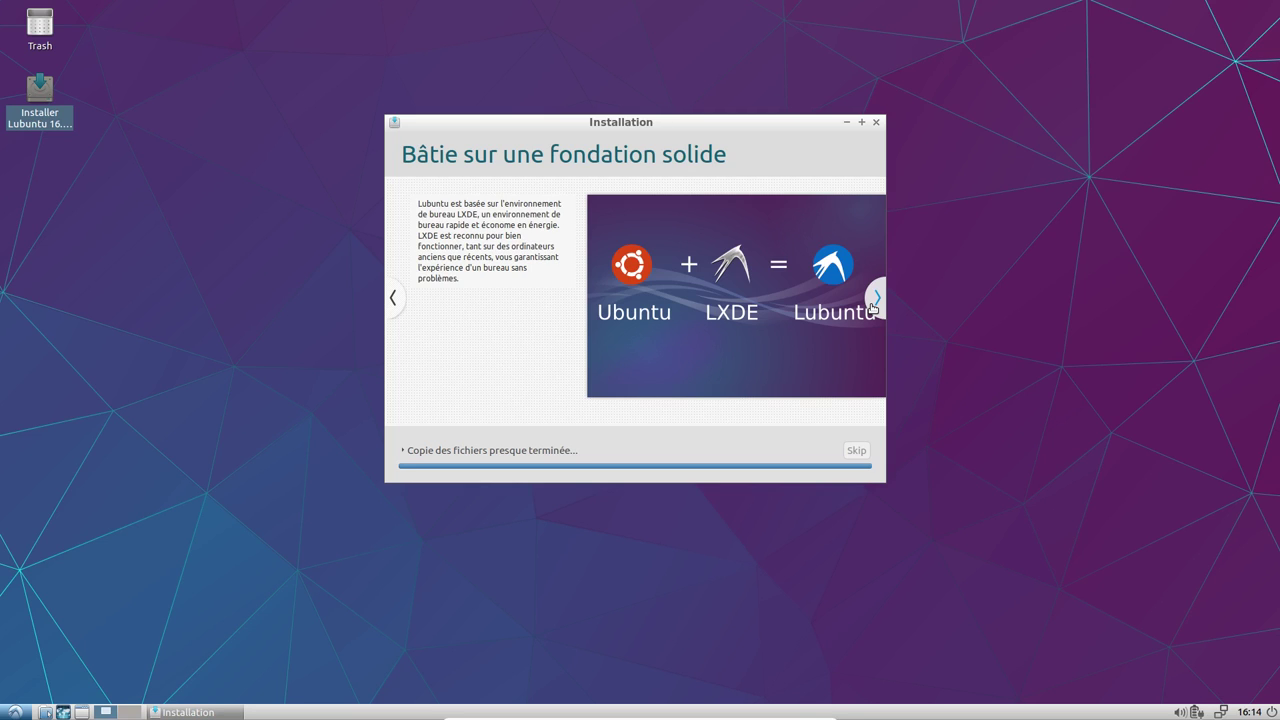
{"action": "left_click", "coordinate": [873, 300]}
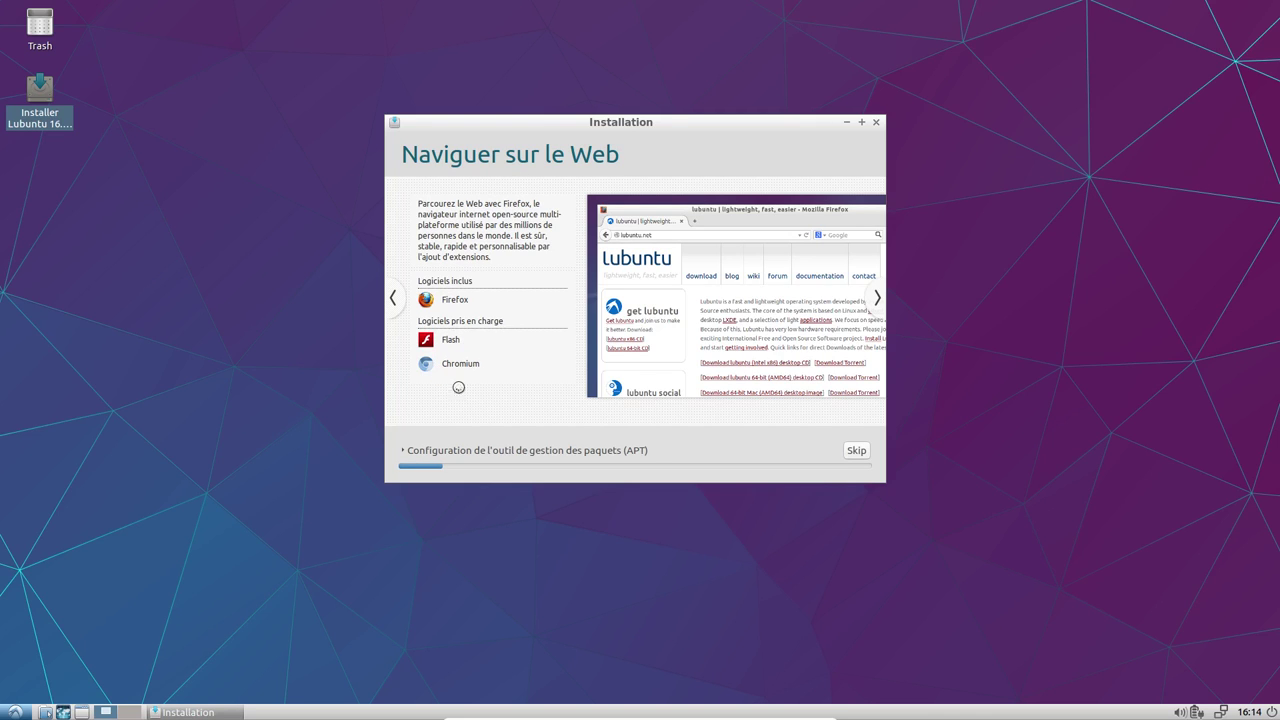
{"action": "left_click", "coordinate": [869, 313]}
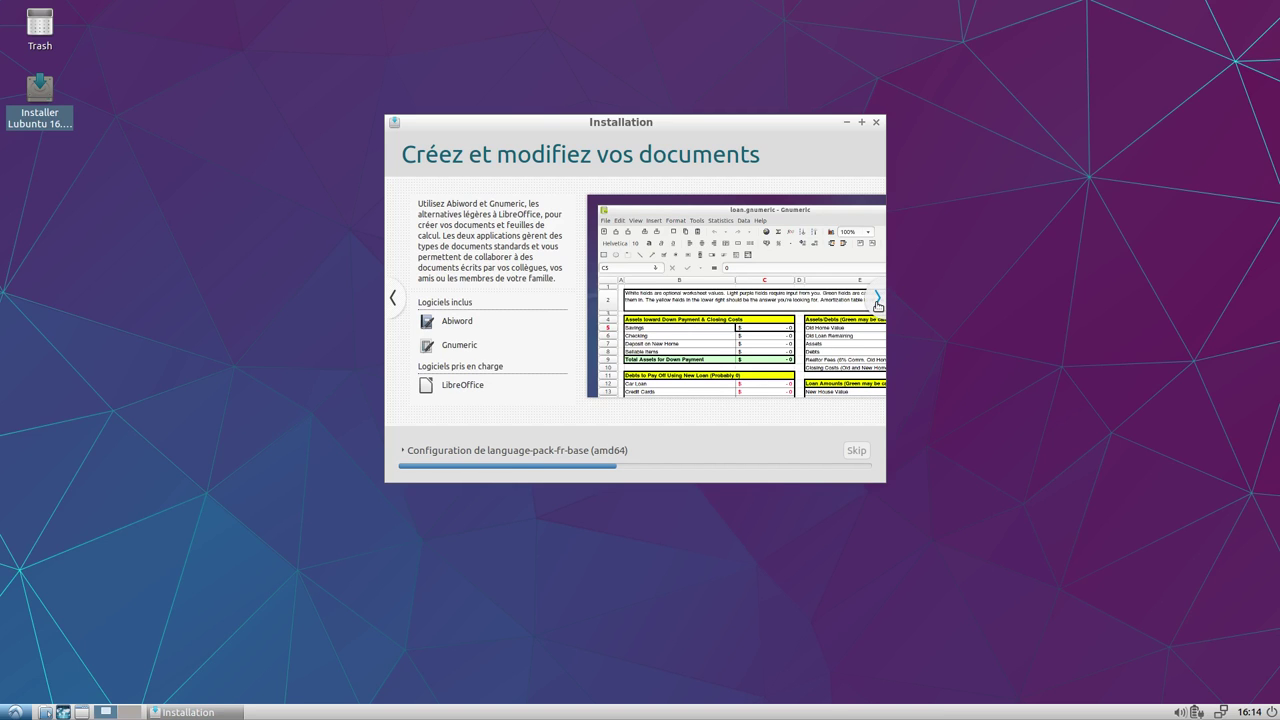
{"action": "left_click", "coordinate": [877, 300]}
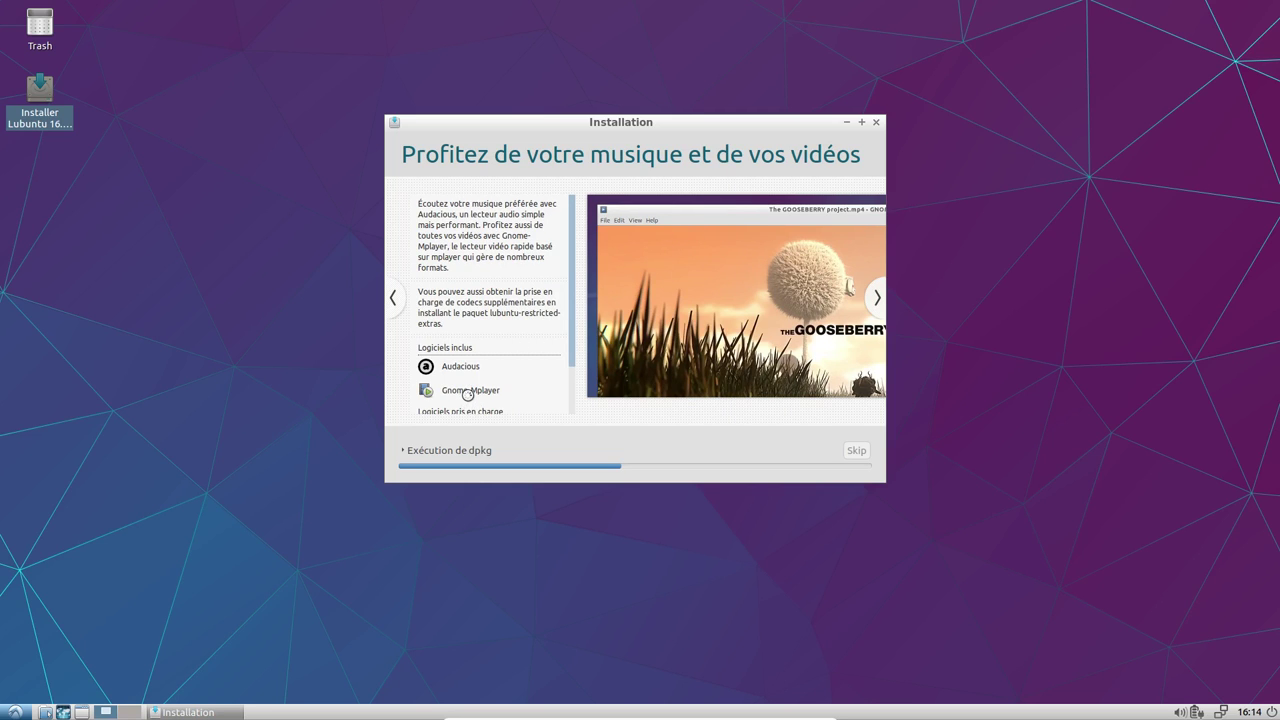
{"action": "scroll", "coordinate": [512, 368], "scroll_direction": "down", "scroll_amount": 1}
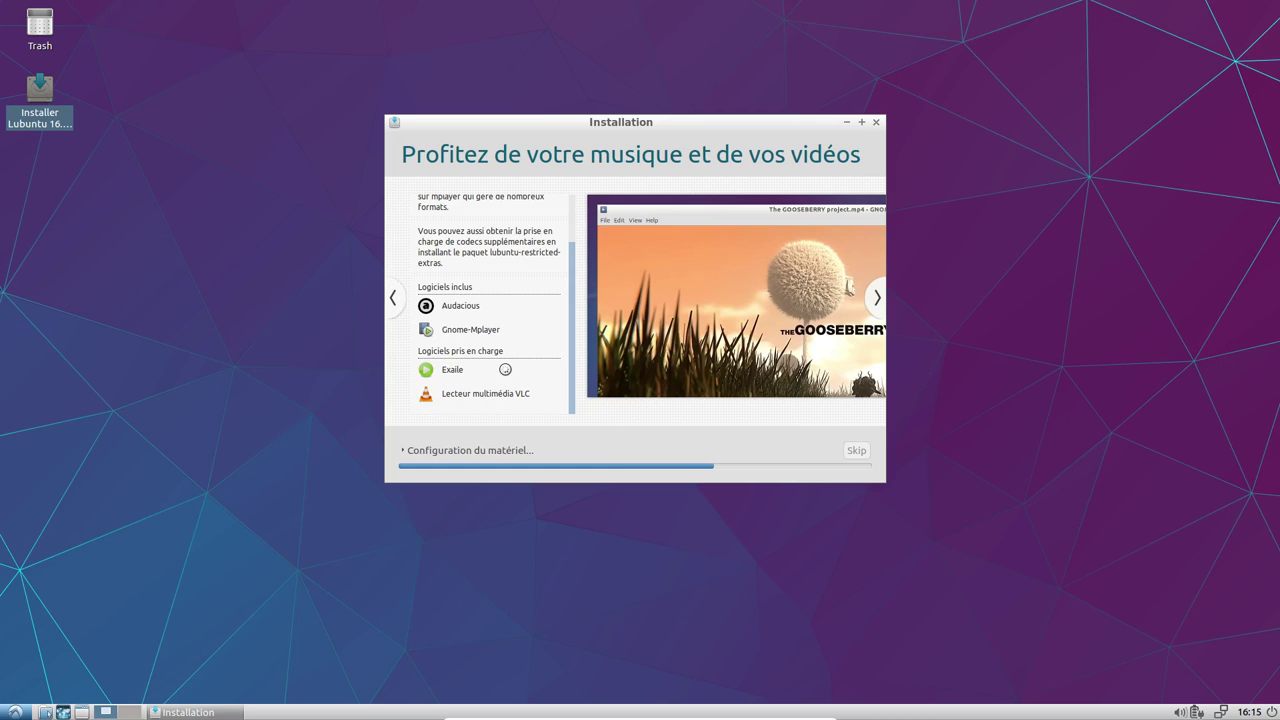
{"action": "left_click", "coordinate": [876, 298]}
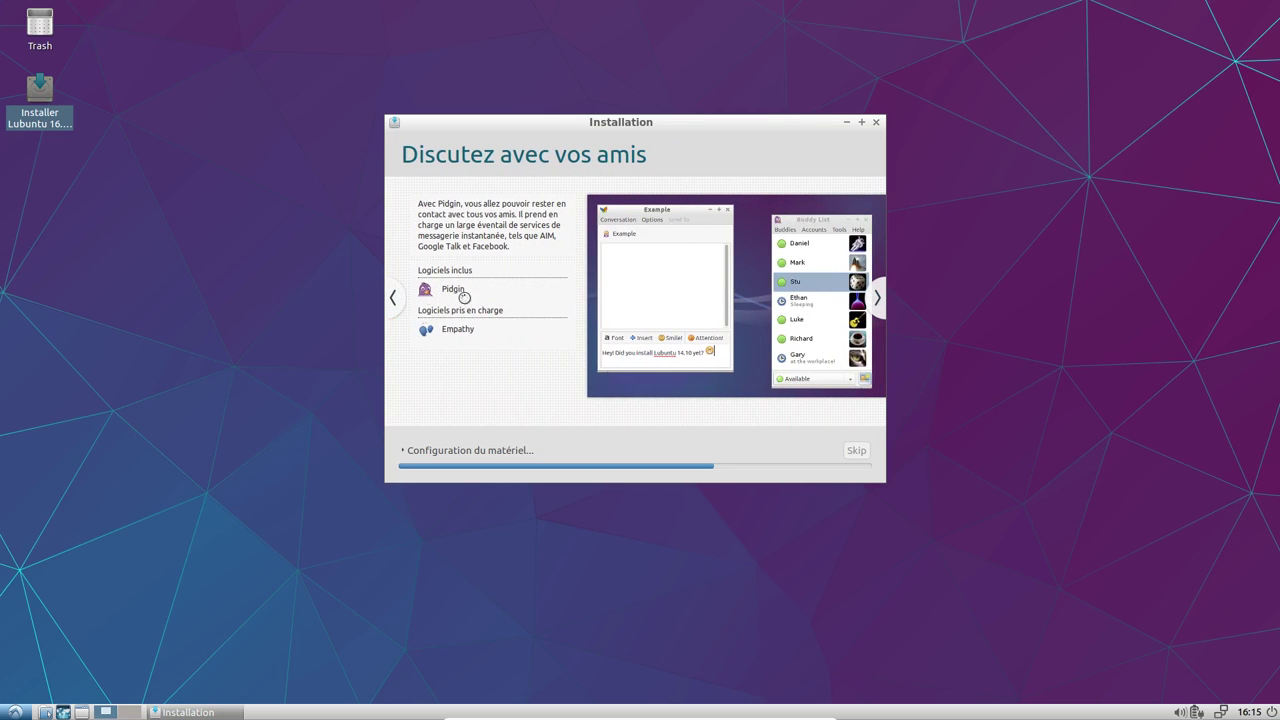
{"action": "left_click", "coordinate": [875, 297]}
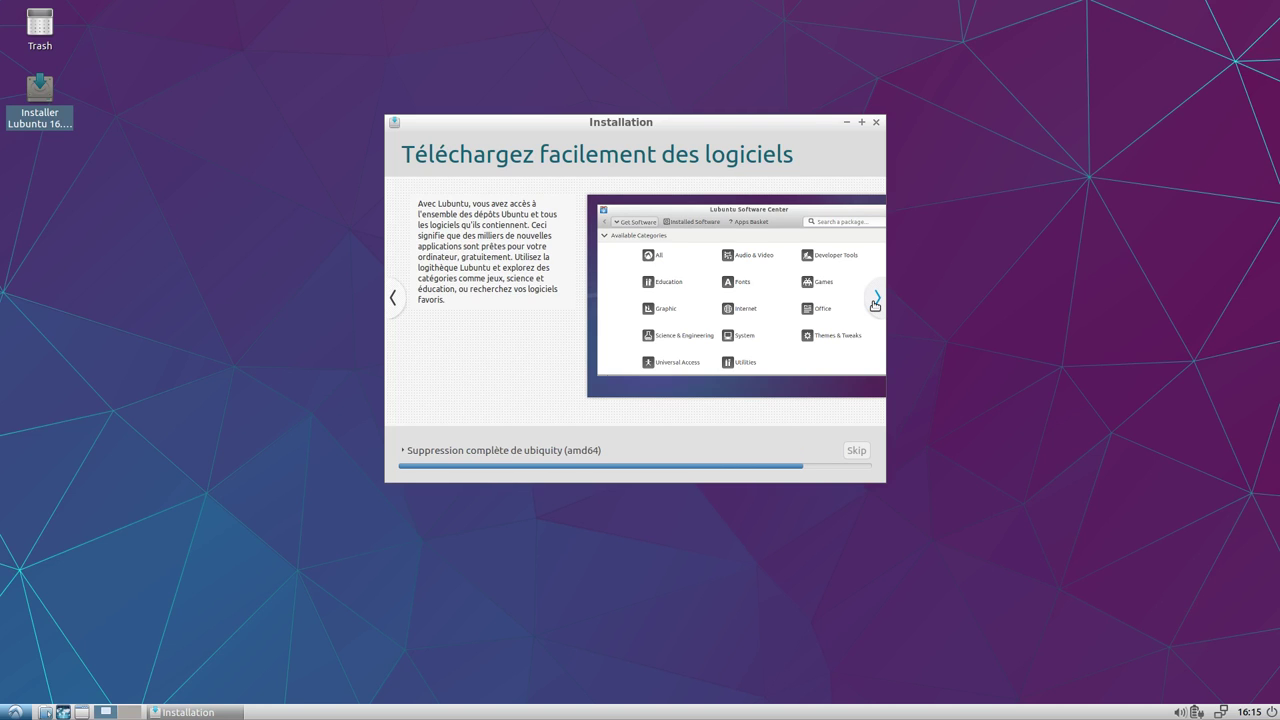
{"action": "left_click", "coordinate": [875, 303]}
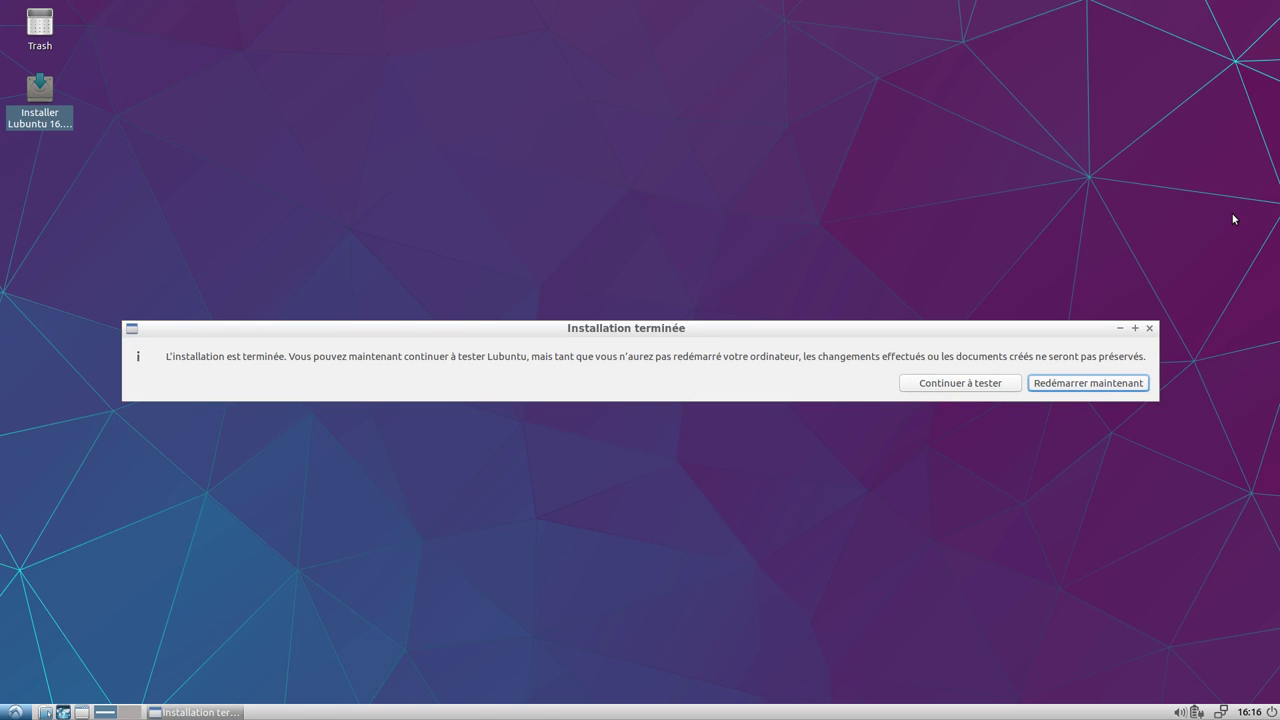
- Restart into the installed Lubuntu system and log in with the account password
{"action": "left_click", "coordinate": [1078, 388]}
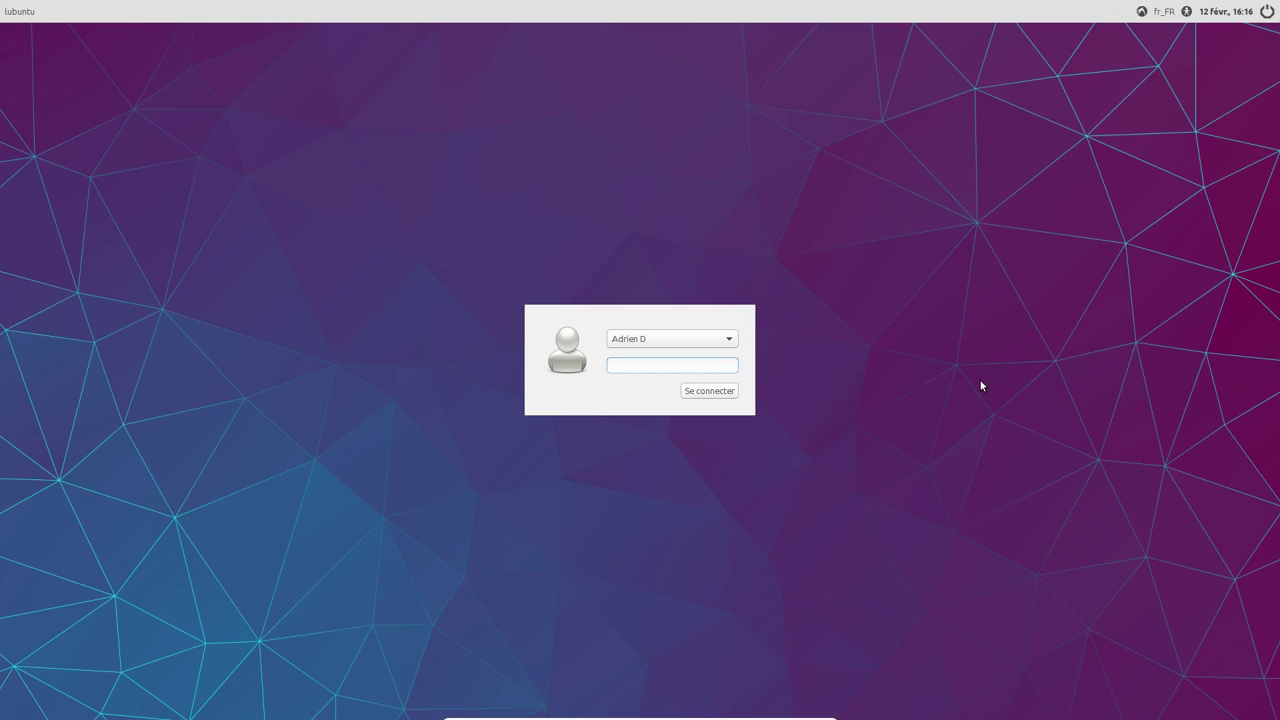
{"action": "type", "text": "*****"}
{"action": "key", "text": "Return"}
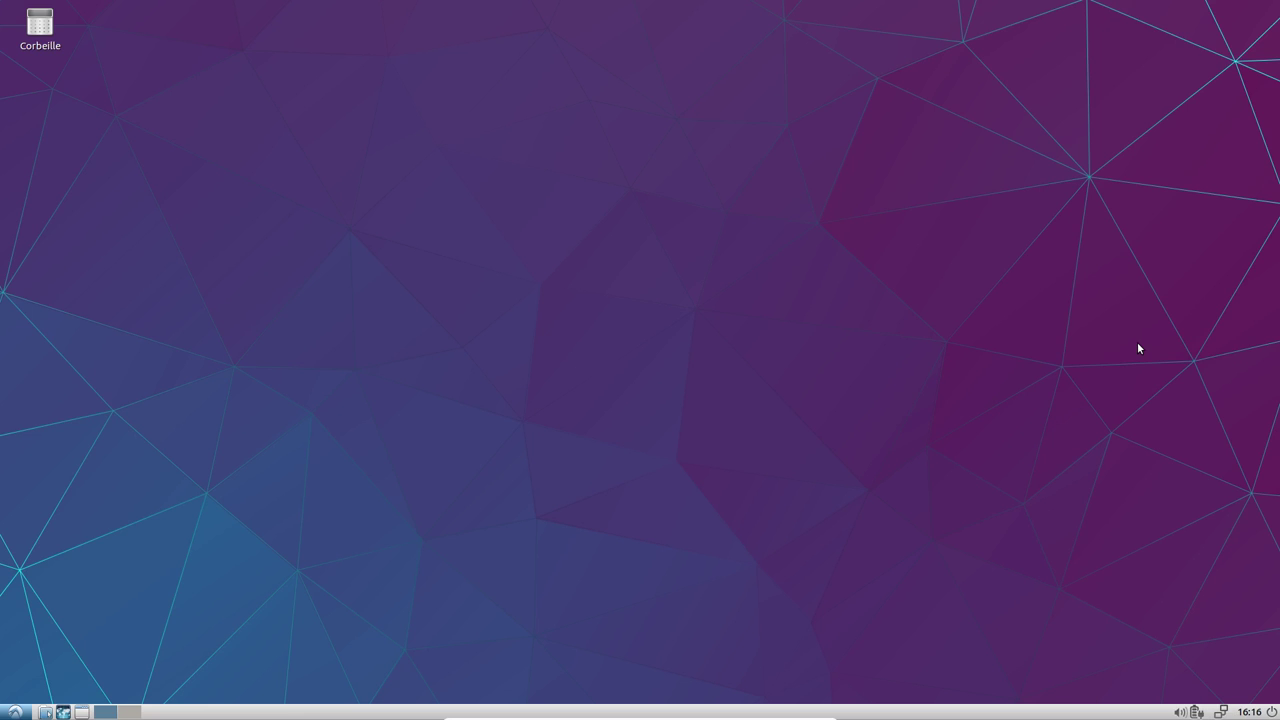
- Open the task manager (Gestionnaire des tâches) to check processor and memory use, and select the update-manager process
{"action": "left_click", "coordinate": [14, 712]}
{"action": "mouse_move", "coordinate": [61, 658]}
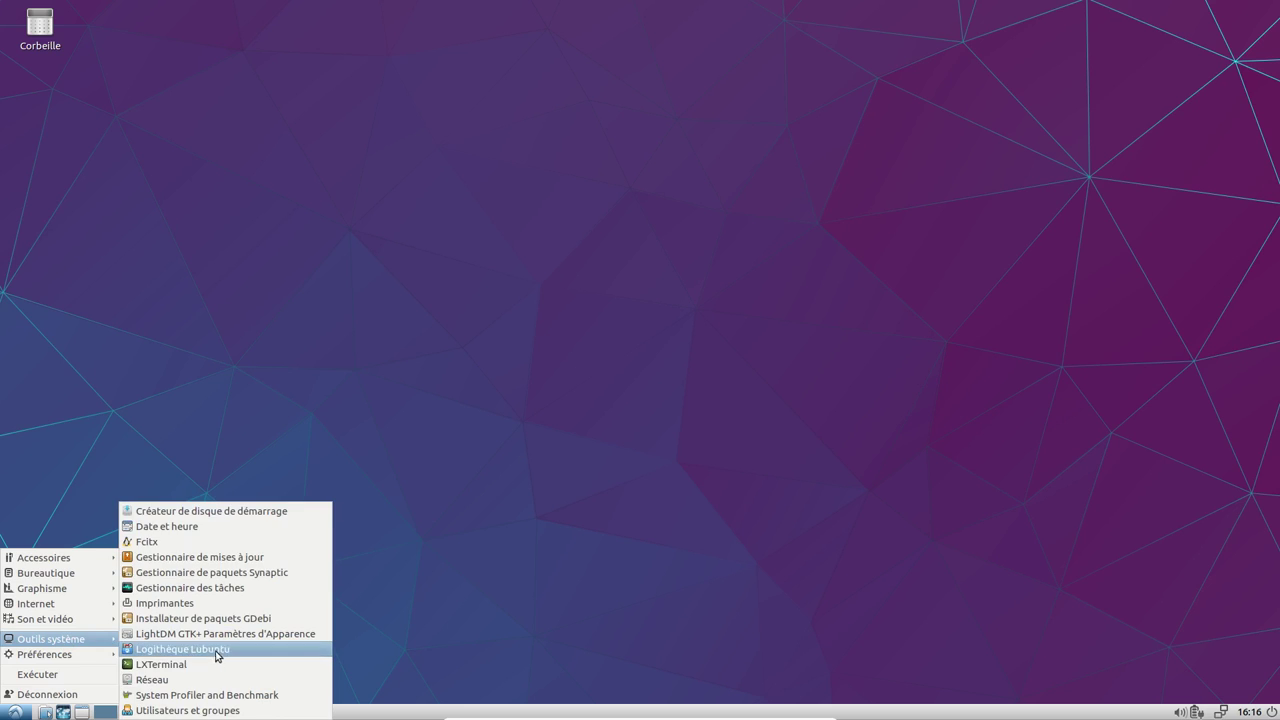
{"action": "left_click", "coordinate": [190, 587]}
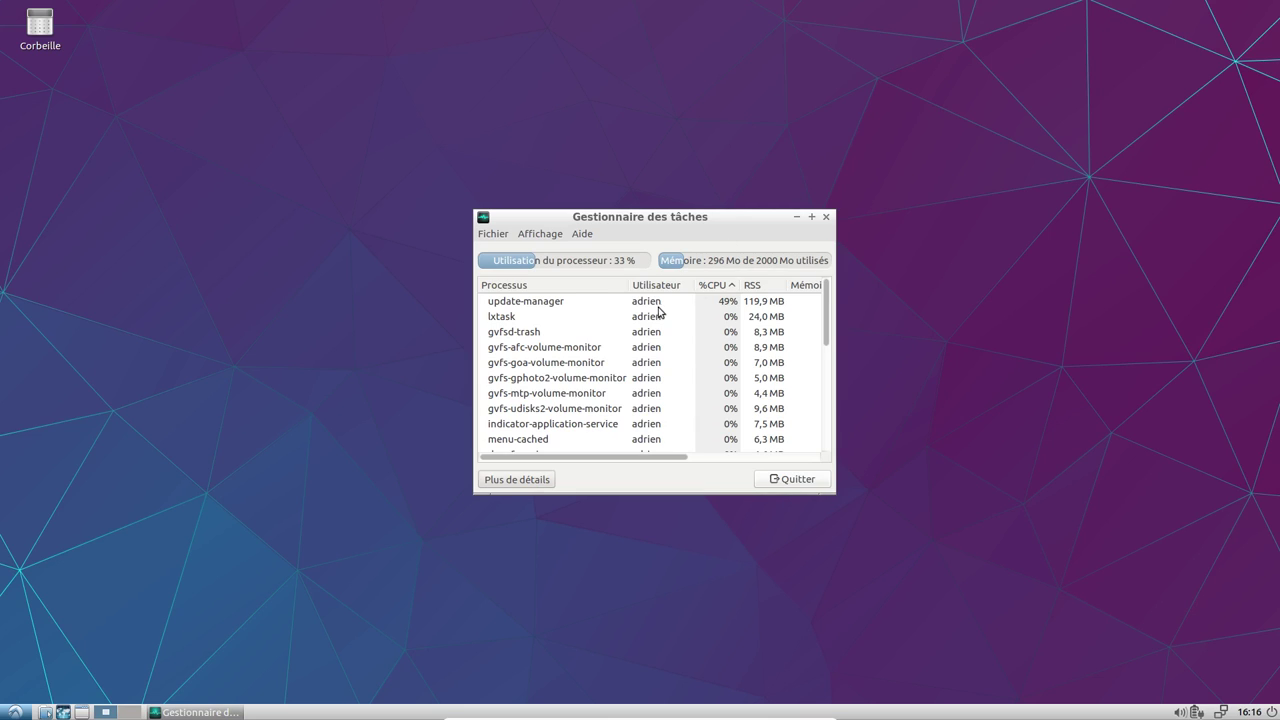
{"action": "left_click", "coordinate": [538, 305]}
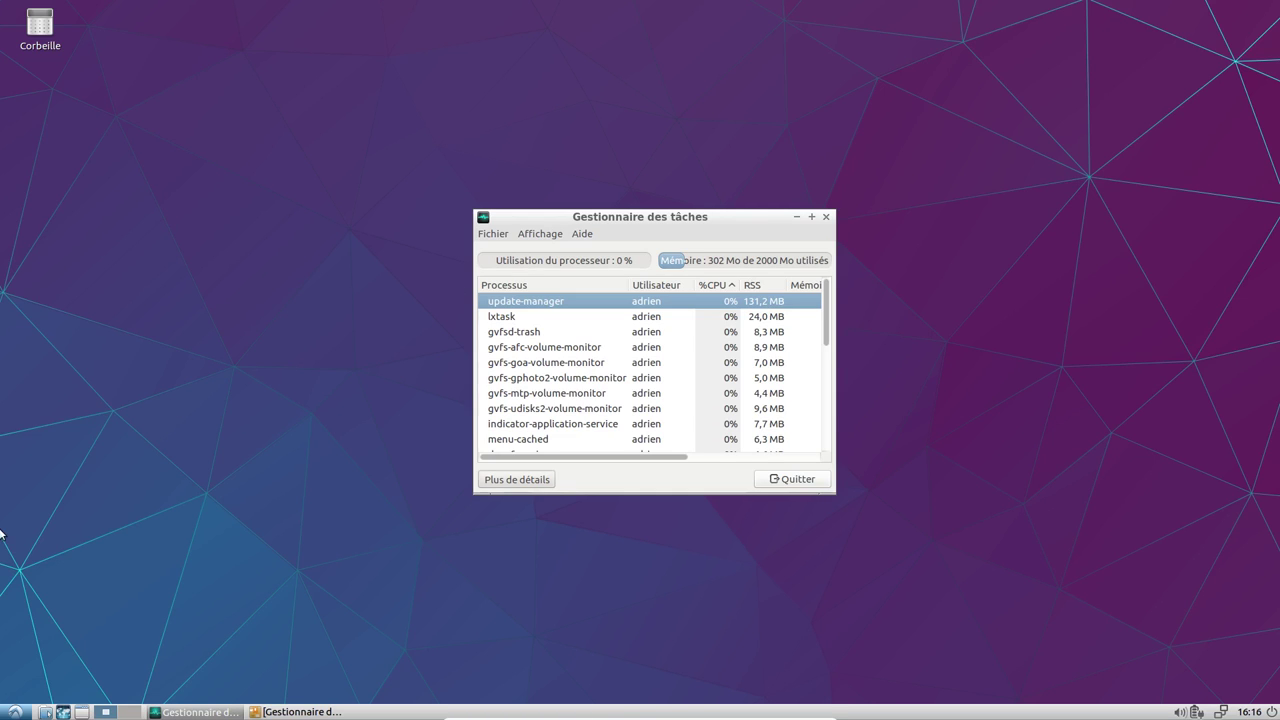
- Browse the installed application categories, open the Galculator calculator to view it, and close it
{"action": "left_click", "coordinate": [14, 712]}
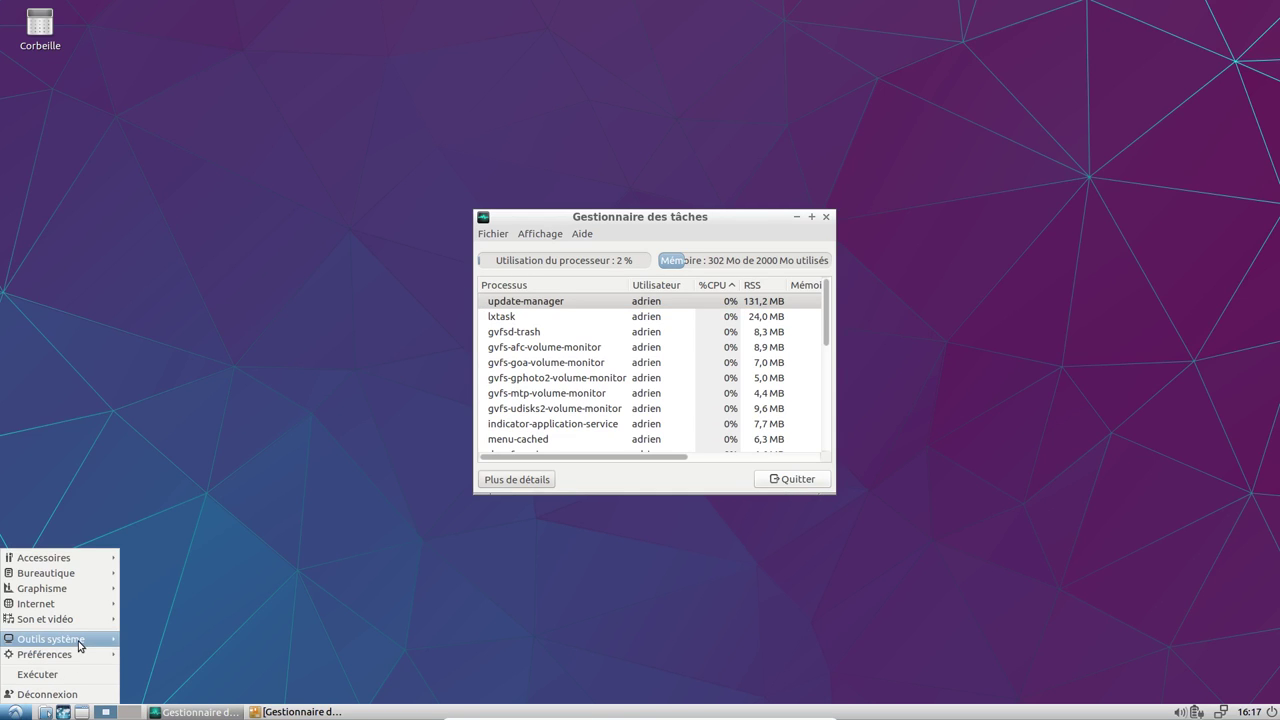
{"action": "mouse_move", "coordinate": [79, 645]}
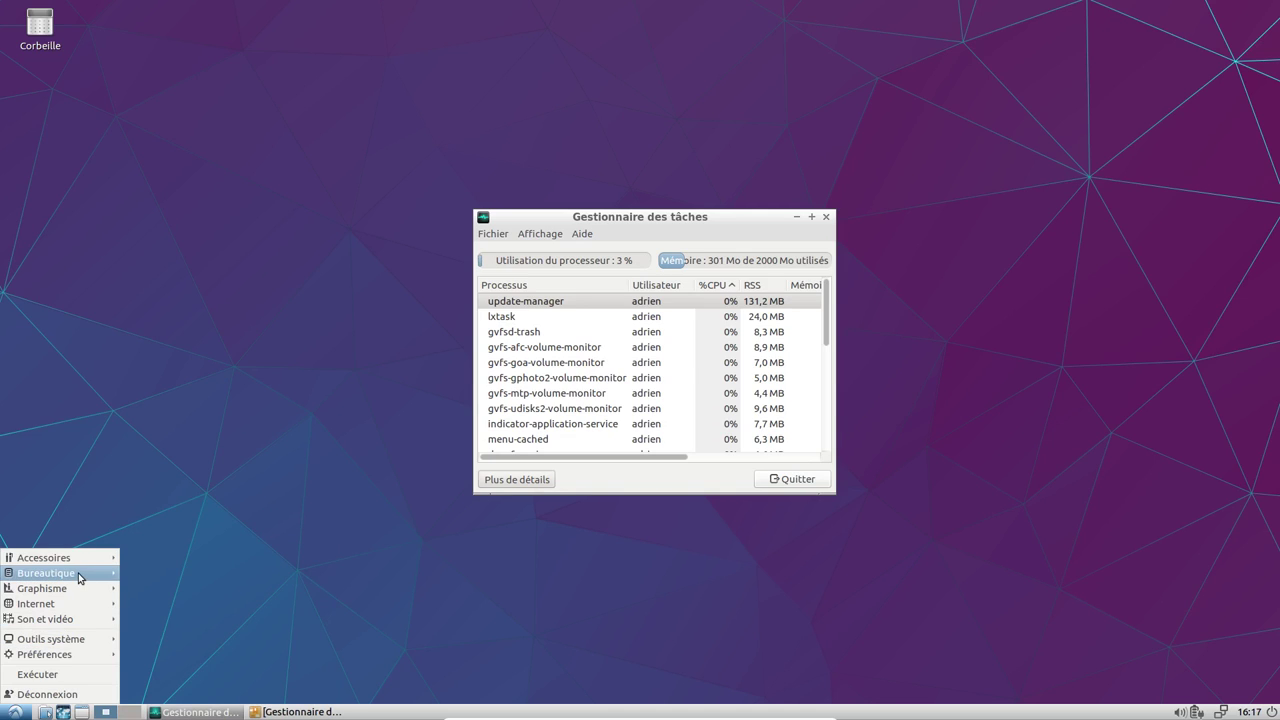
{"action": "mouse_move", "coordinate": [77, 563]}
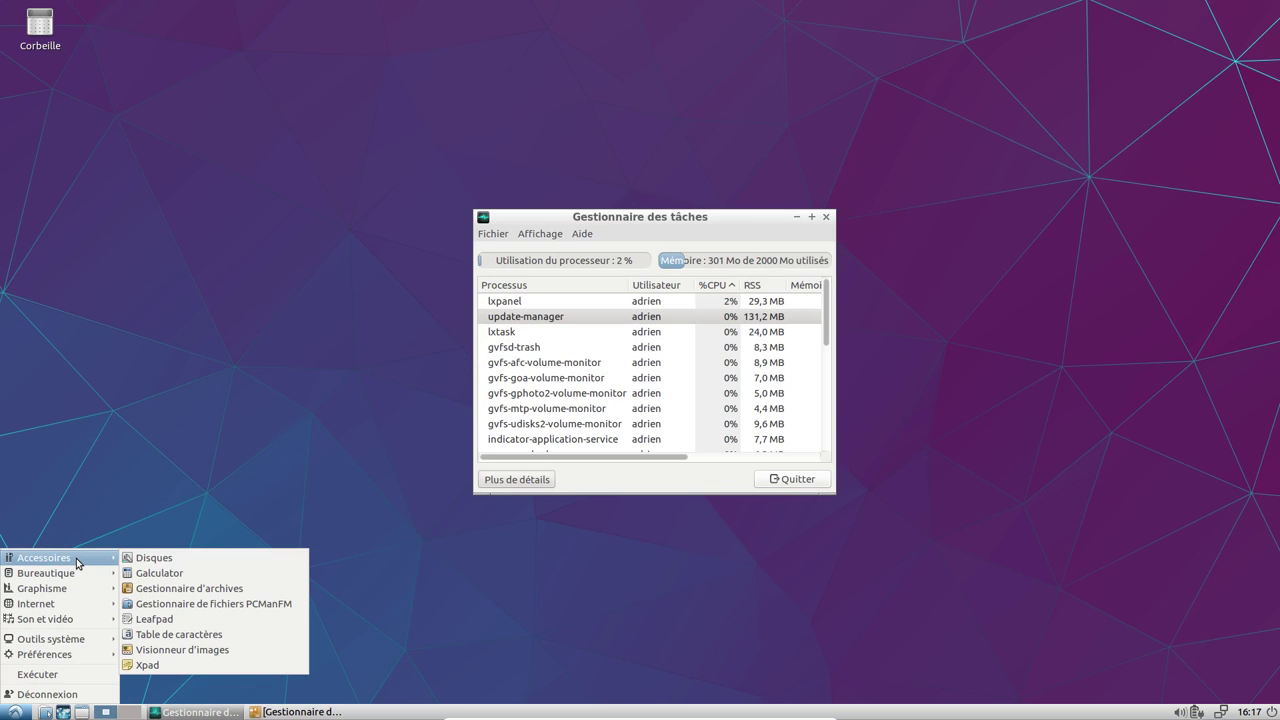
{"action": "left_click", "coordinate": [195, 572]}
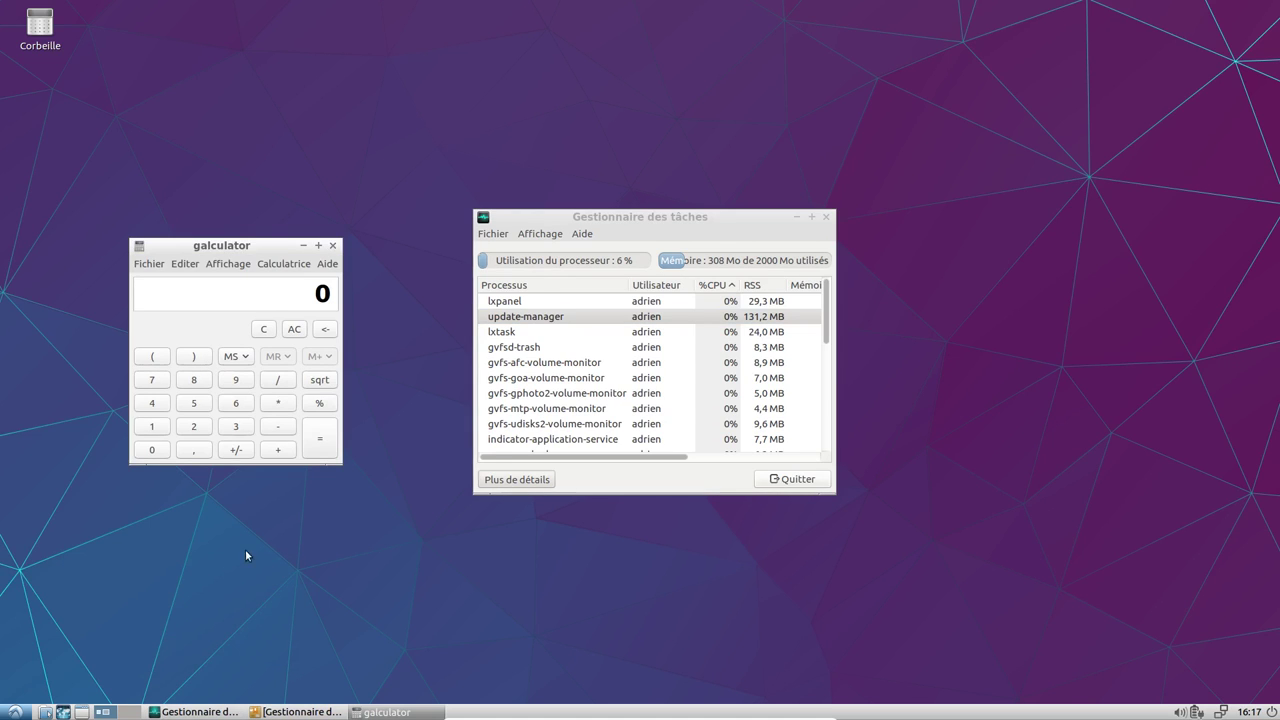
{"action": "left_click", "coordinate": [332, 246]}
- Open the PCManFM file manager, view its keyboard navigation help, and close the file manager
{"action": "left_click", "coordinate": [15, 712]}
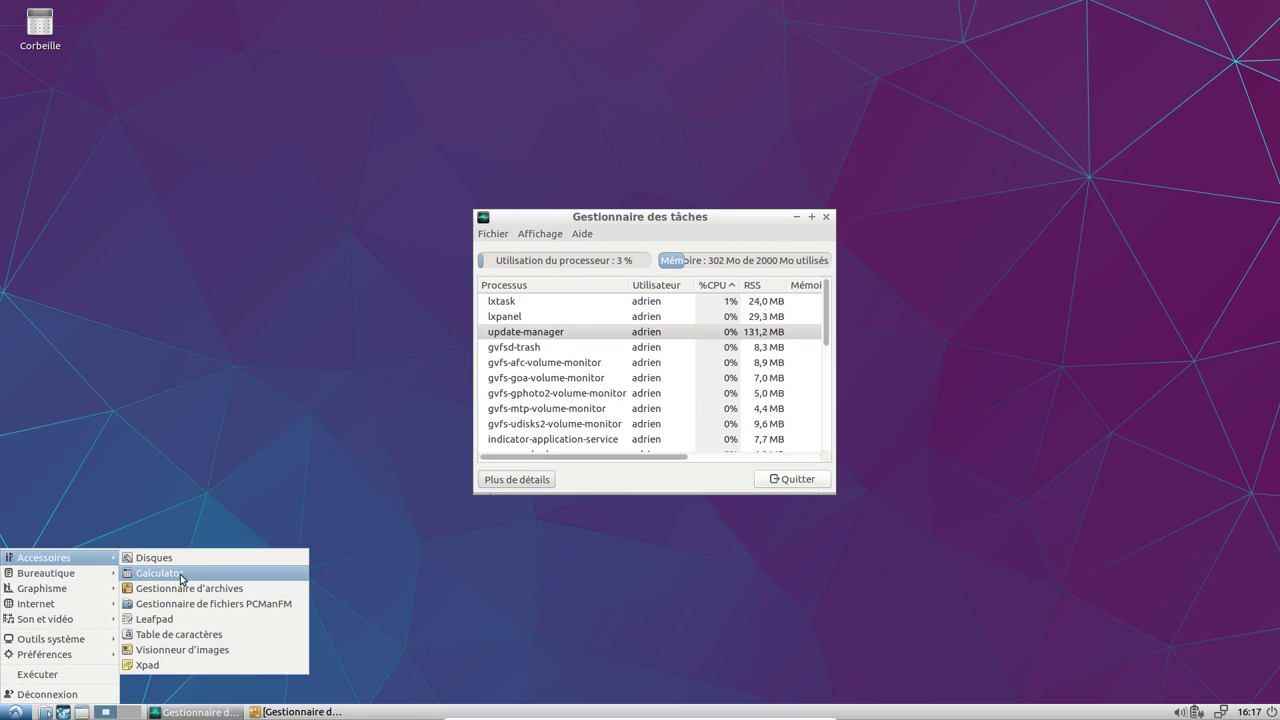
{"action": "left_click", "coordinate": [268, 603]}
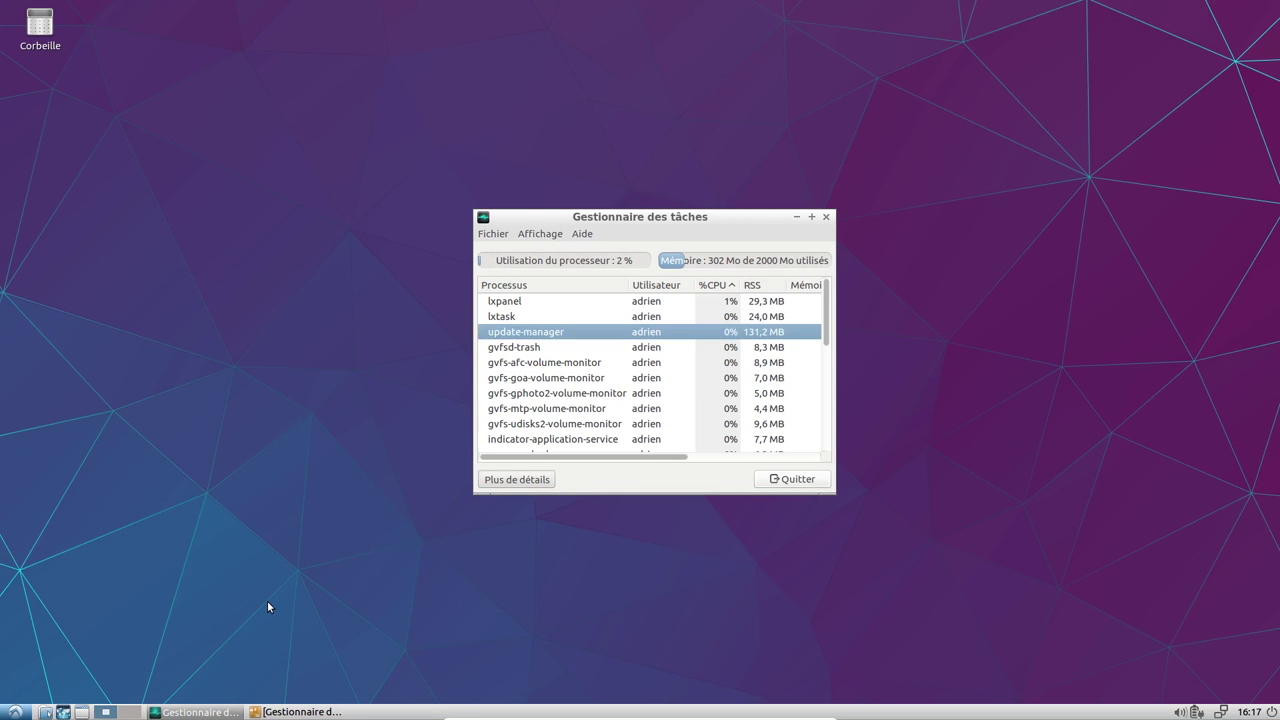
{"action": "left_click_drag", "start_coordinate": [250, 25], "coordinate": [678, 190]}
{"action": "left_click", "coordinate": [679, 187]}
{"action": "left_click", "coordinate": [694, 226]}
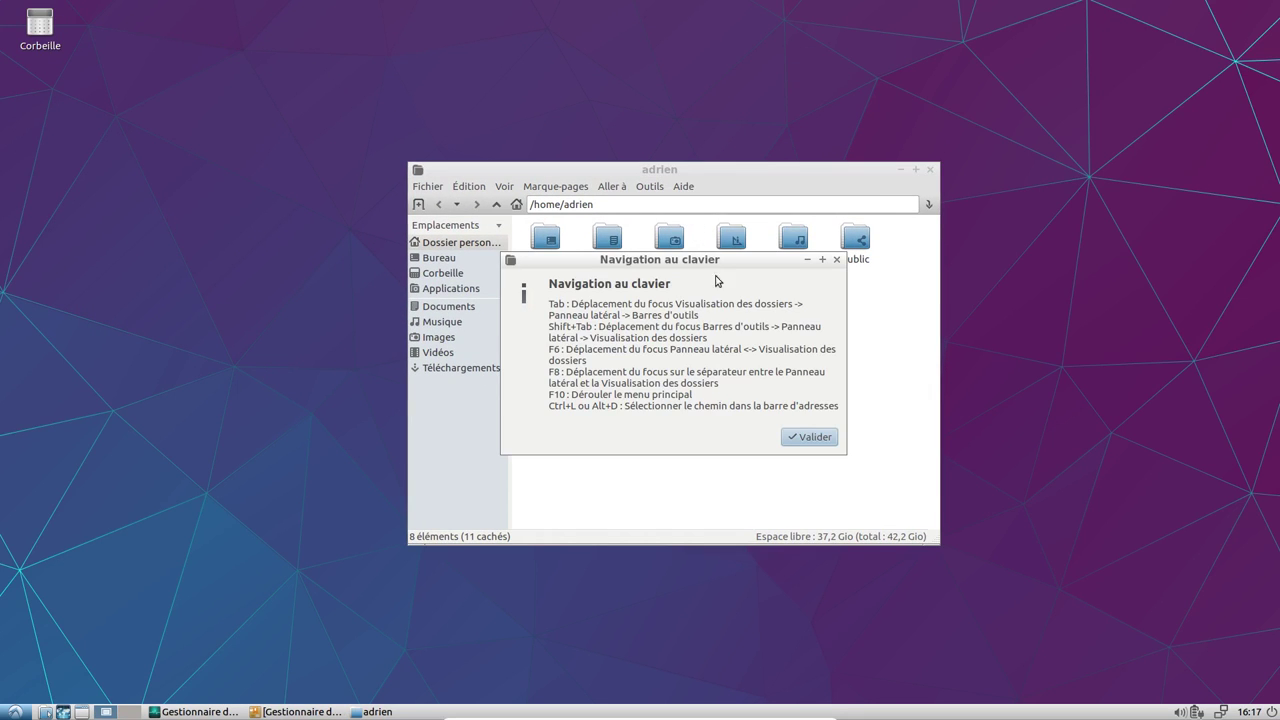
{"action": "left_click", "coordinate": [814, 438]}
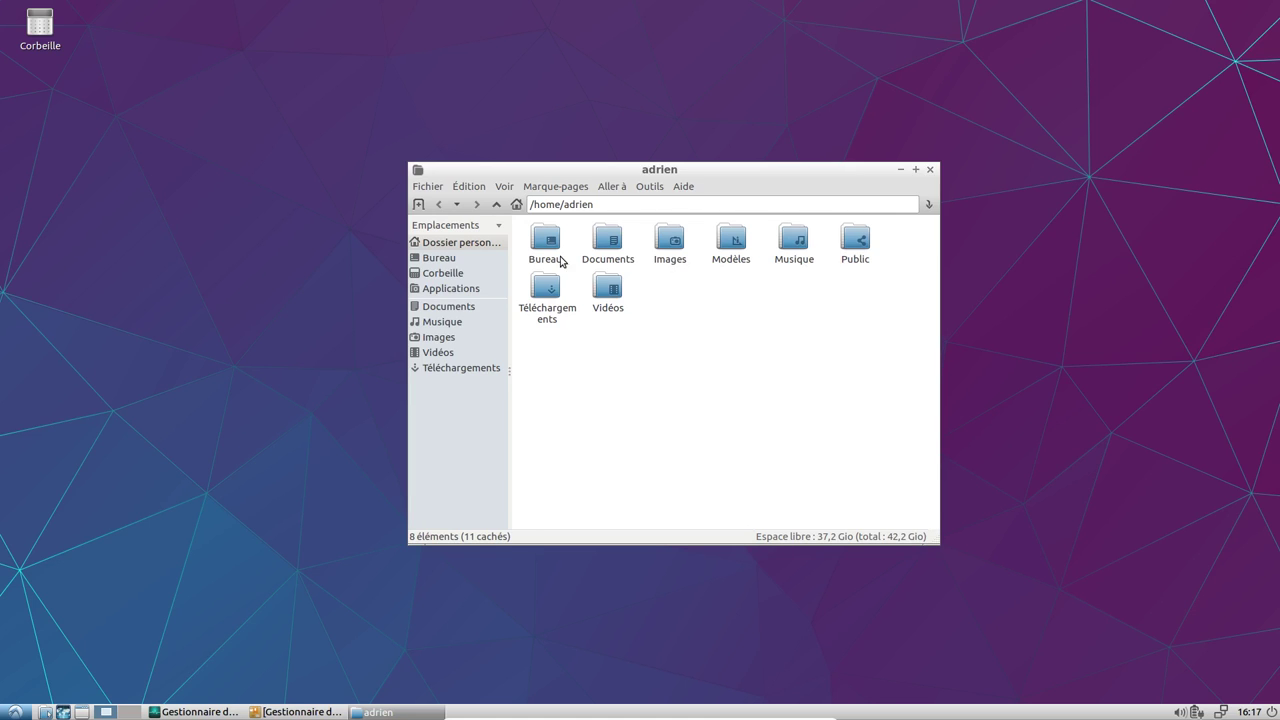
{"action": "left_click", "coordinate": [930, 170]}
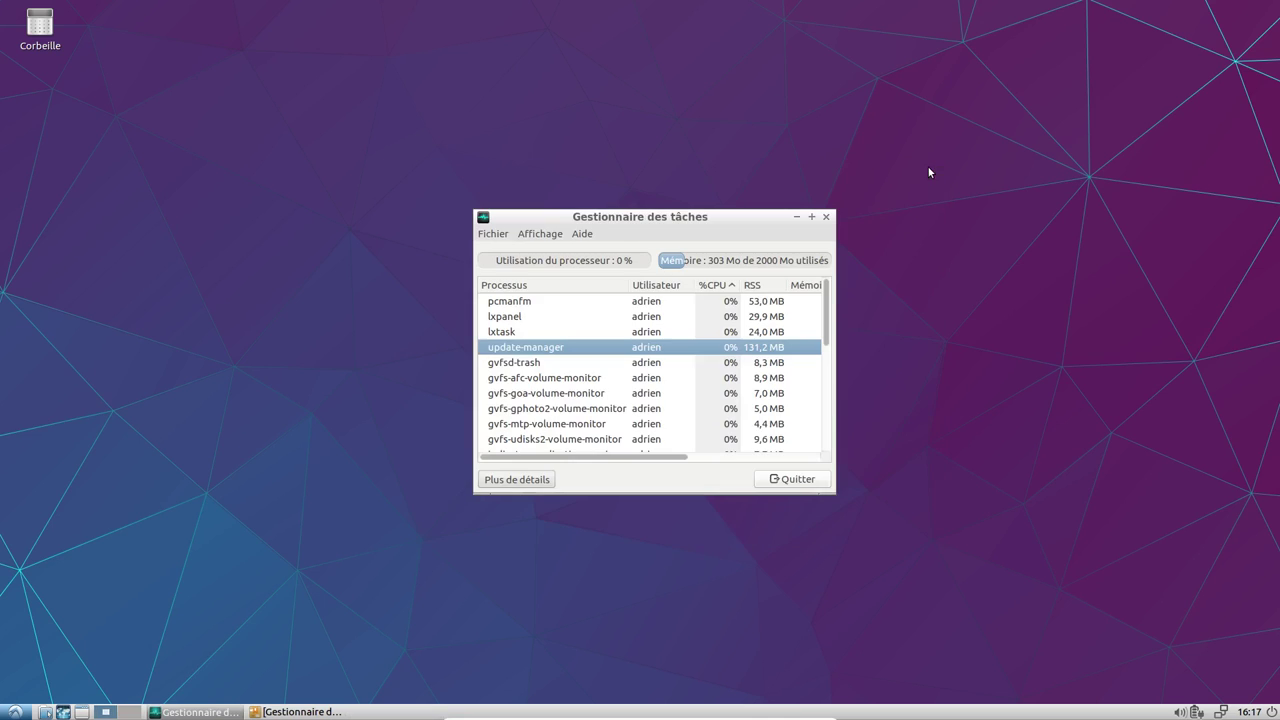
- Open the image viewer, check its About information, and close the viewer
{"action": "left_click", "coordinate": [14, 712]}
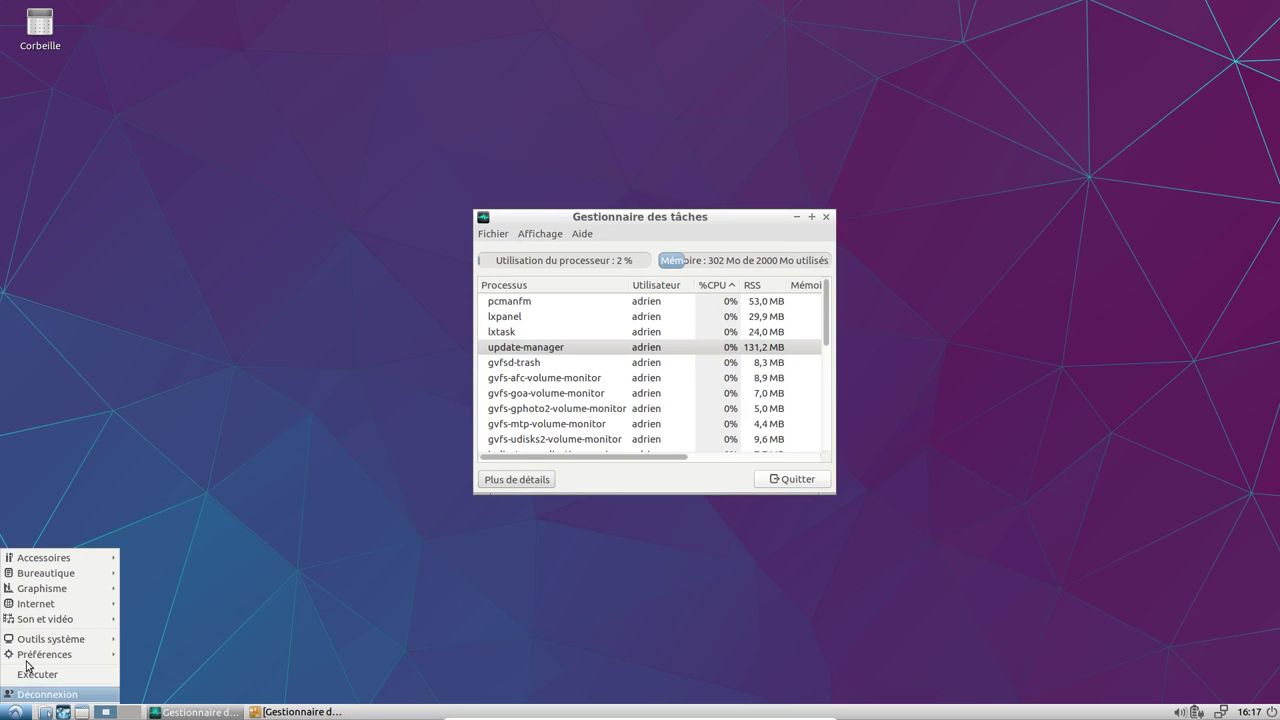
{"action": "mouse_move", "coordinate": [70, 562]}
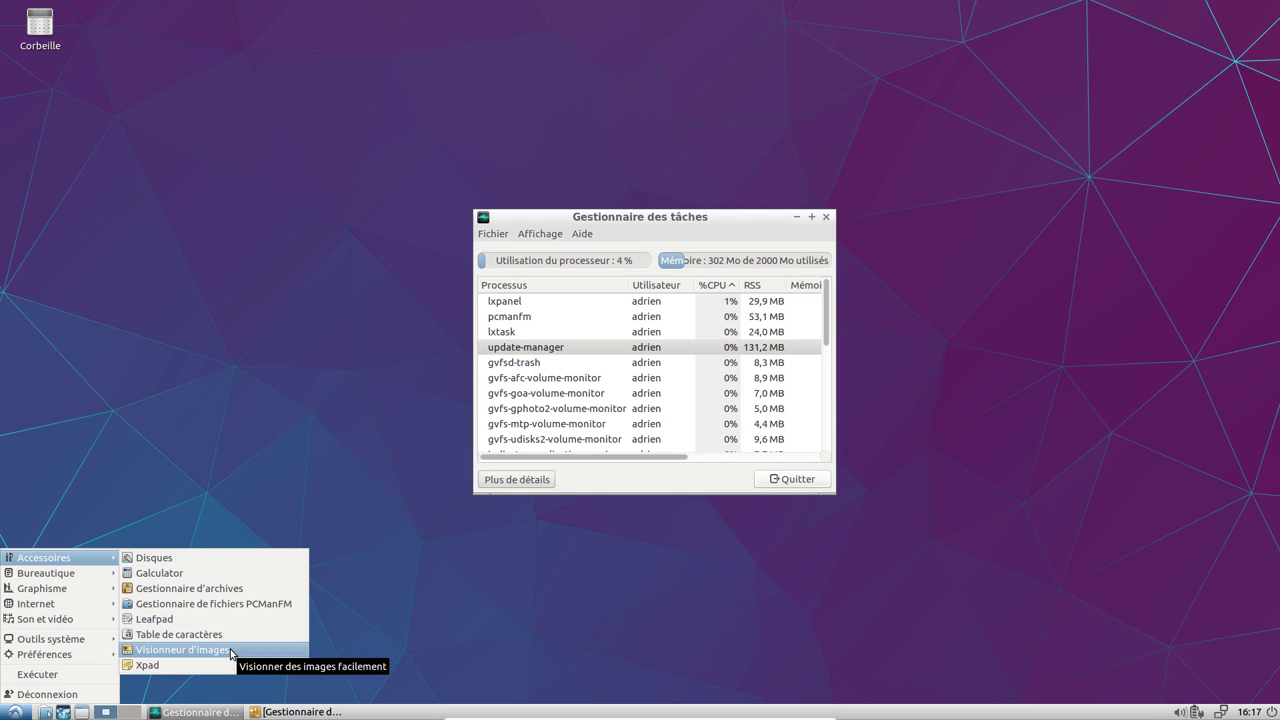
{"action": "left_click", "coordinate": [230, 651]}
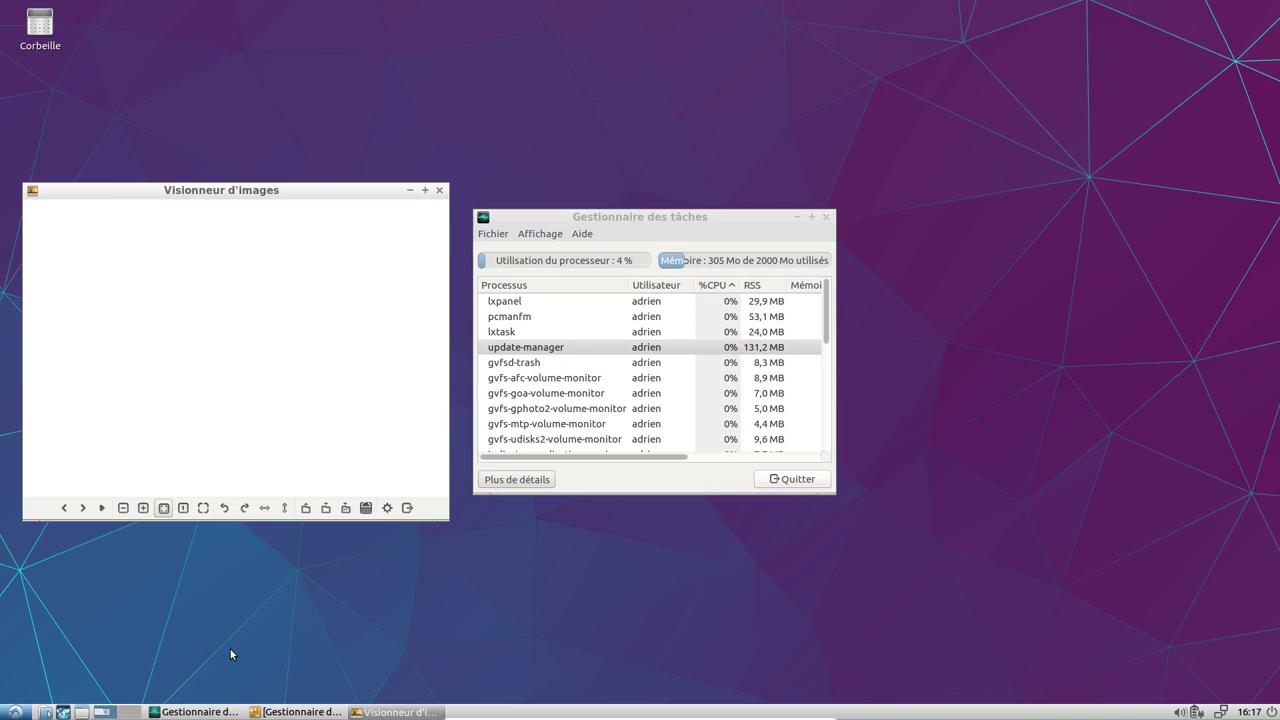
{"action": "right_click", "coordinate": [305, 304]}
{"action": "left_click", "coordinate": [371, 611]}
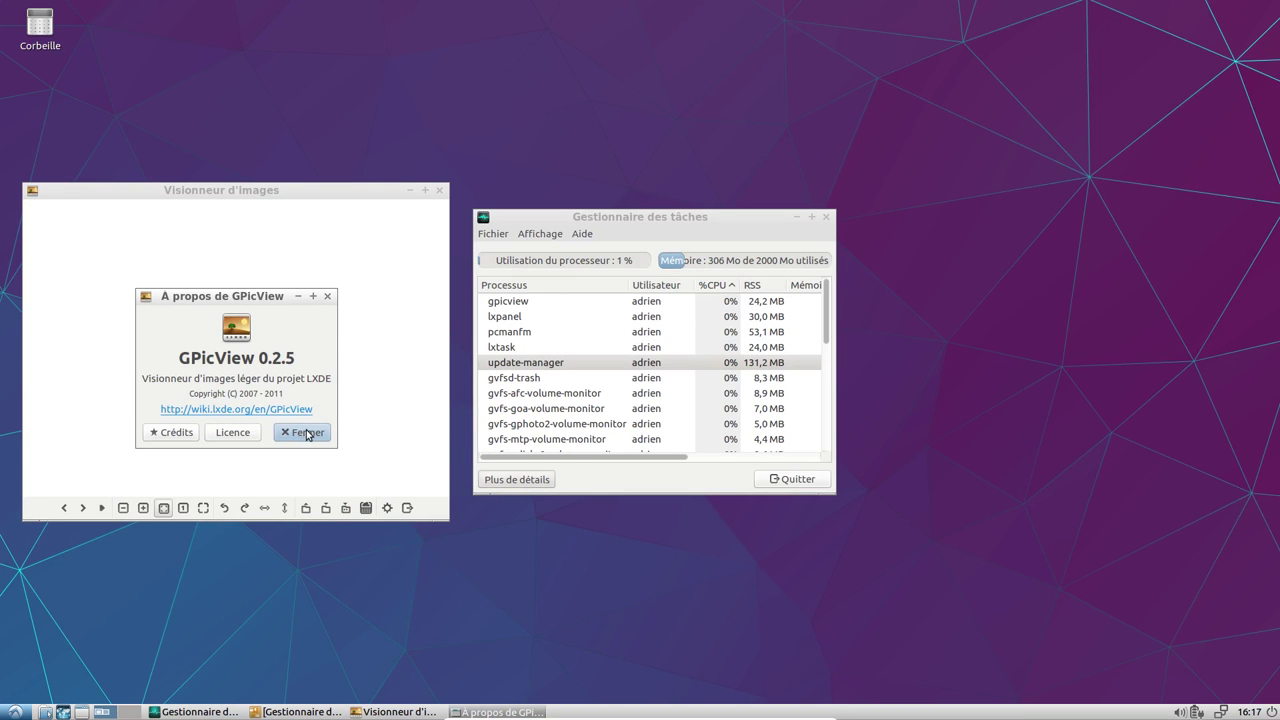
{"action": "left_click", "coordinate": [307, 433]}
{"action": "left_click", "coordinate": [439, 190]}
- Open the office applications AbiWord and Gnumeric, and bring the blank AbiWord document to the front
{"action": "left_click", "coordinate": [14, 712]}
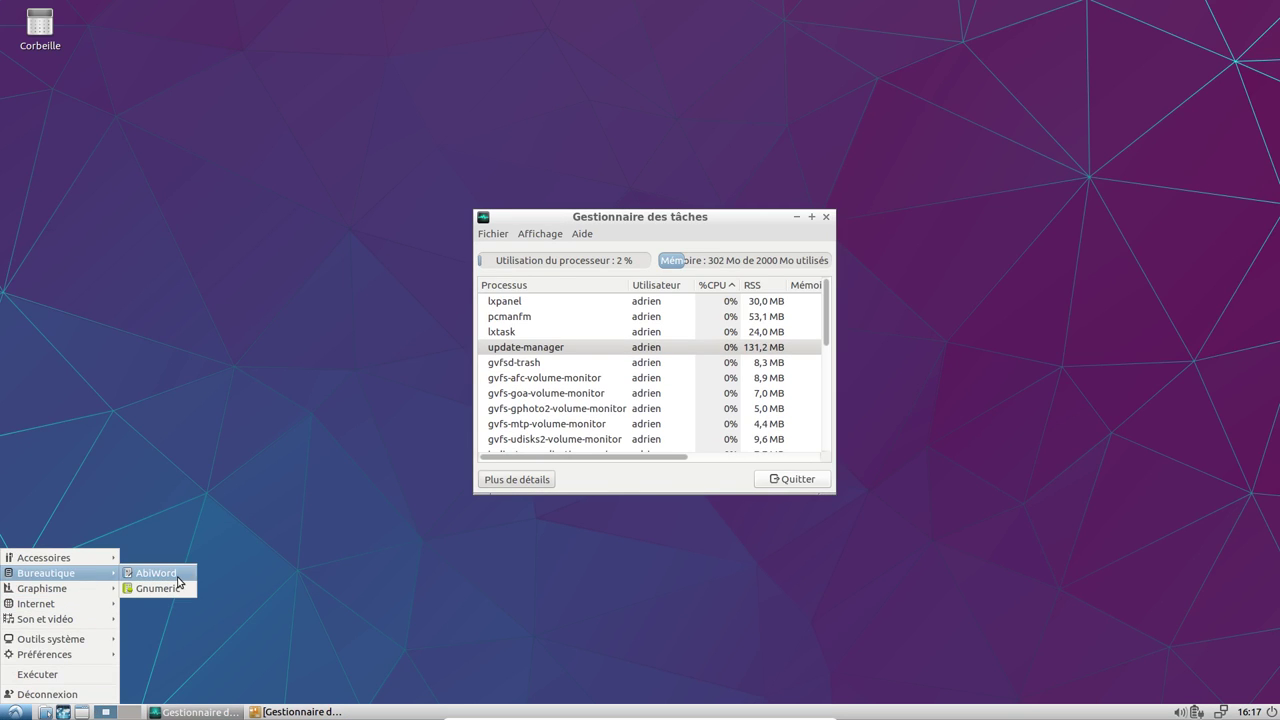
{"action": "left_click", "coordinate": [177, 575]}
{"action": "left_click", "coordinate": [14, 712]}
{"action": "mouse_move", "coordinate": [85, 572]}
{"action": "left_click", "coordinate": [180, 575]}
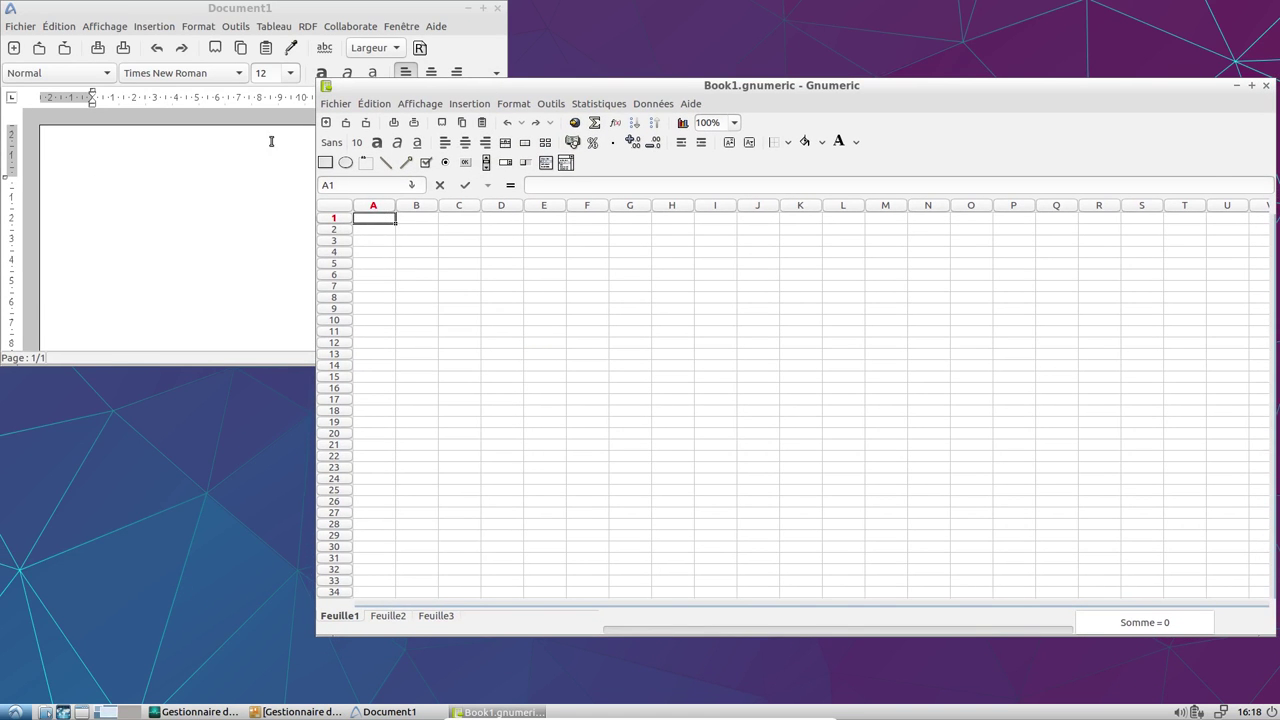
{"action": "left_click", "coordinate": [219, 243]}
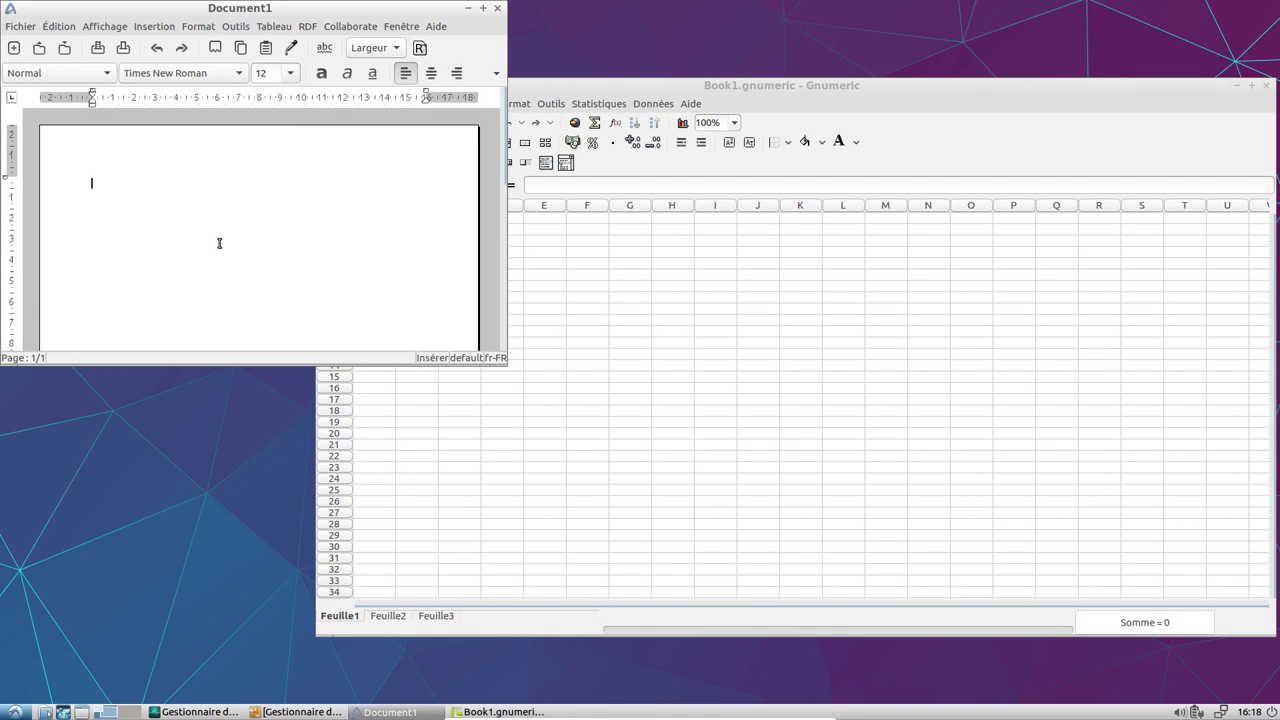
- View Gnumeric's About information and close the spreadsheet program
{"action": "left_click", "coordinate": [690, 103]}
{"action": "left_click", "coordinate": [715, 201]}
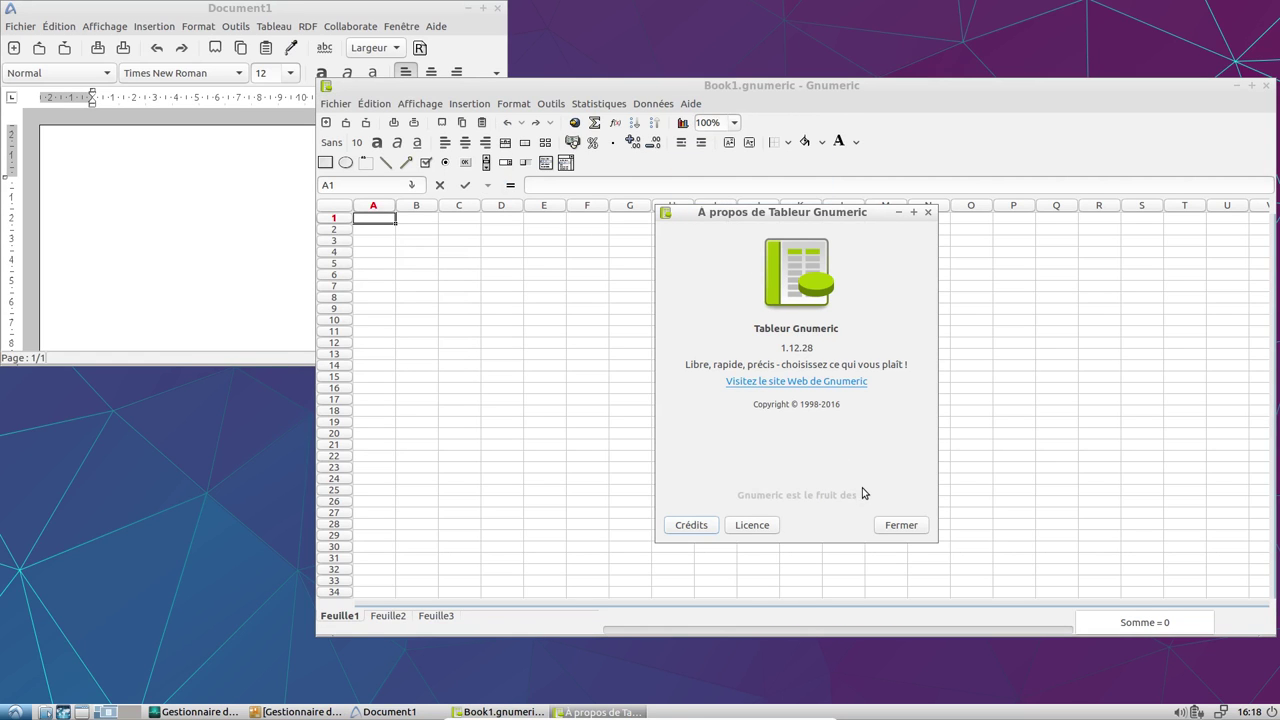
{"action": "left_click", "coordinate": [902, 526]}
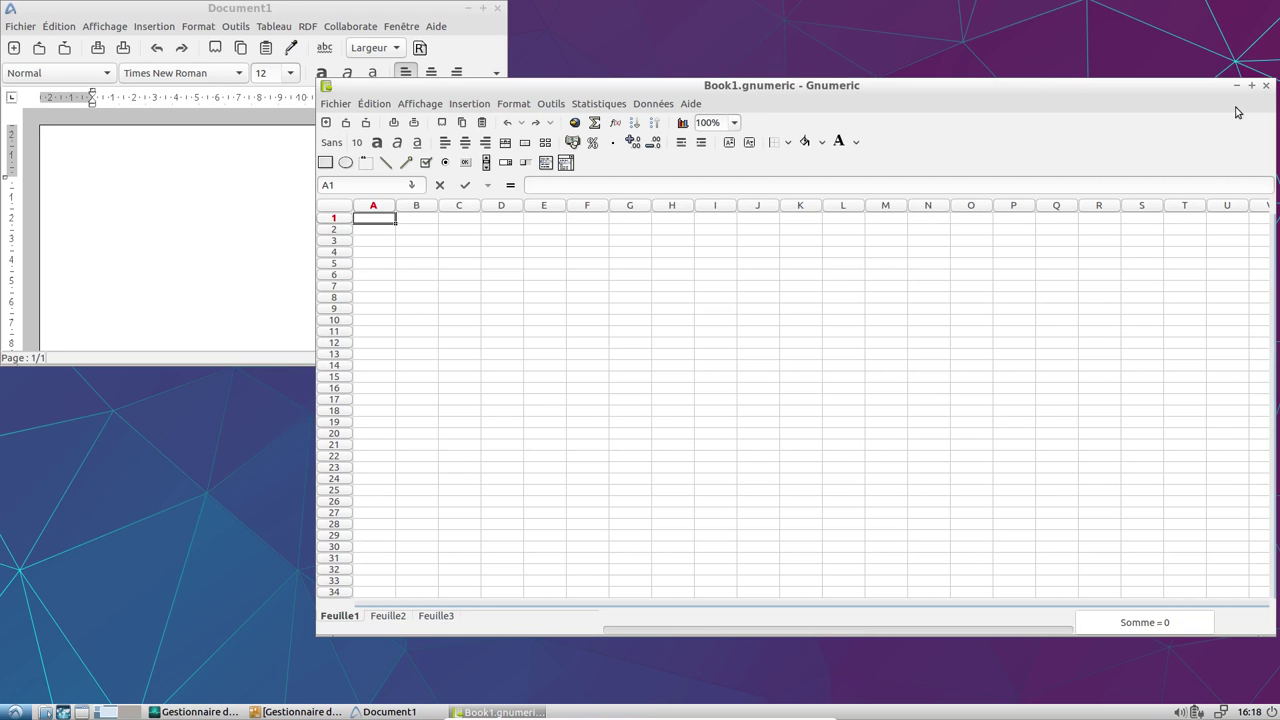
{"action": "left_click", "coordinate": [1266, 86]}
- View AbiWord's About information and dismiss it
{"action": "left_click", "coordinate": [436, 26]}
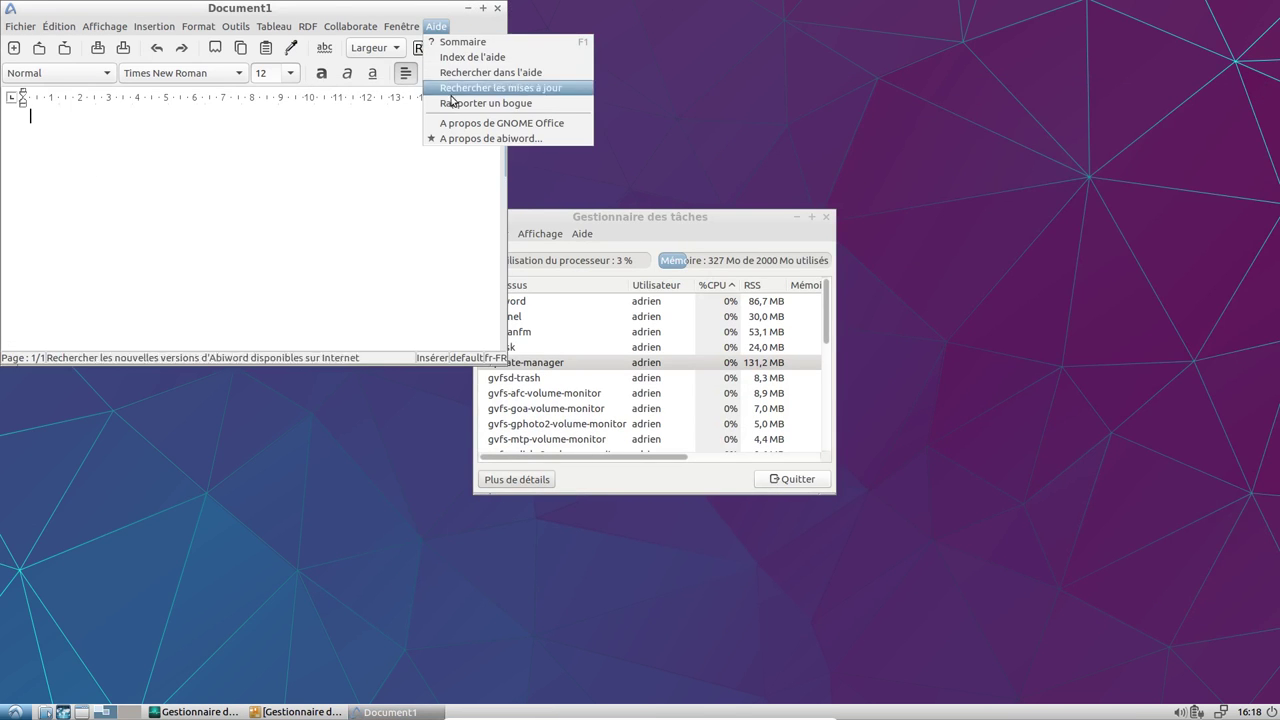
{"action": "left_click", "coordinate": [458, 143]}
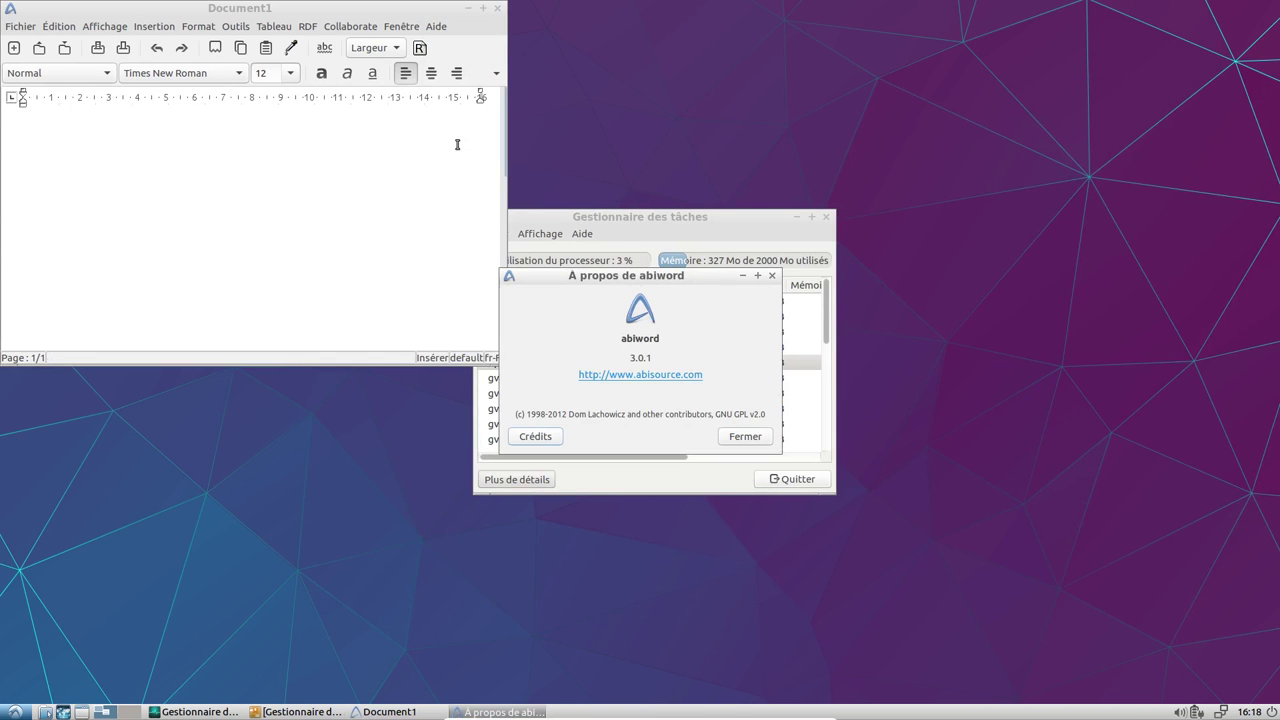
{"action": "left_click", "coordinate": [745, 437]}
- Try different document views in the maximized AbiWord window, ending with the page layout that shows margins, and close AbiWord
{"action": "double_click", "coordinate": [321, 12]}
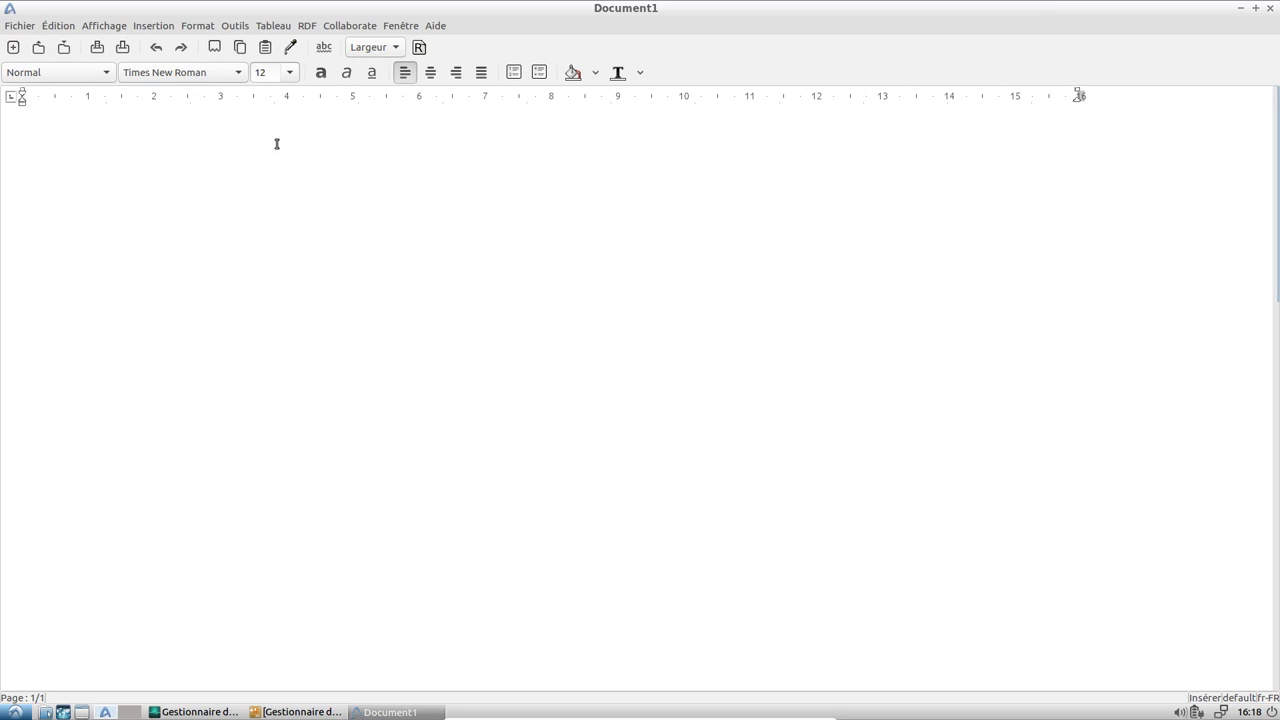
{"action": "left_click", "coordinate": [104, 27]}
{"action": "left_click", "coordinate": [121, 46]}
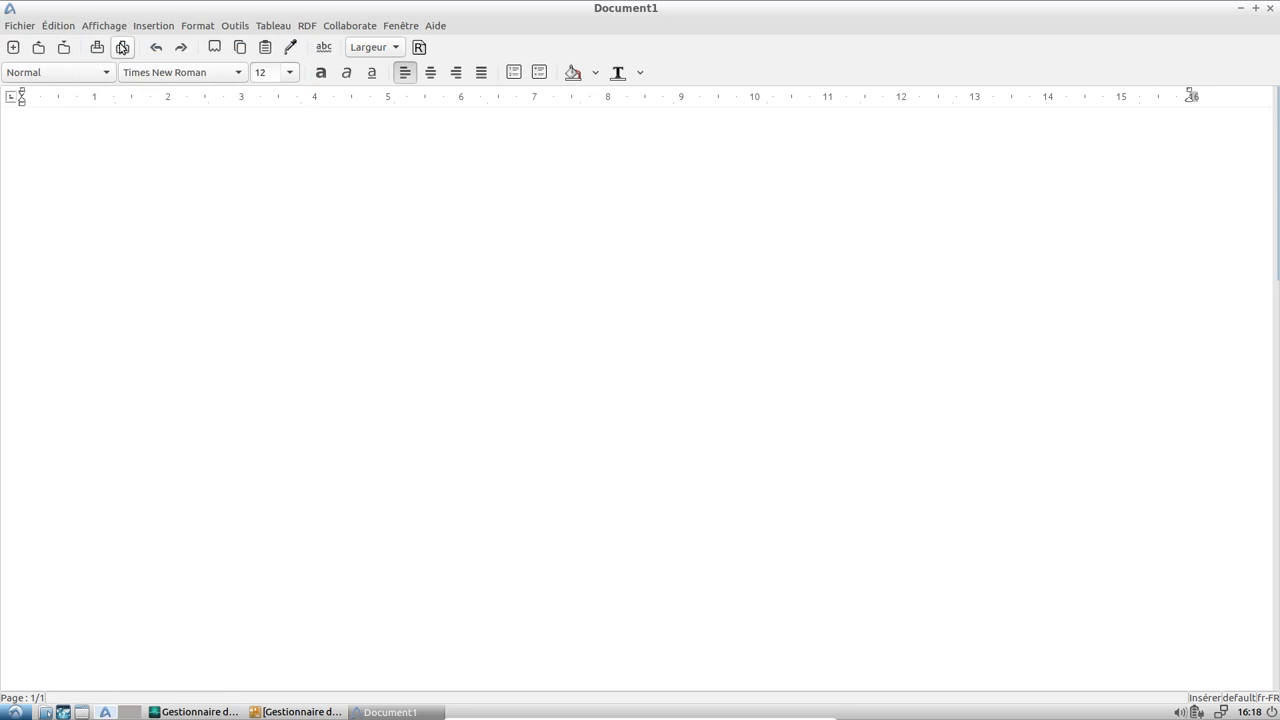
{"action": "left_click", "coordinate": [104, 25]}
{"action": "left_click", "coordinate": [124, 71]}
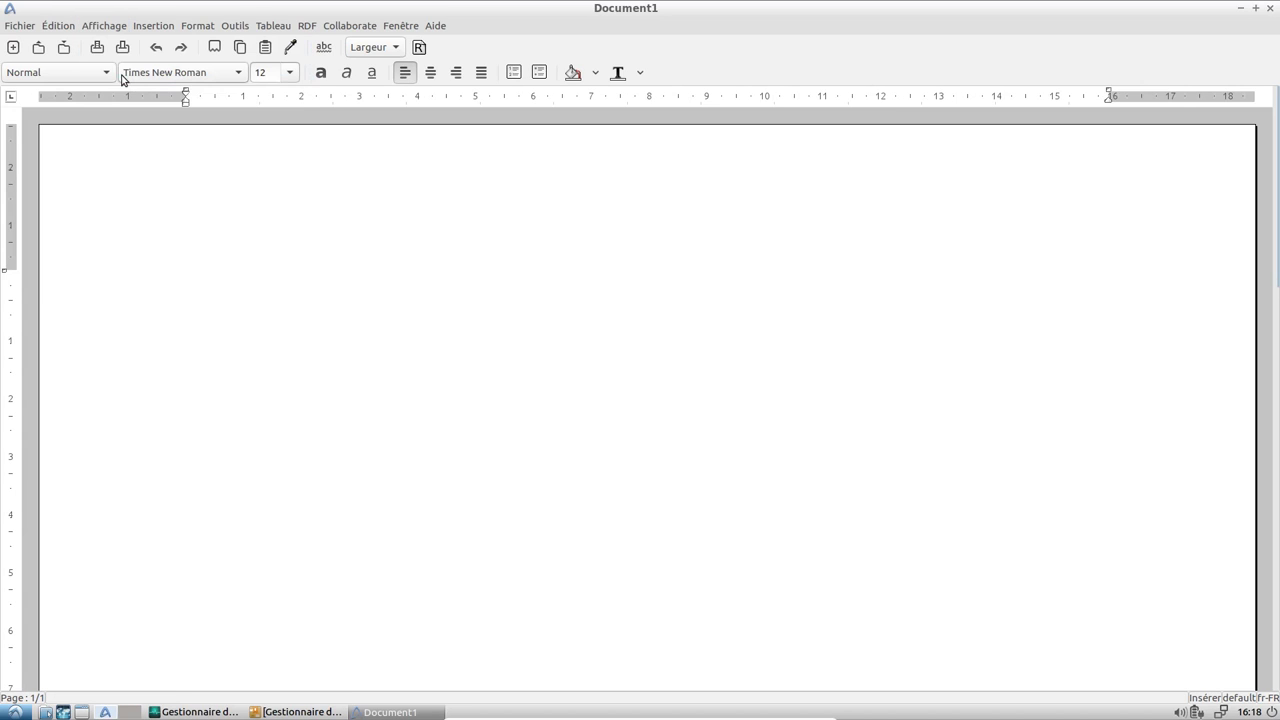
{"action": "double_click", "coordinate": [170, 10]}
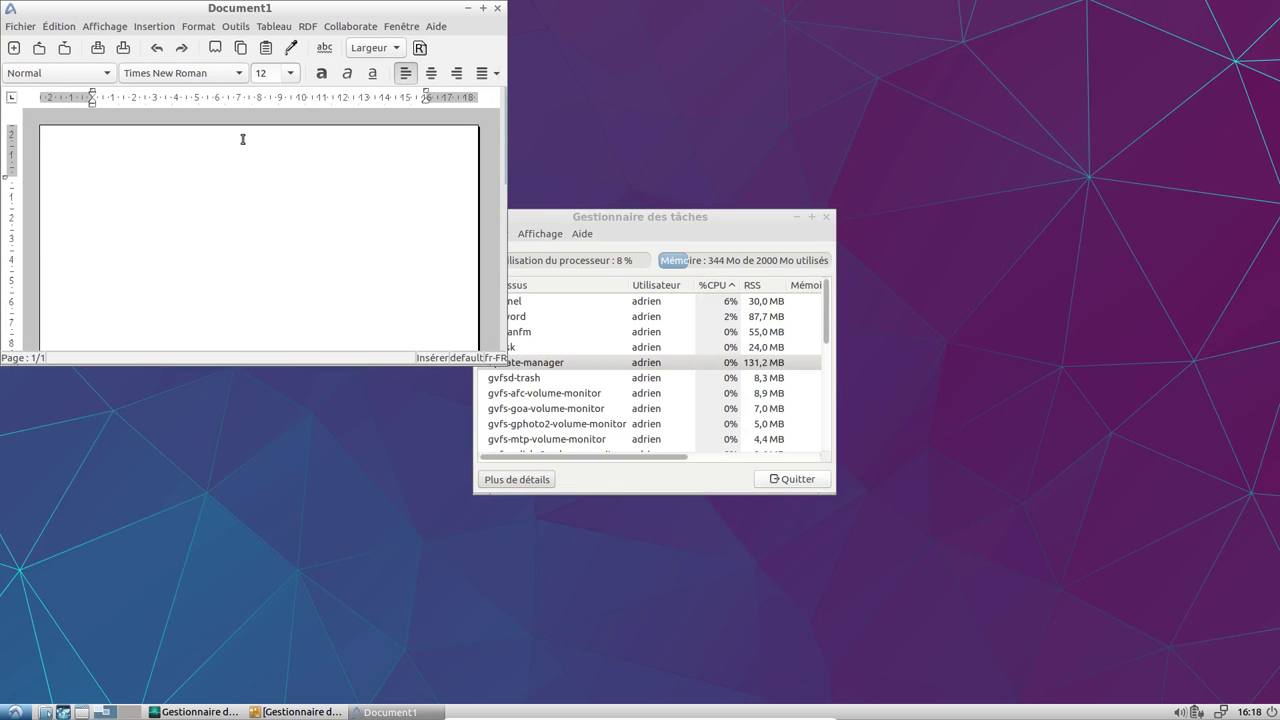
{"action": "left_click", "coordinate": [498, 9]}
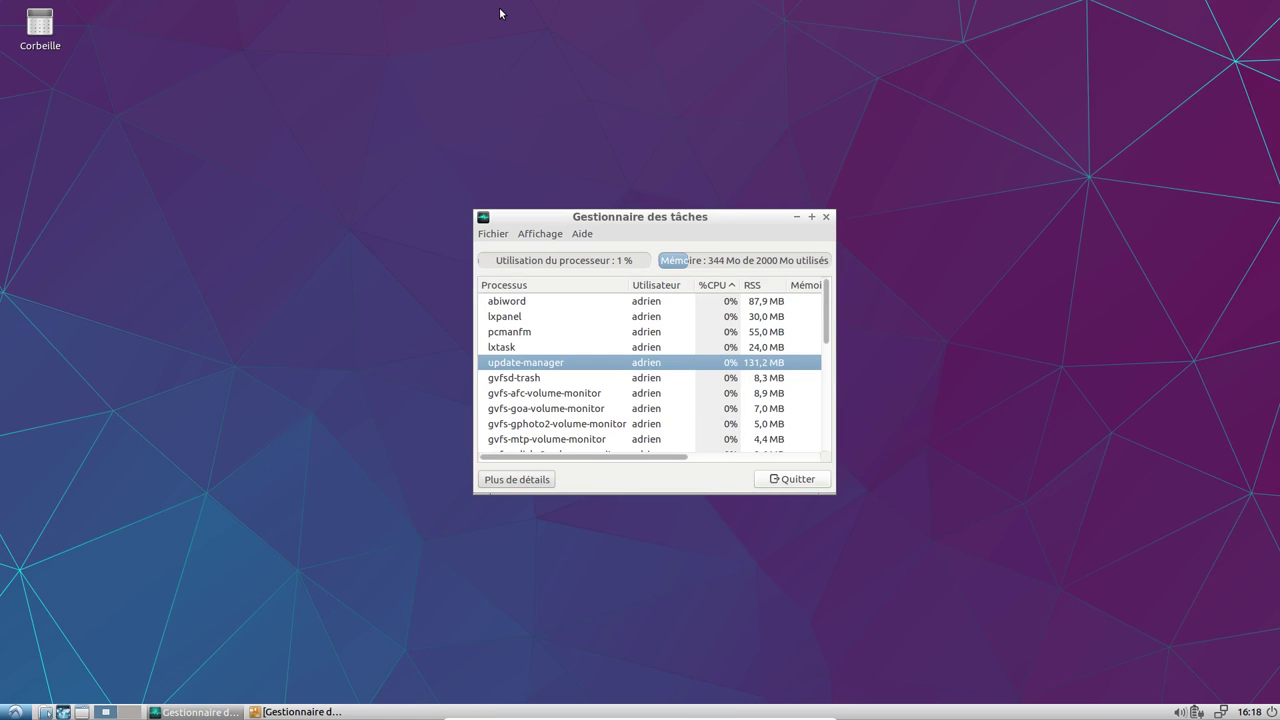
- Open the mtPaint graphic editor, make a rectangular selection of about 306 x 79 pixels on the canvas, and close the editor
{"action": "left_click", "coordinate": [14, 712]}
{"action": "mouse_move", "coordinate": [65, 588]}
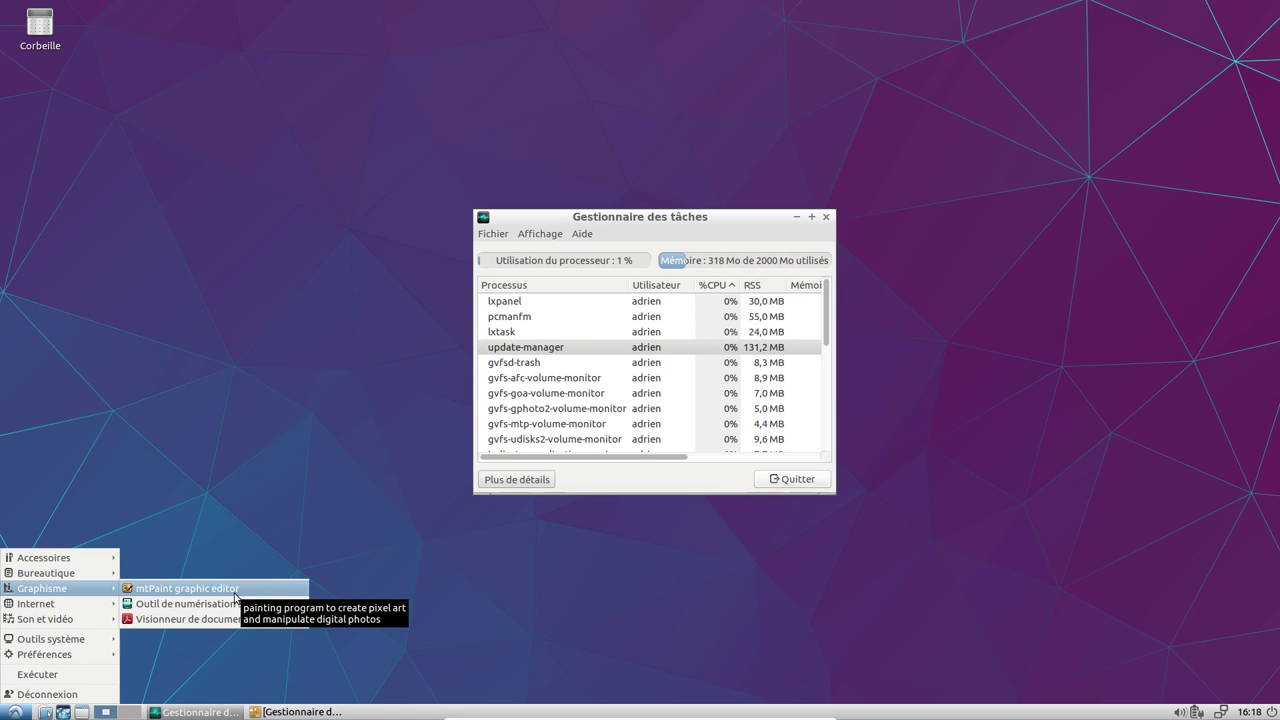
{"action": "left_click", "coordinate": [190, 588]}
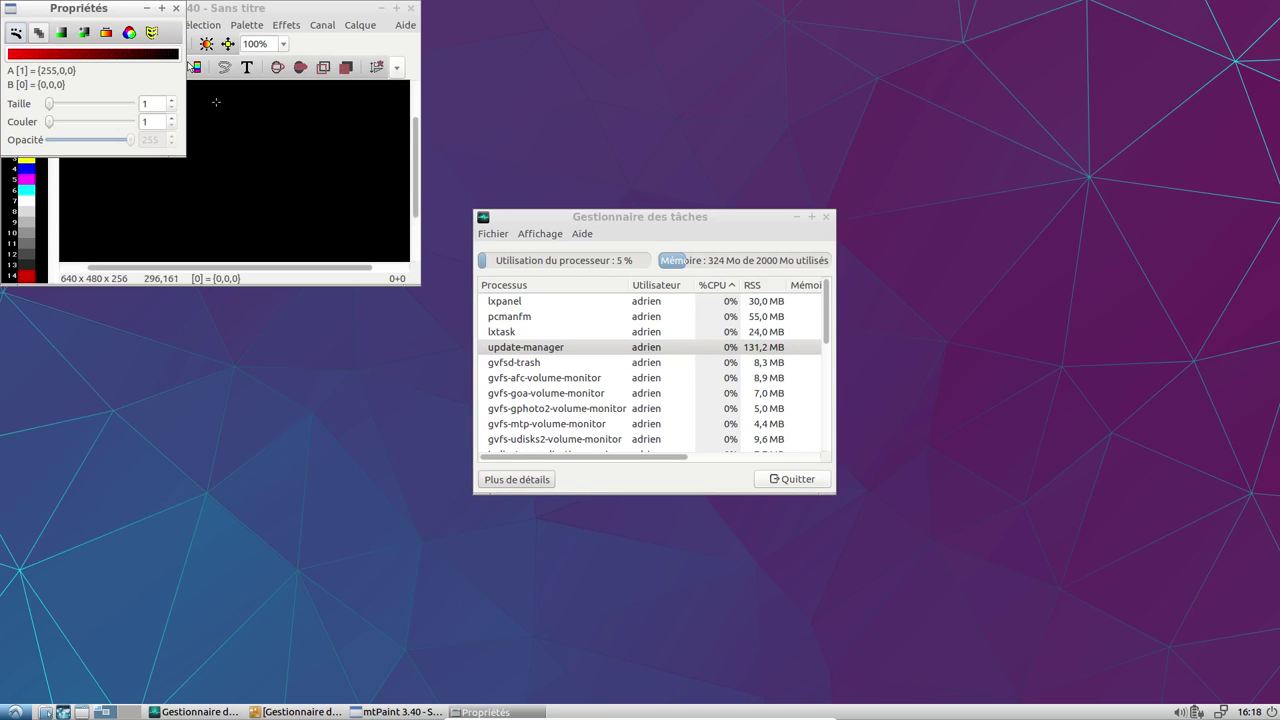
{"action": "left_click_drag", "start_coordinate": [524, 233], "coordinate": [694, 317]}
{"action": "left_click_drag", "start_coordinate": [529, 274], "coordinate": [487, 270]}
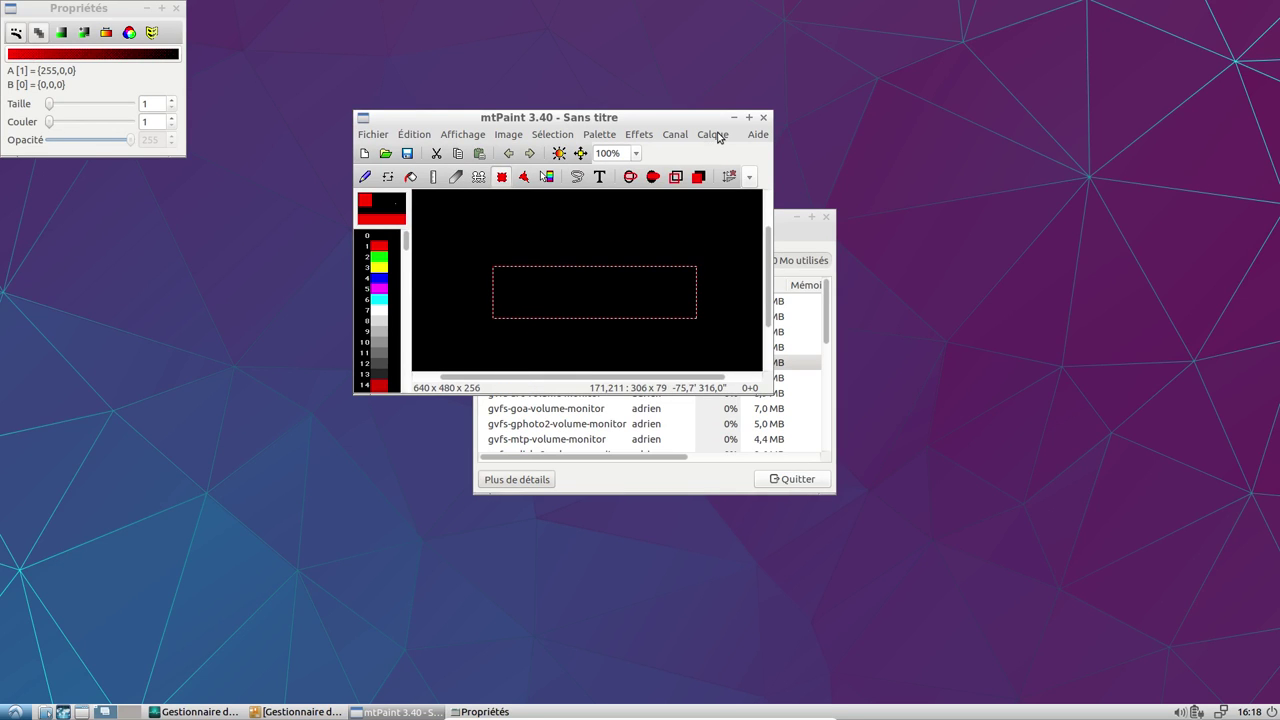
{"action": "left_click", "coordinate": [765, 118]}
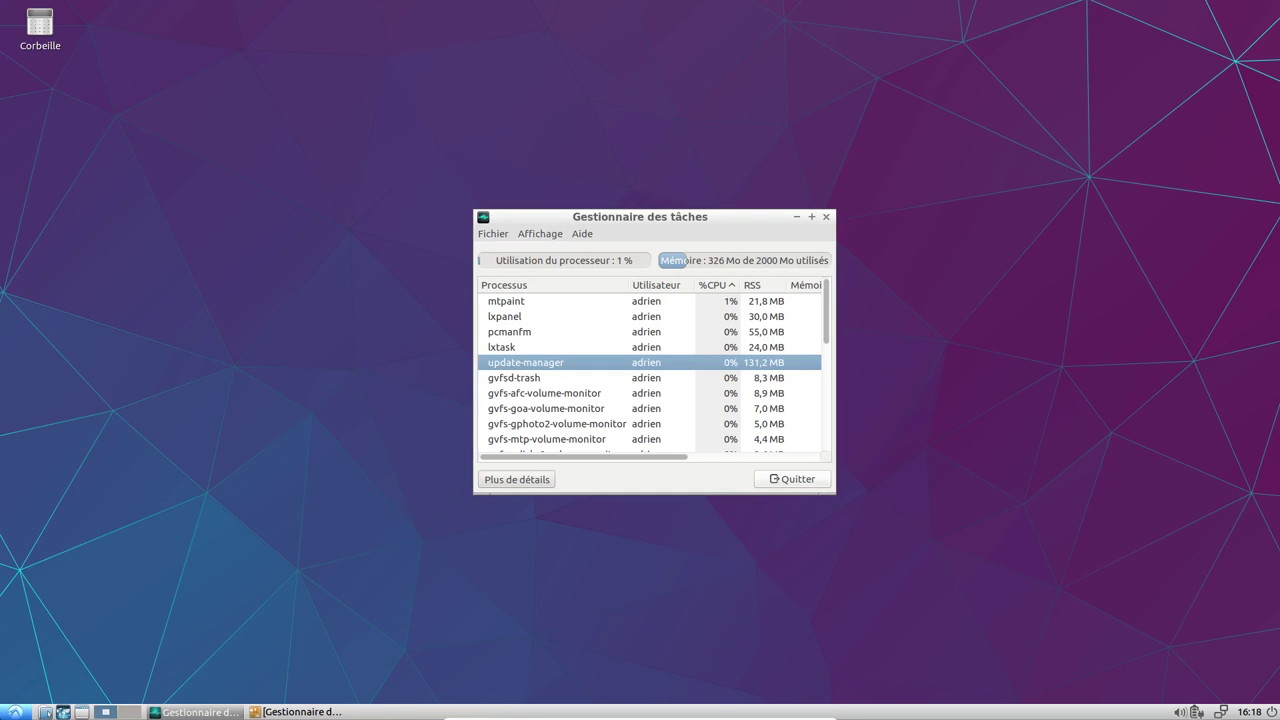
- Open the Sylpheed mail client and create its mailbox at the default location
{"action": "left_click", "coordinate": [14, 712]}
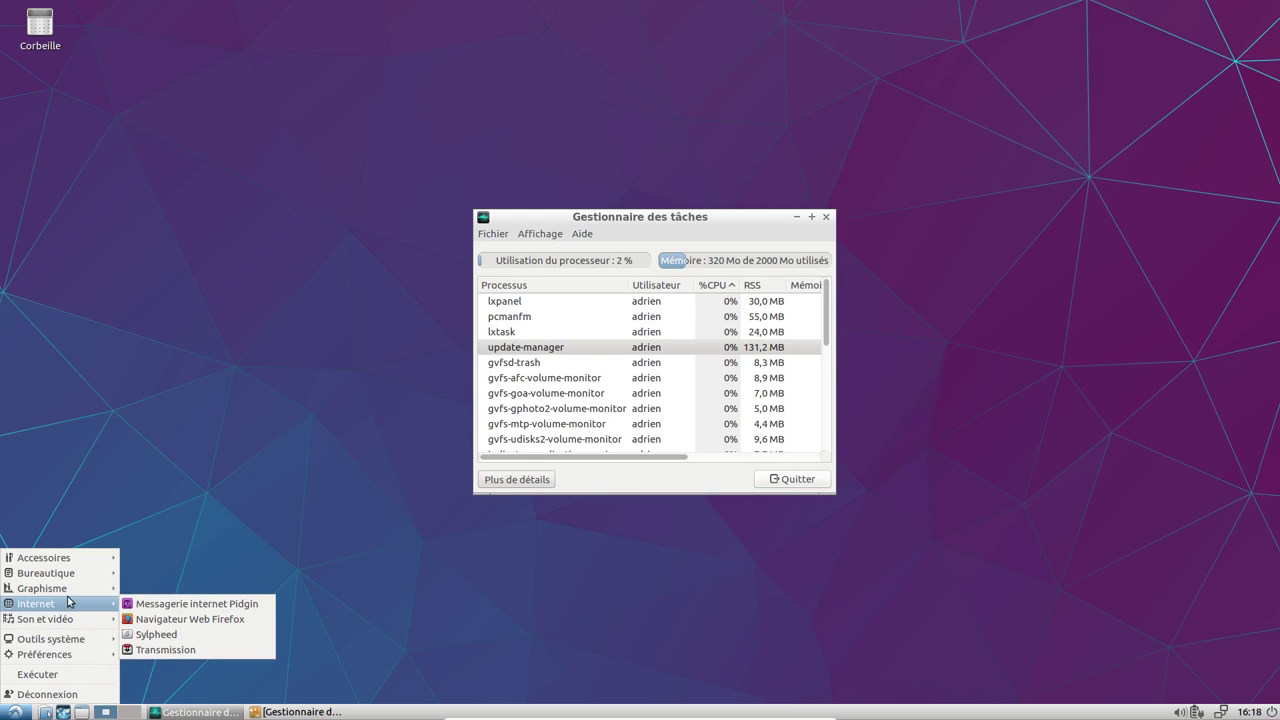
{"action": "left_click", "coordinate": [209, 636]}
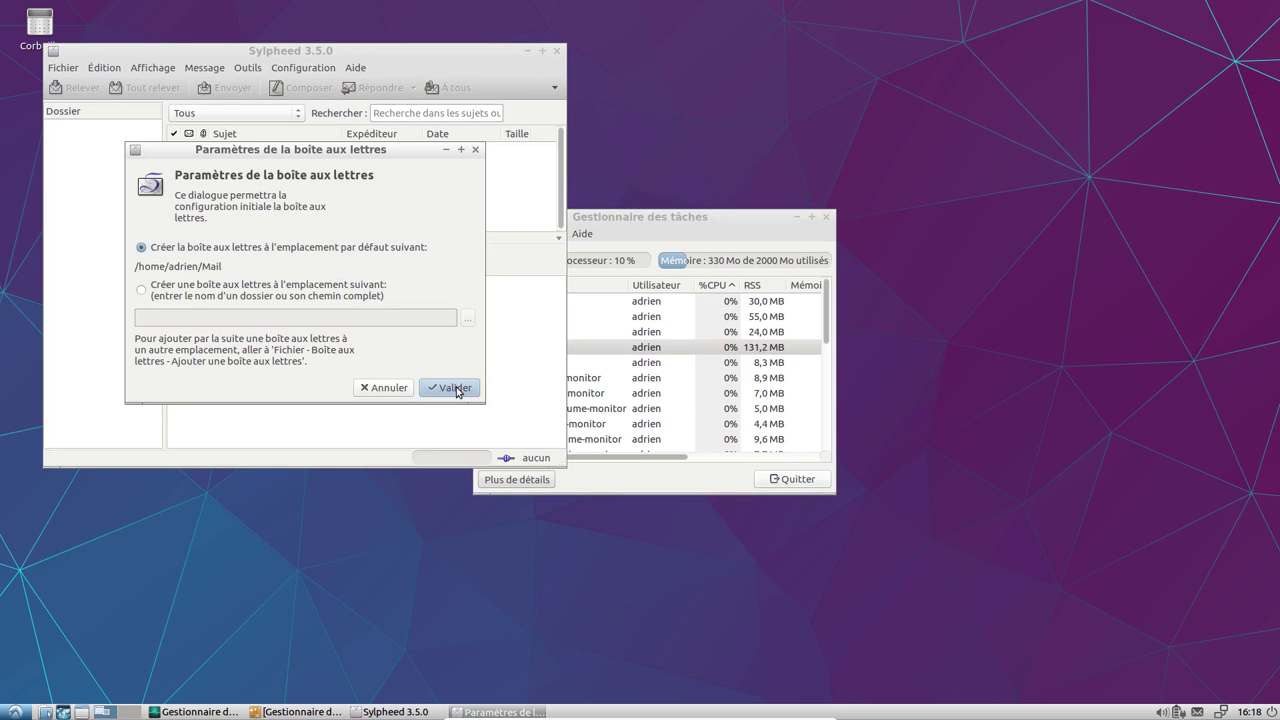
{"action": "left_click", "coordinate": [454, 388]}
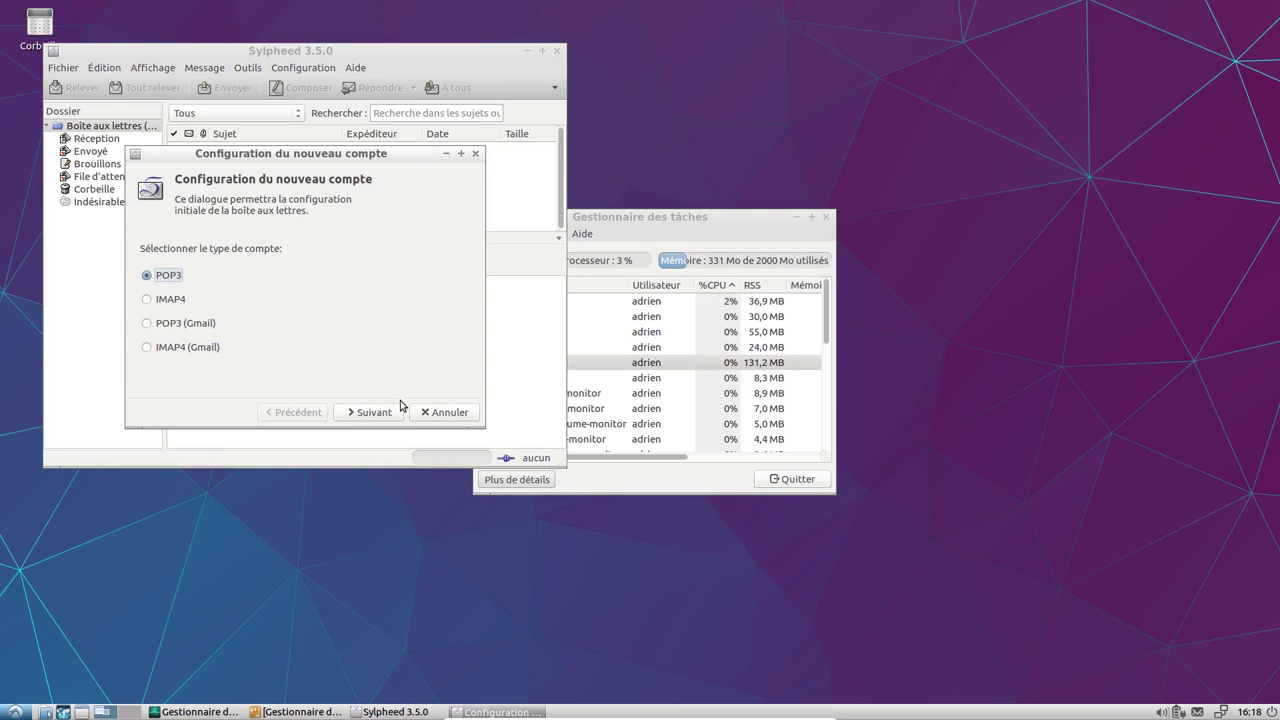
- Cancel the new account setup and view Sylpheed's About information before closing the mail client
{"action": "left_click", "coordinate": [458, 414]}
{"action": "left_click", "coordinate": [390, 336]}
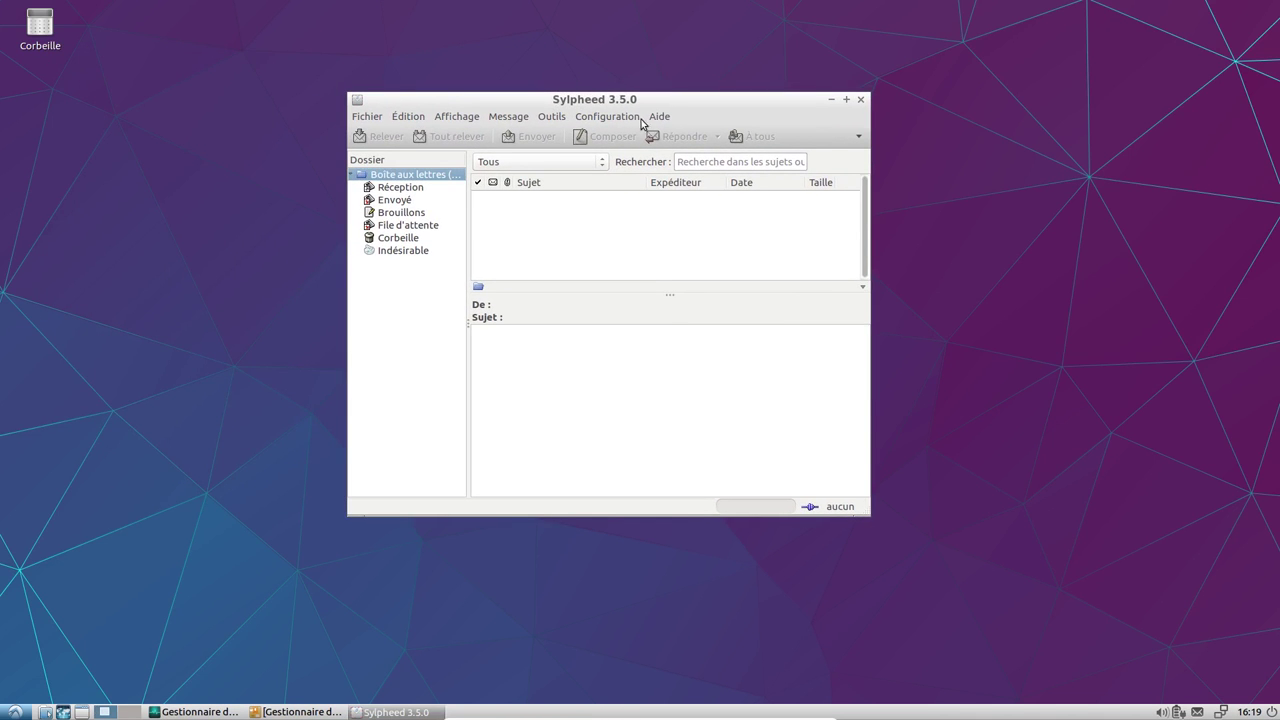
{"action": "left_click", "coordinate": [652, 117]}
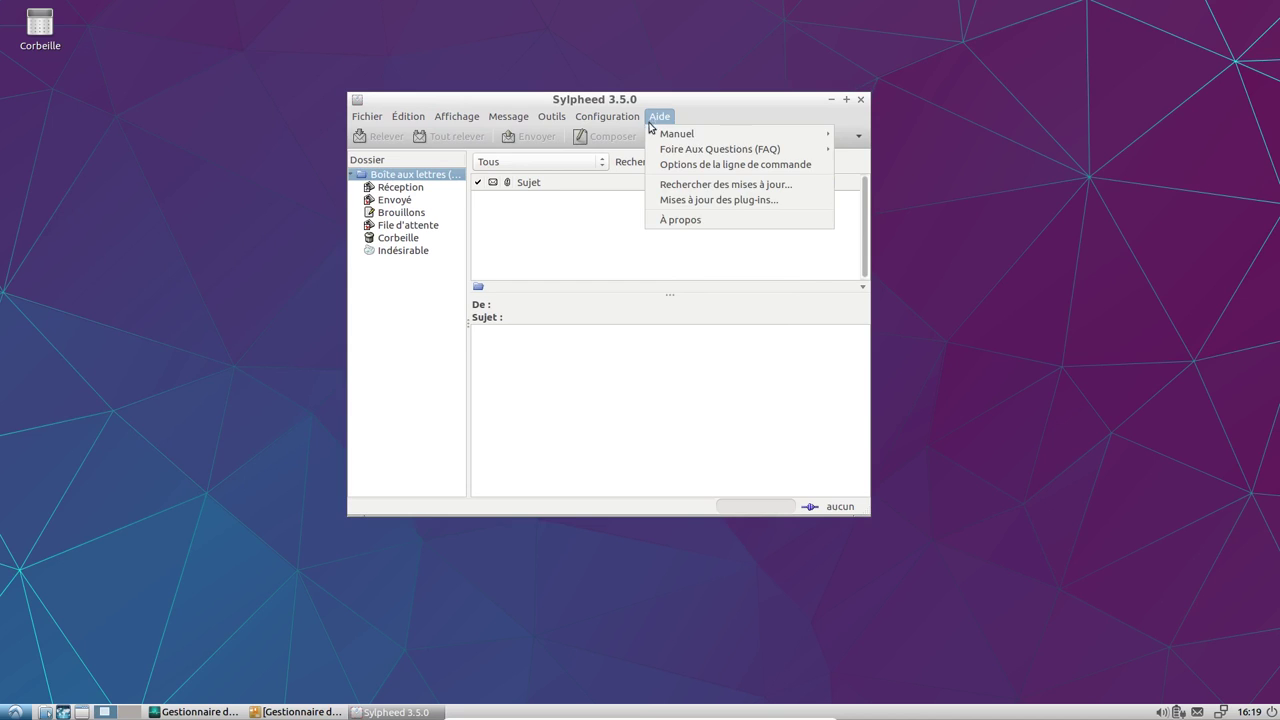
{"action": "left_click", "coordinate": [688, 222]}
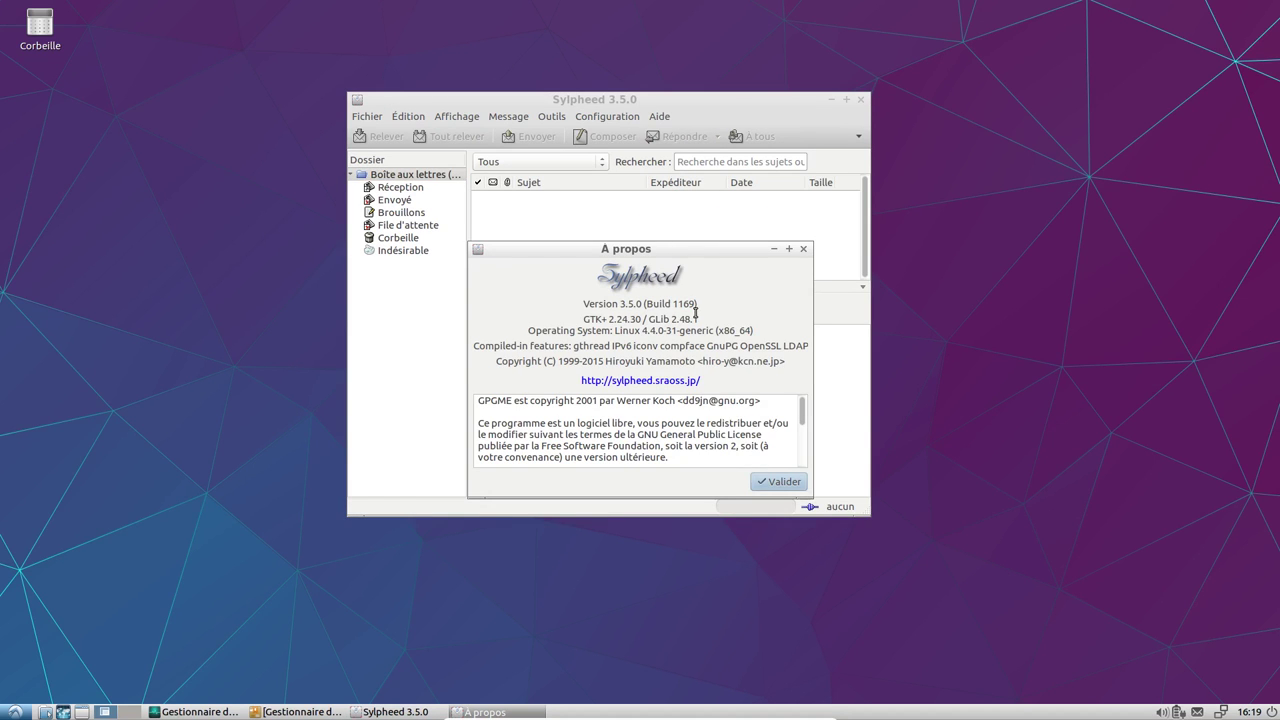
{"action": "left_click", "coordinate": [781, 482]}
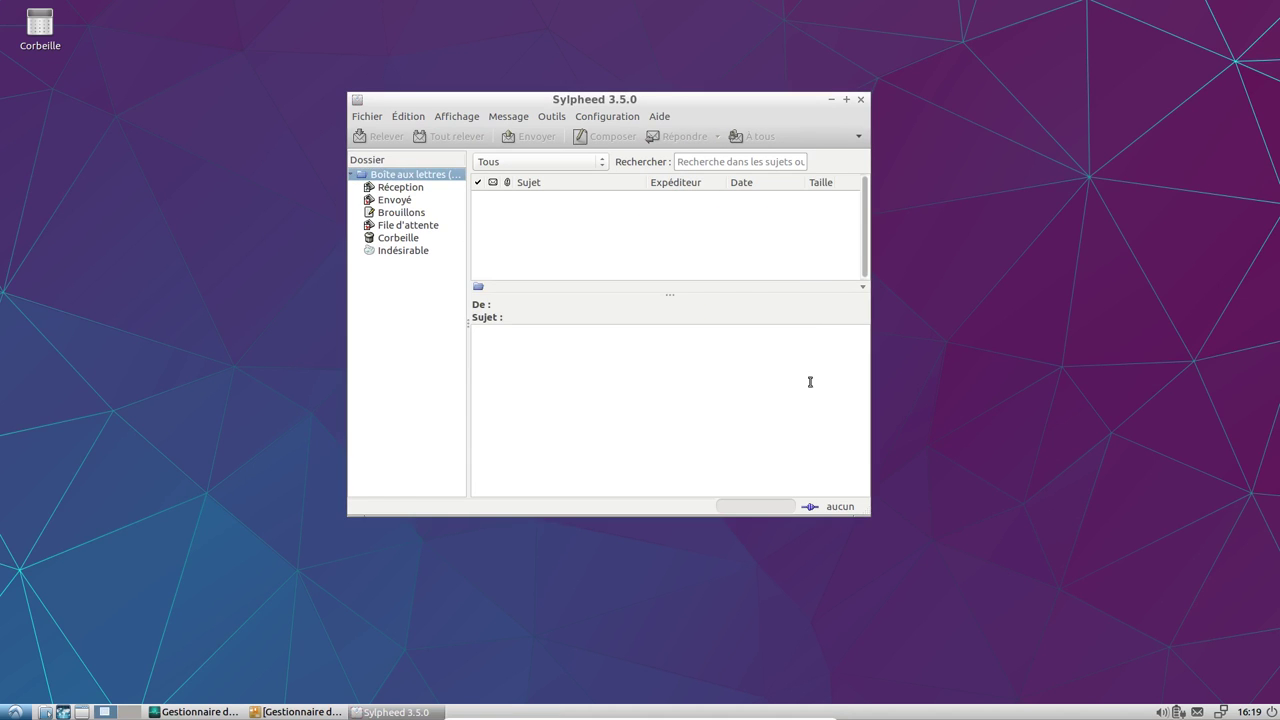
{"action": "left_click", "coordinate": [860, 99]}
- Launch the Firefox web browser and move its window toward the middle of the desktop
{"action": "left_click", "coordinate": [15, 712]}
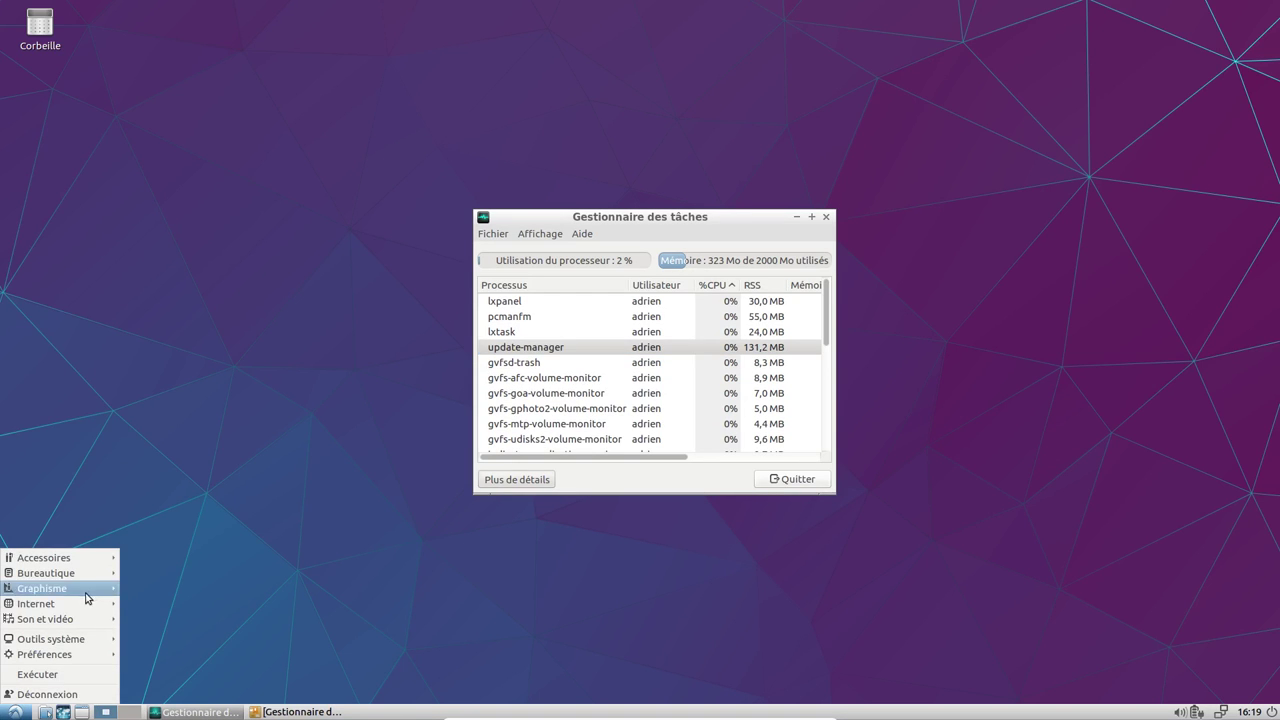
{"action": "mouse_move", "coordinate": [121, 605]}
{"action": "left_click", "coordinate": [158, 617]}
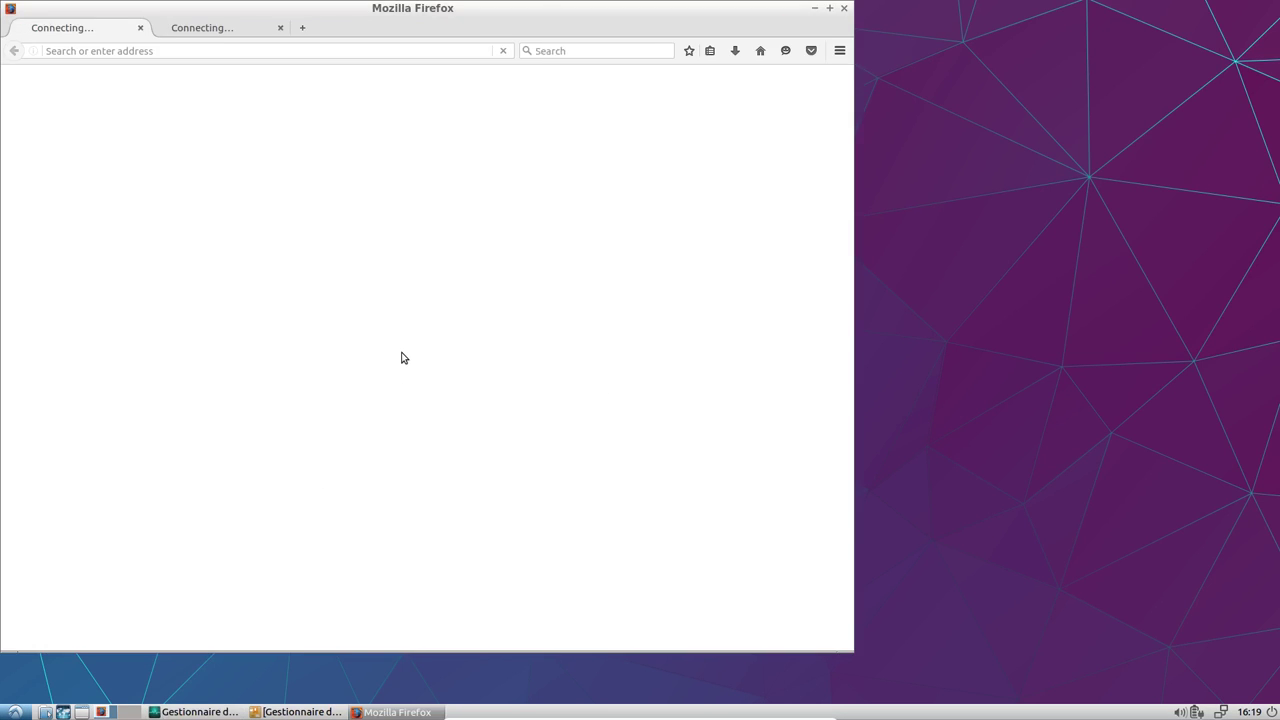
{"action": "left_click_drag", "start_coordinate": [443, 17], "coordinate": [627, 22]}
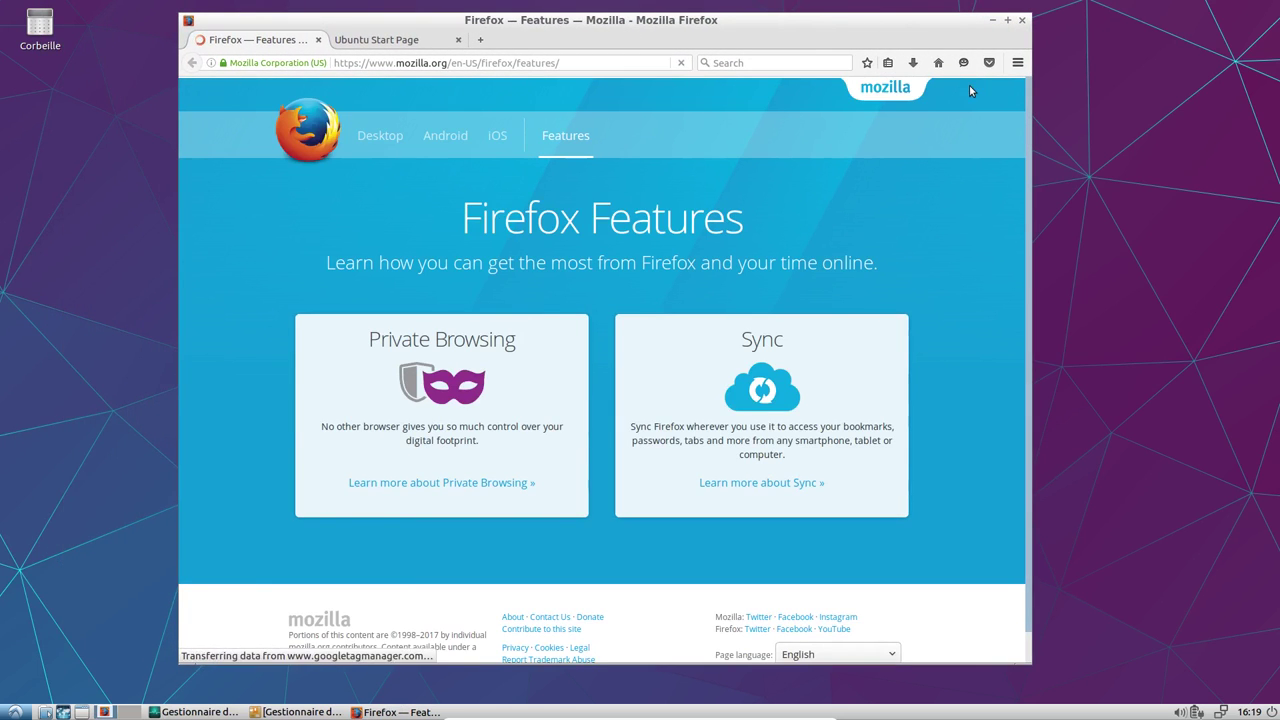
- View Firefox's About information, dismiss it, and close the browser with all its tabs
{"action": "left_click", "coordinate": [1017, 63]}
{"action": "left_click", "coordinate": [978, 414]}
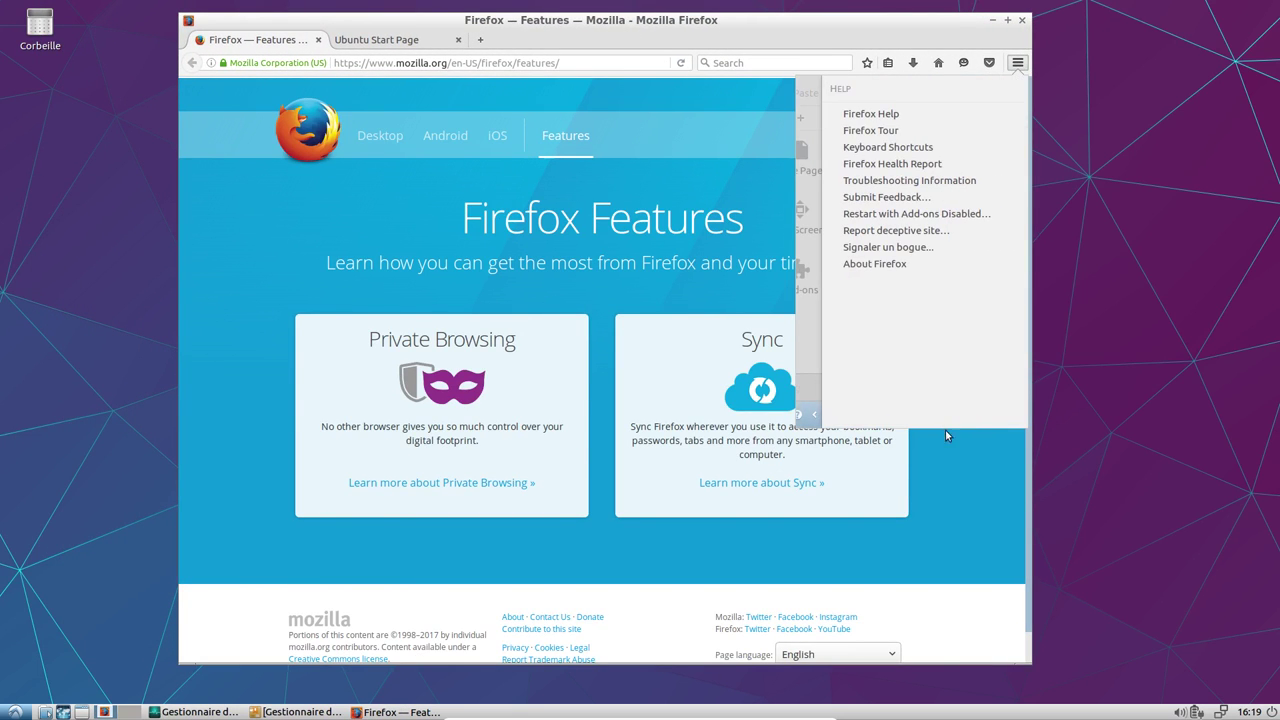
{"action": "left_click", "coordinate": [893, 266]}
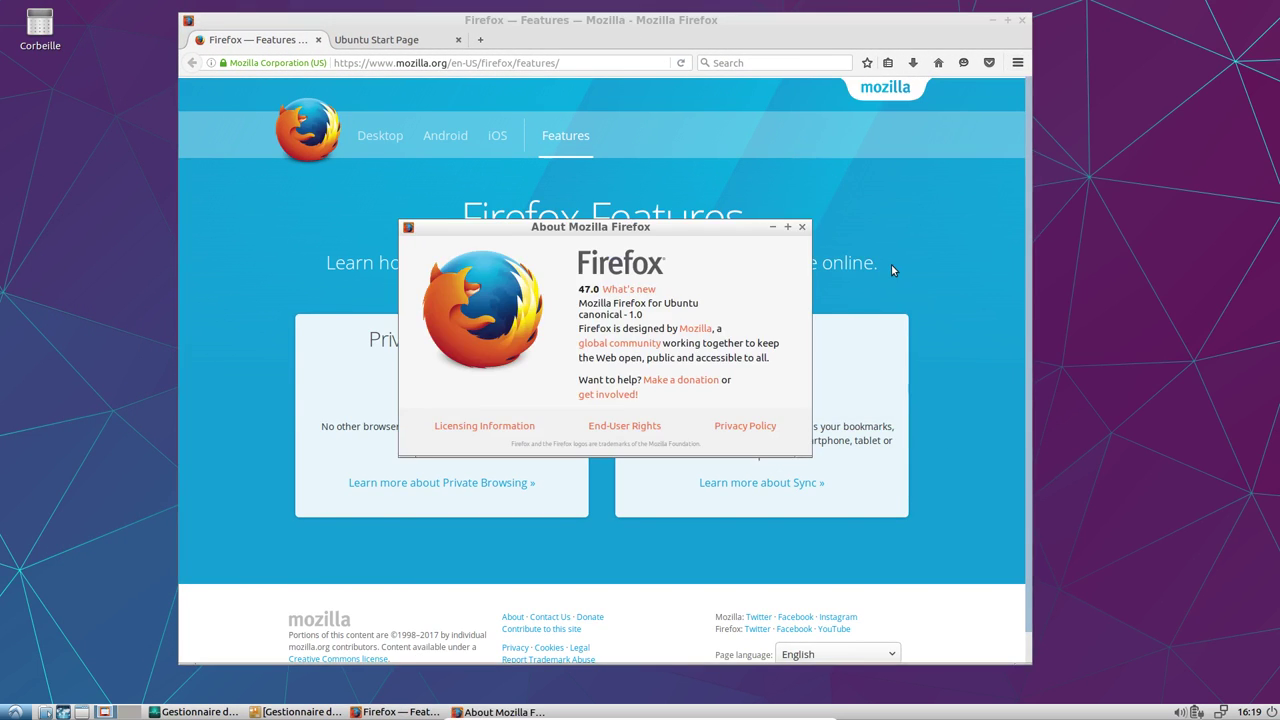
{"action": "left_click", "coordinate": [804, 228]}
{"action": "left_click", "coordinate": [1022, 21]}
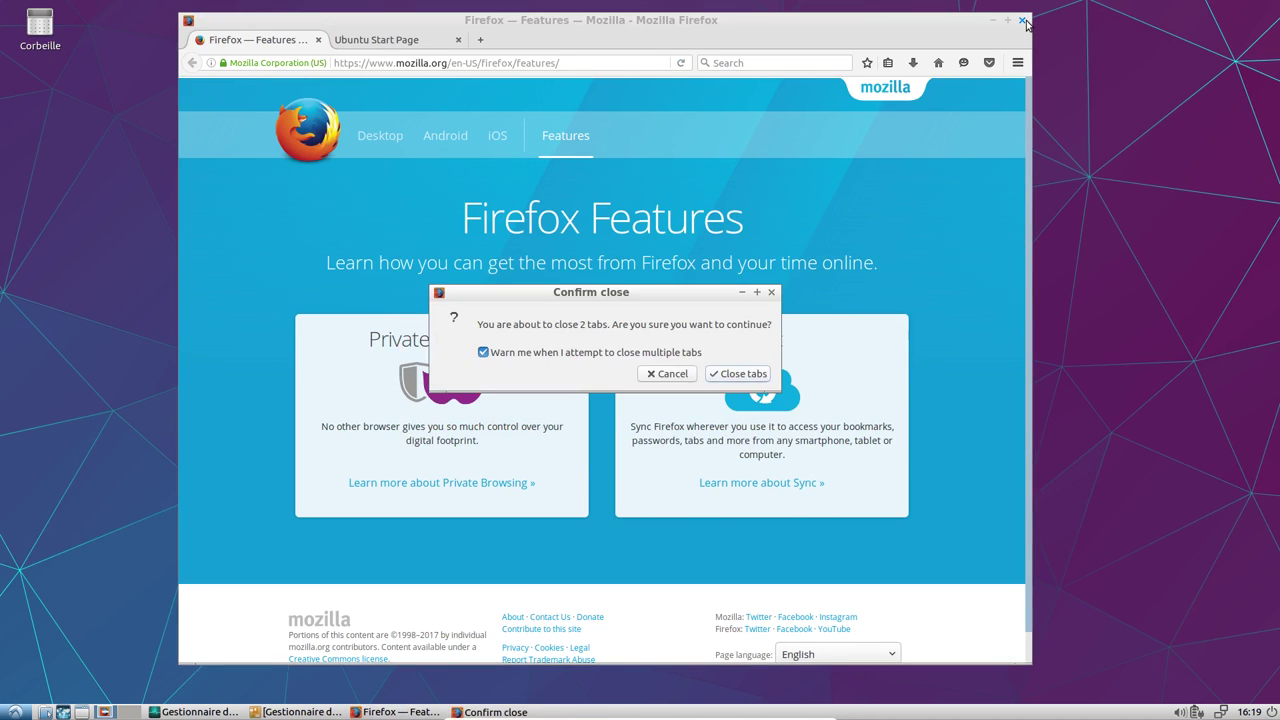
{"action": "left_click", "coordinate": [748, 375]}
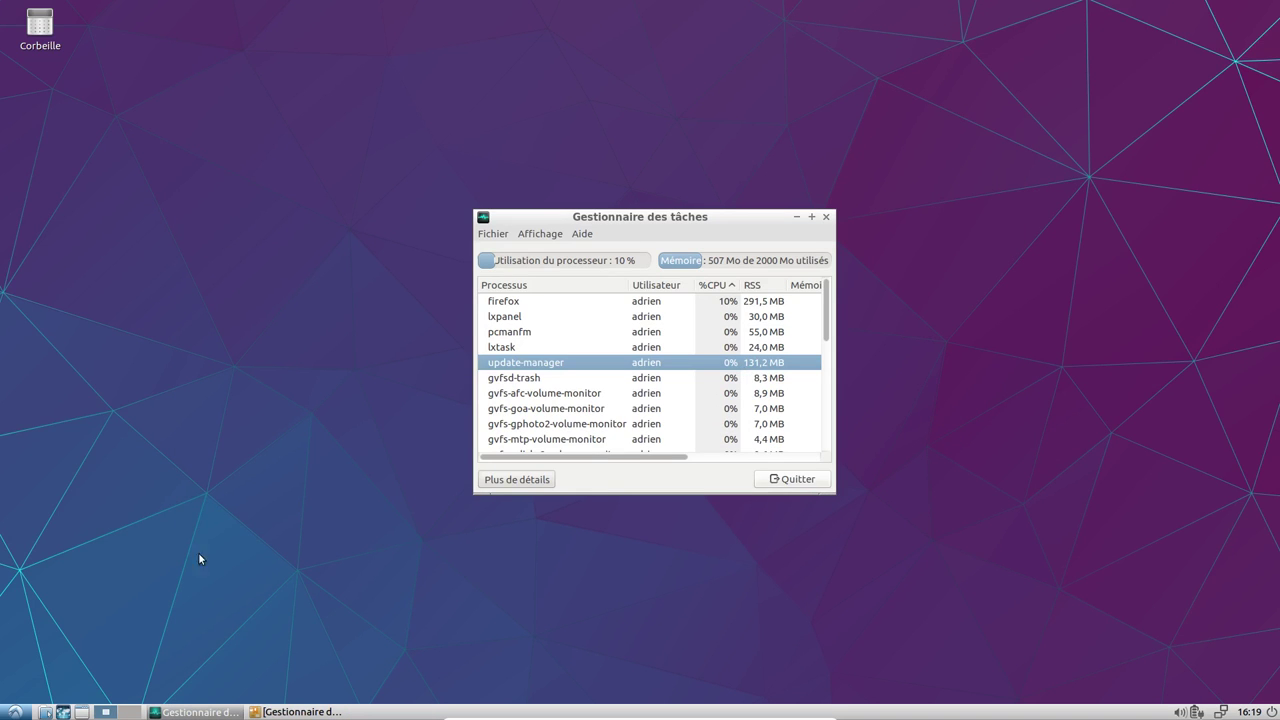
- Open the update manager and start installing the available updates, and close the task manager
{"action": "left_click", "coordinate": [14, 712]}
{"action": "mouse_move", "coordinate": [45, 614]}
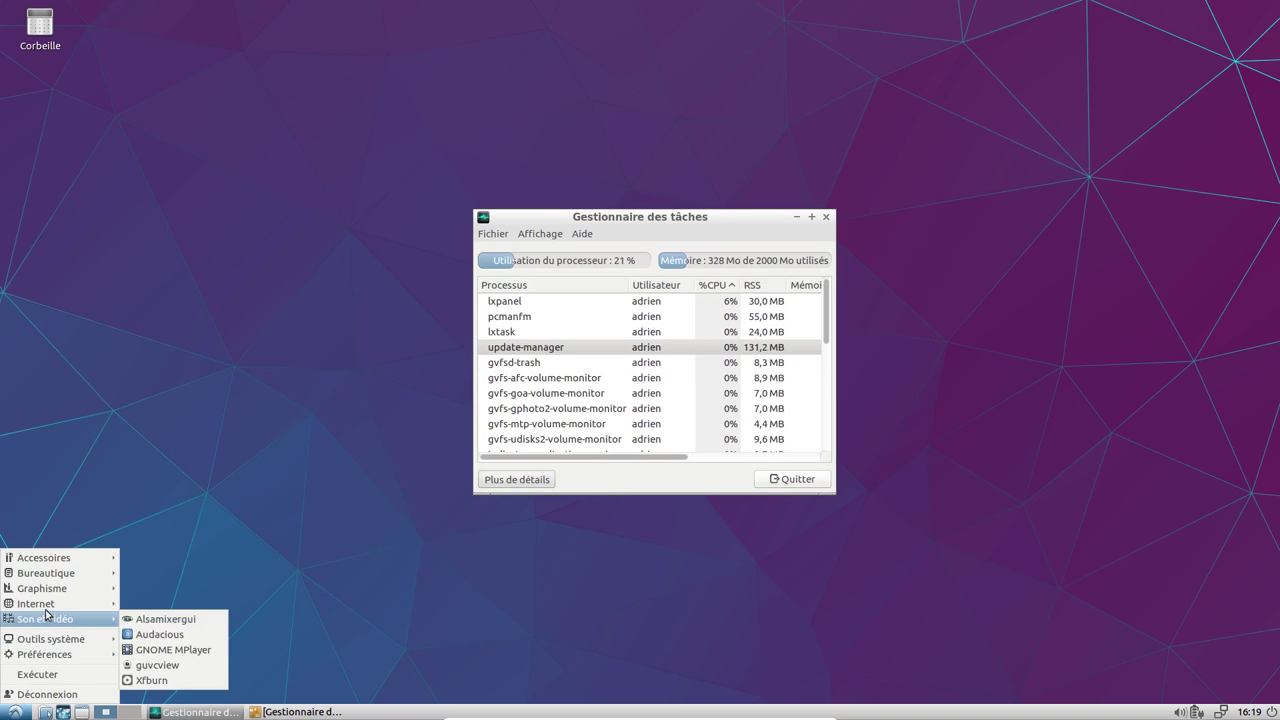
{"action": "mouse_move", "coordinate": [45, 639]}
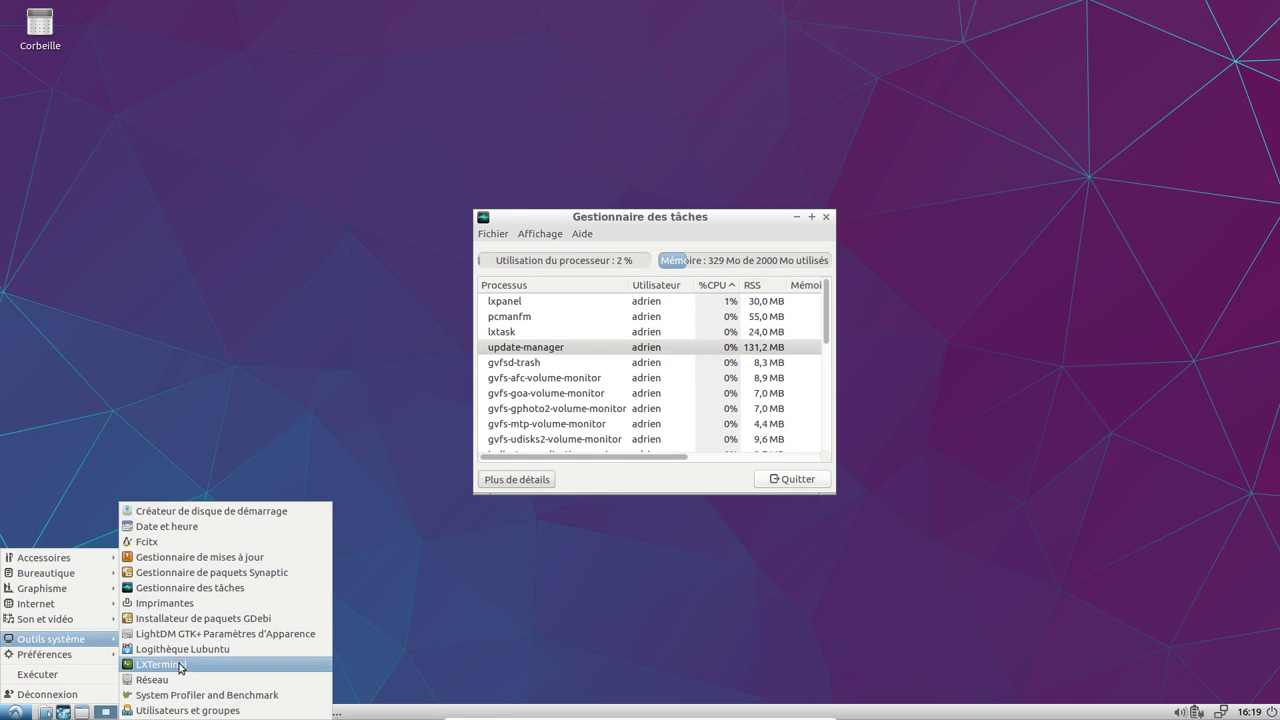
{"action": "left_click", "coordinate": [208, 558]}
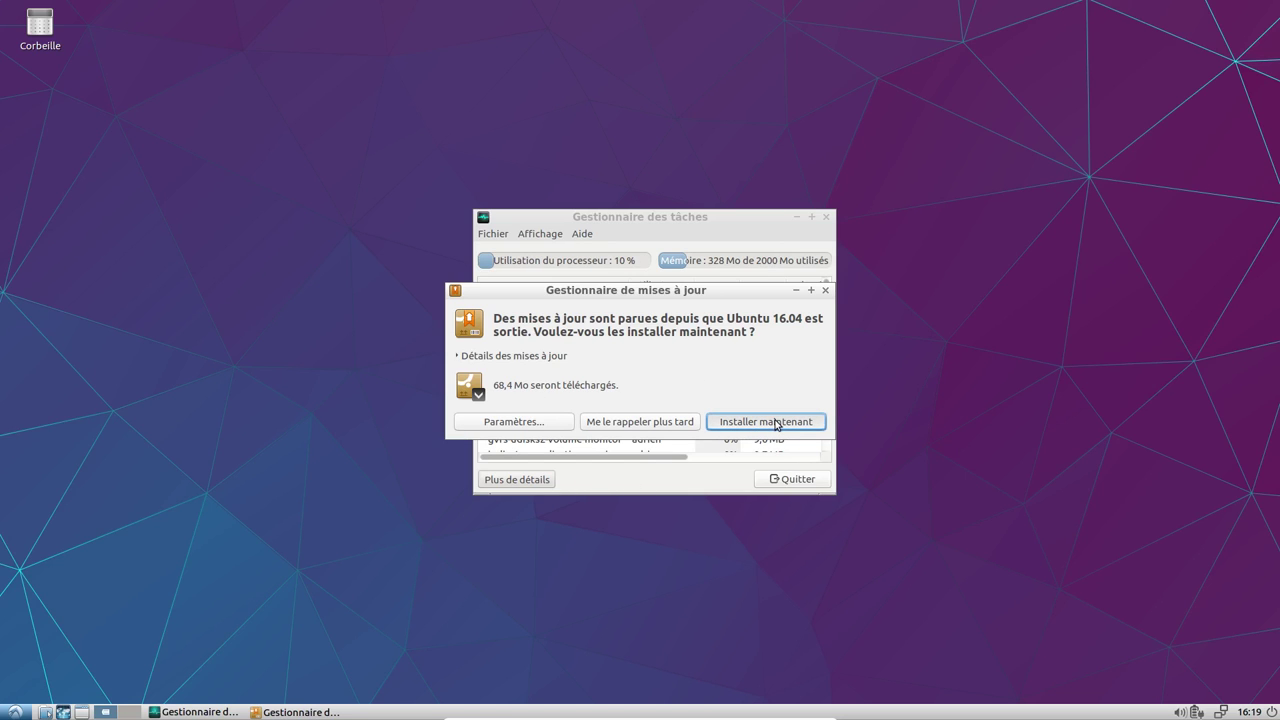
{"action": "left_click", "coordinate": [825, 217]}
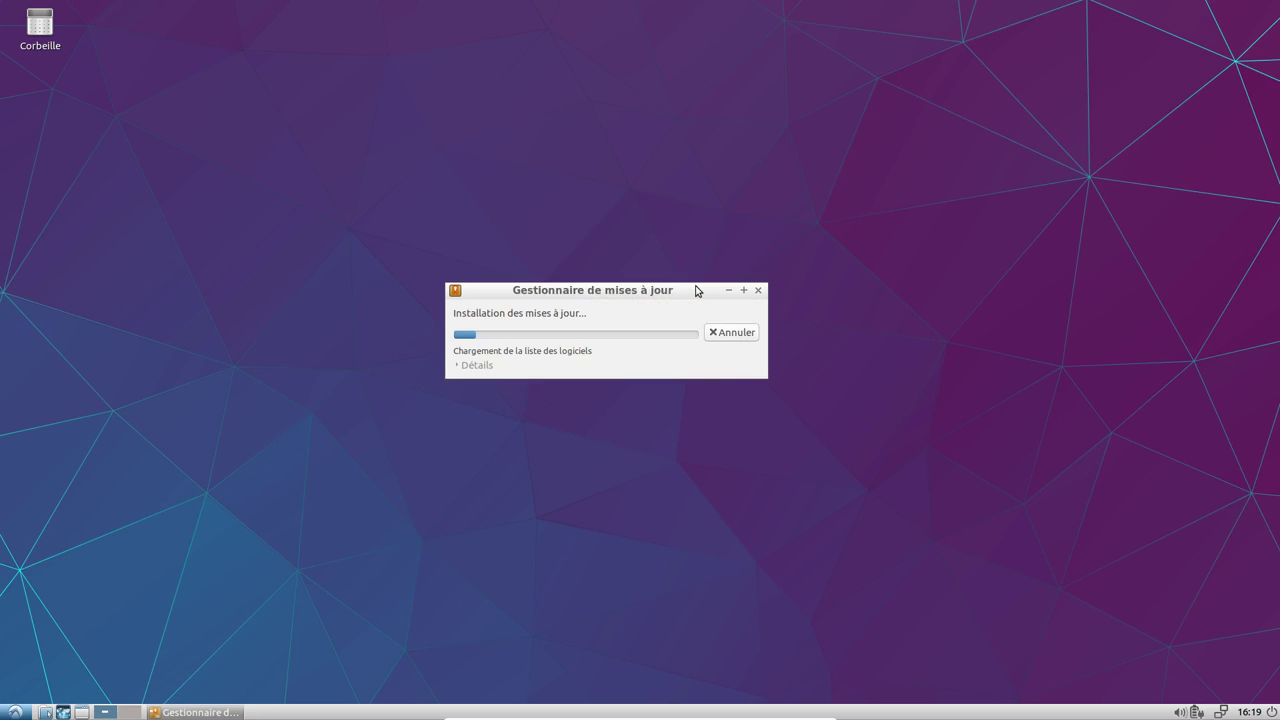
- Open the Audacious audio player, reposition its window, dismiss the error dialog, and close the player
{"action": "key", "text": "super"}
{"action": "mouse_move", "coordinate": [33, 605]}
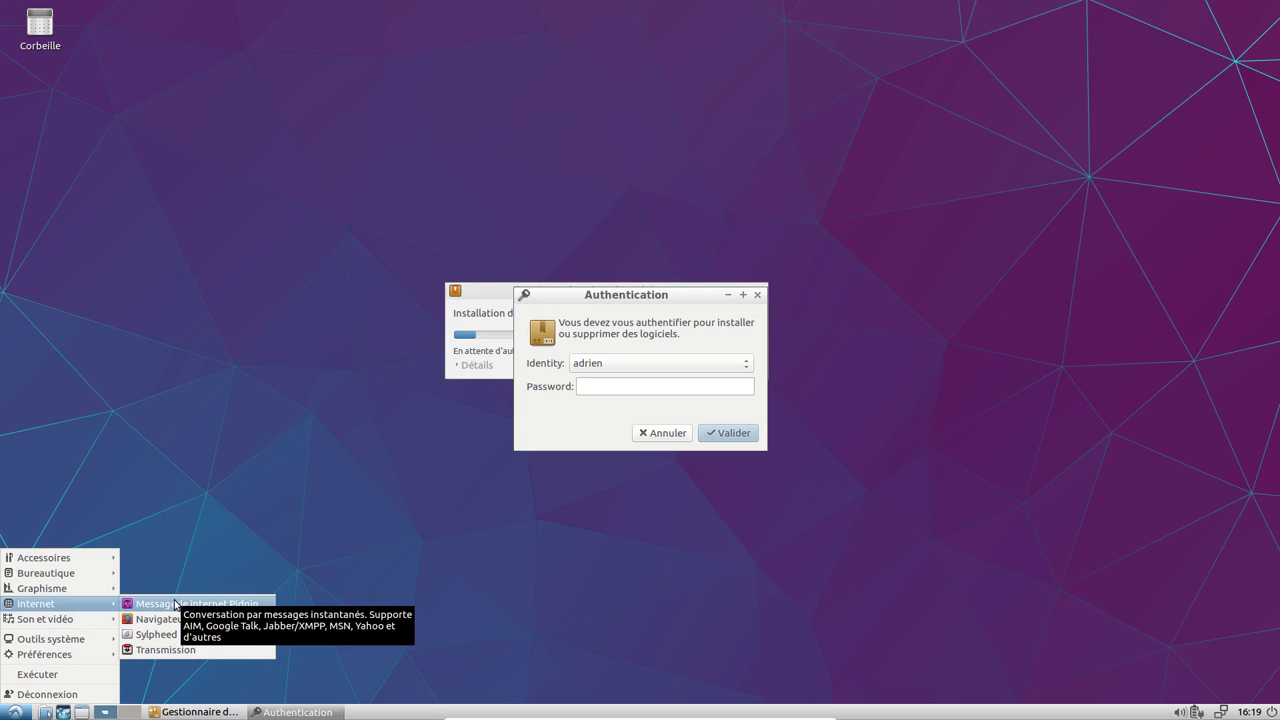
{"action": "mouse_move", "coordinate": [61, 621]}
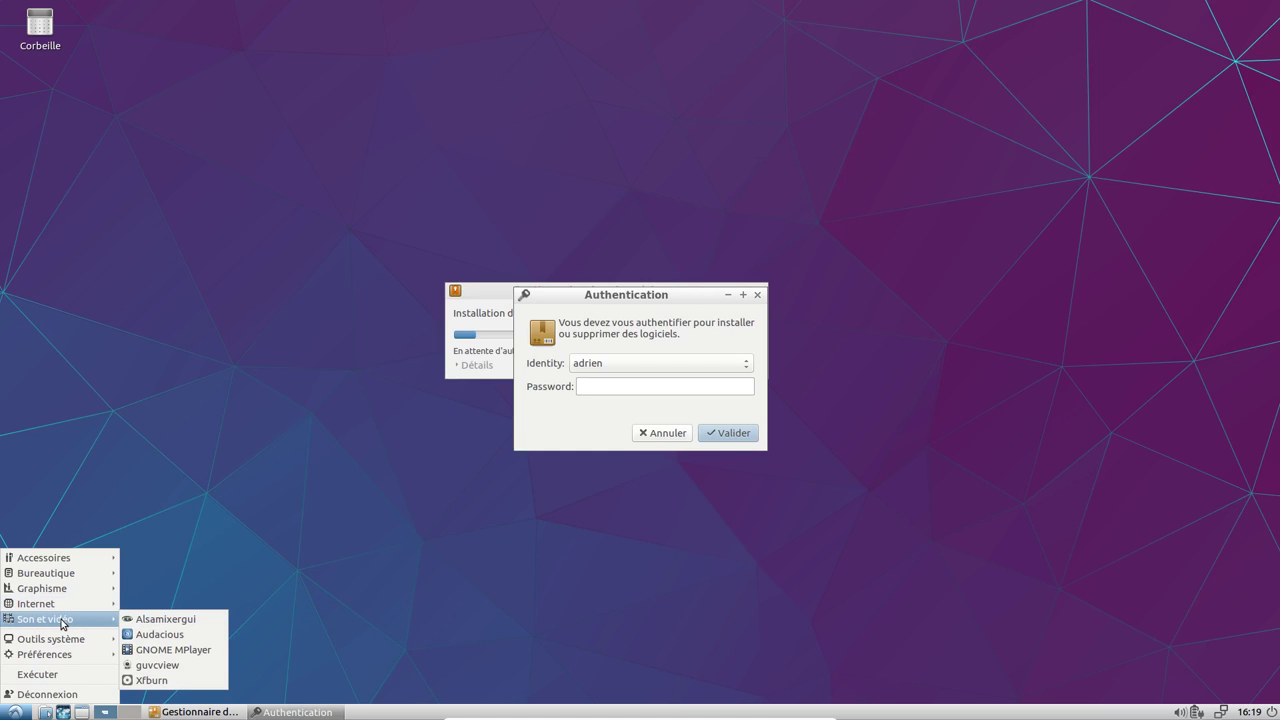
{"action": "left_click", "coordinate": [195, 638]}
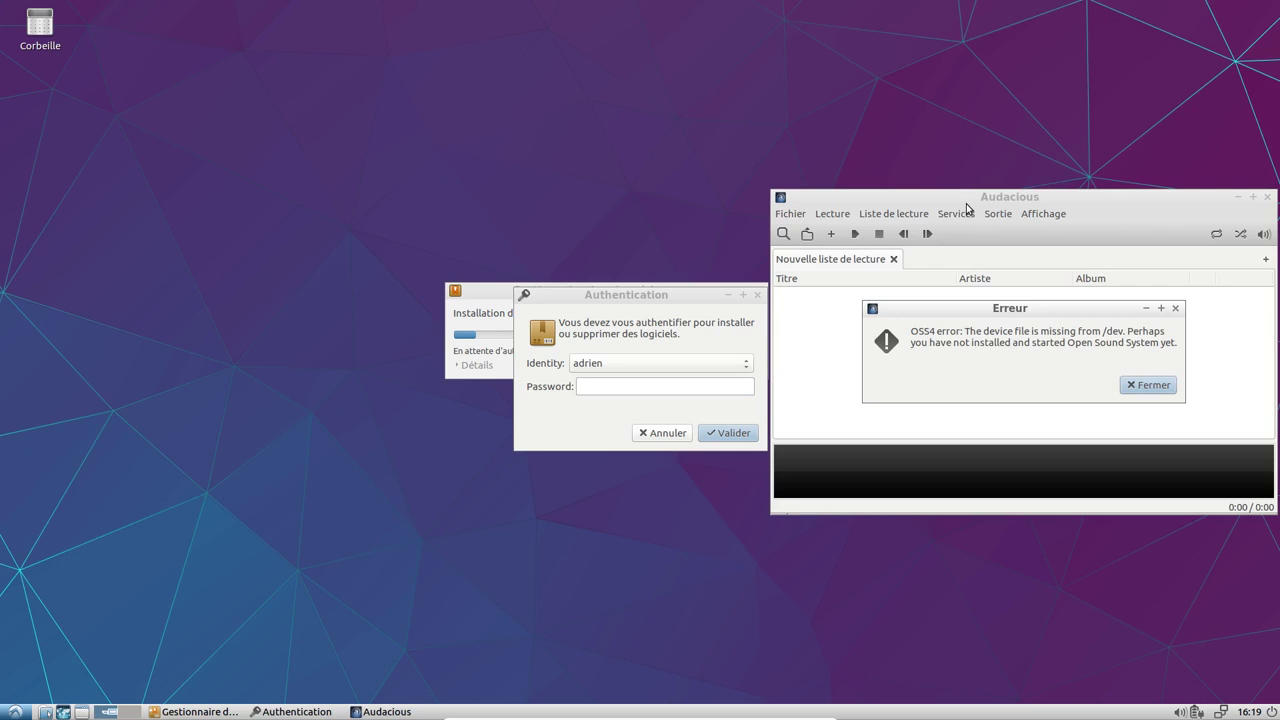
{"action": "left_click_drag", "start_coordinate": [966, 204], "coordinate": [604, 106]}
{"action": "left_click", "coordinate": [1147, 385]}
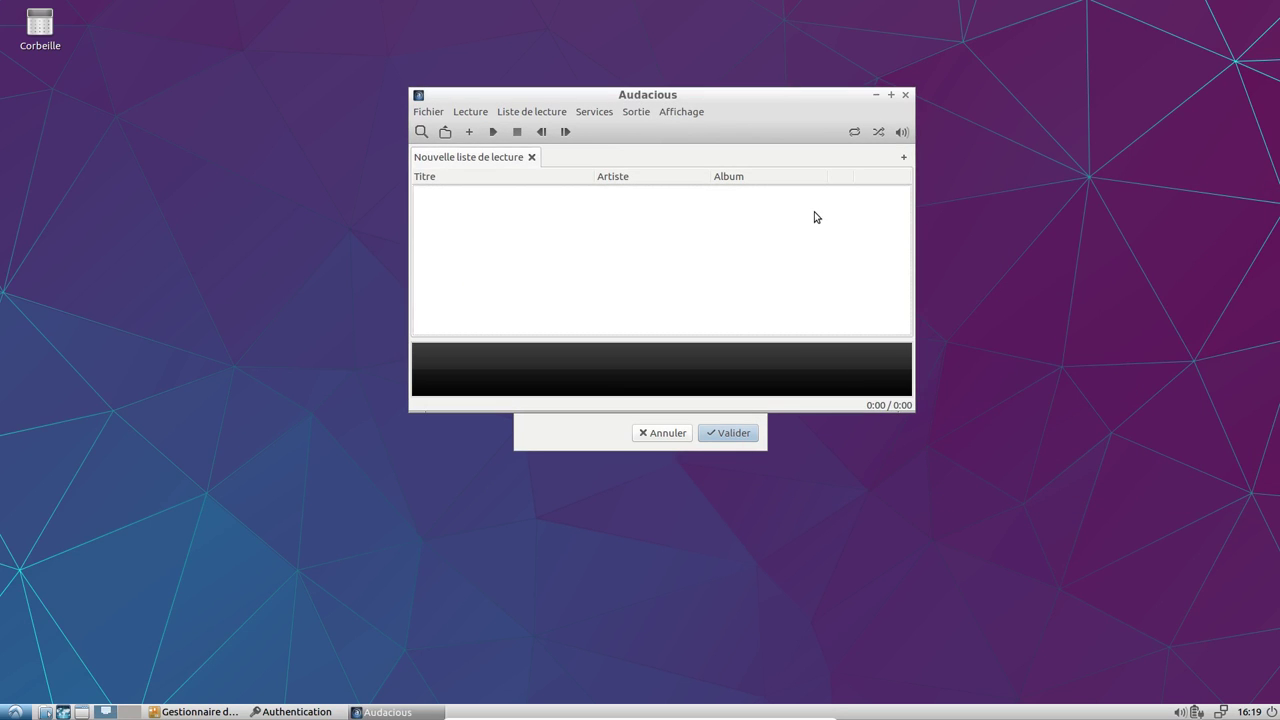
{"action": "left_click", "coordinate": [906, 95]}
- Open GNOME MPlayer, view and dismiss its About information, and move the player window above the authentication dialog
{"action": "left_click", "coordinate": [15, 712]}
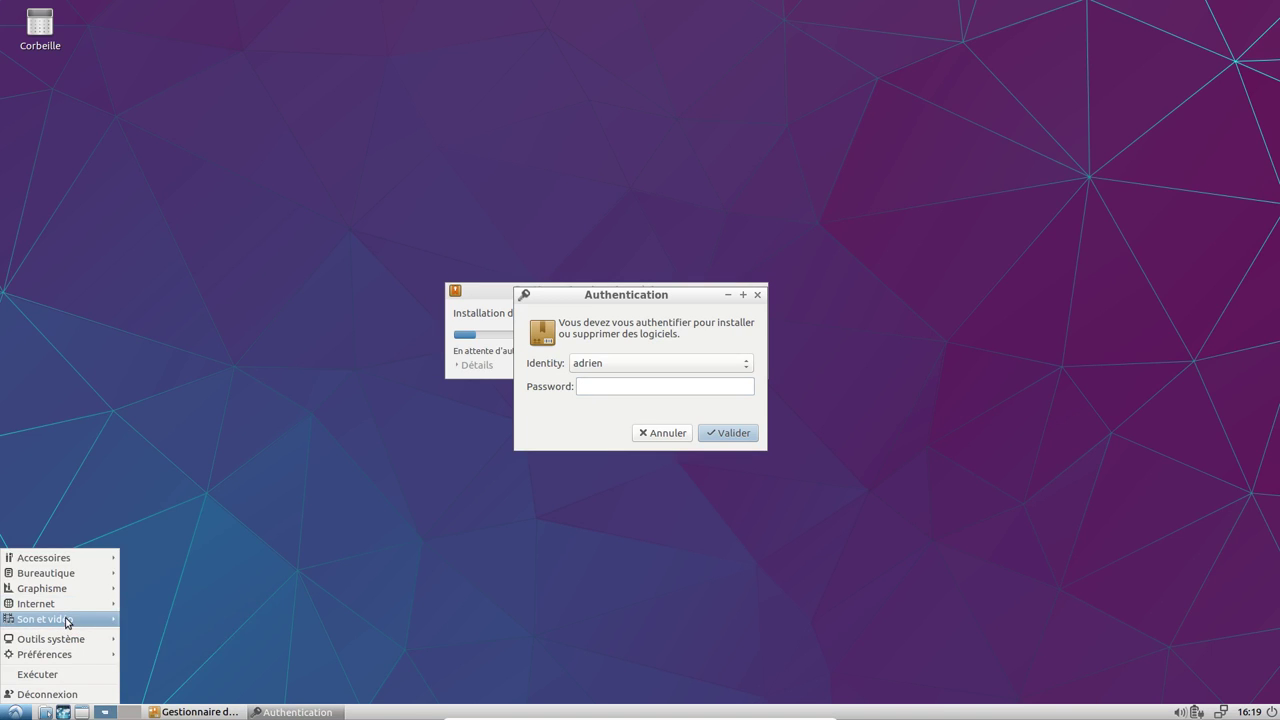
{"action": "mouse_move", "coordinate": [68, 620]}
{"action": "left_click", "coordinate": [212, 652]}
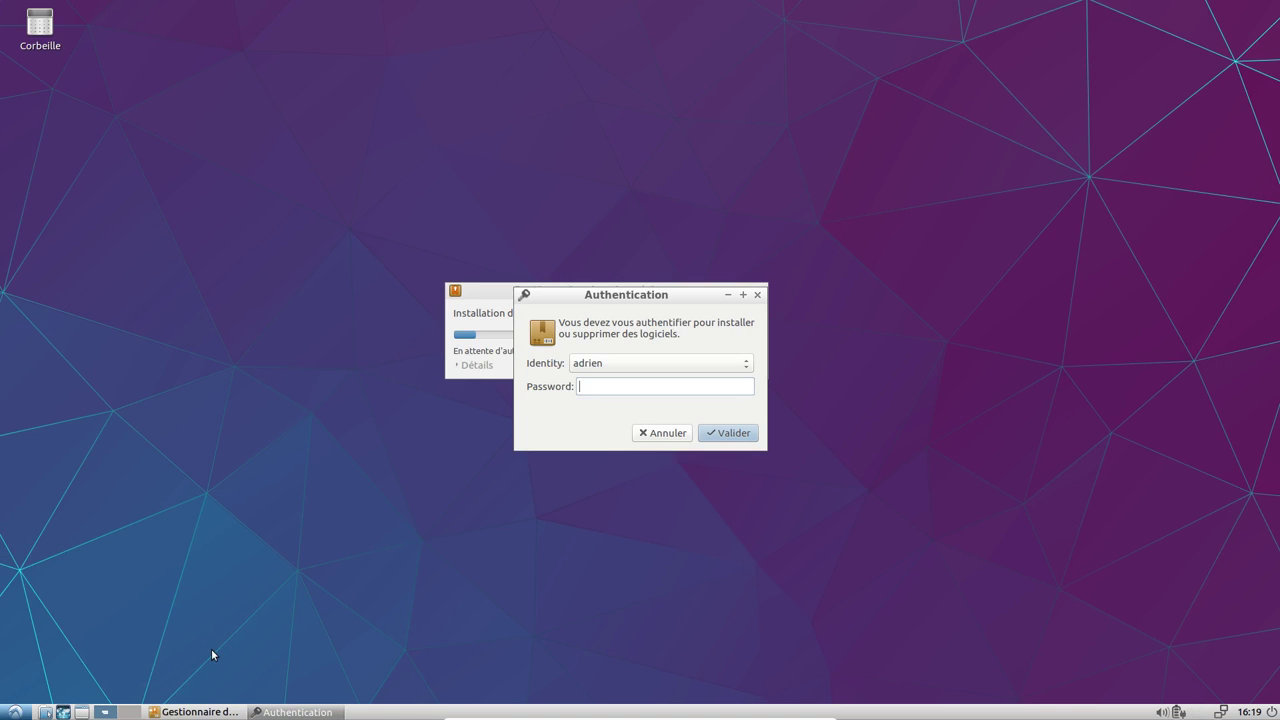
{"action": "left_click", "coordinate": [889, 193]}
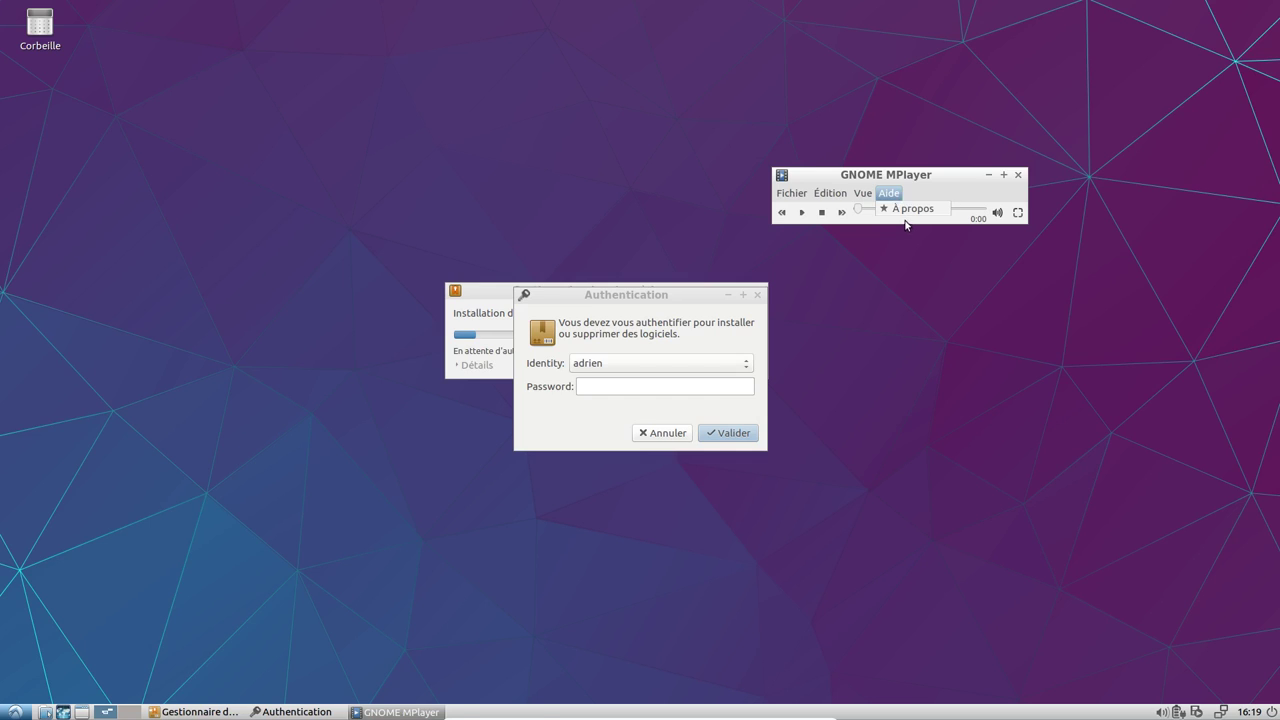
{"action": "left_click", "coordinate": [907, 214]}
{"action": "left_click", "coordinate": [1003, 278]}
{"action": "left_click_drag", "start_coordinate": [932, 174], "coordinate": [562, 94]}
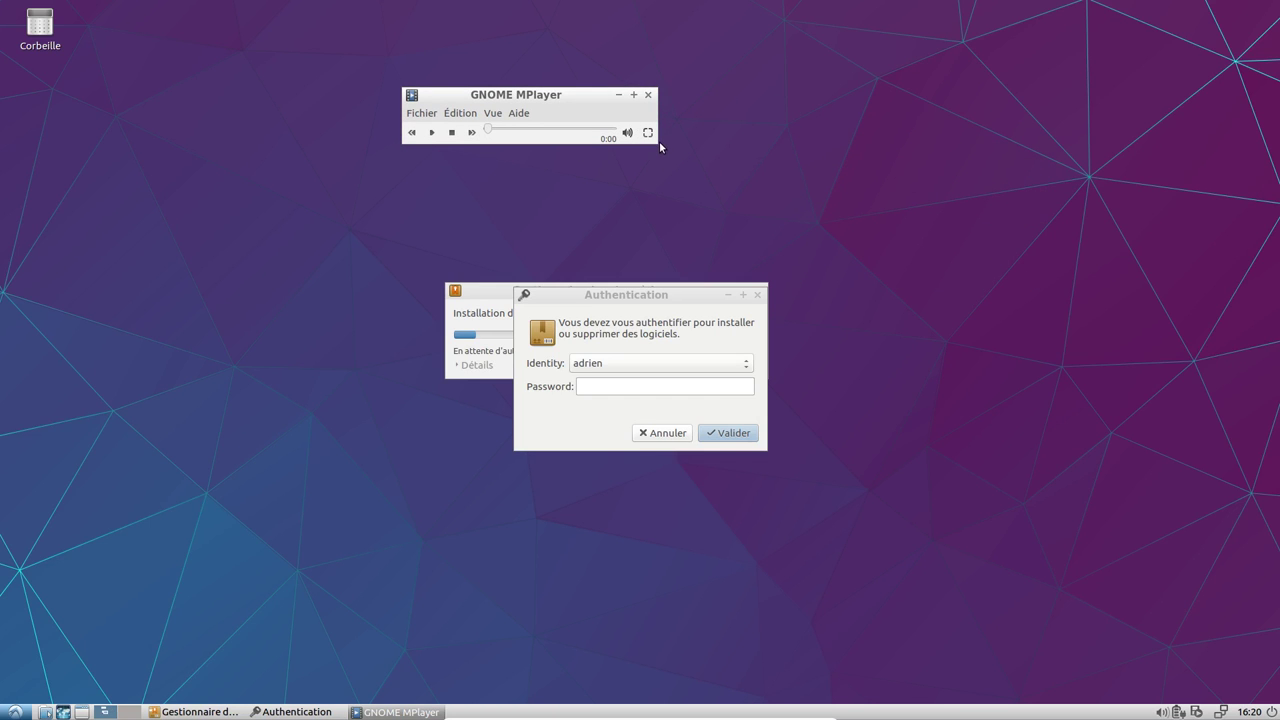
- Authorize the update installation with the account password, and close GNOME MPlayer
{"action": "left_click", "coordinate": [598, 386]}
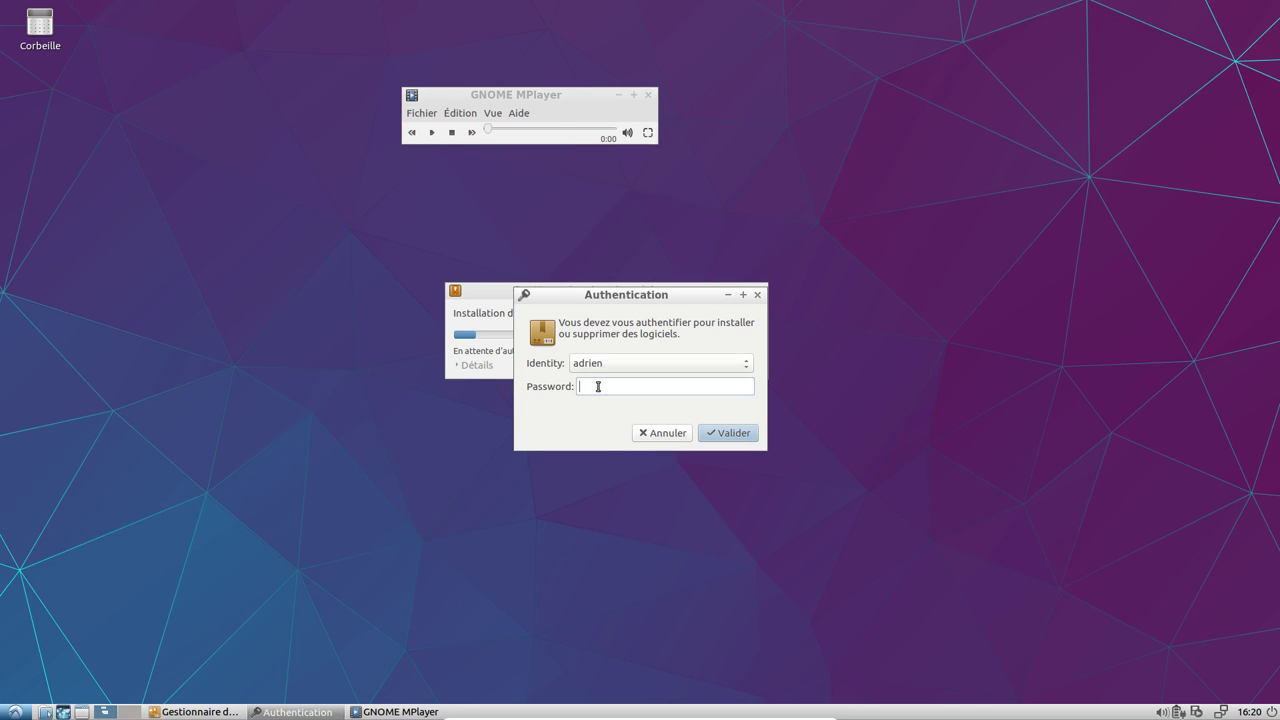
{"action": "key", "text": "Return"}
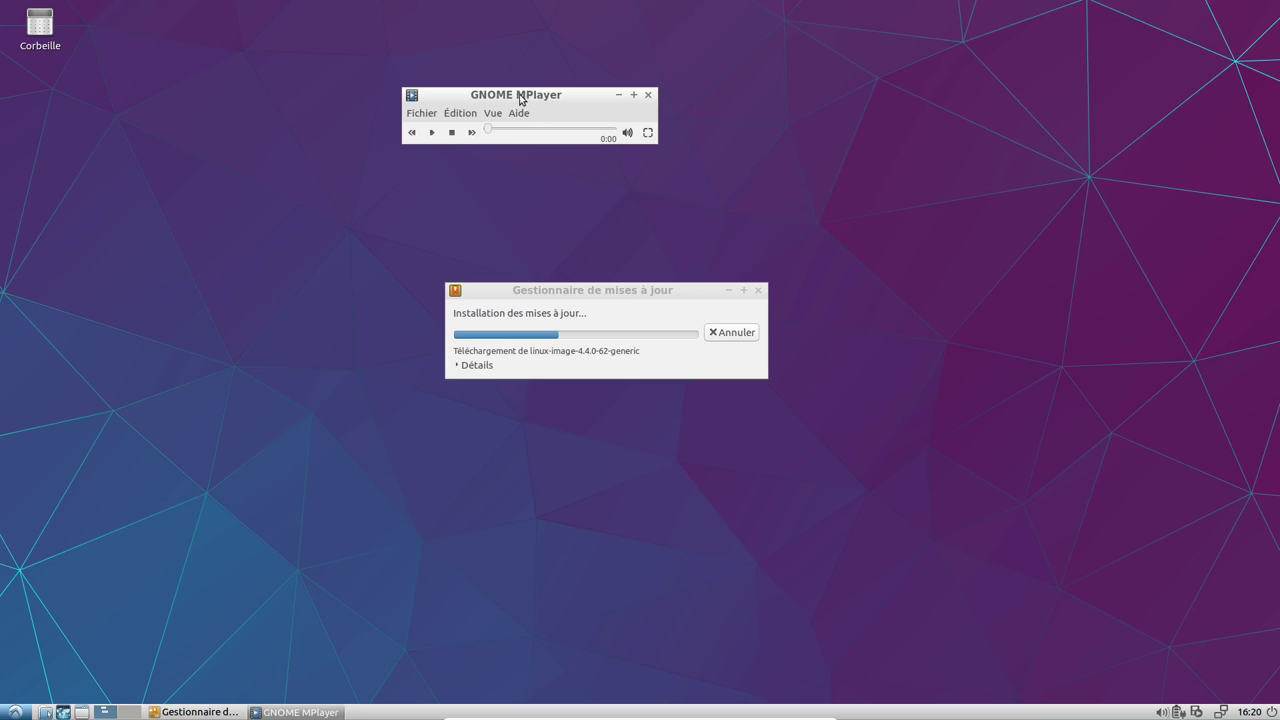
{"action": "left_click_drag", "start_coordinate": [519, 98], "coordinate": [517, 79]}
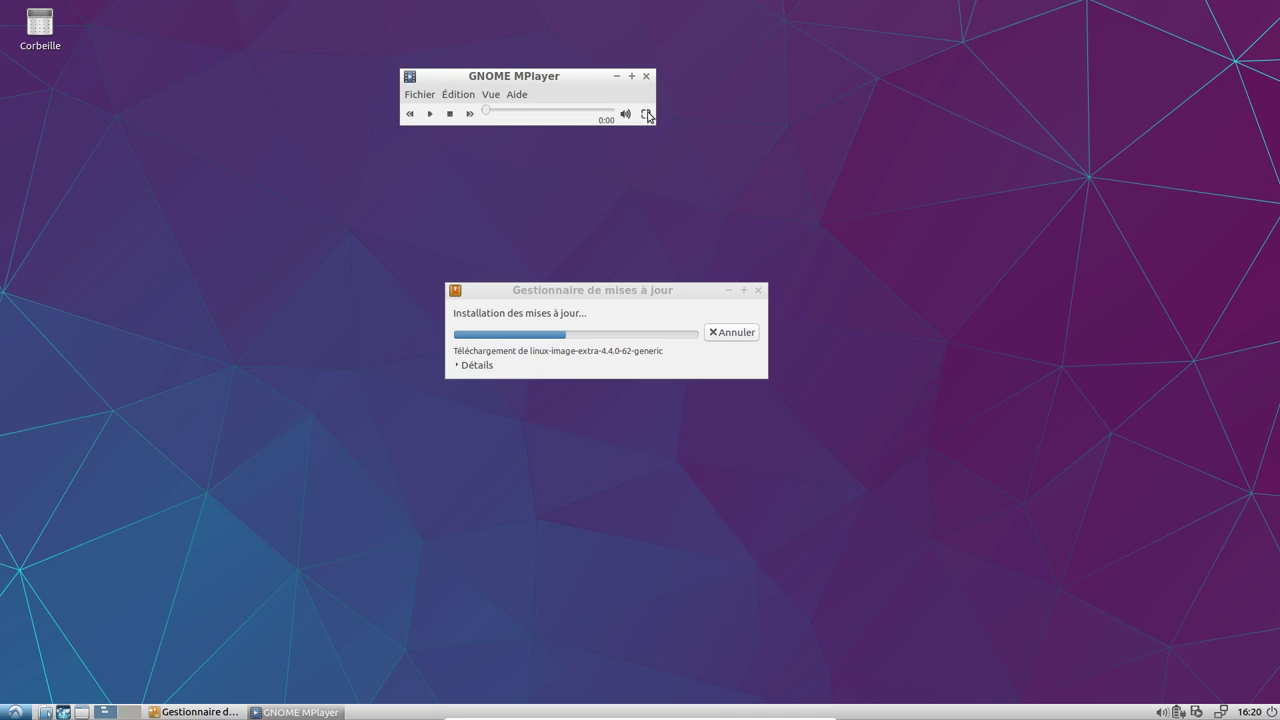
{"action": "left_click", "coordinate": [647, 77]}
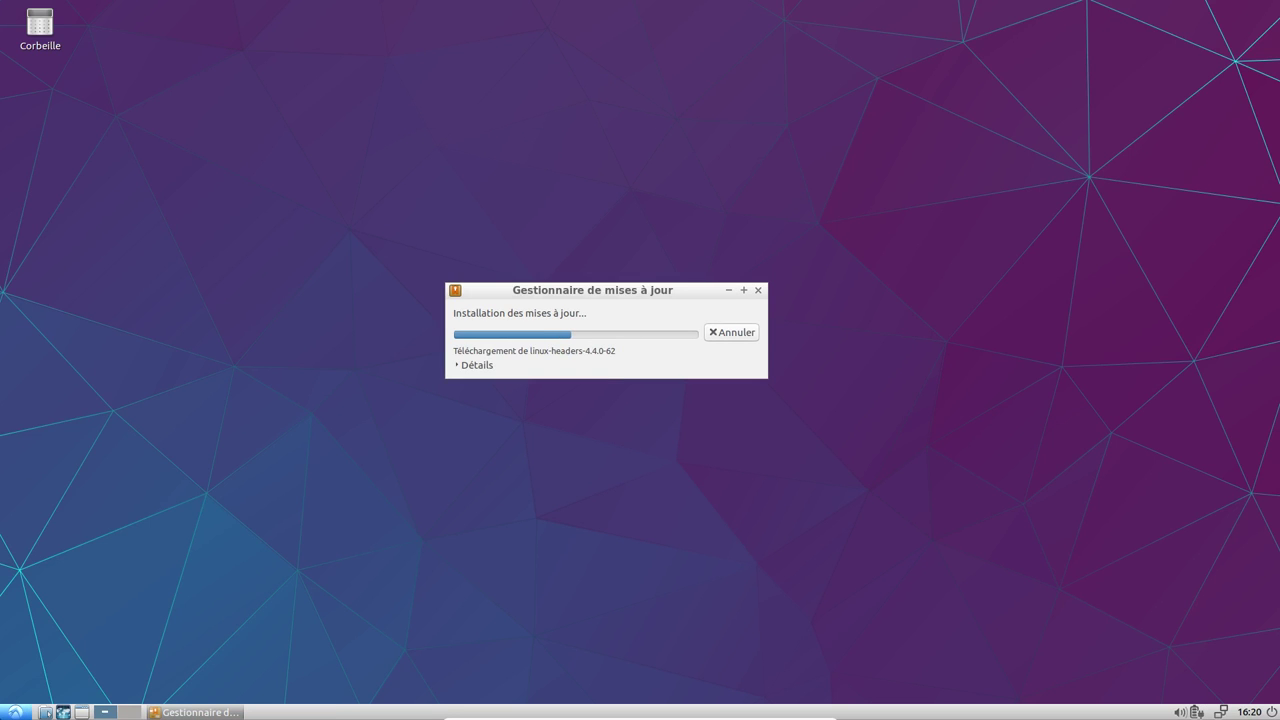
- Open the printer configuration tool from the system tools, inspect its window, and close it
{"action": "left_click", "coordinate": [15, 712]}
{"action": "mouse_move", "coordinate": [68, 621]}
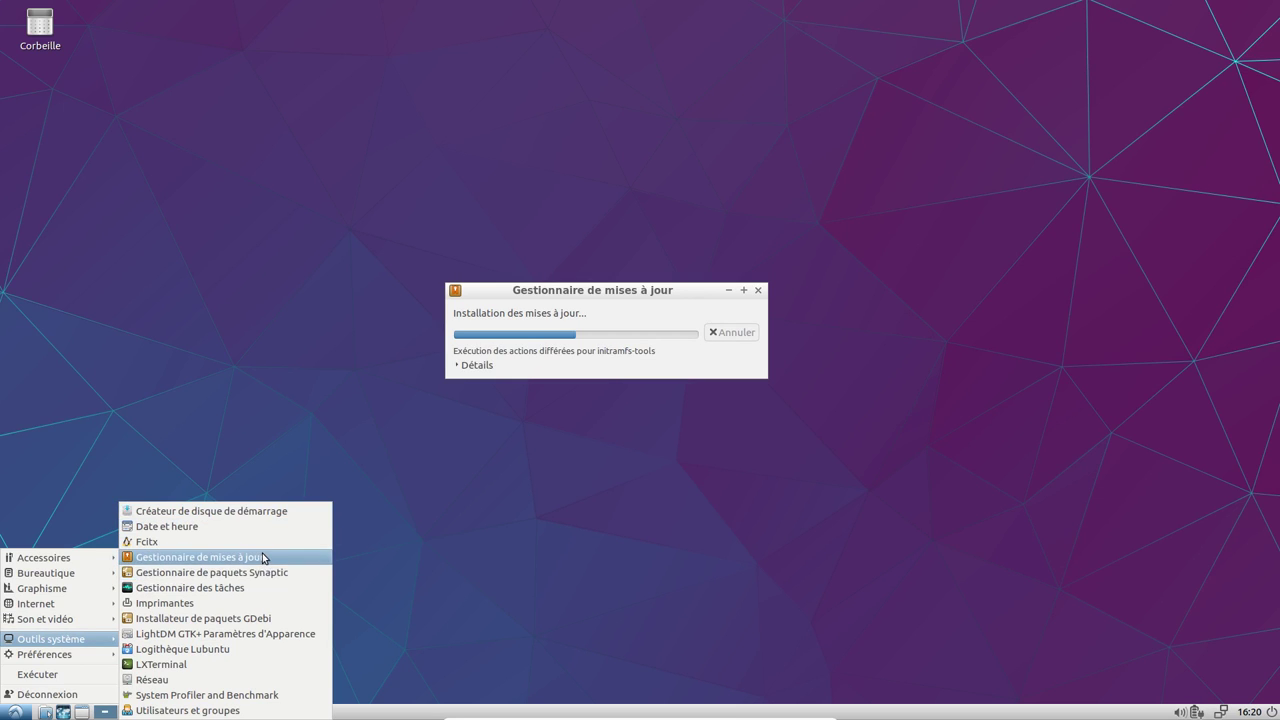
{"action": "left_click", "coordinate": [283, 604]}
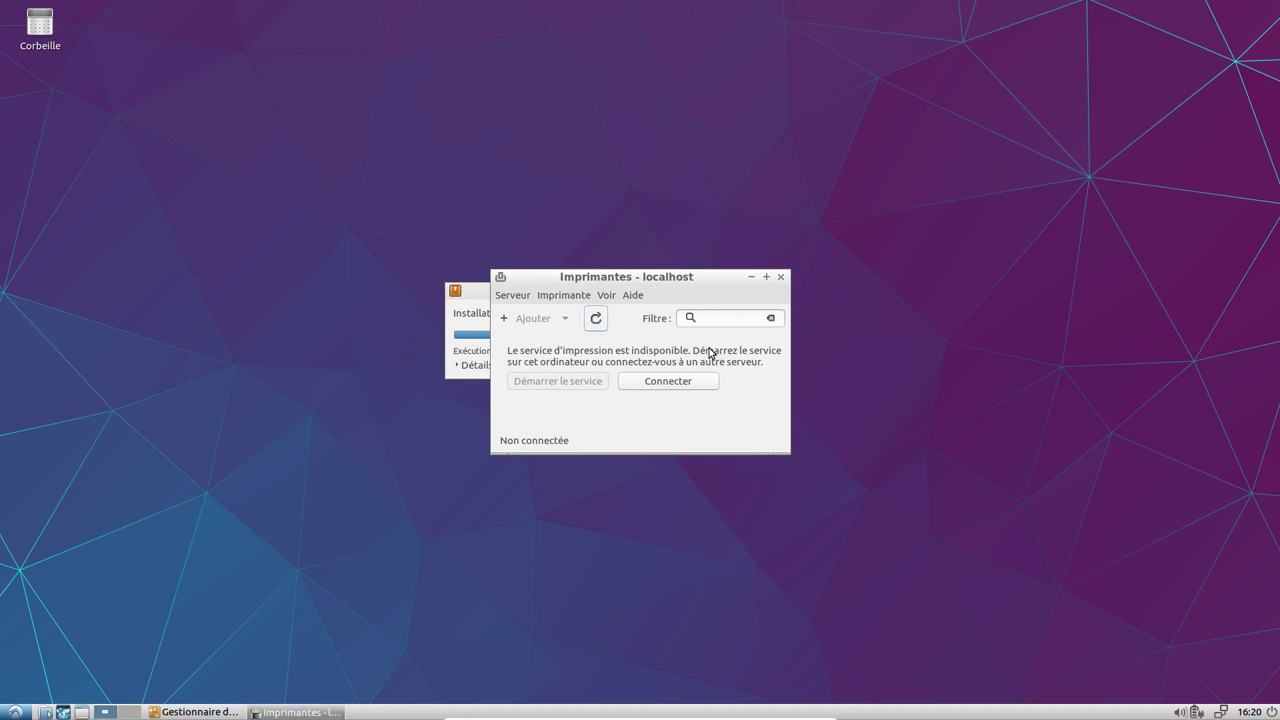
{"action": "left_click", "coordinate": [781, 277]}
- Open the LXTerminal command line from the system tools and close it
{"action": "left_click", "coordinate": [15, 712]}
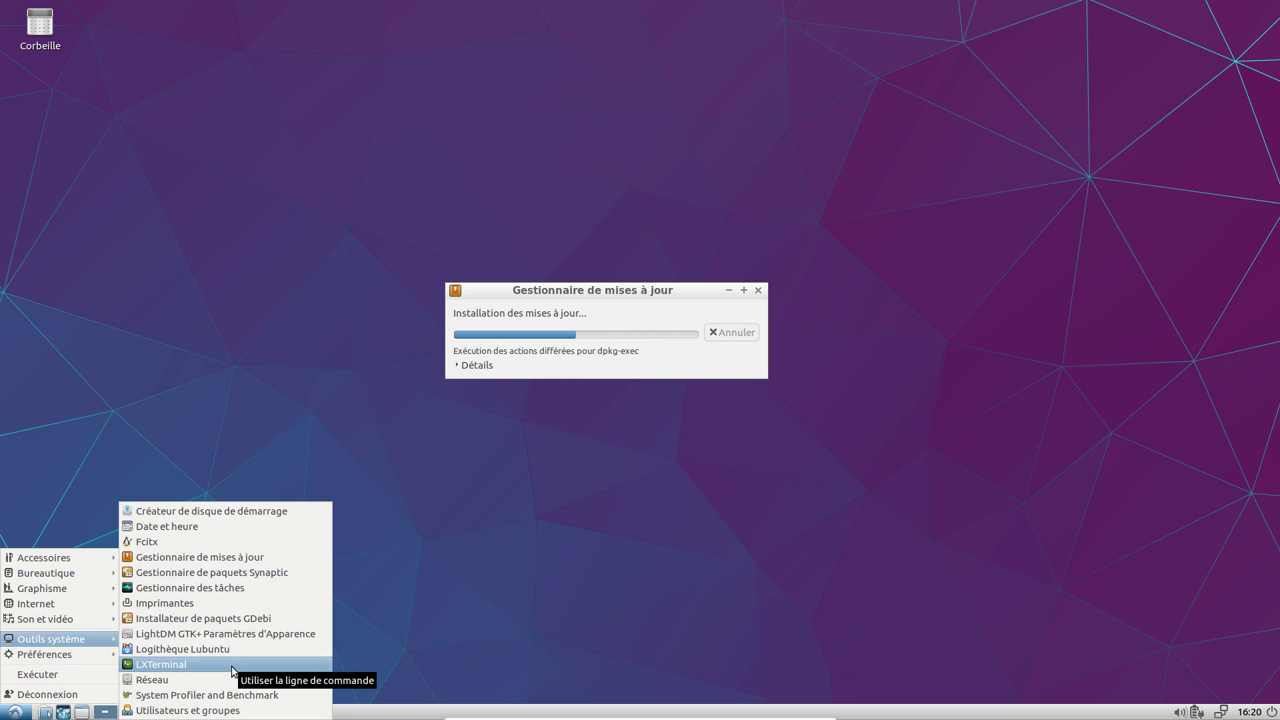
{"action": "left_click", "coordinate": [232, 664]}
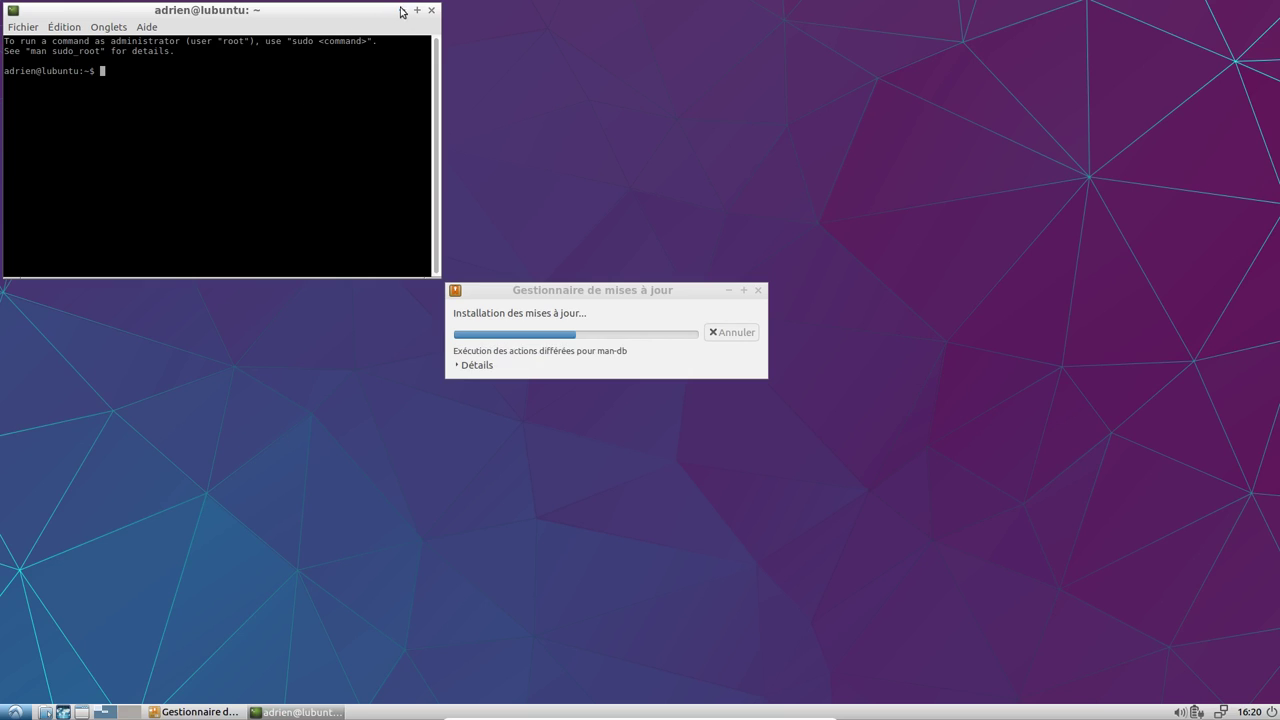
{"action": "left_click", "coordinate": [431, 11]}
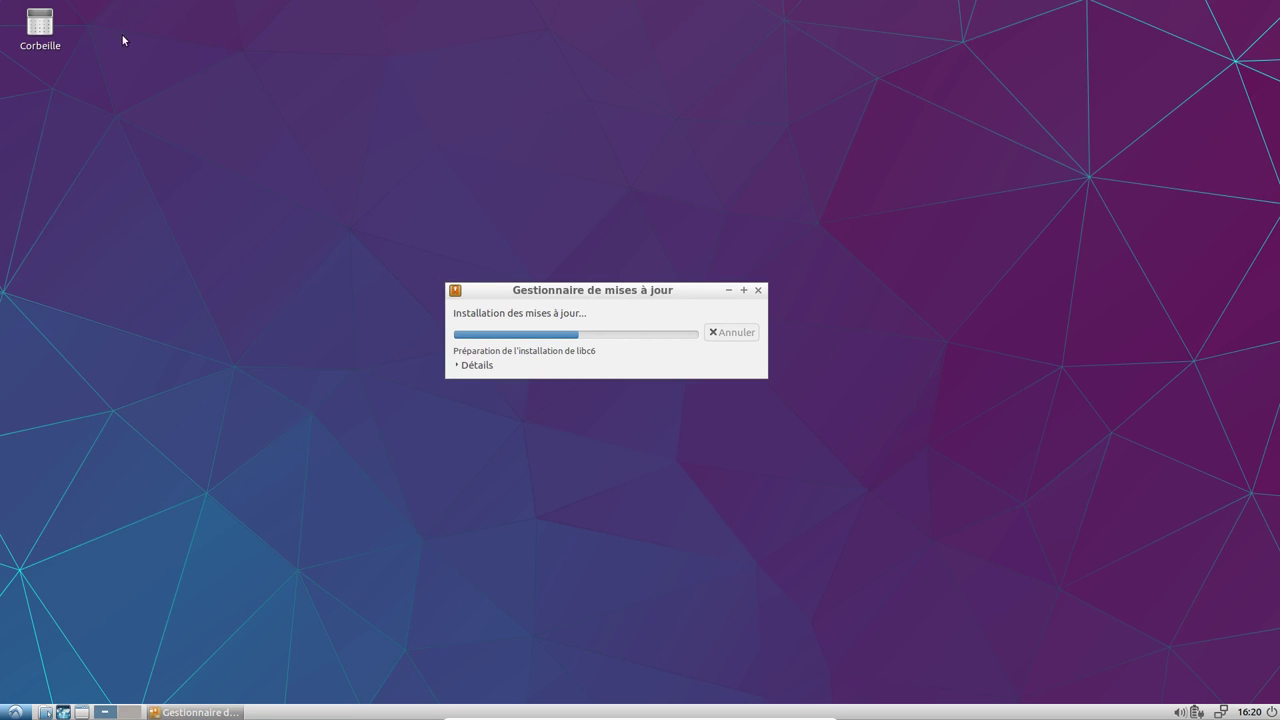
- Open the file manager and browse the network shares at smb://10.21.21.100/
{"action": "left_click", "coordinate": [45, 712]}
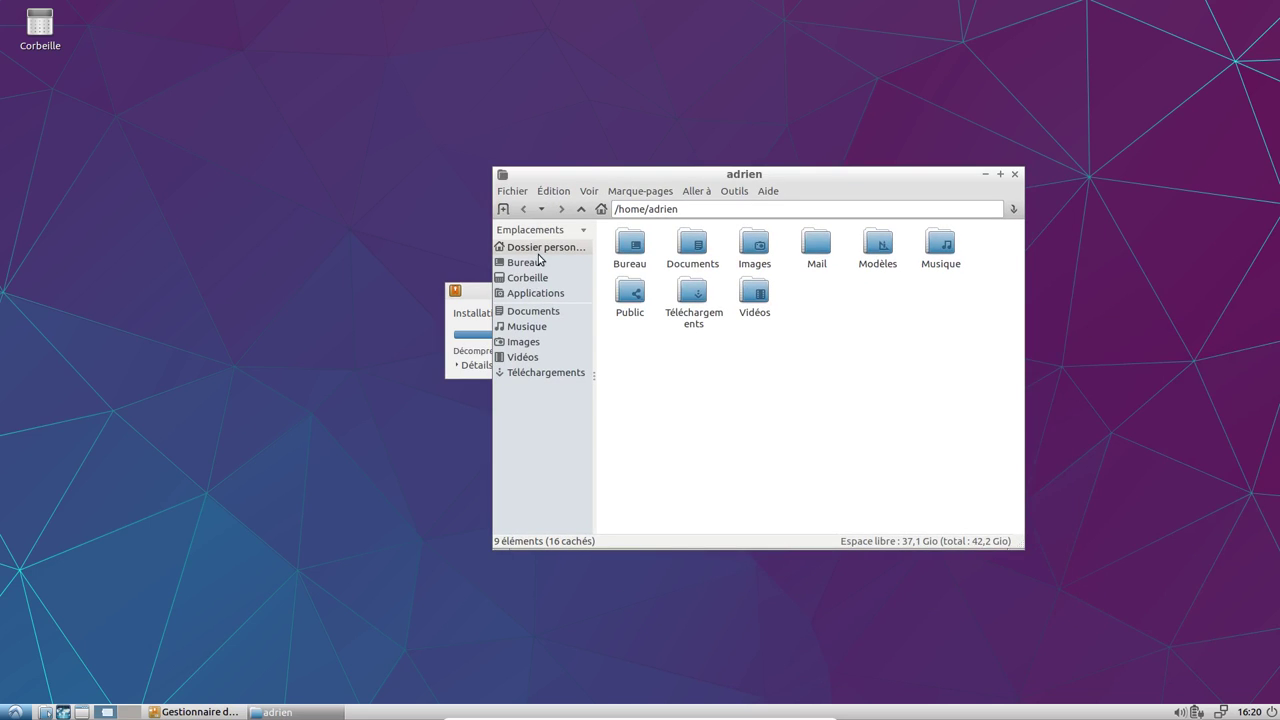
{"action": "left_click", "coordinate": [688, 209]}
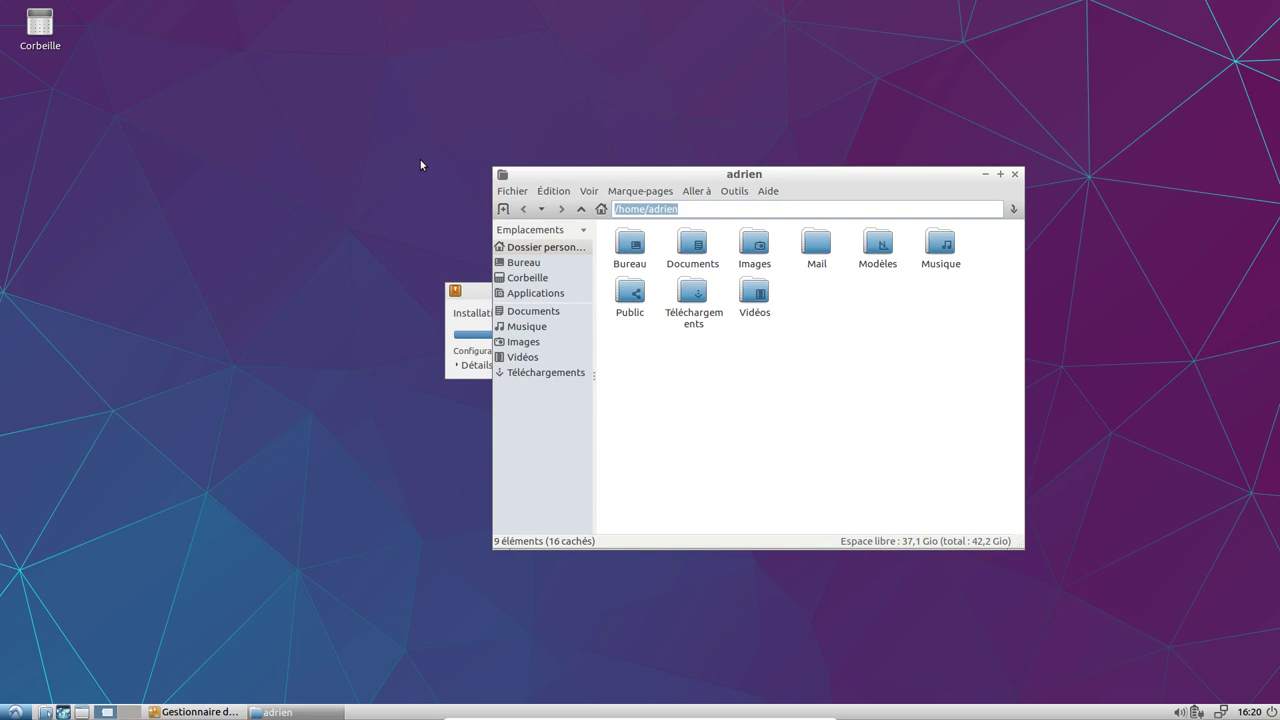
{"action": "type", "text": "smb://"}
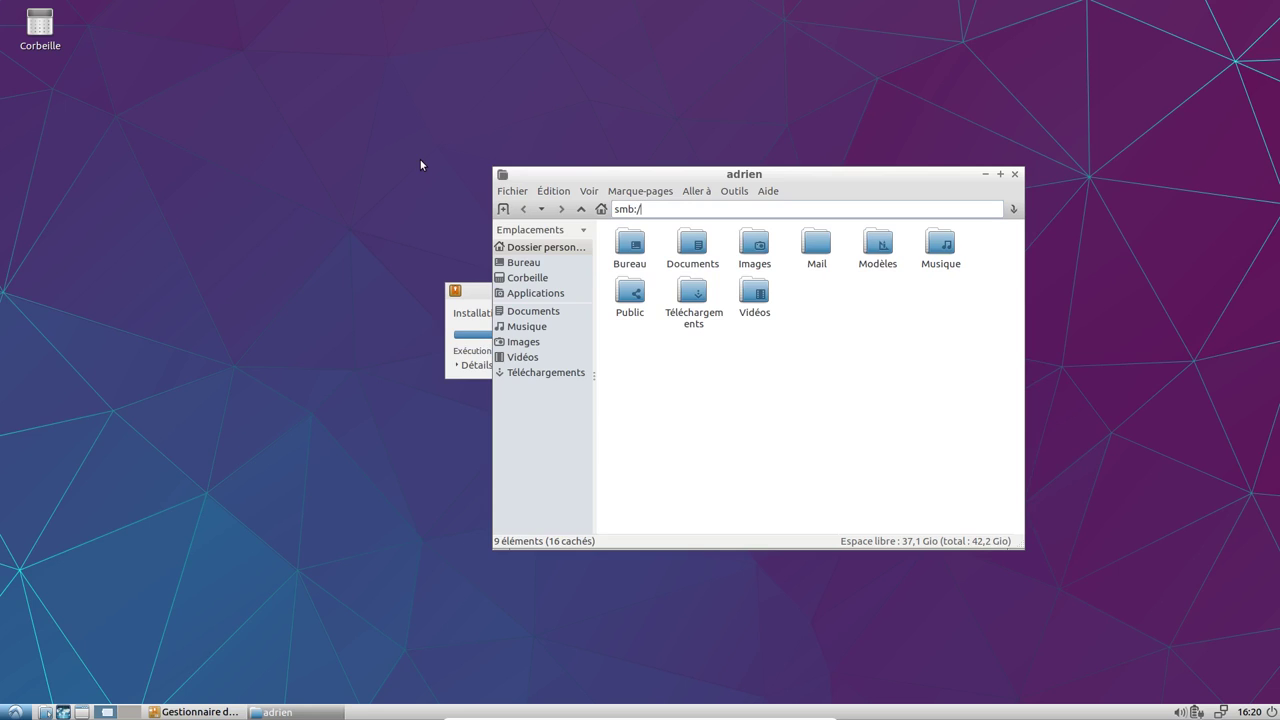
{"action": "type", "text": "21.21.100"}
{"action": "key", "text": "Return"}
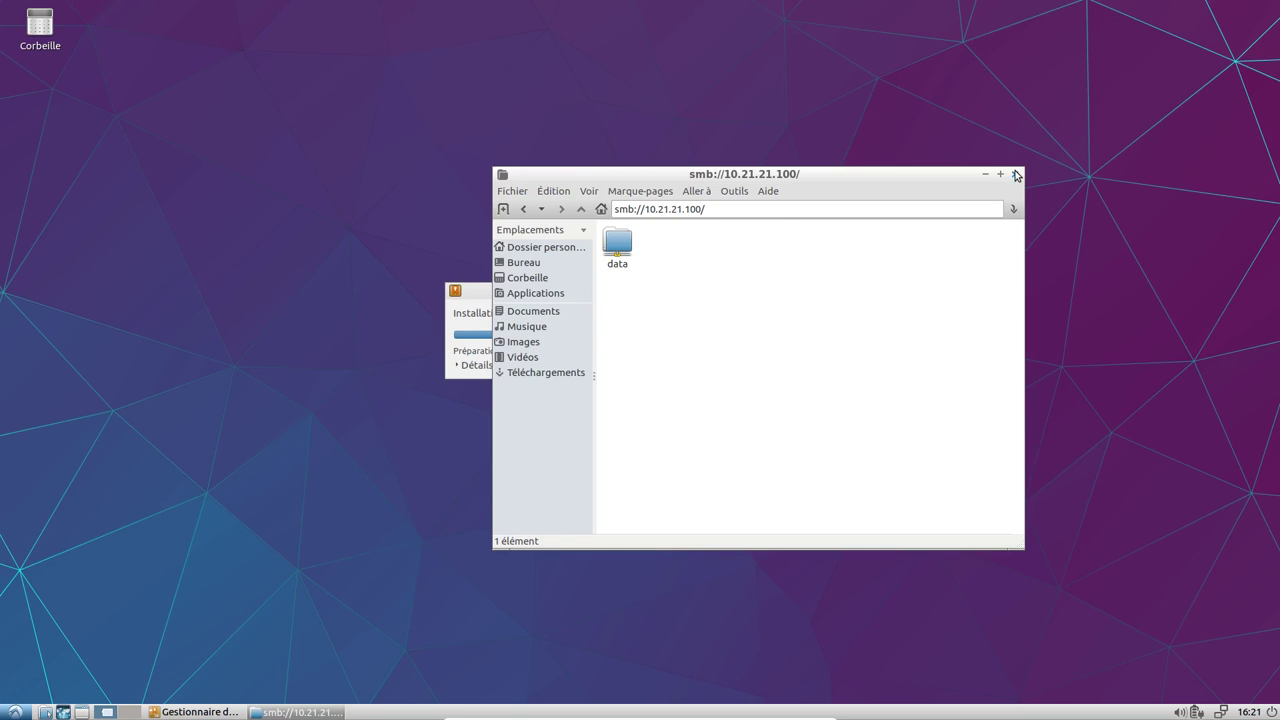
- Try to browse the network shares at smb://10.21.21.254/, dismiss the errors, and close the file manager
{"action": "left_click_drag", "start_coordinate": [683, 209], "coordinate": [706, 209]}
{"action": "type", "text": "254"}
{"action": "key", "text": "Return"}
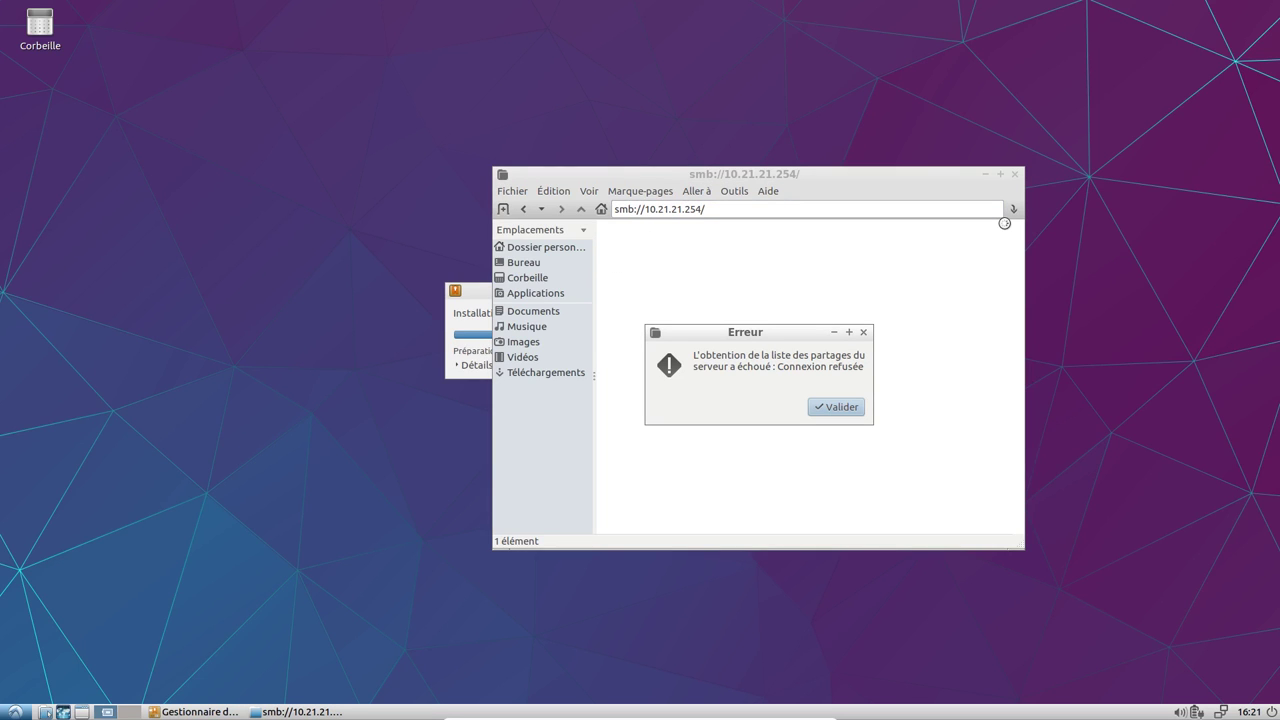
{"action": "left_click", "coordinate": [843, 406]}
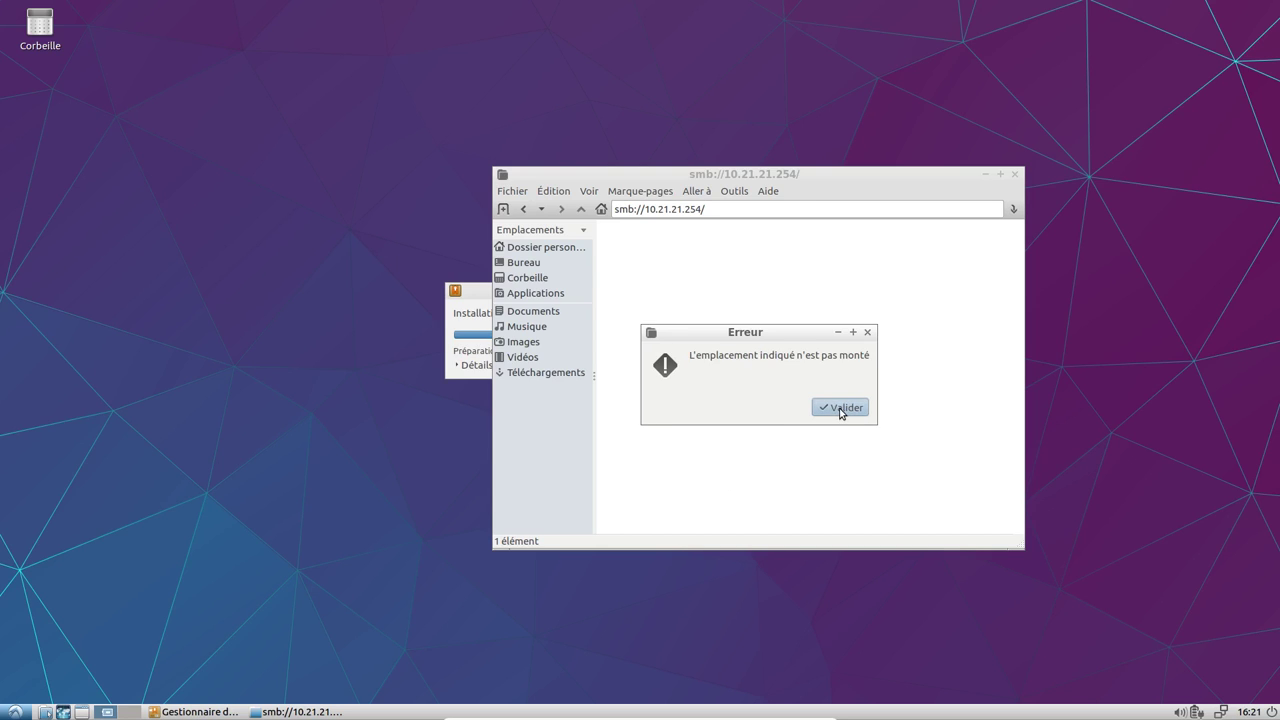
{"action": "left_click", "coordinate": [843, 406]}
{"action": "left_click", "coordinate": [1015, 174]}
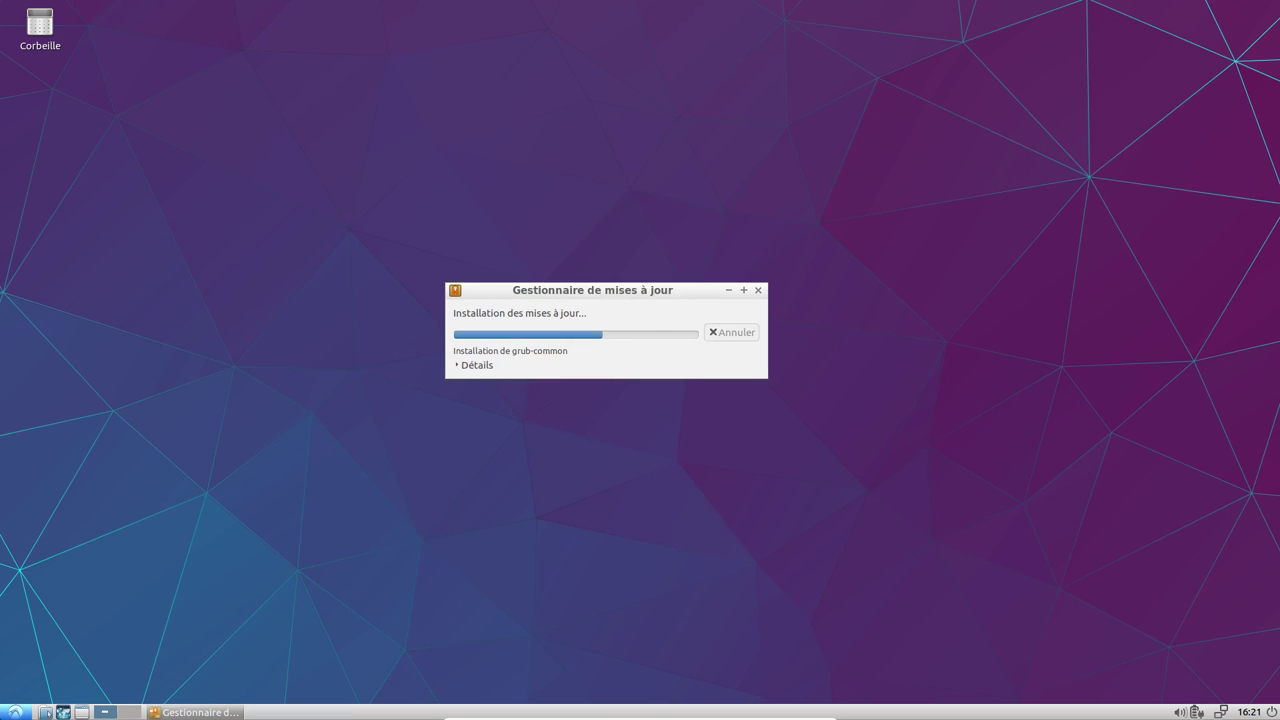
- Open the appearance customization settings, move the window up, and apply the Lubuntu-dark-panel interface theme
{"action": "left_click", "coordinate": [14, 712]}
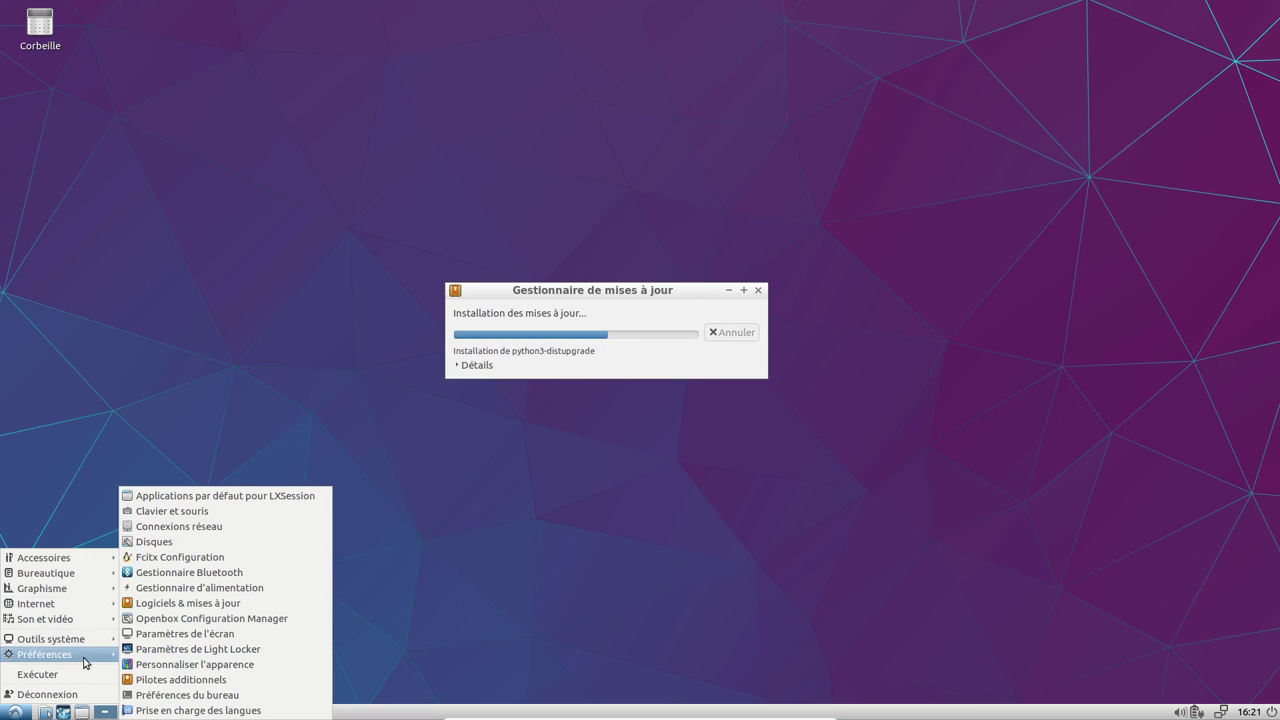
{"action": "mouse_move", "coordinate": [90, 655]}
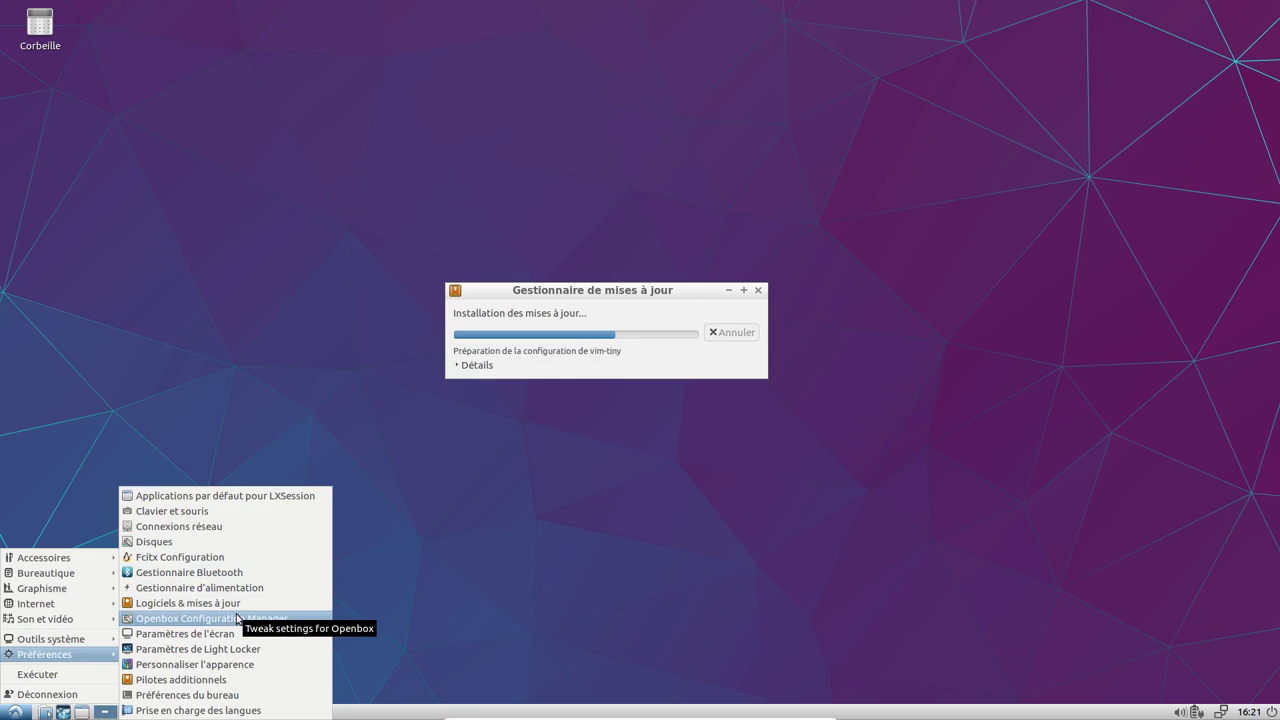
{"action": "left_click", "coordinate": [236, 668]}
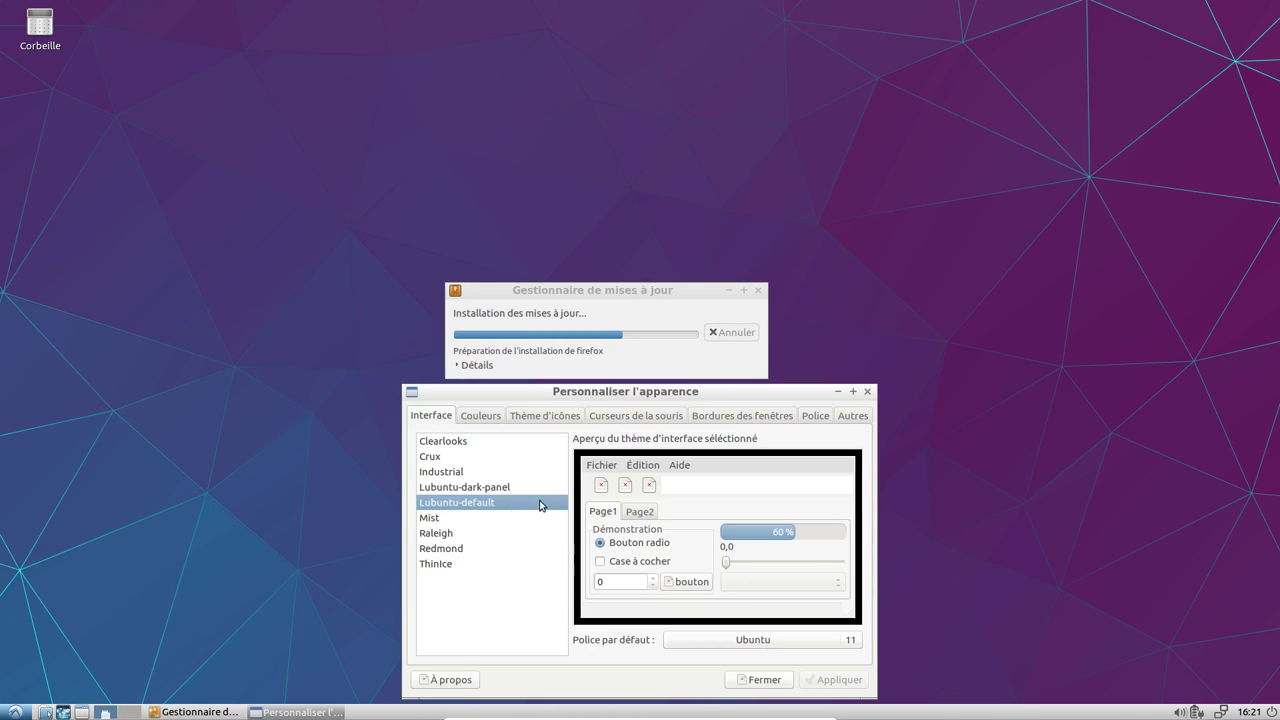
{"action": "left_click_drag", "start_coordinate": [604, 385], "coordinate": [579, 151]}
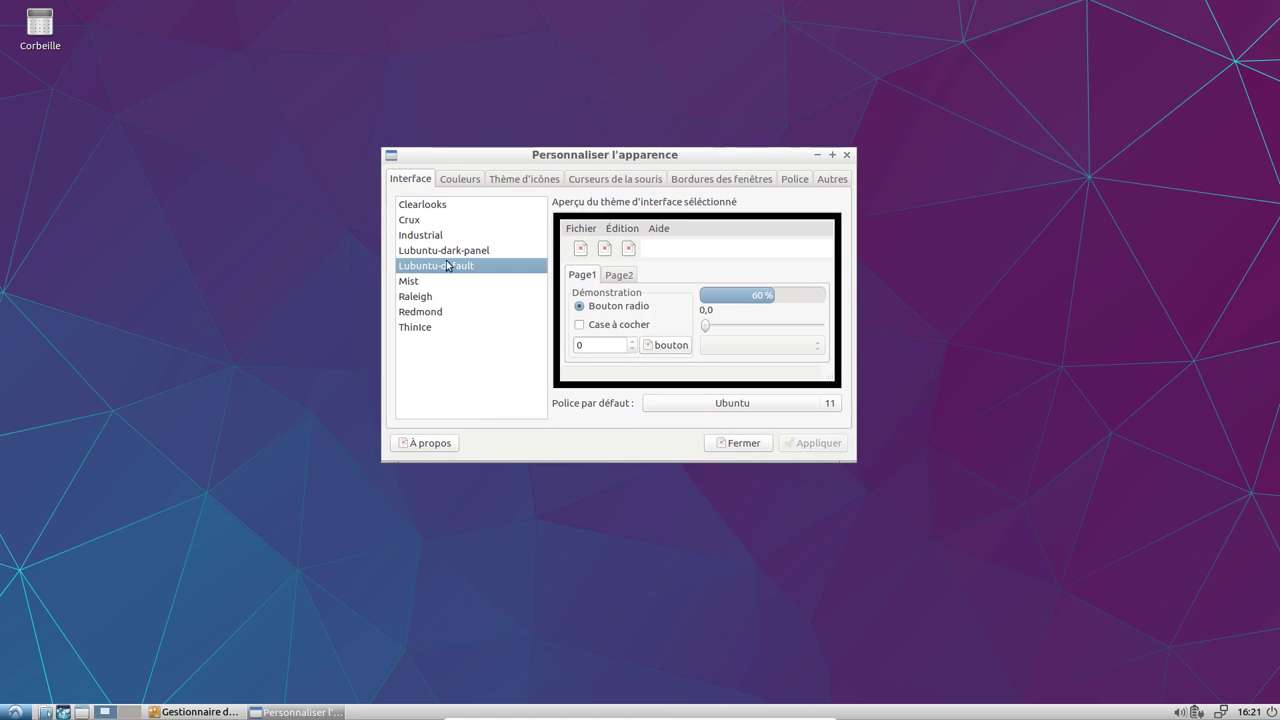
{"action": "left_click", "coordinate": [464, 254]}
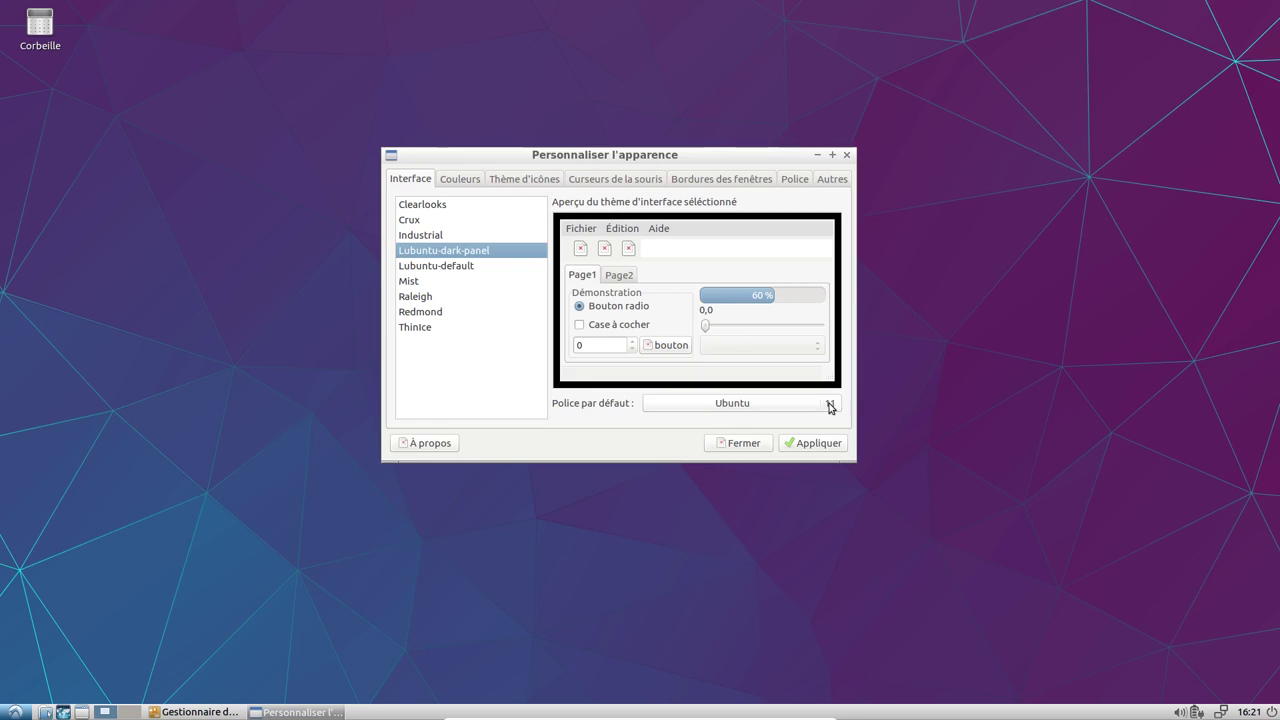
{"action": "left_click", "coordinate": [814, 442]}
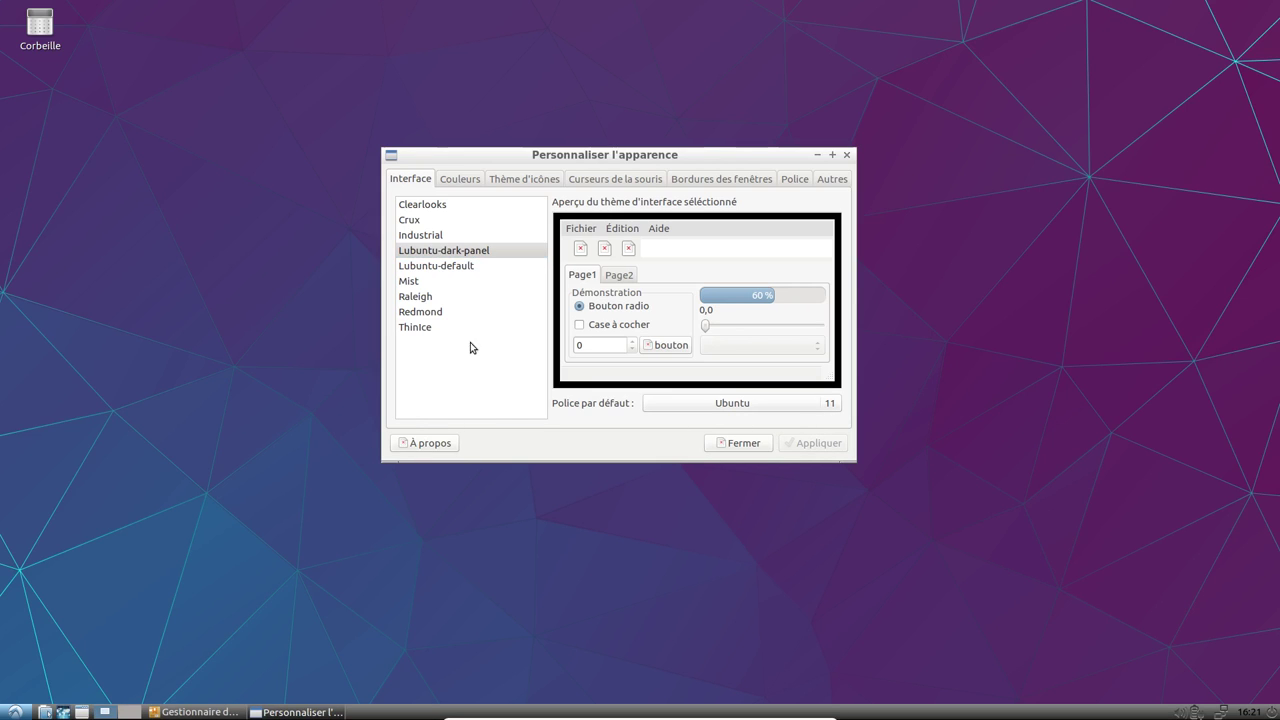
- Preview the other interface themes through ThinIce, and apply Lubuntu-default
{"action": "left_click", "coordinate": [455, 265]}
{"action": "left_click", "coordinate": [442, 218]}
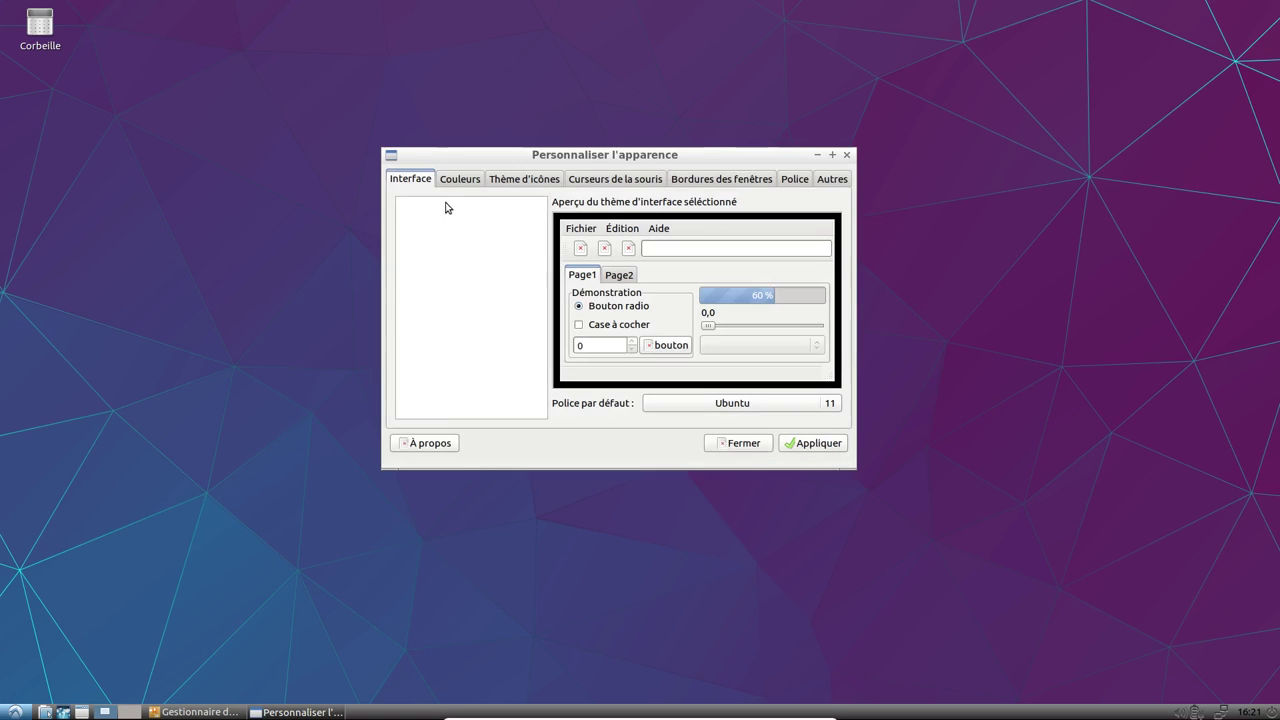
{"action": "key", "text": "Up"}
{"action": "key", "text": "Down"}
{"action": "key", "text": "Down"}
{"action": "key", "text": "Down"}
{"action": "key", "text": "Down"}
{"action": "key", "text": "Down"}
{"action": "key", "text": "Down"}
{"action": "key", "text": "Down"}
{"action": "key", "text": "Down"}
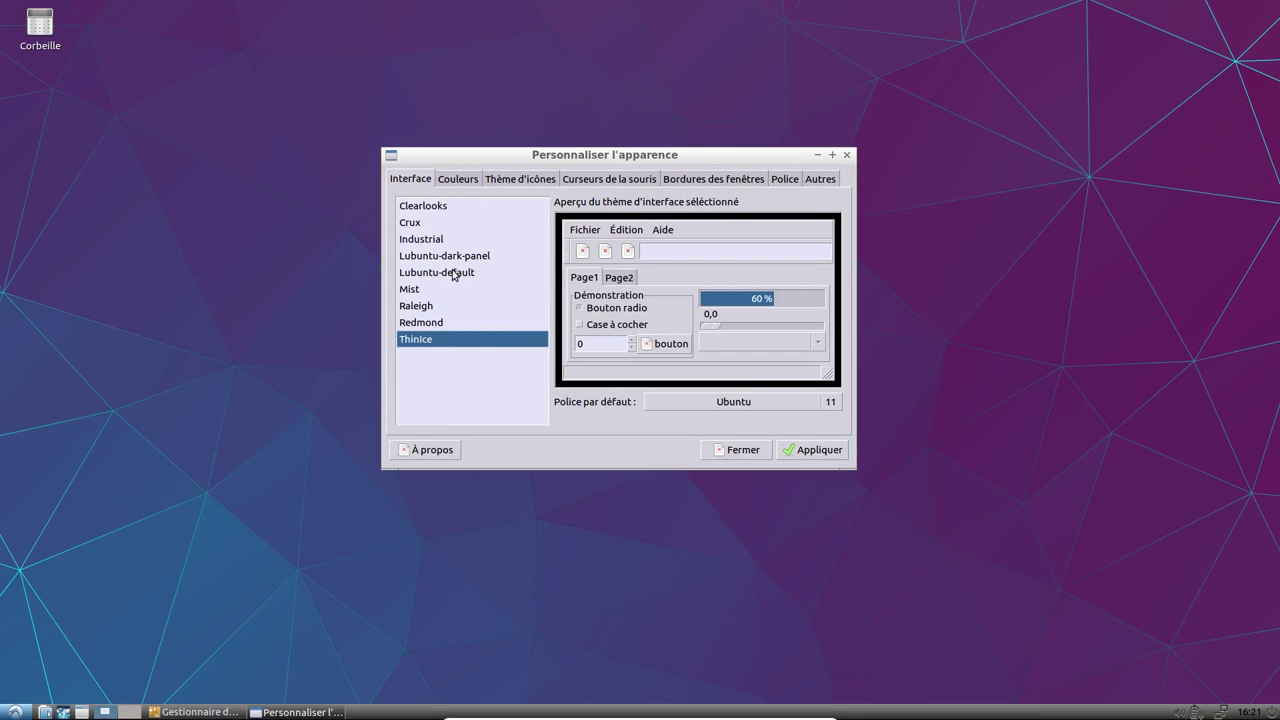
{"action": "left_click", "coordinate": [453, 272]}
{"action": "left_click", "coordinate": [810, 450]}
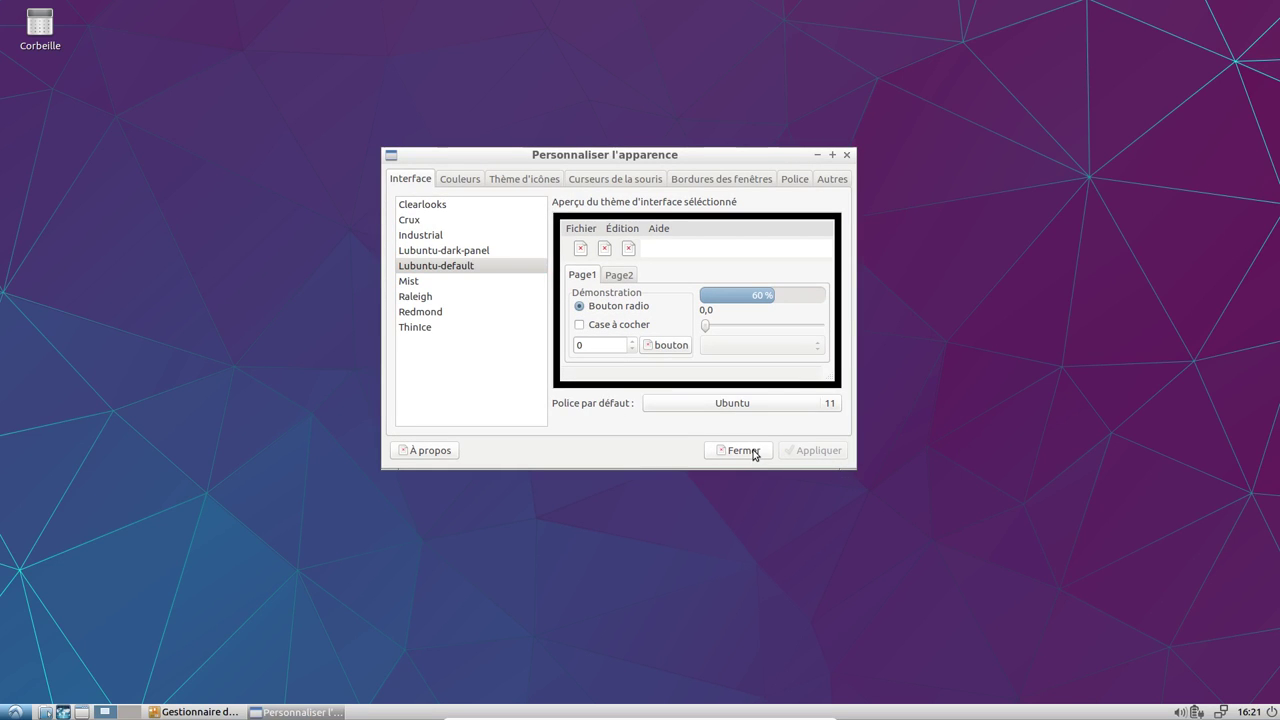
- Browse the icon themes, apply Ubuntu-Mono-Dark, and open the file manager to view its folder icons
{"action": "left_click", "coordinate": [463, 178]}
{"action": "left_click", "coordinate": [523, 179]}
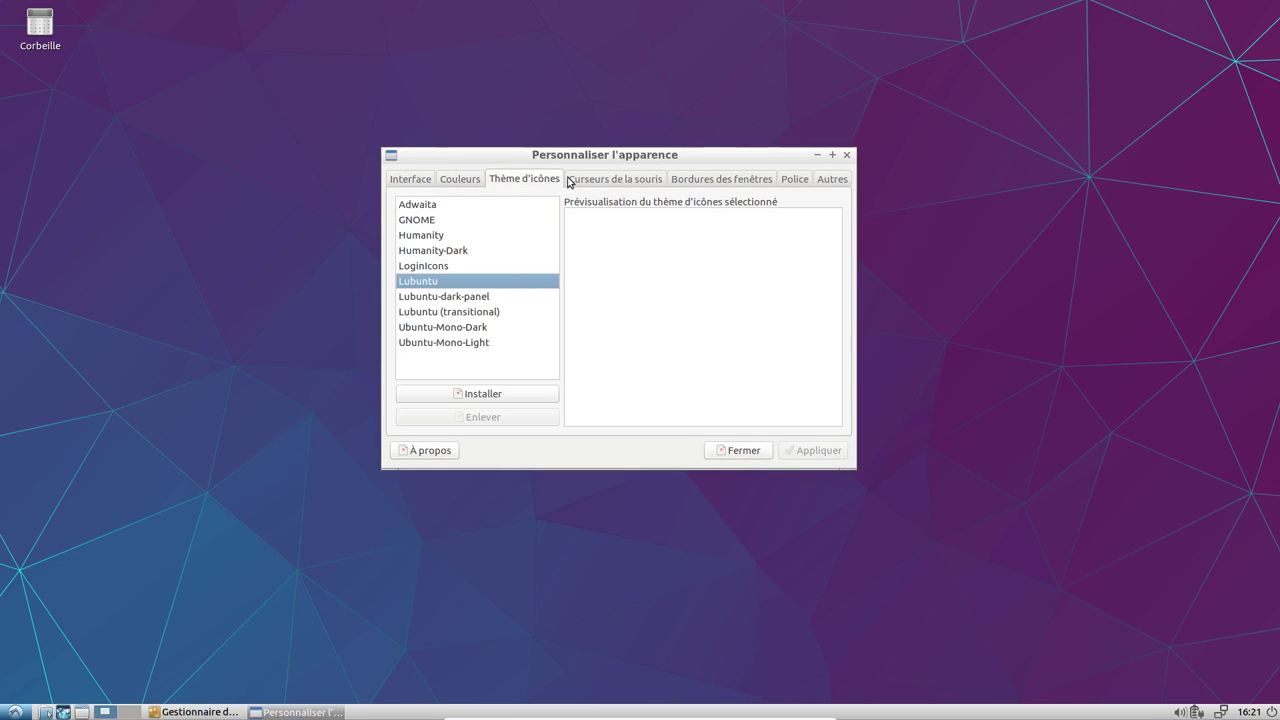
{"action": "left_click", "coordinate": [581, 180]}
{"action": "left_click", "coordinate": [524, 180]}
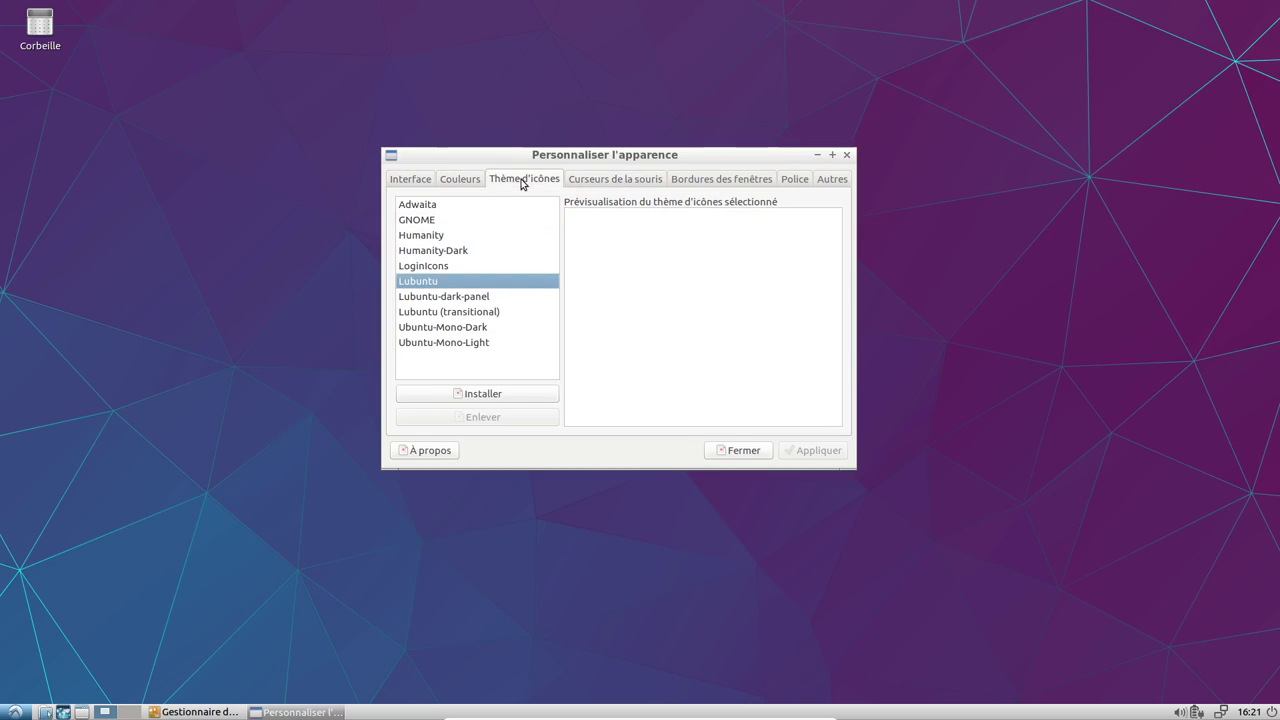
{"action": "left_click", "coordinate": [453, 266]}
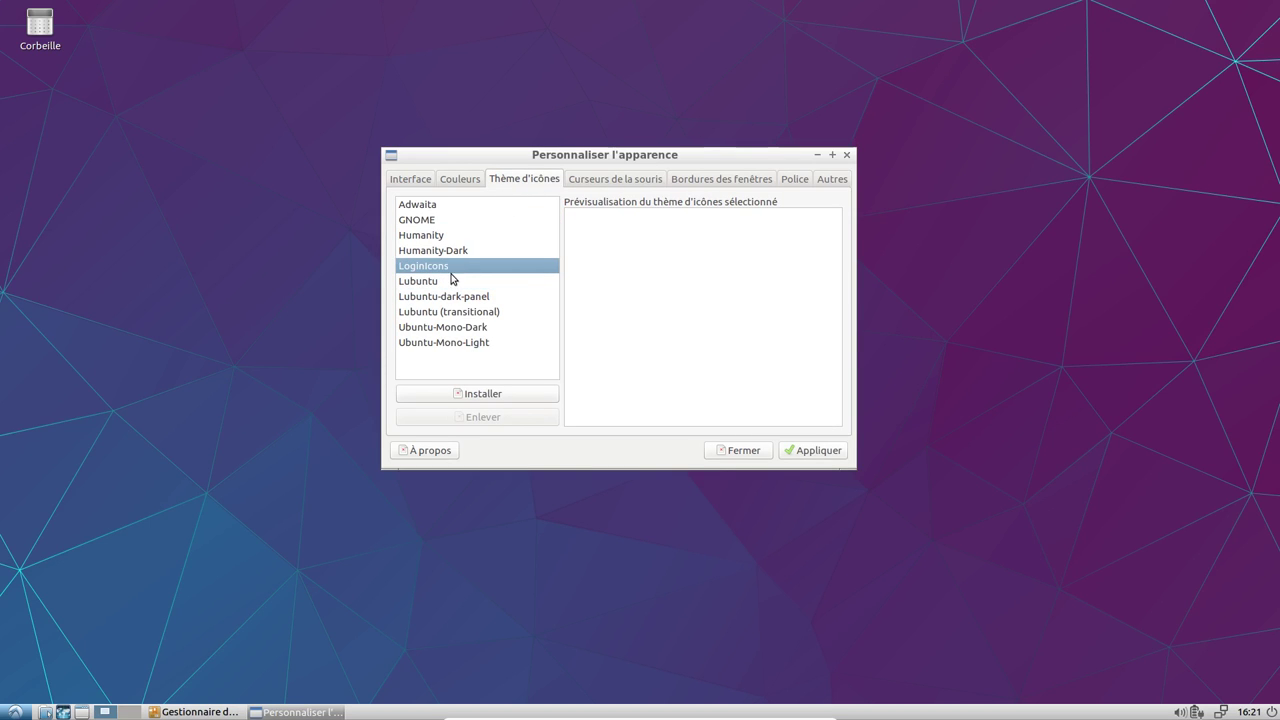
{"action": "left_click", "coordinate": [449, 282]}
{"action": "left_click", "coordinate": [449, 296]}
{"action": "left_click", "coordinate": [450, 311]}
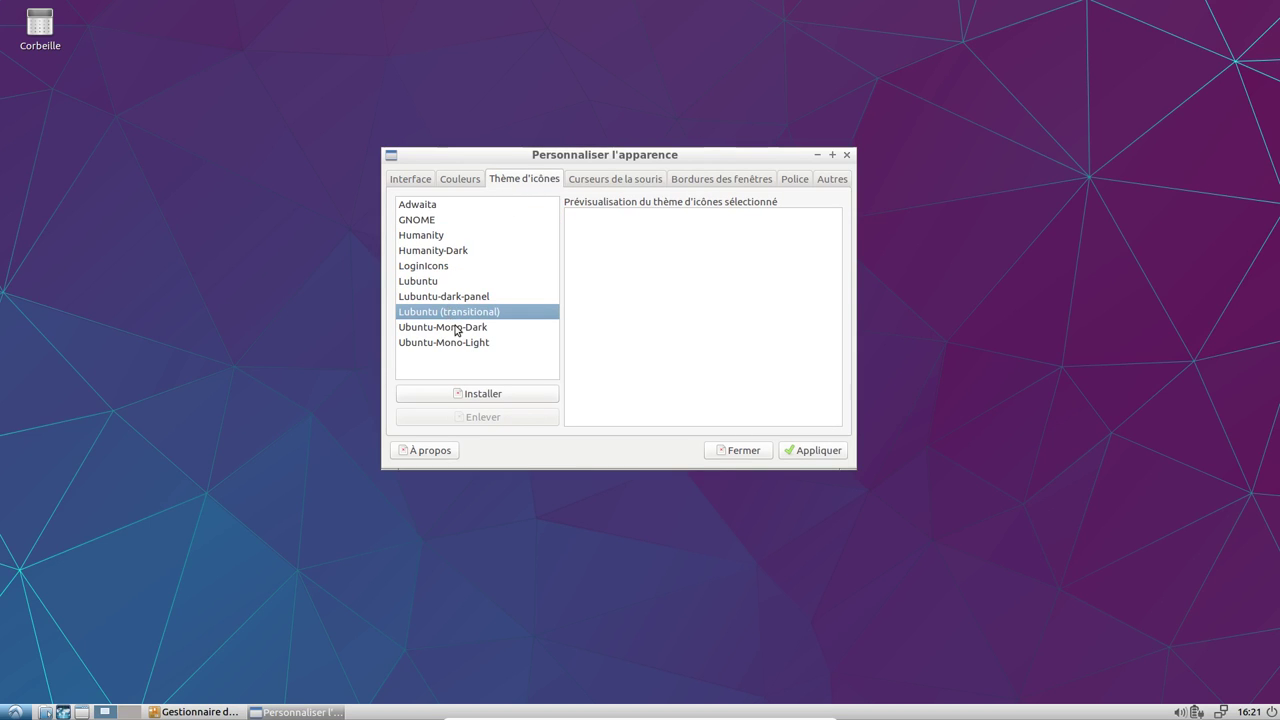
{"action": "left_click", "coordinate": [452, 327]}
{"action": "left_click", "coordinate": [812, 450]}
{"action": "left_click", "coordinate": [44, 712]}
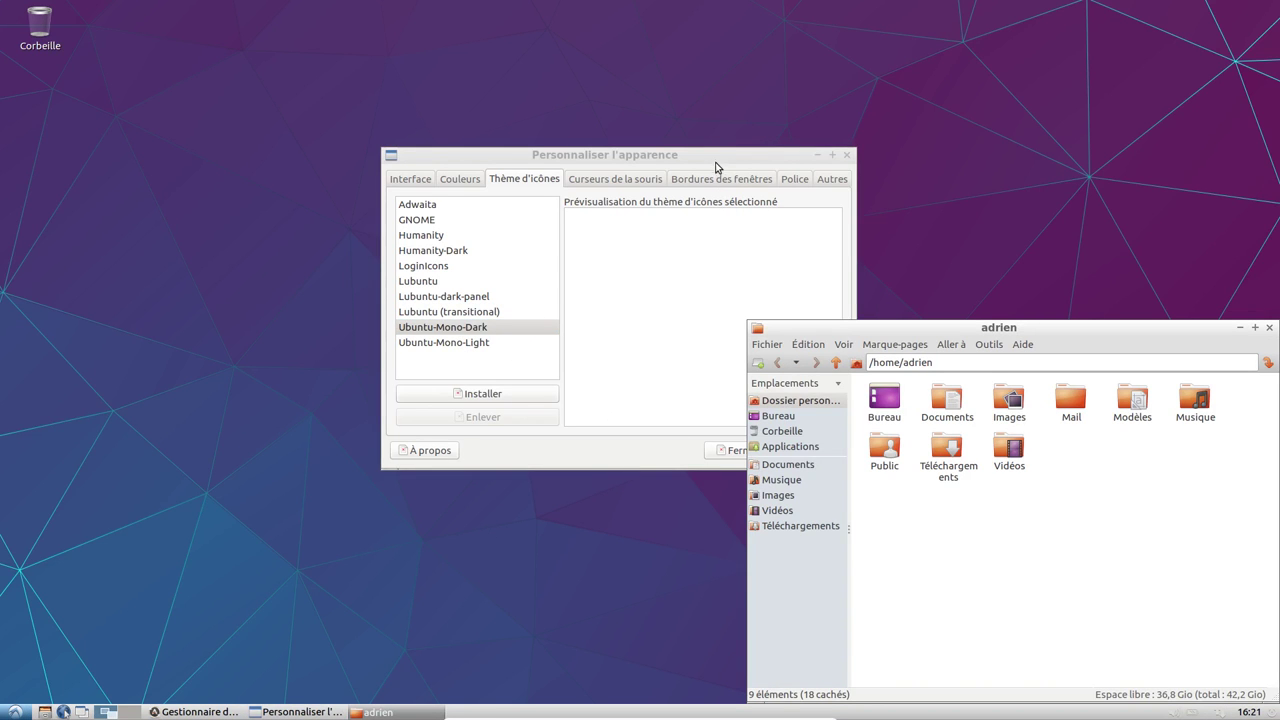
- Move the appearance window clear of the file manager and apply the Lubuntu-dark-panel icon theme
{"action": "left_click_drag", "start_coordinate": [715, 168], "coordinate": [545, 164]}
{"action": "left_click", "coordinate": [282, 292]}
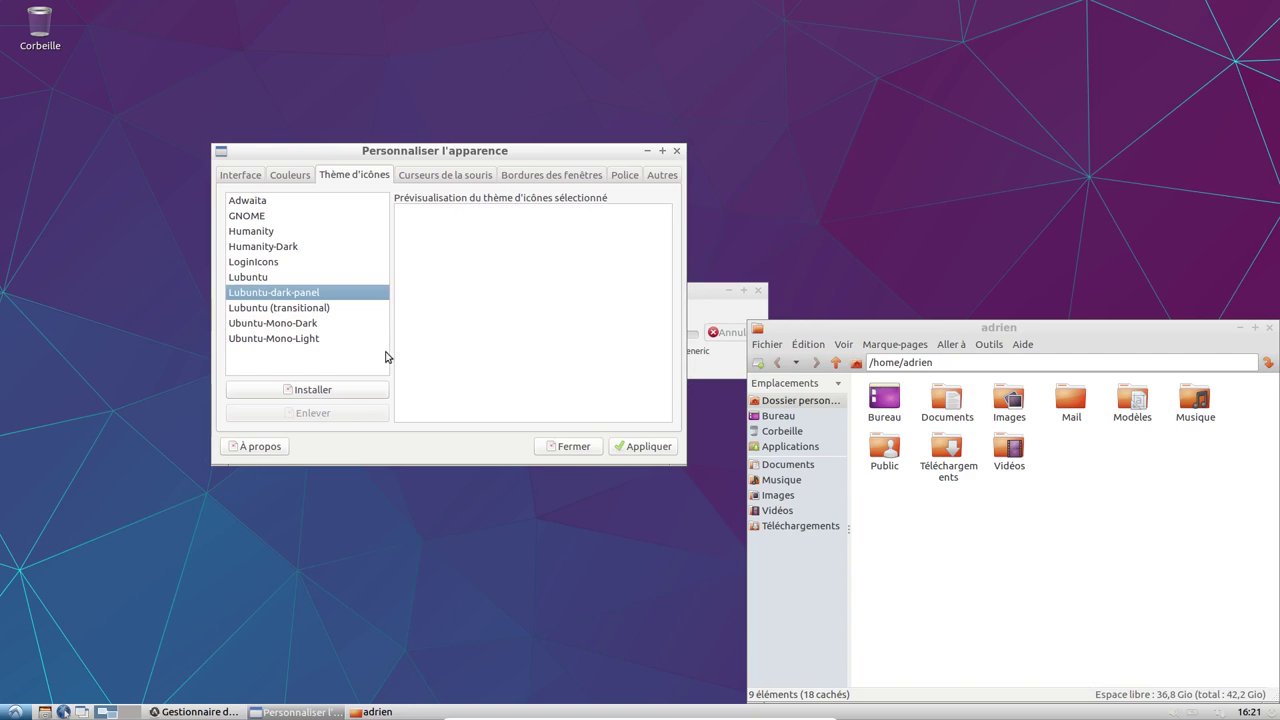
{"action": "left_click", "coordinate": [625, 447]}
- Try the GNOME icon theme, and switch the icons back to the Lubuntu theme
{"action": "left_click", "coordinate": [271, 280]}
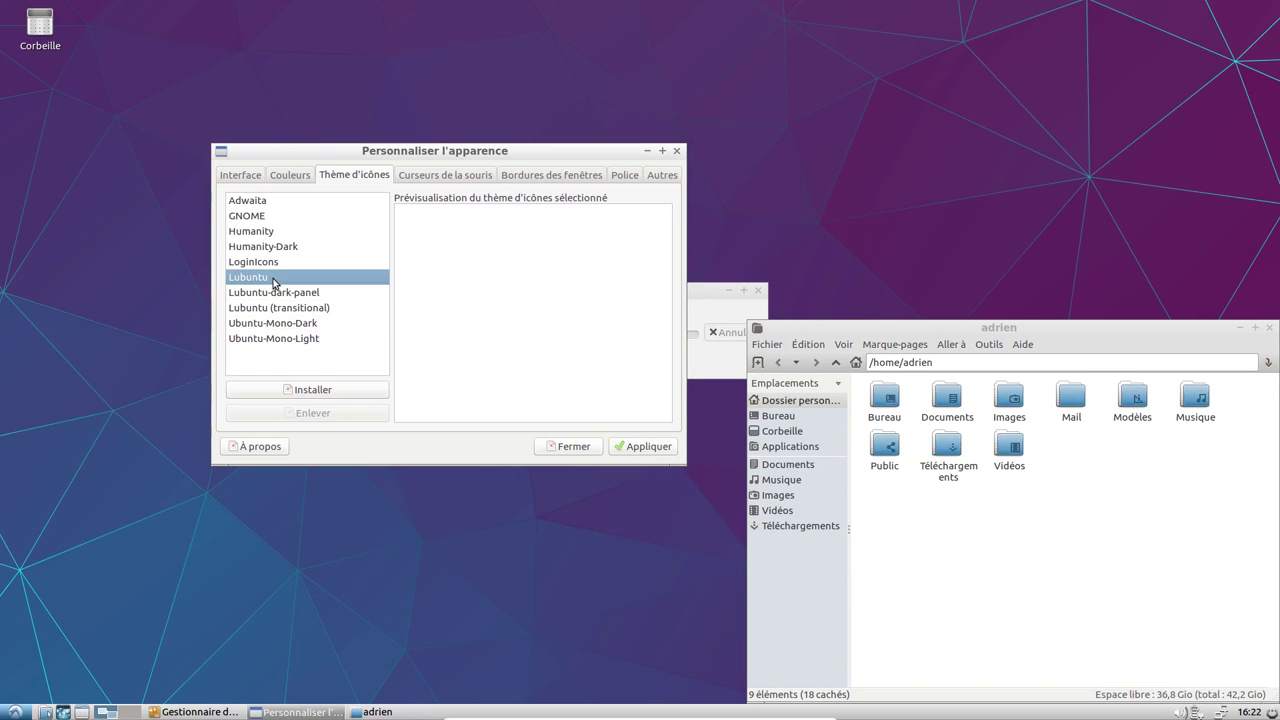
{"action": "left_click", "coordinate": [266, 246]}
{"action": "left_click", "coordinate": [290, 232]}
{"action": "left_click", "coordinate": [284, 216]}
{"action": "left_click", "coordinate": [617, 447]}
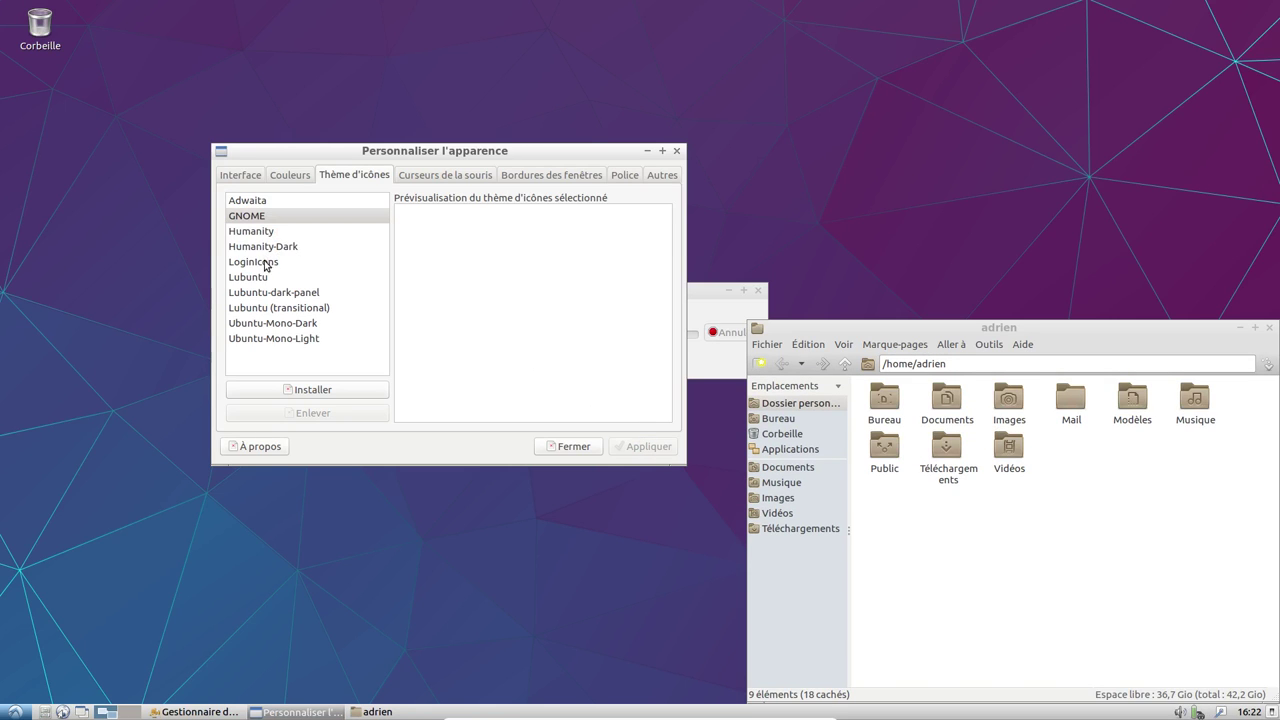
{"action": "left_click", "coordinate": [262, 279]}
{"action": "left_click", "coordinate": [637, 447]}
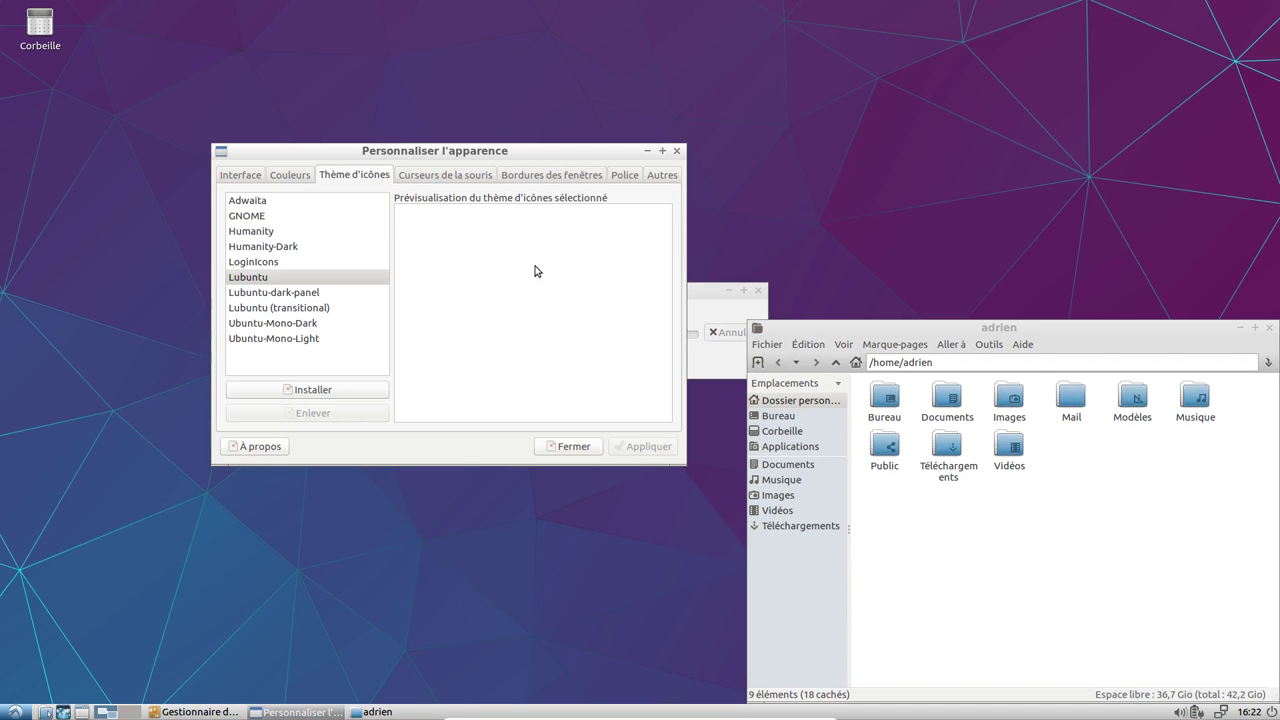
- Try the DMZ (Noir) mouse cursor theme, and switch back to DMZ (Blanc)
{"action": "left_click", "coordinate": [460, 177]}
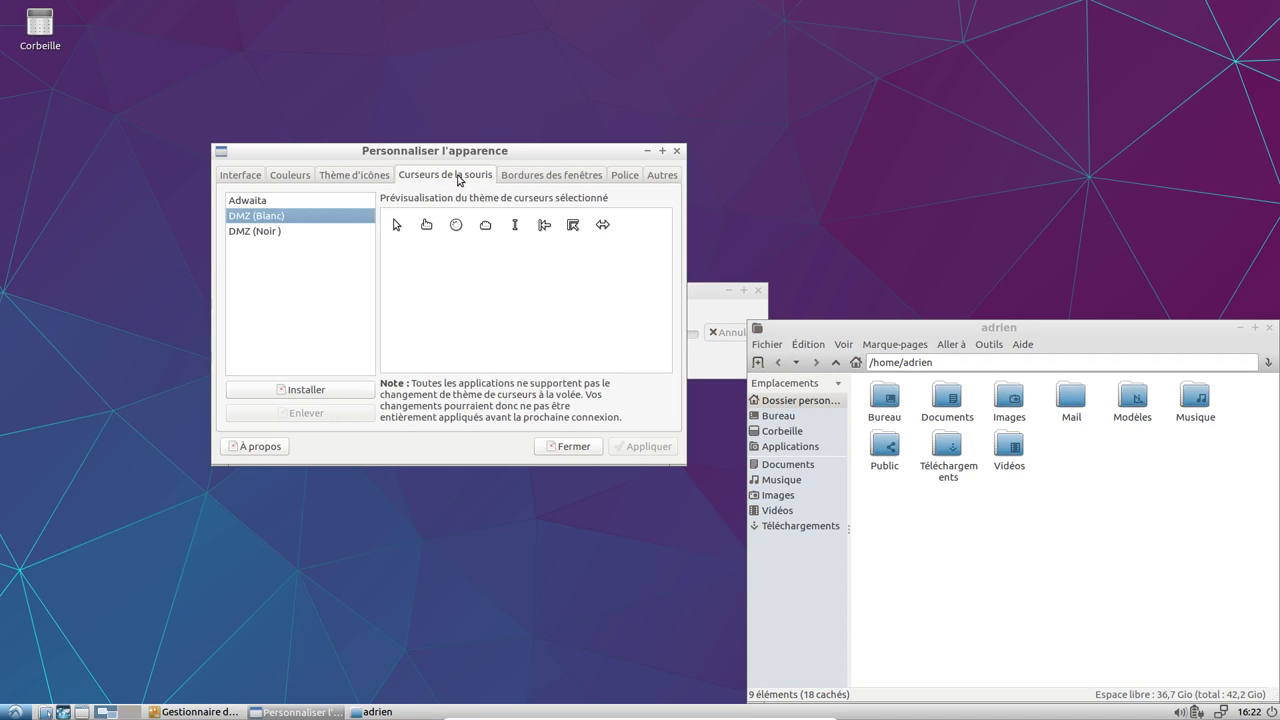
{"action": "left_click", "coordinate": [292, 231]}
{"action": "left_click", "coordinate": [640, 446]}
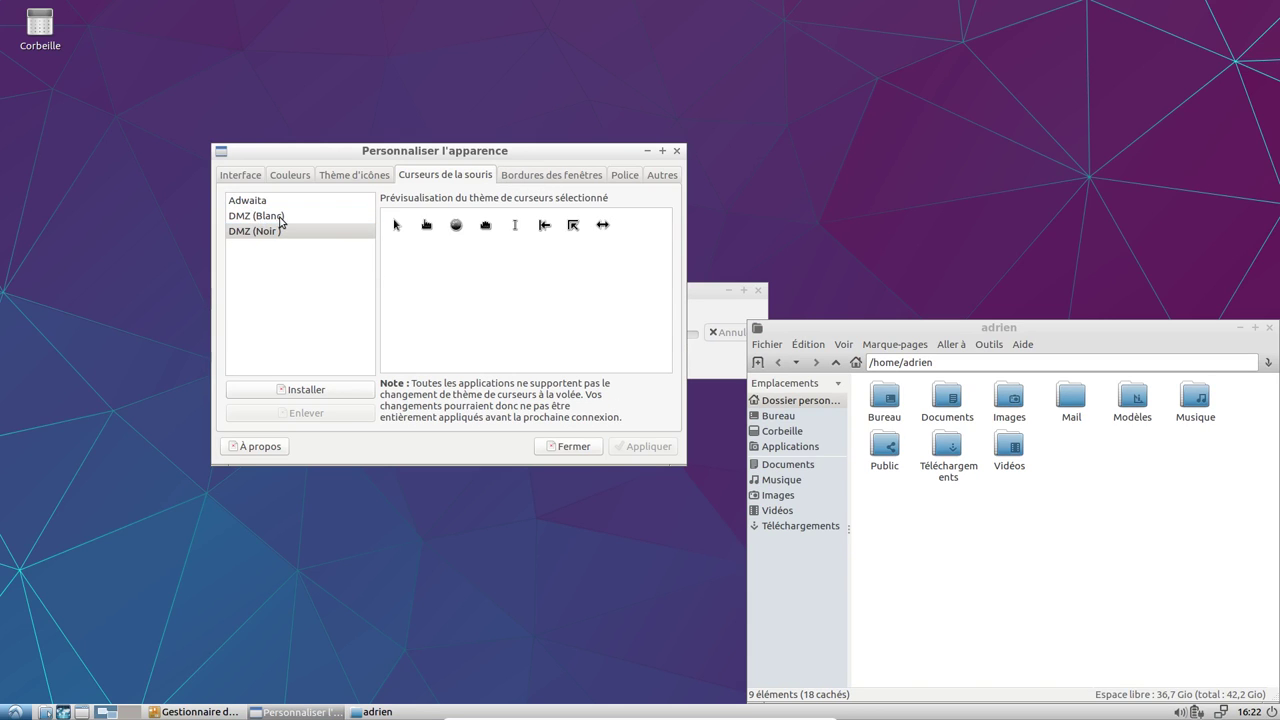
{"action": "left_click", "coordinate": [283, 216]}
{"action": "left_click", "coordinate": [636, 447]}
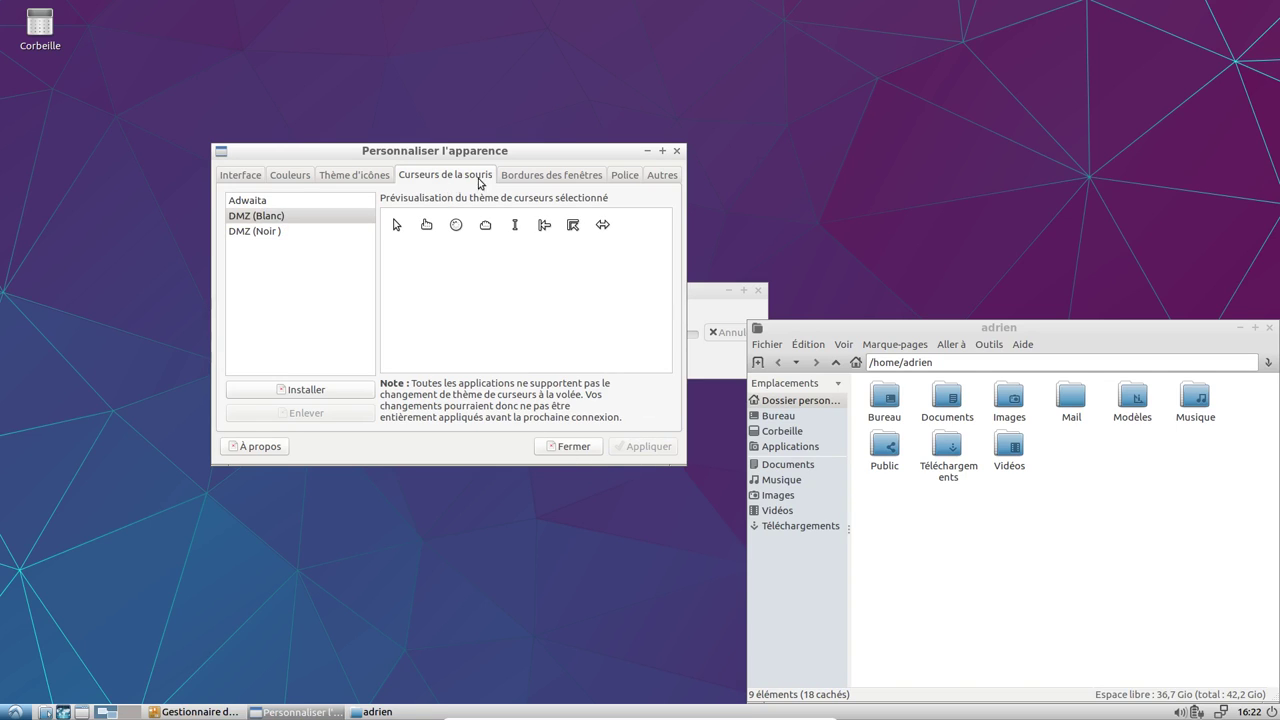
- Preview the available window border themes, including Clearlooks-3.4, Artwiz-boxed and Clearlooks
{"action": "left_click", "coordinate": [536, 180]}
{"action": "left_click", "coordinate": [311, 288]}
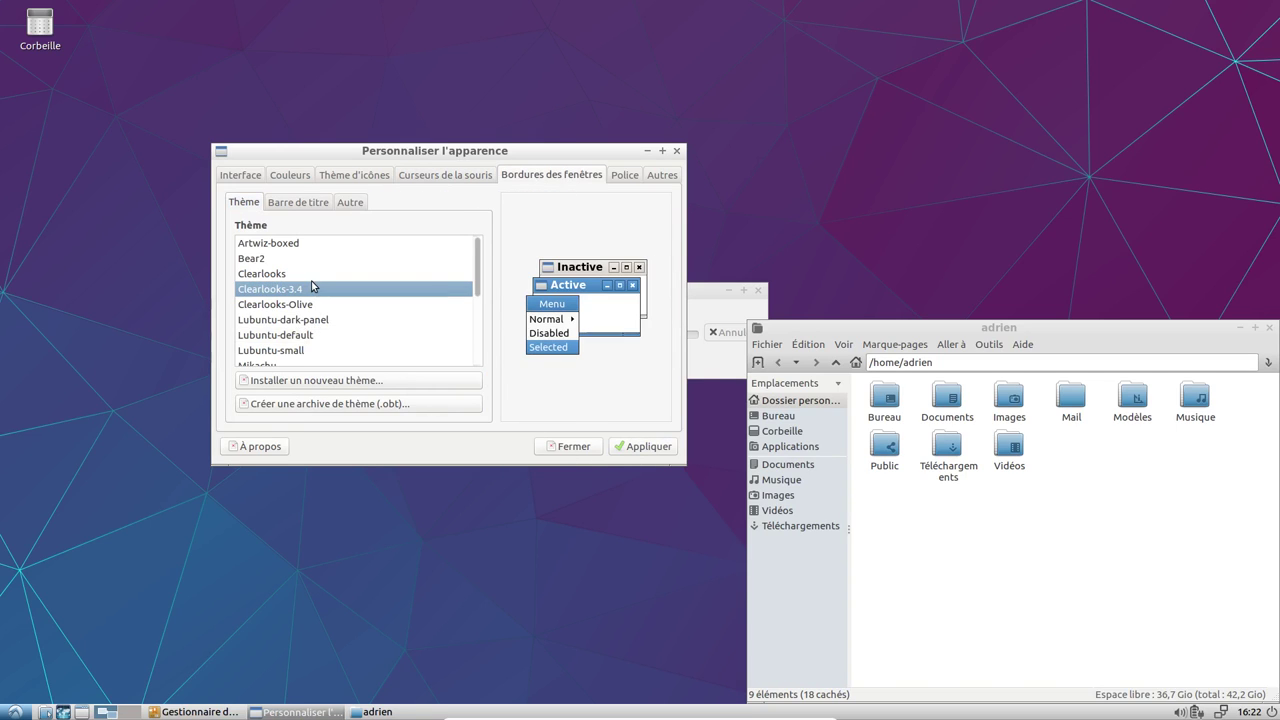
{"action": "key", "text": "Up"}
{"action": "key", "text": "Up"}
{"action": "key", "text": "Up"}
{"action": "key", "text": "Down"}
{"action": "key", "text": "Down"}
{"action": "key", "text": "Down"}
{"action": "key", "text": "Down"}
{"action": "key", "text": "Down"}
{"action": "key", "text": "Down"}
{"action": "key", "text": "Down"}
{"action": "key", "text": "Down"}
{"action": "key", "text": "Down"}
{"action": "key", "text": "Down"}
{"action": "key", "text": "Down"}
{"action": "key", "text": "Down"}
{"action": "key", "text": "Down"}
{"action": "key", "text": "Down"}
{"action": "key", "text": "Down"}
{"action": "key", "text": "Down"}
{"action": "key", "text": "Down"}
{"action": "key", "text": "Page_Up"}
{"action": "key", "text": "Home"}
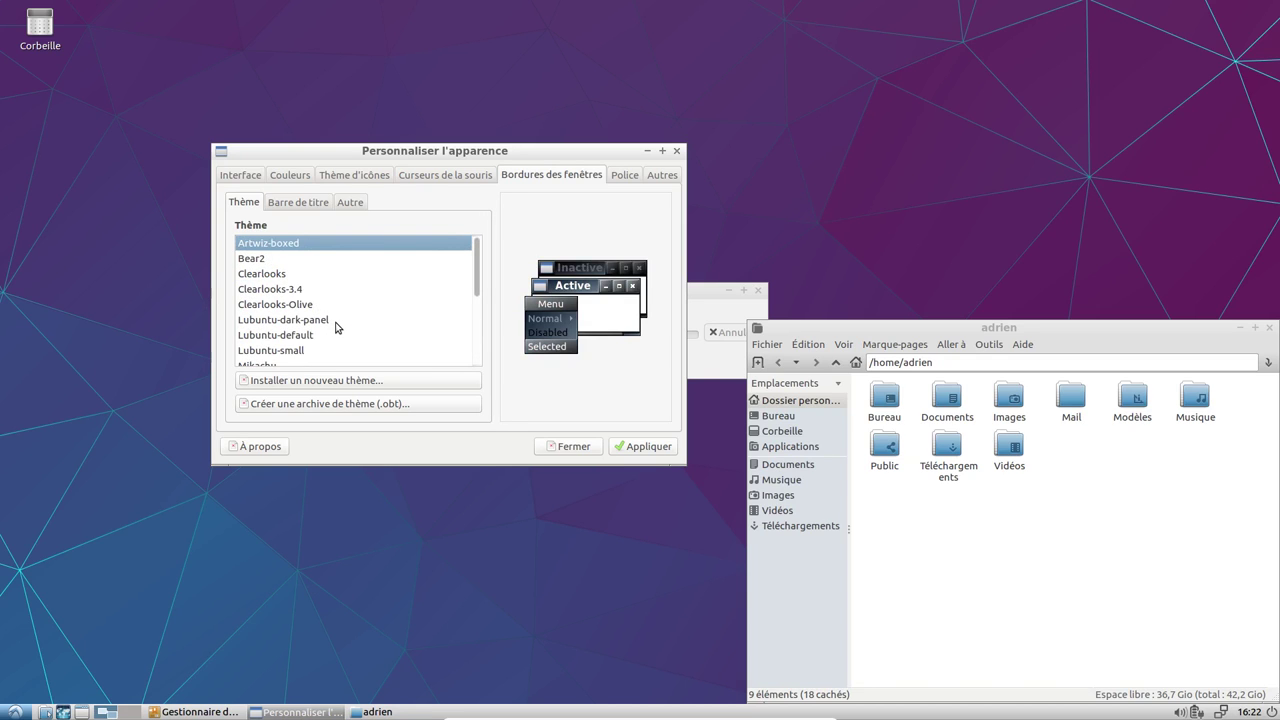
{"action": "key", "text": "Down"}
{"action": "key", "text": "Down"}
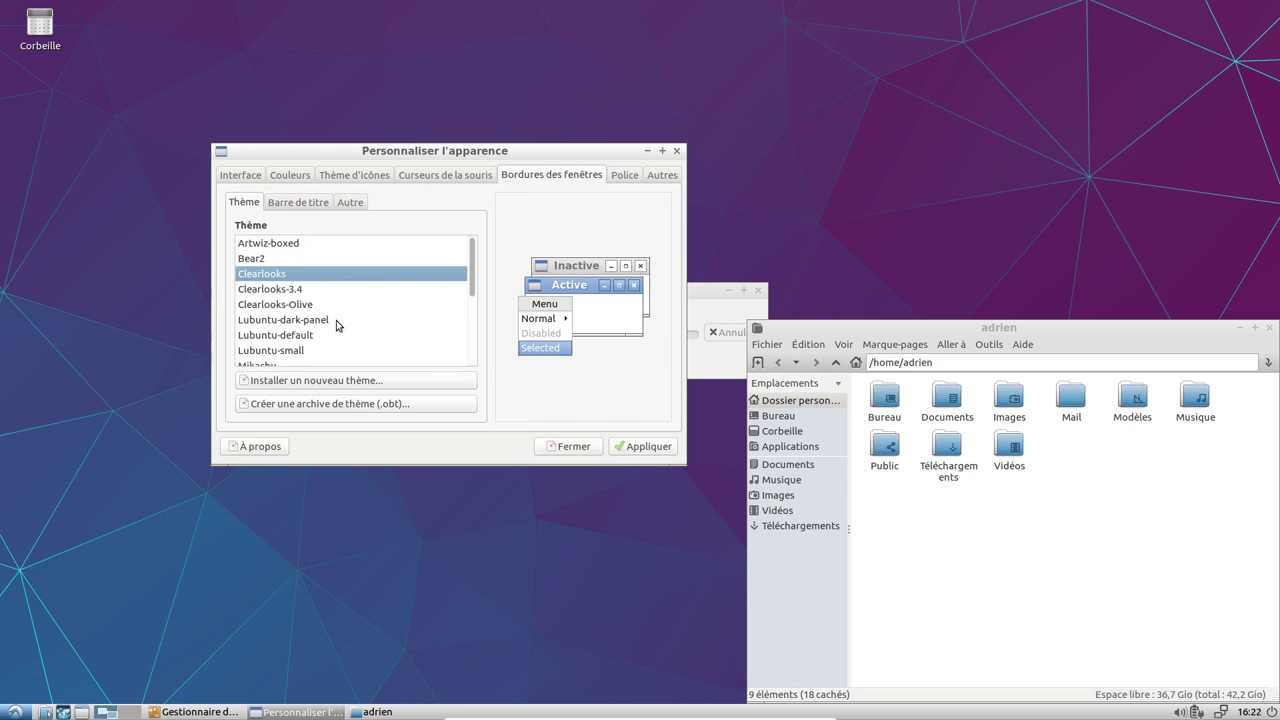
- Review the font and other appearance settings, and close the appearance window and the file manager
{"action": "left_click", "coordinate": [626, 174]}
{"action": "left_click", "coordinate": [660, 175]}
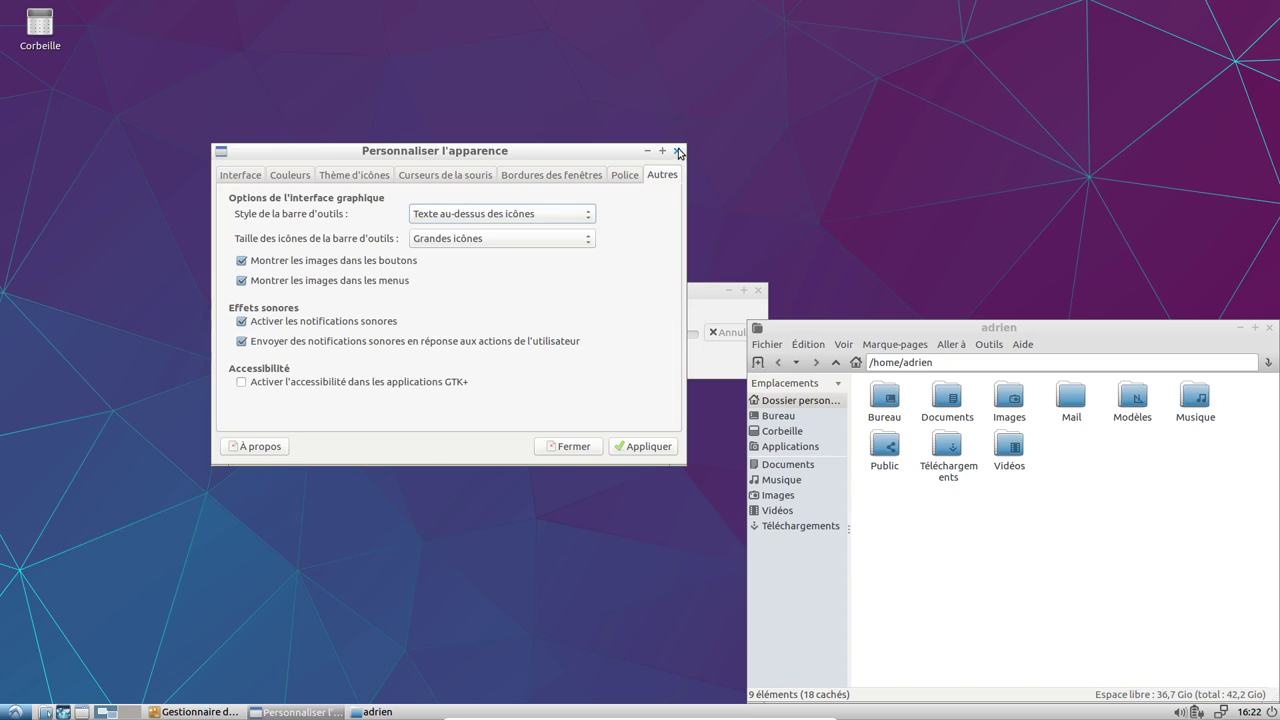
{"action": "left_click", "coordinate": [677, 151]}
{"action": "left_click", "coordinate": [1270, 328]}
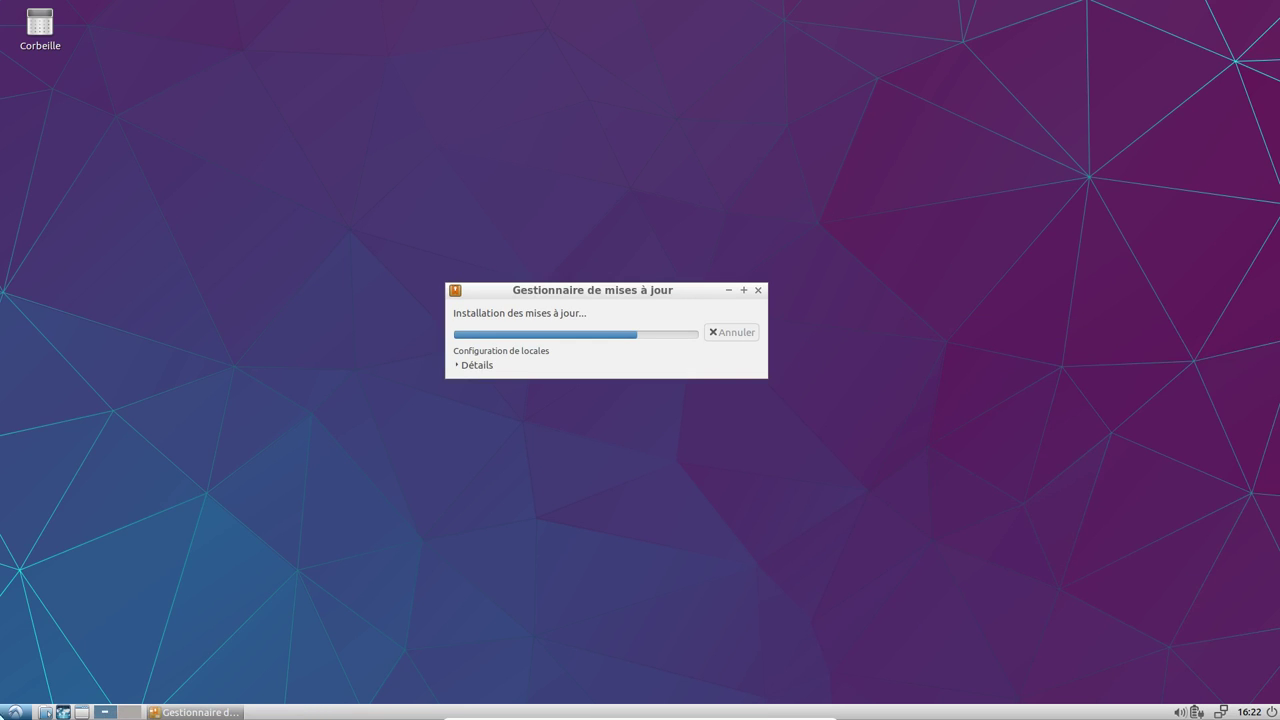
- Open the additional drivers settings and examine the listed graphics adapter
{"action": "left_click", "coordinate": [14, 712]}
{"action": "mouse_move", "coordinate": [68, 660]}
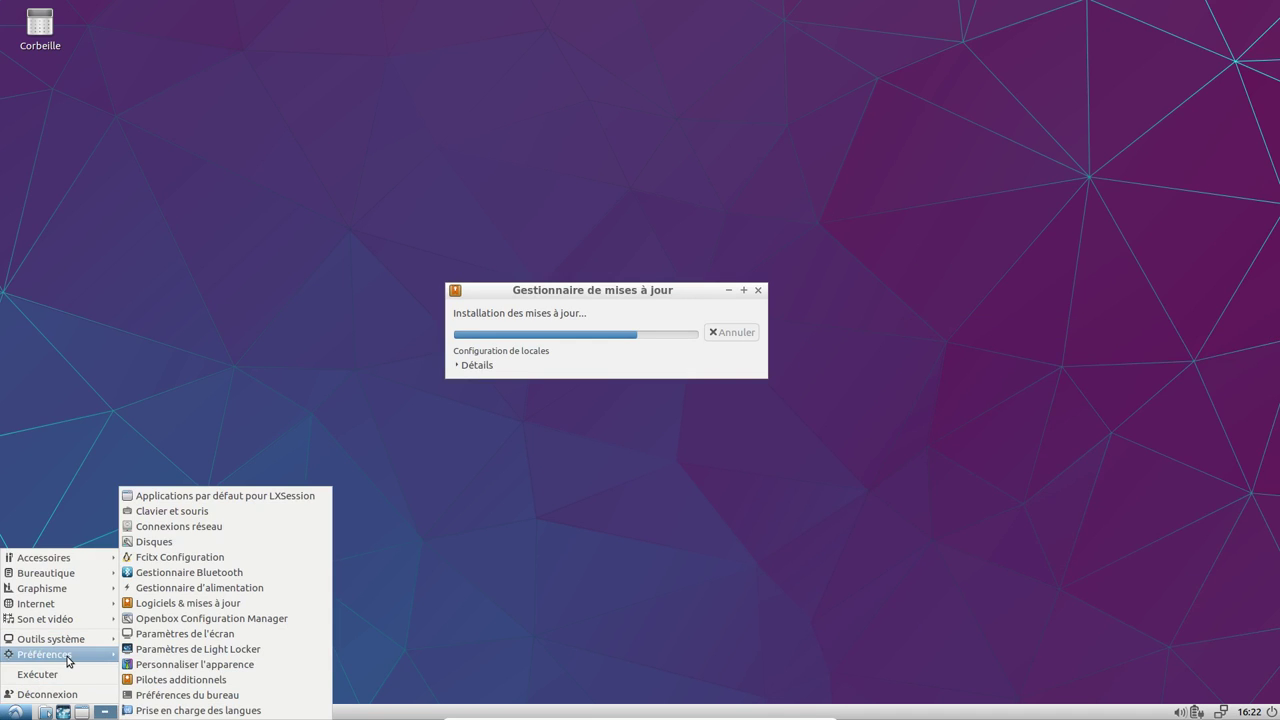
{"action": "left_click", "coordinate": [240, 680]}
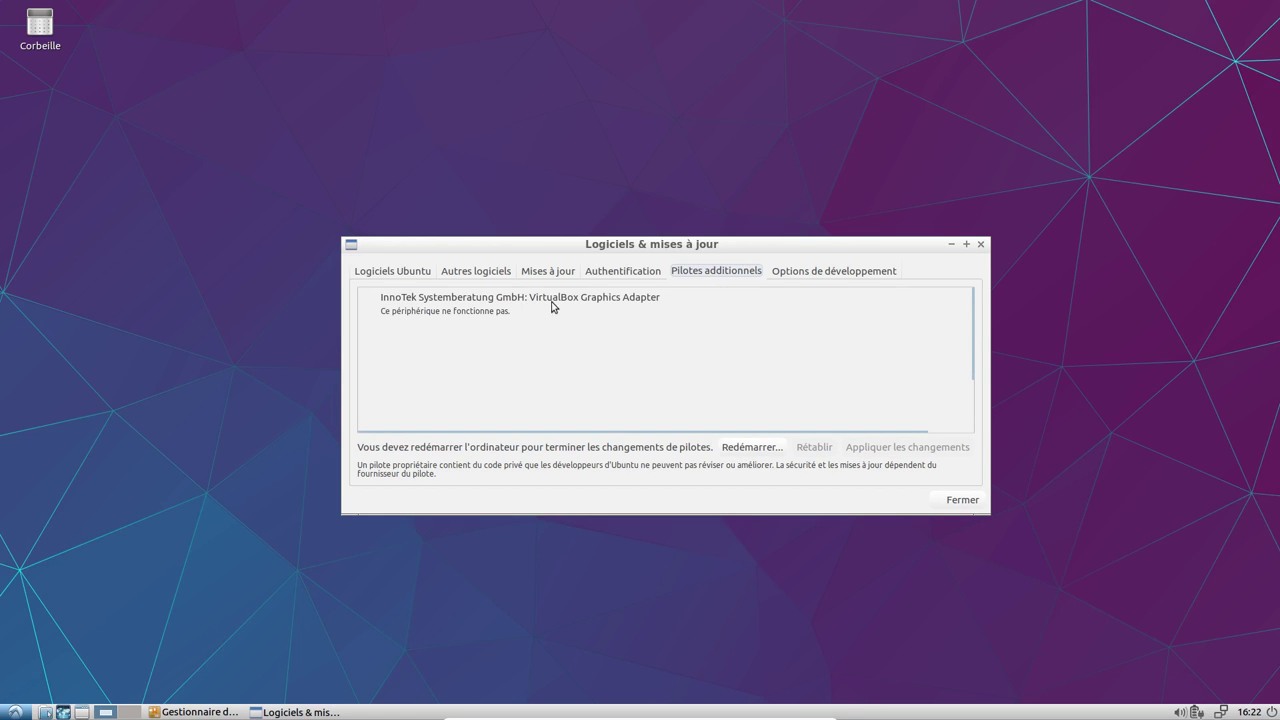
- Look through the remaining pages of the software and updates settings, dismiss the YouTube notifications, and leave the settings window
{"action": "left_click", "coordinate": [388, 275]}
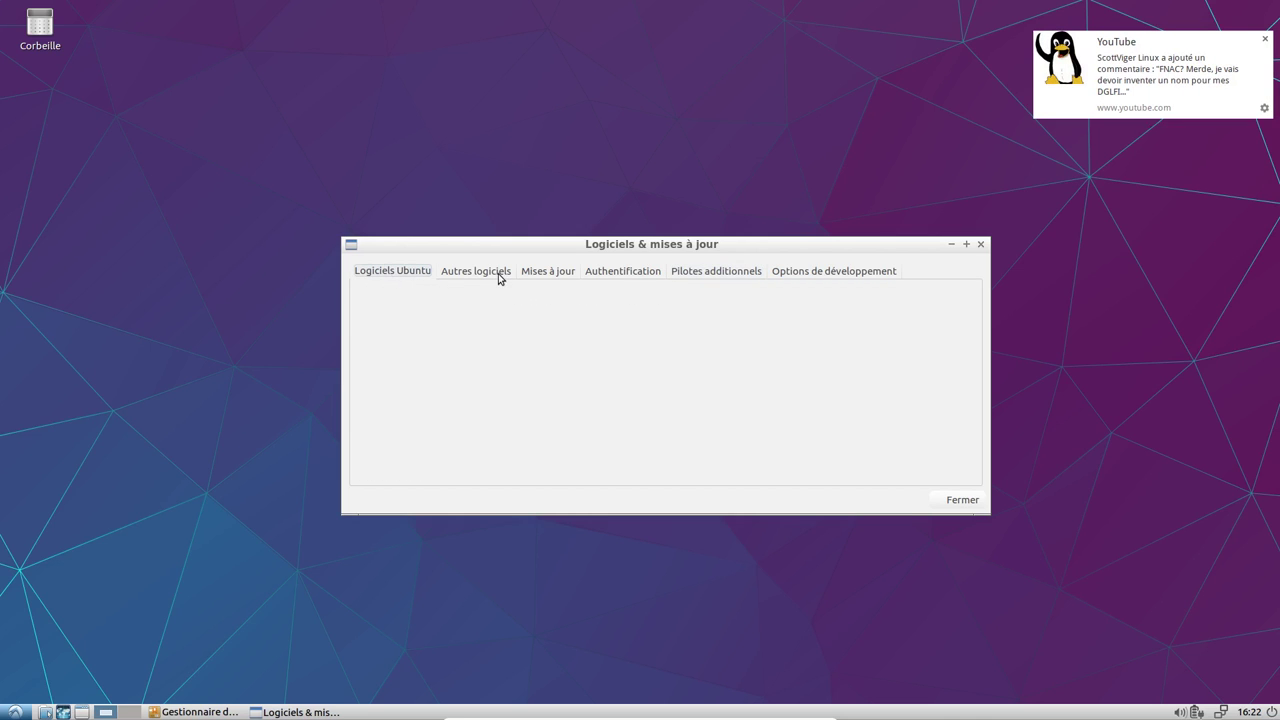
{"action": "left_click", "coordinate": [1265, 40]}
{"action": "left_click", "coordinate": [471, 275]}
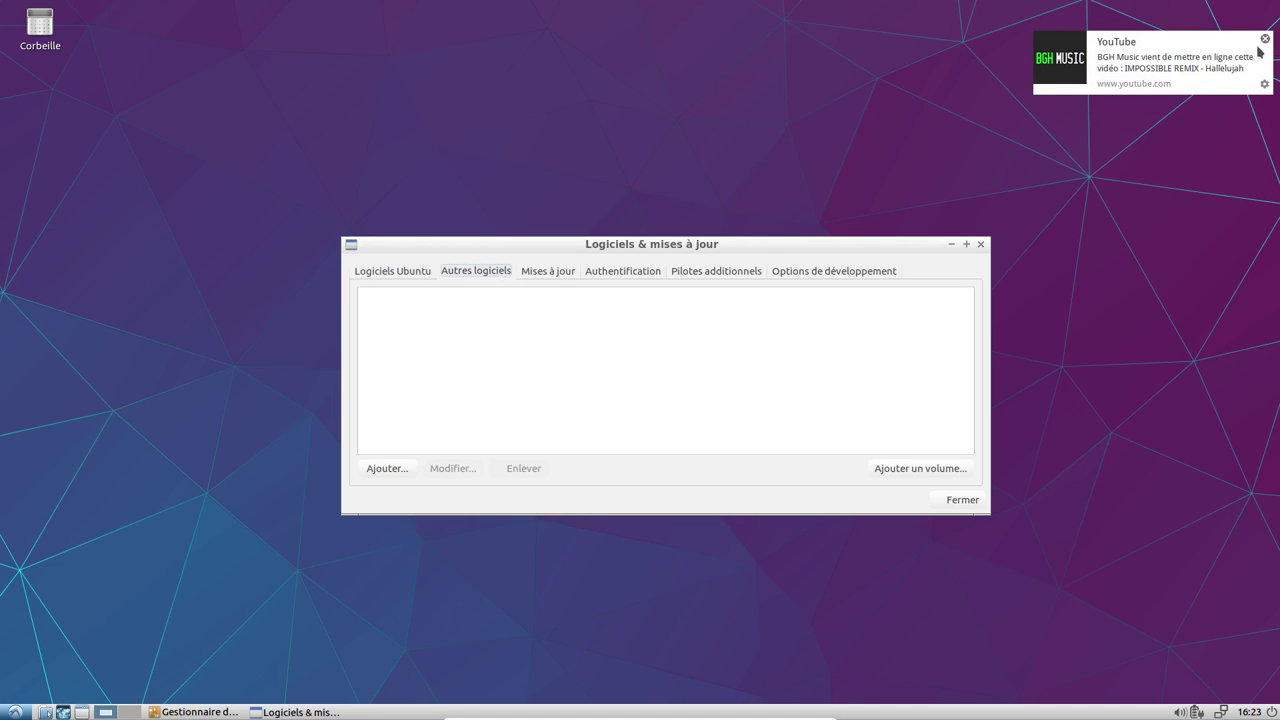
{"action": "left_click", "coordinate": [1265, 40]}
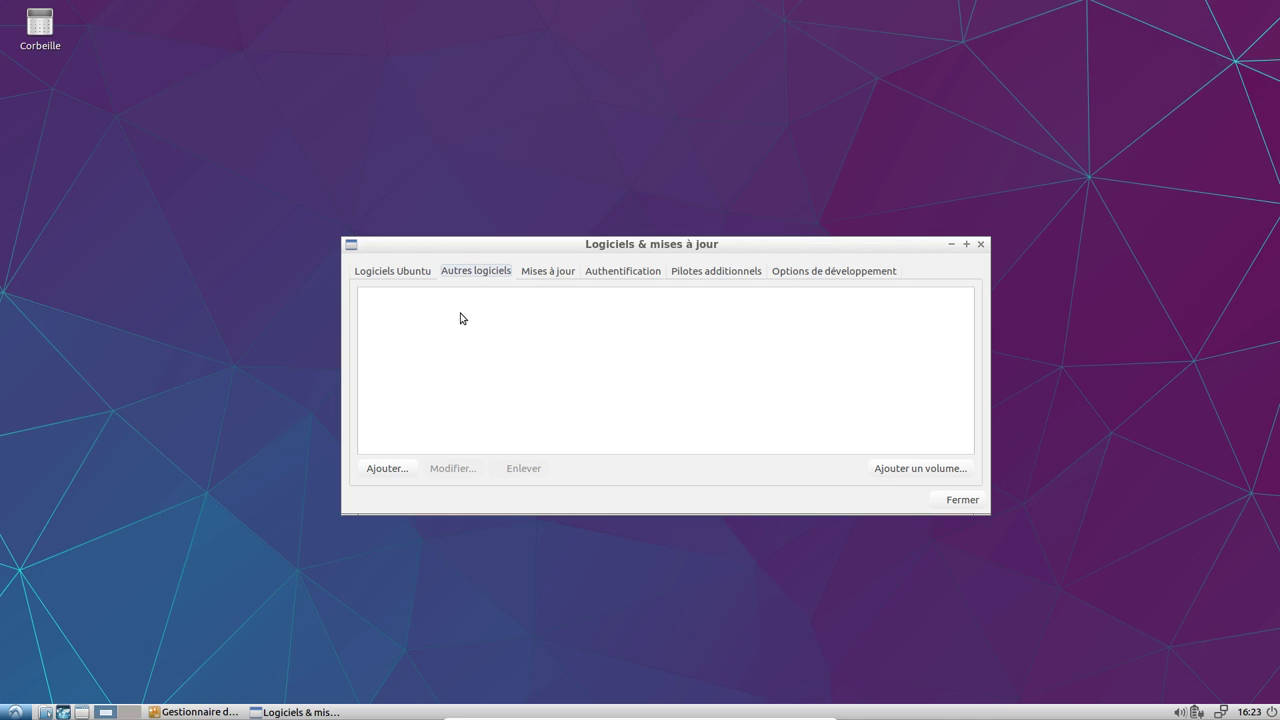
{"action": "left_click", "coordinate": [560, 272]}
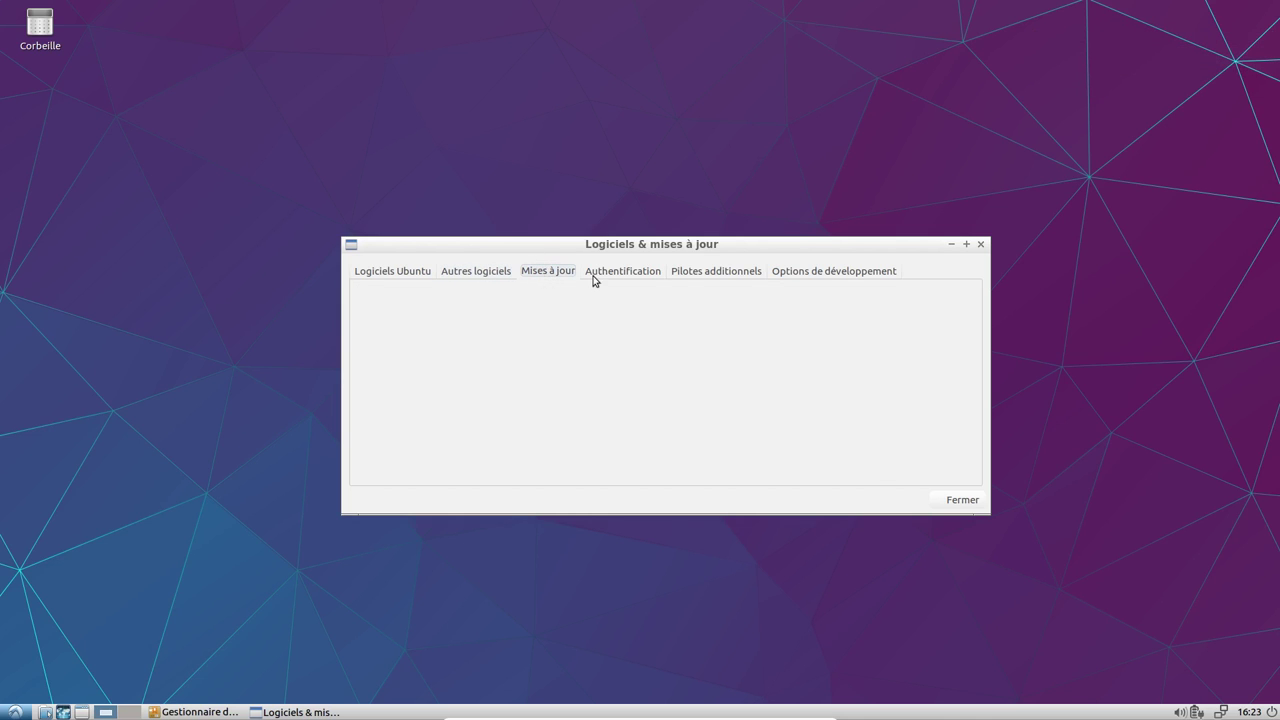
{"action": "left_click", "coordinate": [632, 278]}
{"action": "left_click", "coordinate": [563, 279]}
{"action": "left_click", "coordinate": [801, 273]}
{"action": "left_click", "coordinate": [389, 279]}
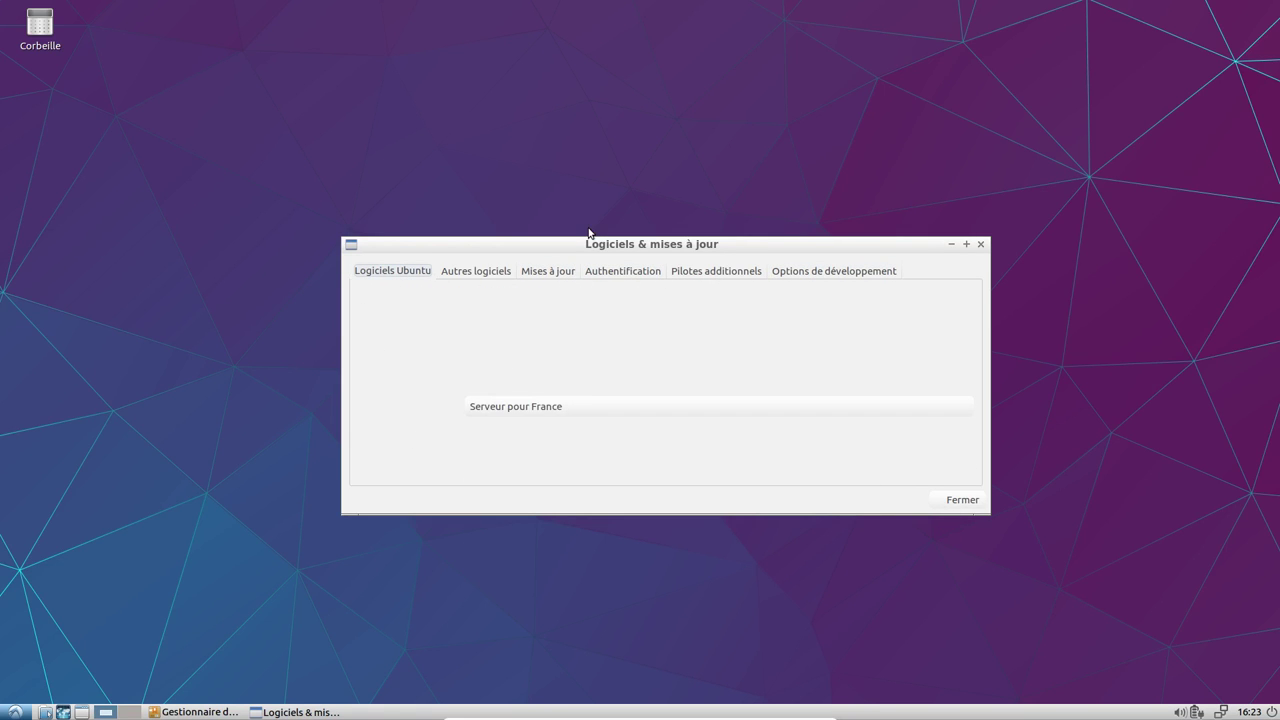
{"action": "left_click_drag", "start_coordinate": [588, 245], "coordinate": [419, 118]}
{"action": "left_click", "coordinate": [786, 373]}
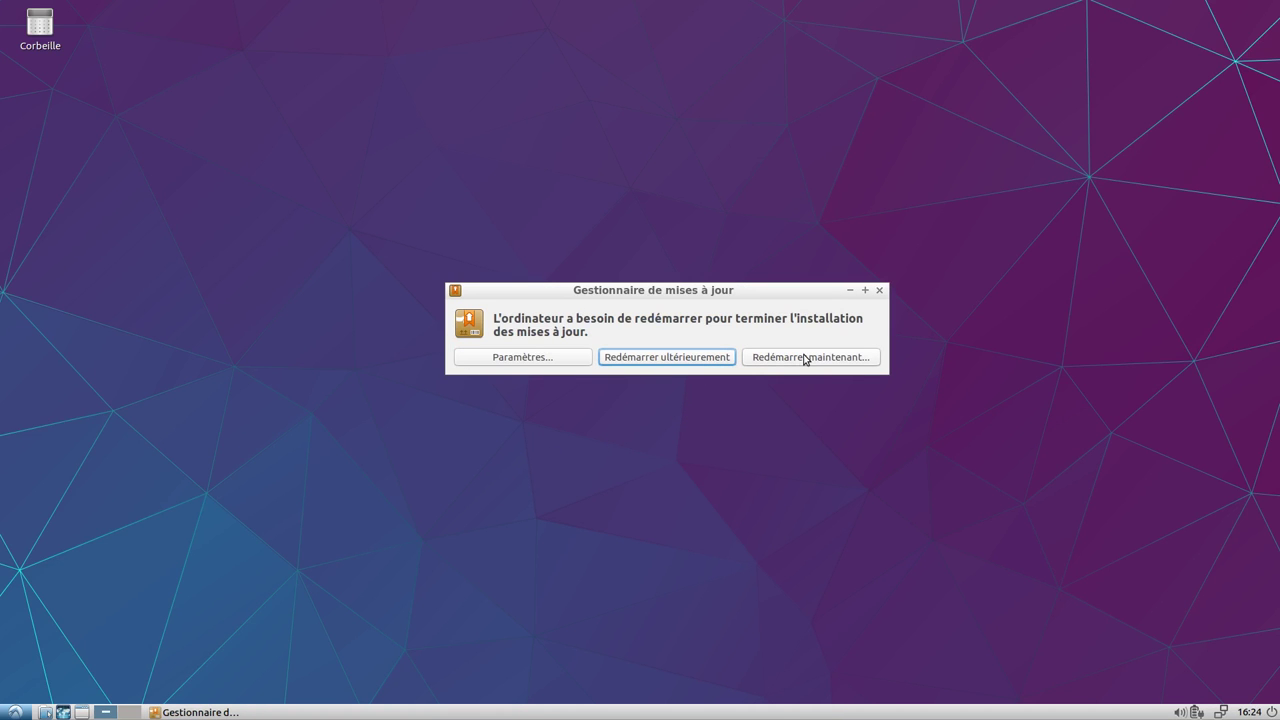
- Restart the computer to finish installing the updates, and log back in with the account password
{"action": "left_click", "coordinate": [805, 359]}
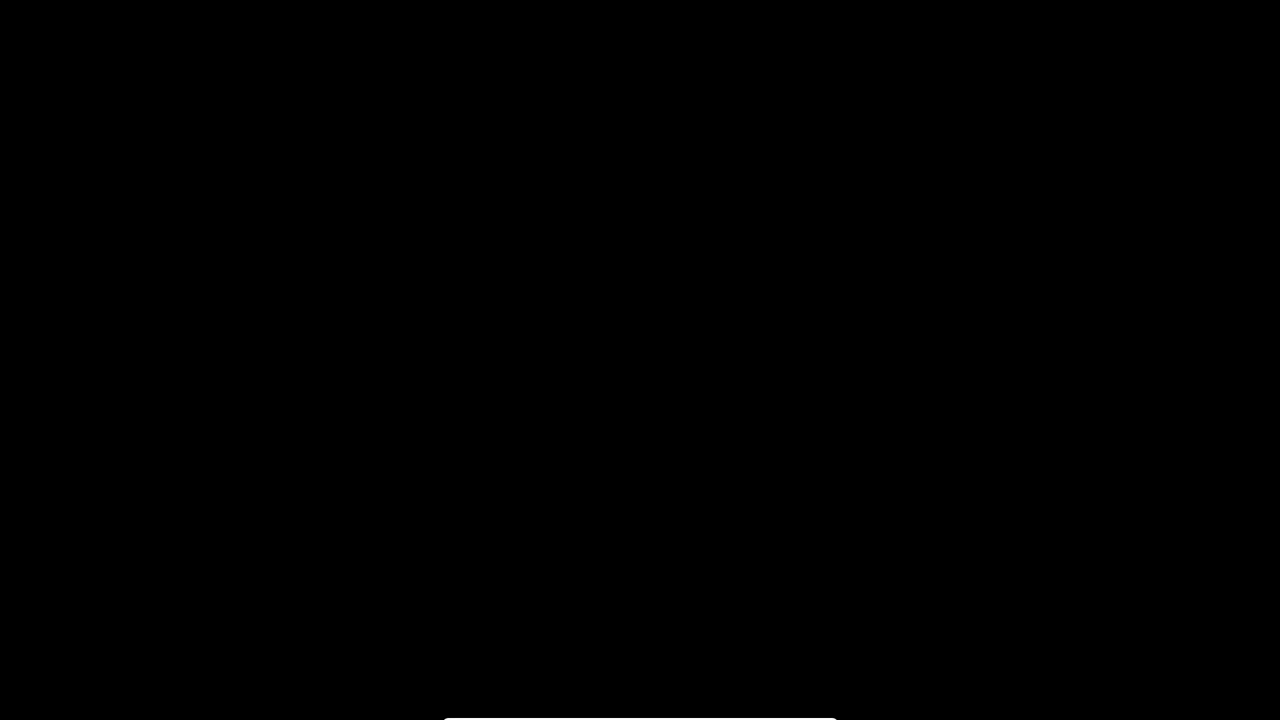
{"action": "type", "text": "****"}
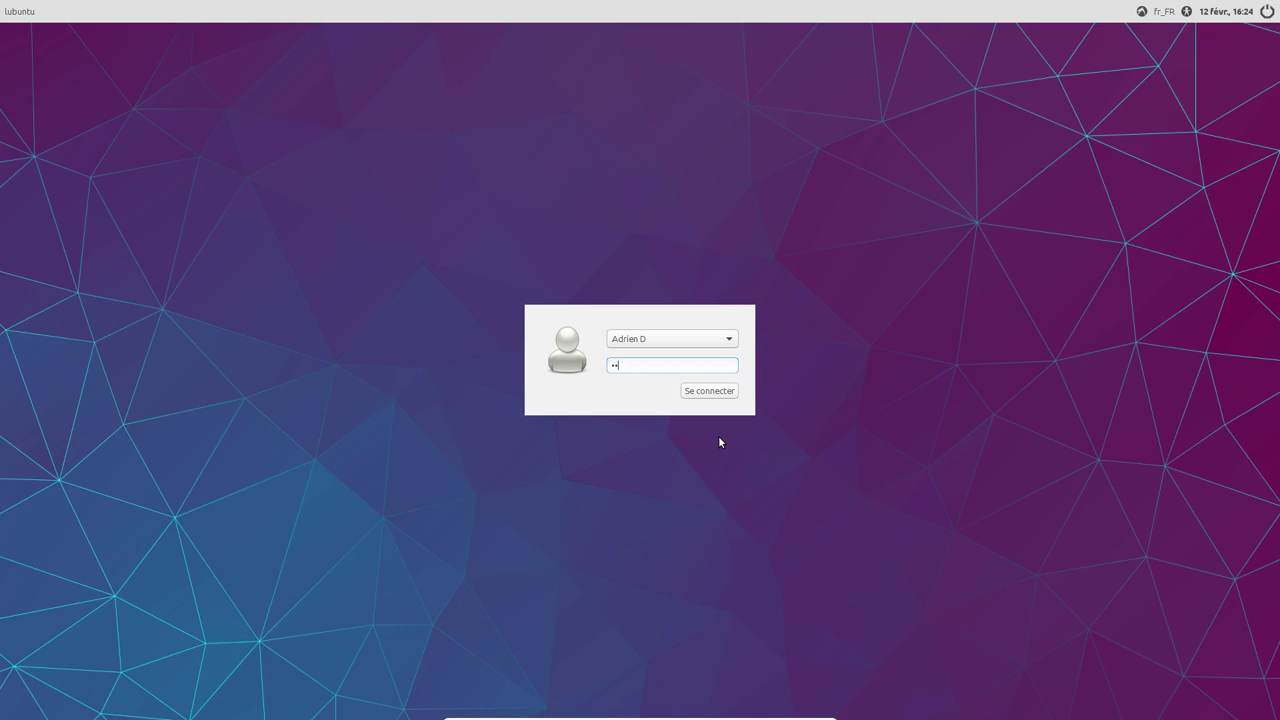
{"action": "key", "text": "Return"}
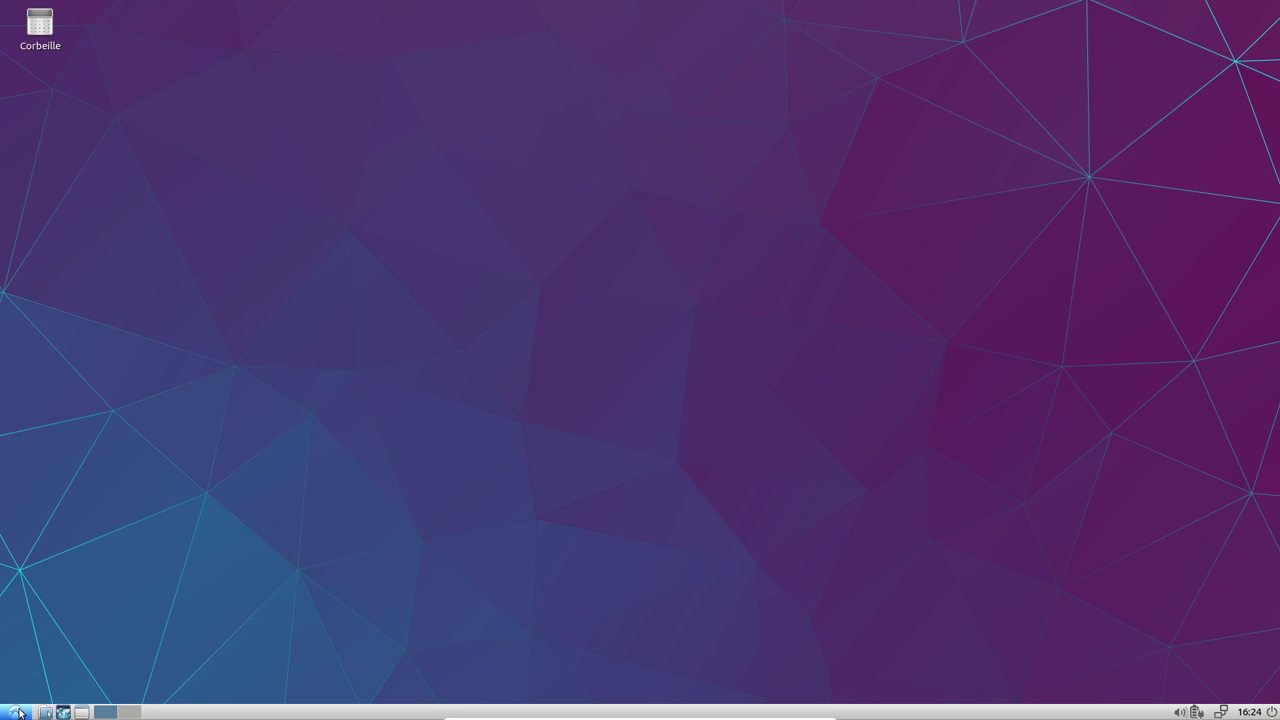
- Reopen the software and updates settings, review the software sources, update, authentication and developer options, and close the window
{"action": "left_click", "coordinate": [15, 712]}
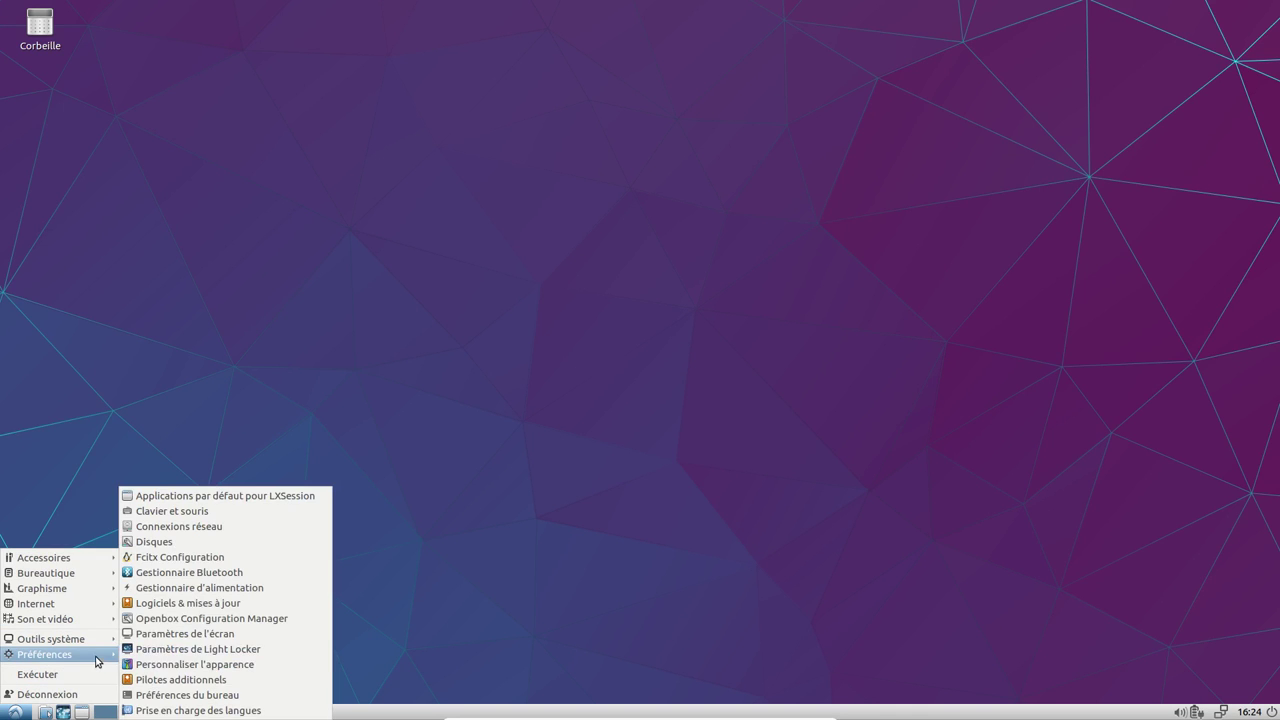
{"action": "left_click", "coordinate": [249, 603]}
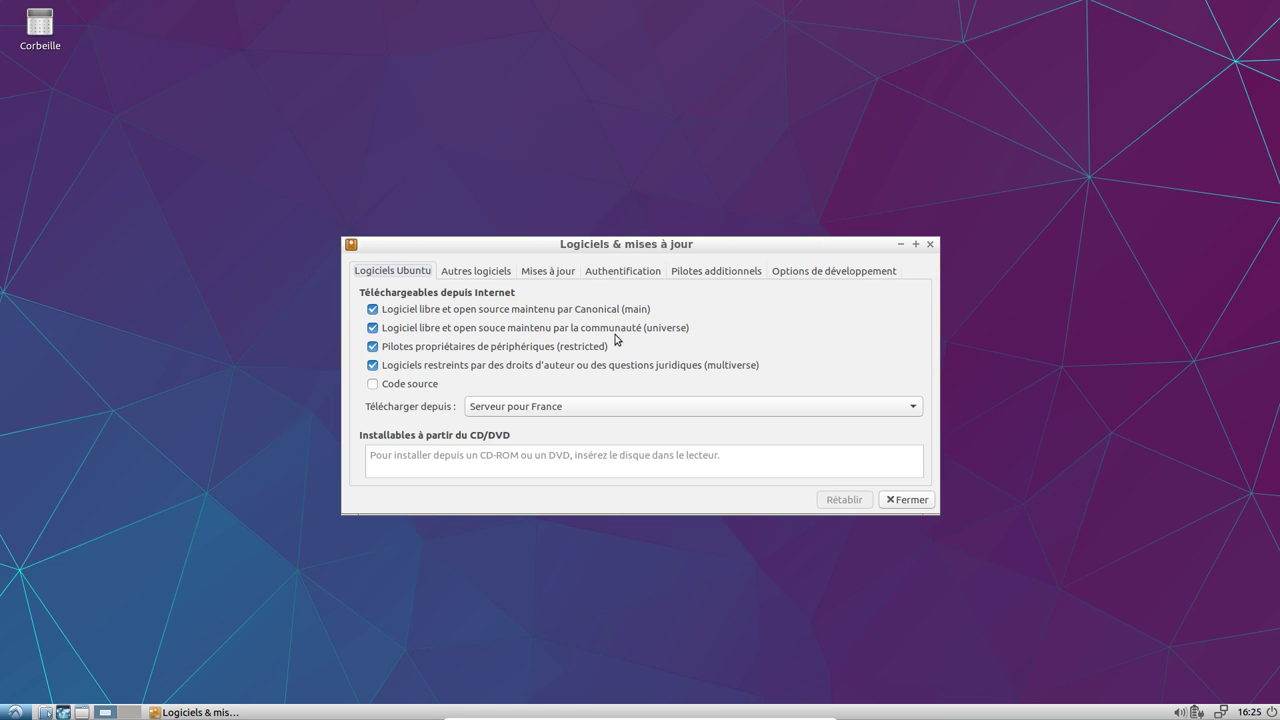
{"action": "left_click", "coordinate": [487, 274]}
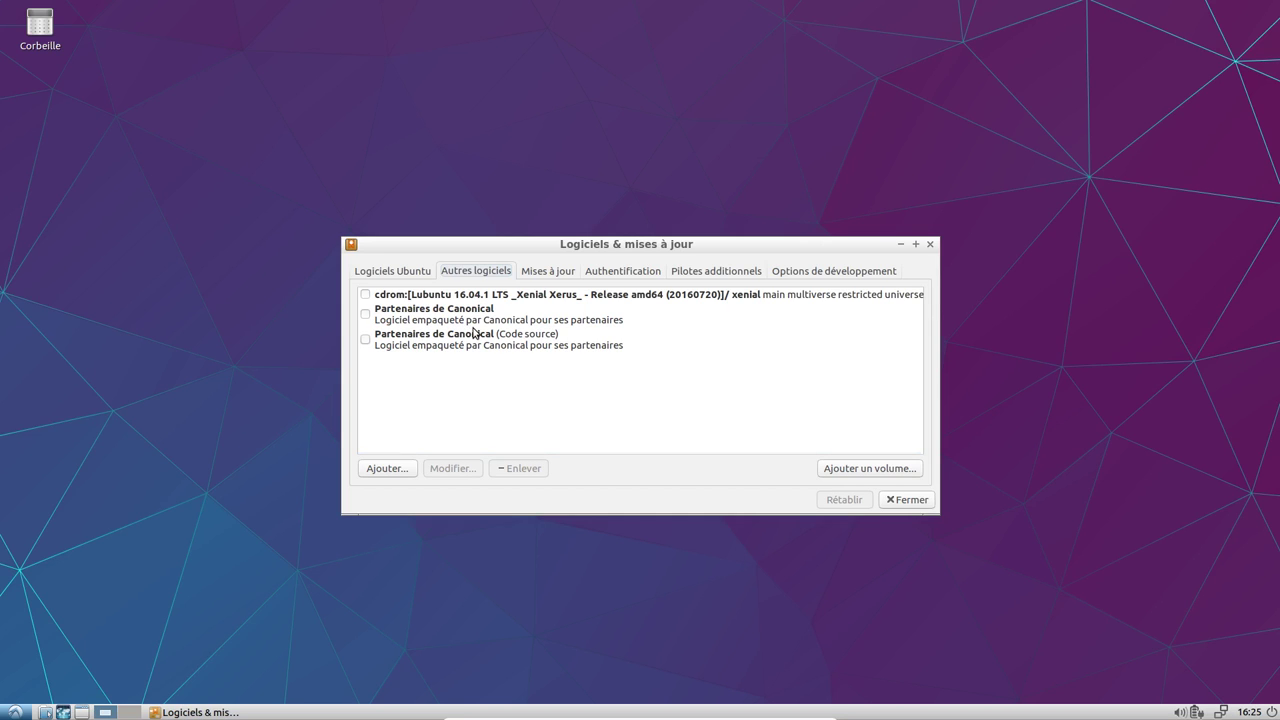
{"action": "left_click", "coordinate": [539, 274]}
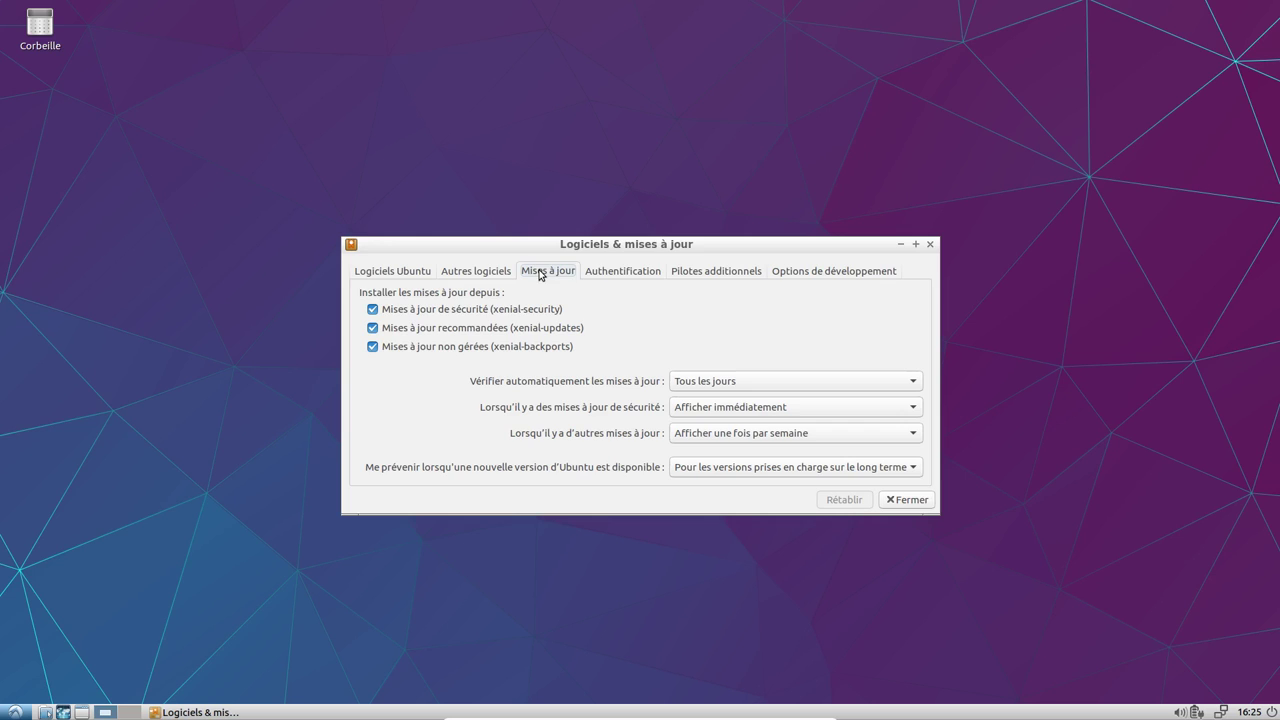
{"action": "left_click", "coordinate": [634, 276]}
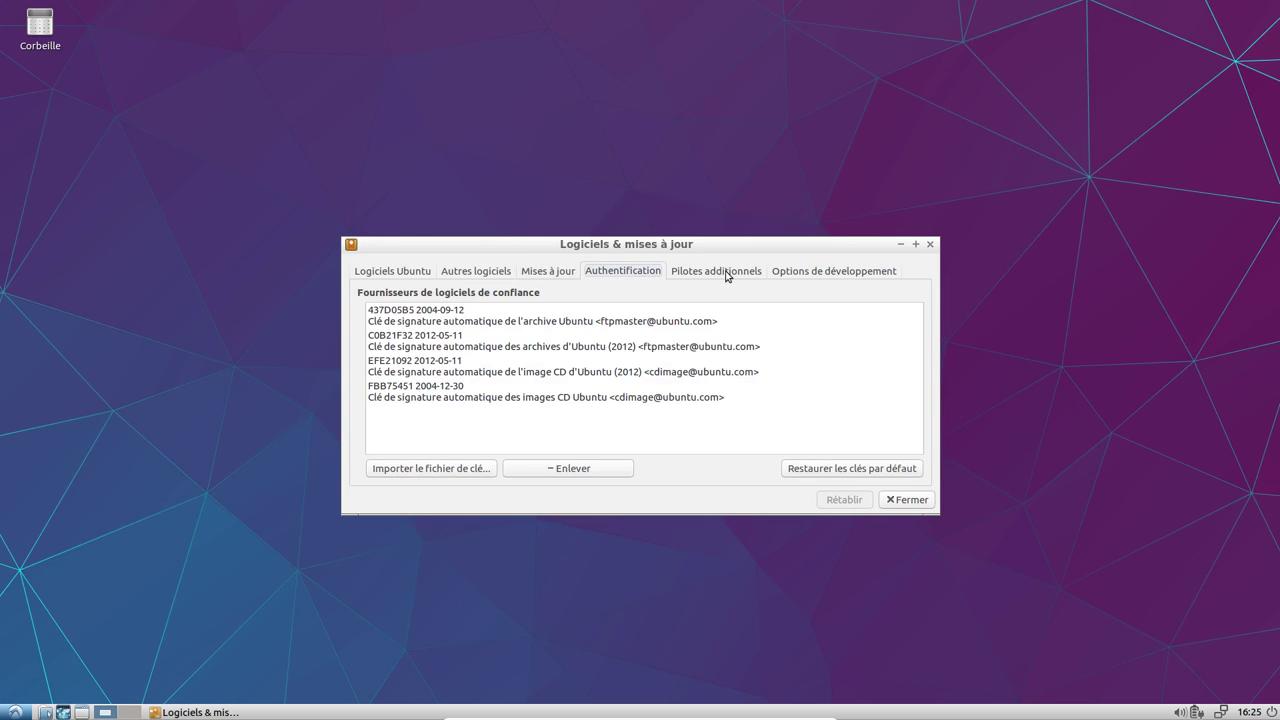
{"action": "left_click", "coordinate": [821, 272]}
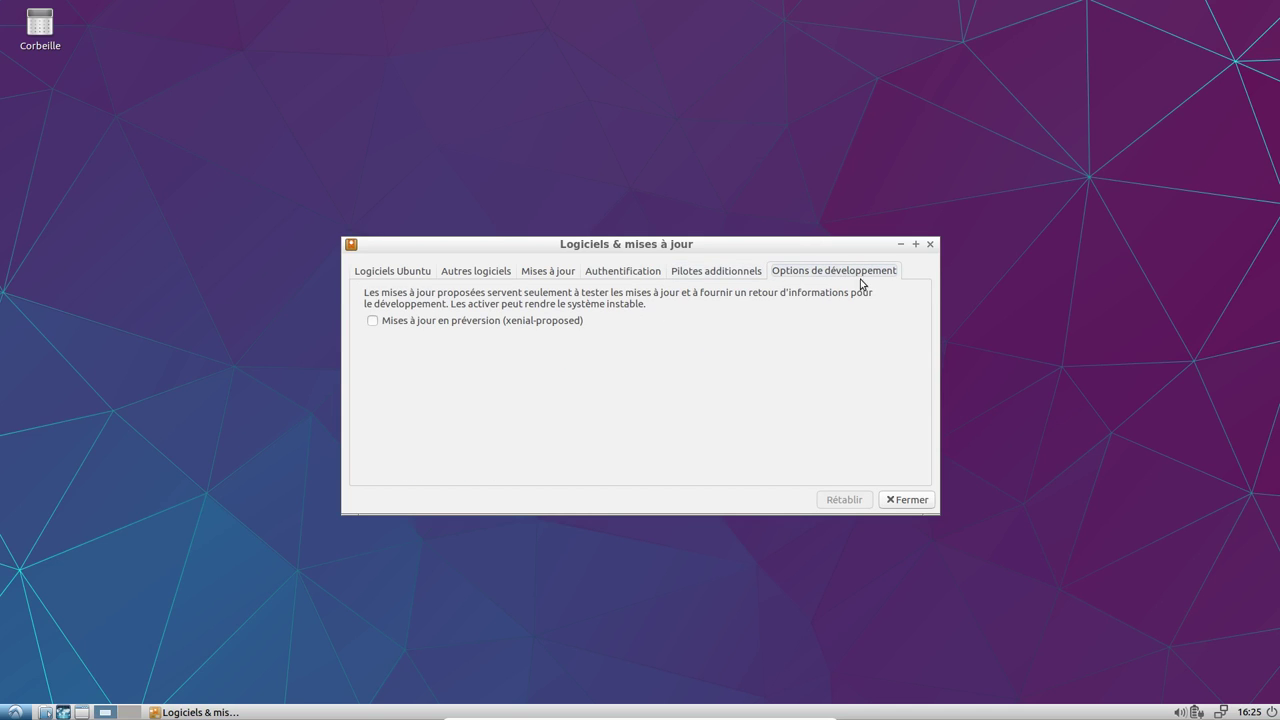
{"action": "left_click", "coordinate": [884, 500]}
- Open the Lubuntu software centre, Logithèque Lubuntu
{"action": "left_click", "coordinate": [14, 712]}
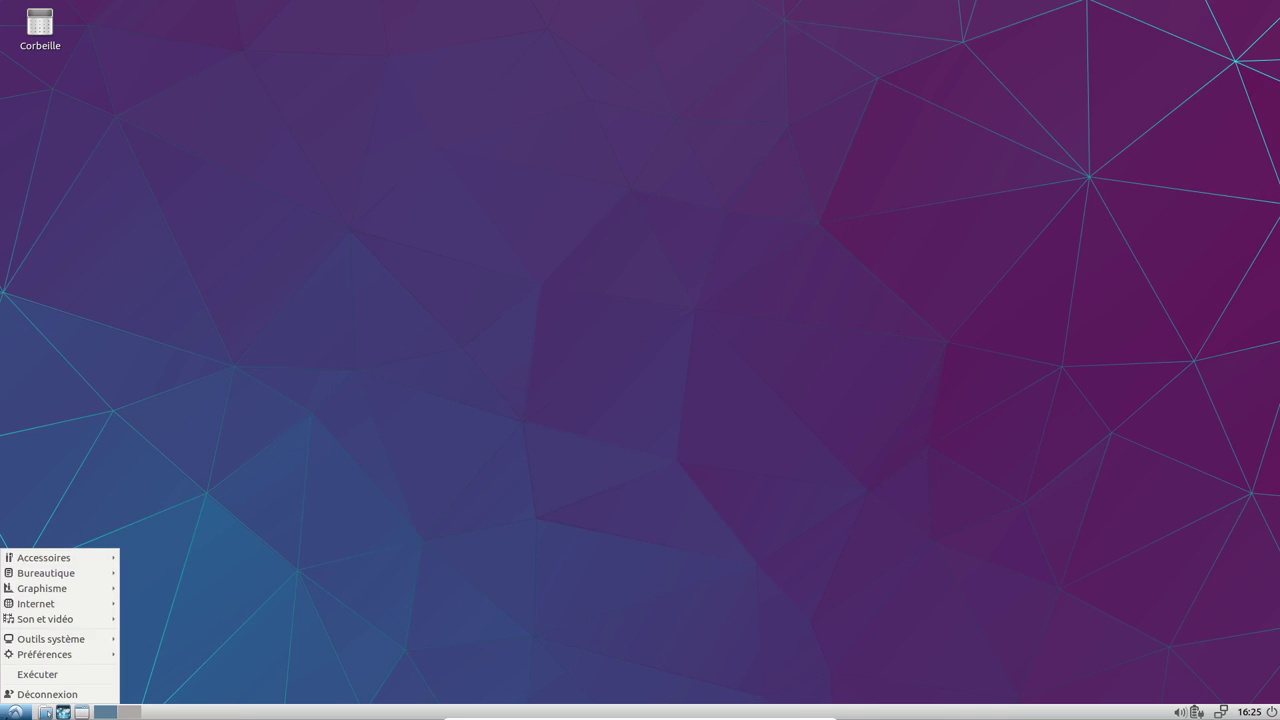
{"action": "mouse_move", "coordinate": [92, 592]}
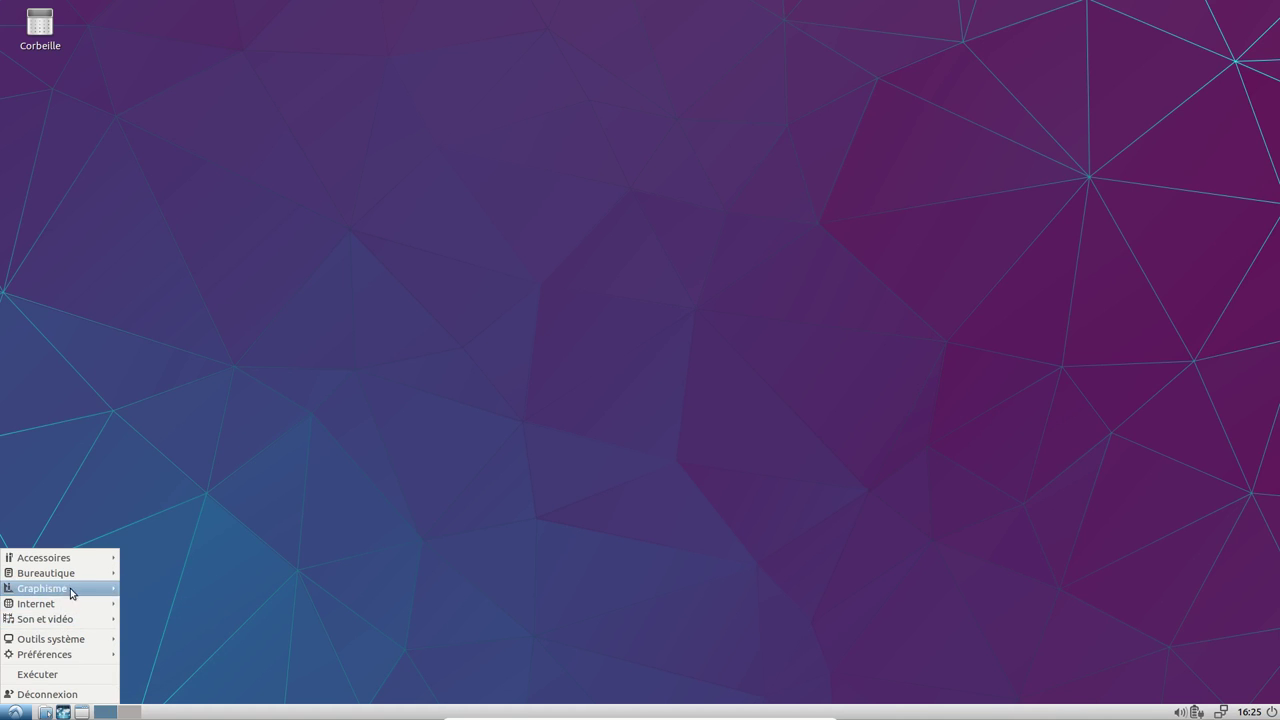
{"action": "mouse_move", "coordinate": [82, 658]}
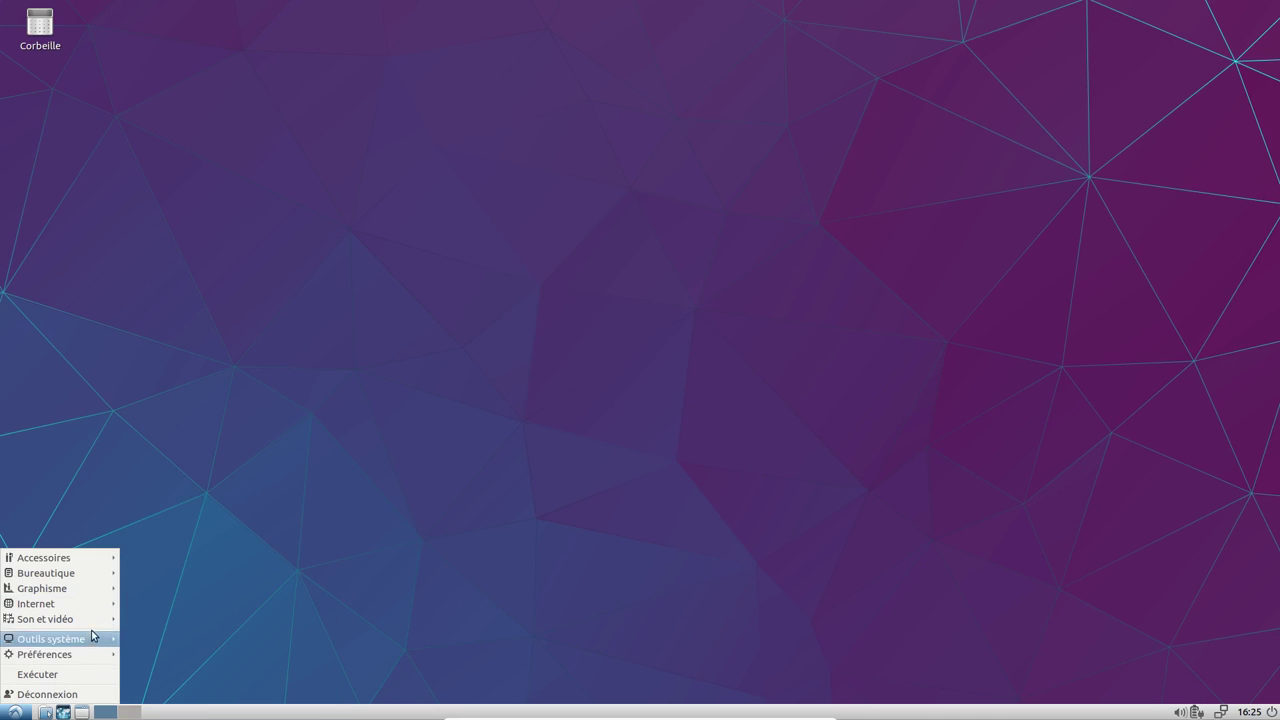
{"action": "left_click", "coordinate": [181, 651]}
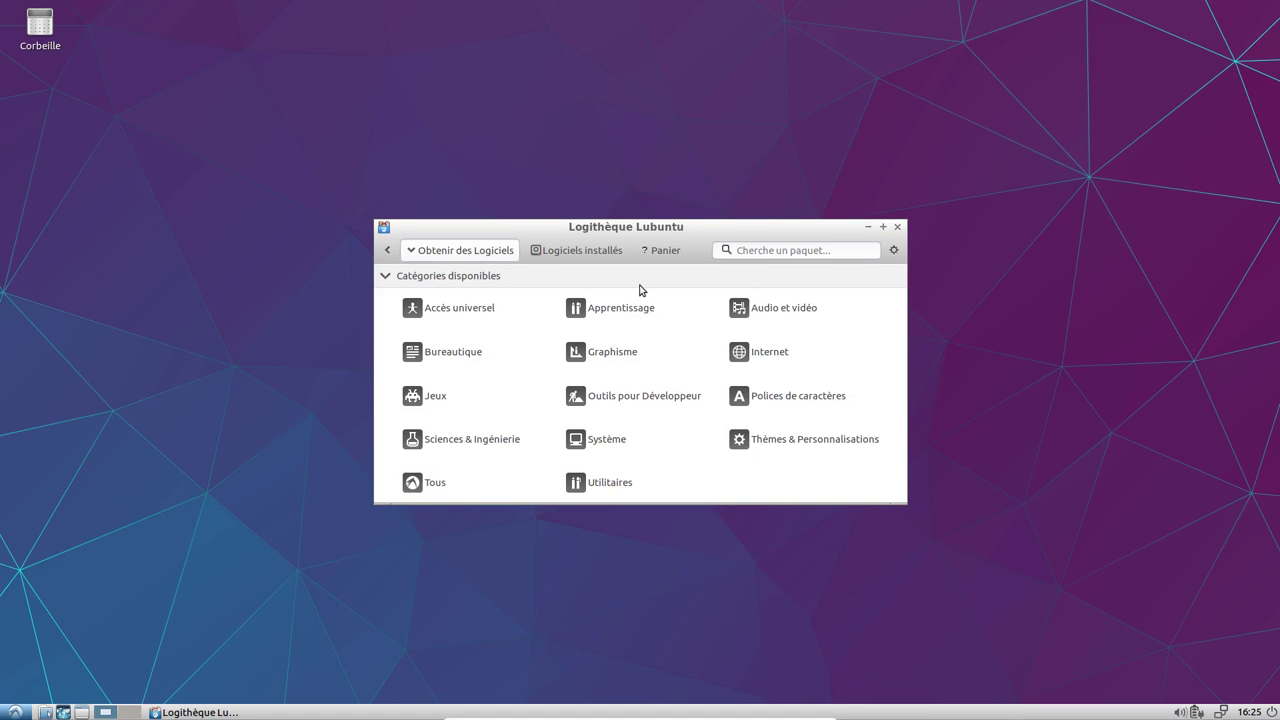
{"action": "left_click", "coordinate": [757, 221]}
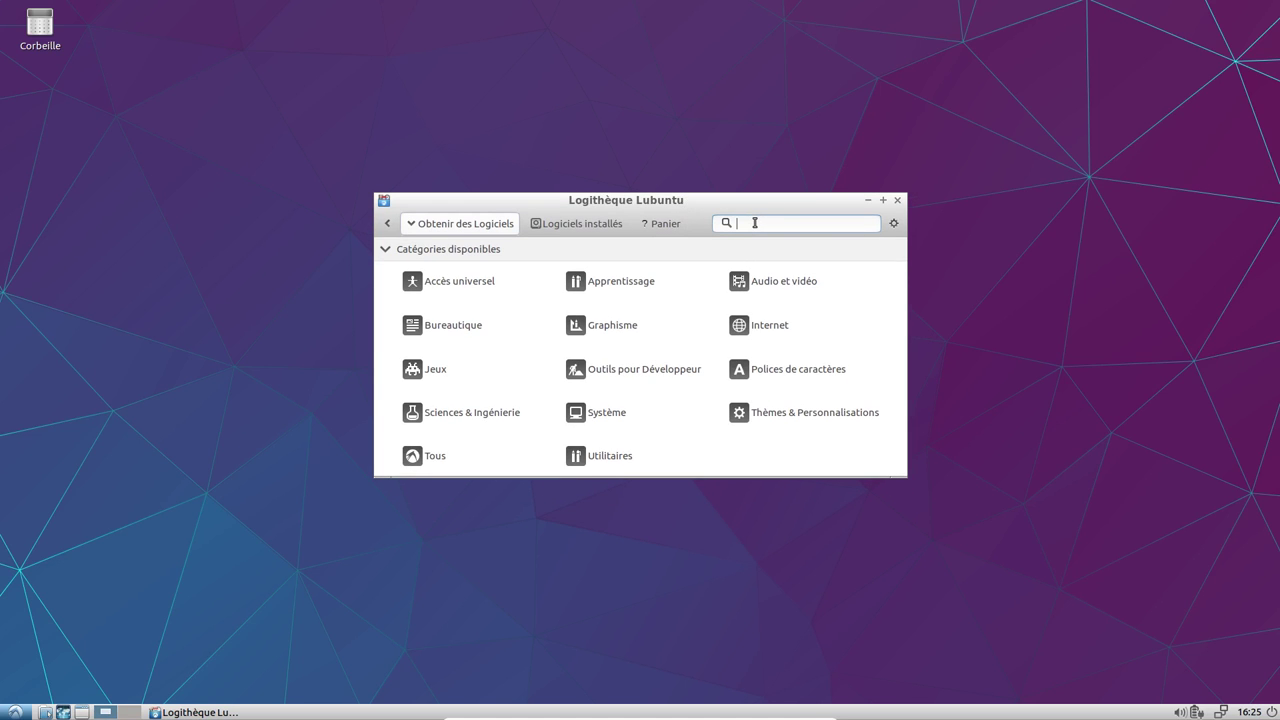
- Browse the Bureautique category and add the Libreoffice package to the basket
{"action": "left_click", "coordinate": [443, 338]}
{"action": "scroll", "coordinate": [608, 372], "scroll_direction": "down", "scroll_amount": 6}
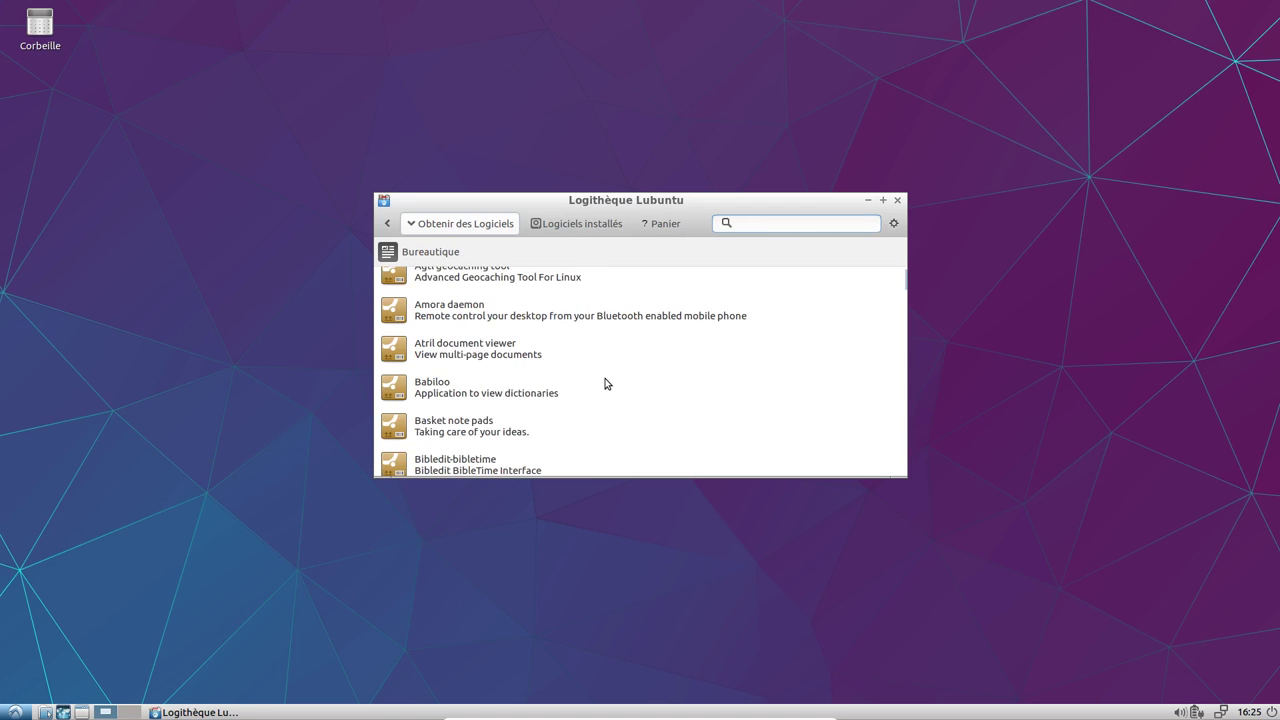
{"action": "left_click_drag", "start_coordinate": [903, 297], "coordinate": [894, 383]}
{"action": "left_click", "coordinate": [451, 334]}
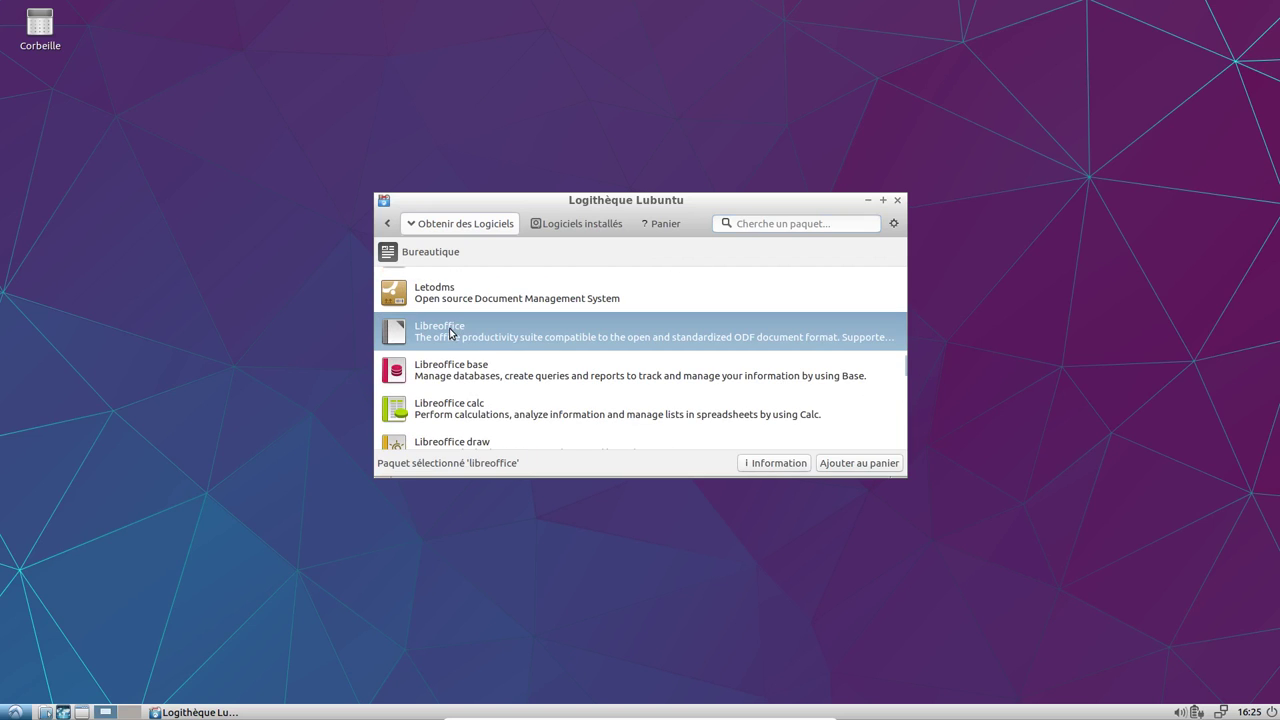
{"action": "left_click", "coordinate": [873, 471]}
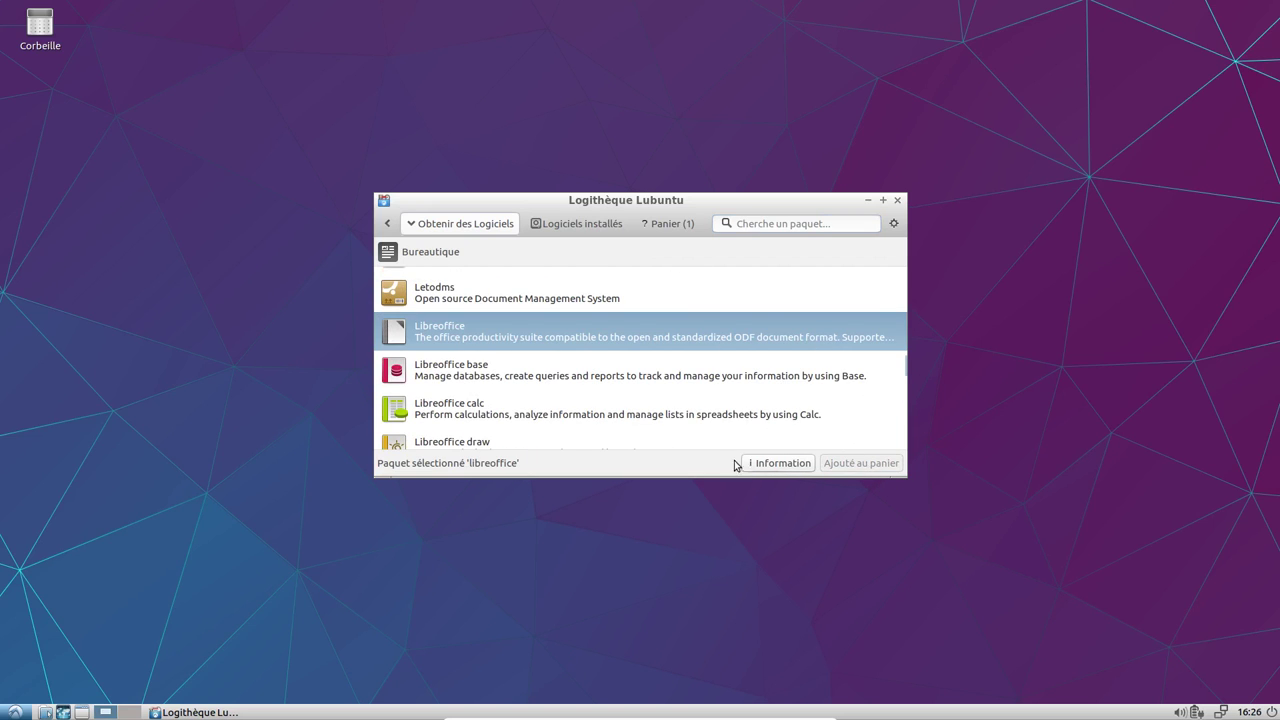
- Add Libreoffice calc, Libreoffice impress and Libreoffice writer to the basket
{"action": "left_click", "coordinate": [496, 372]}
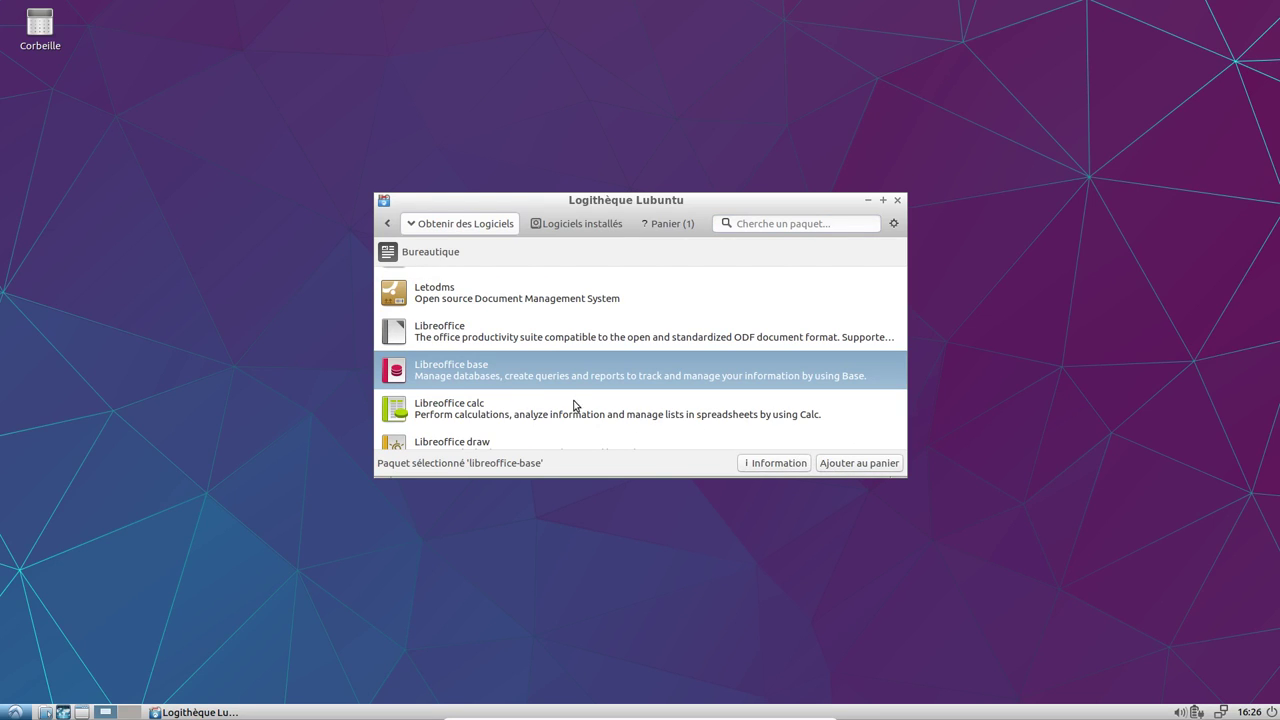
{"action": "left_click", "coordinate": [486, 414]}
{"action": "left_click", "coordinate": [858, 463]}
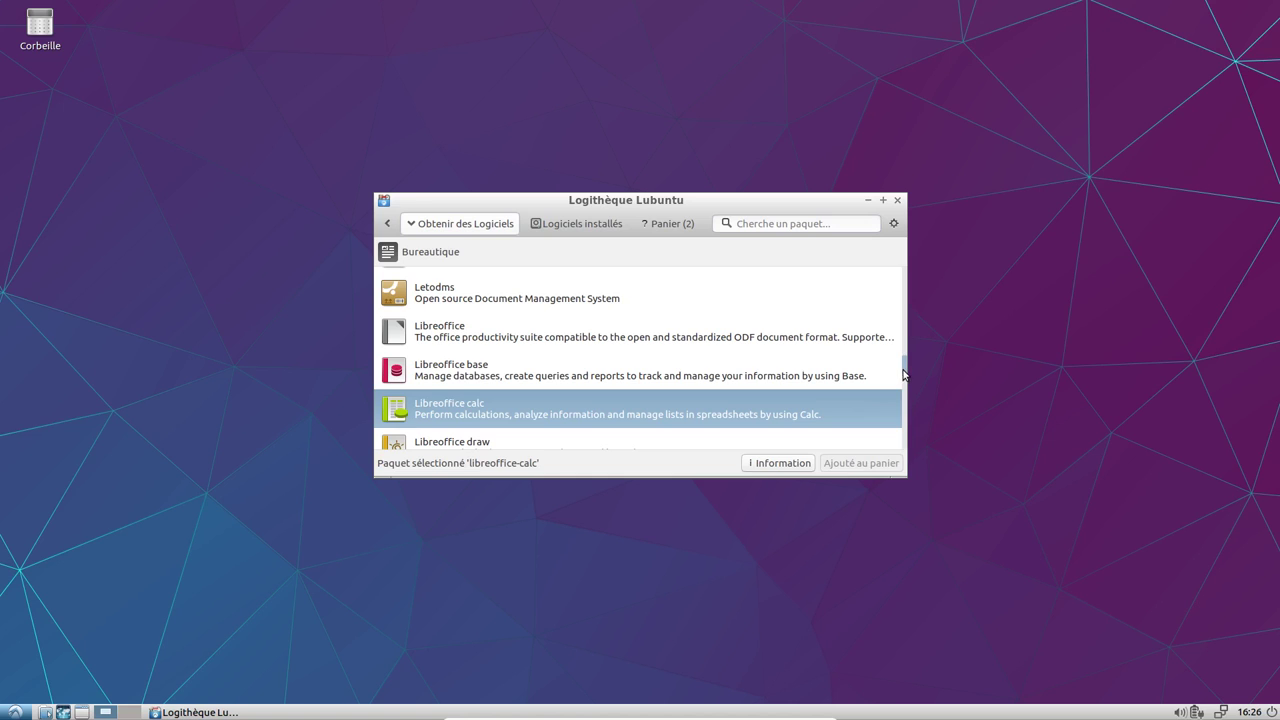
{"action": "scroll", "coordinate": [903, 372], "scroll_direction": "down", "scroll_amount": 3}
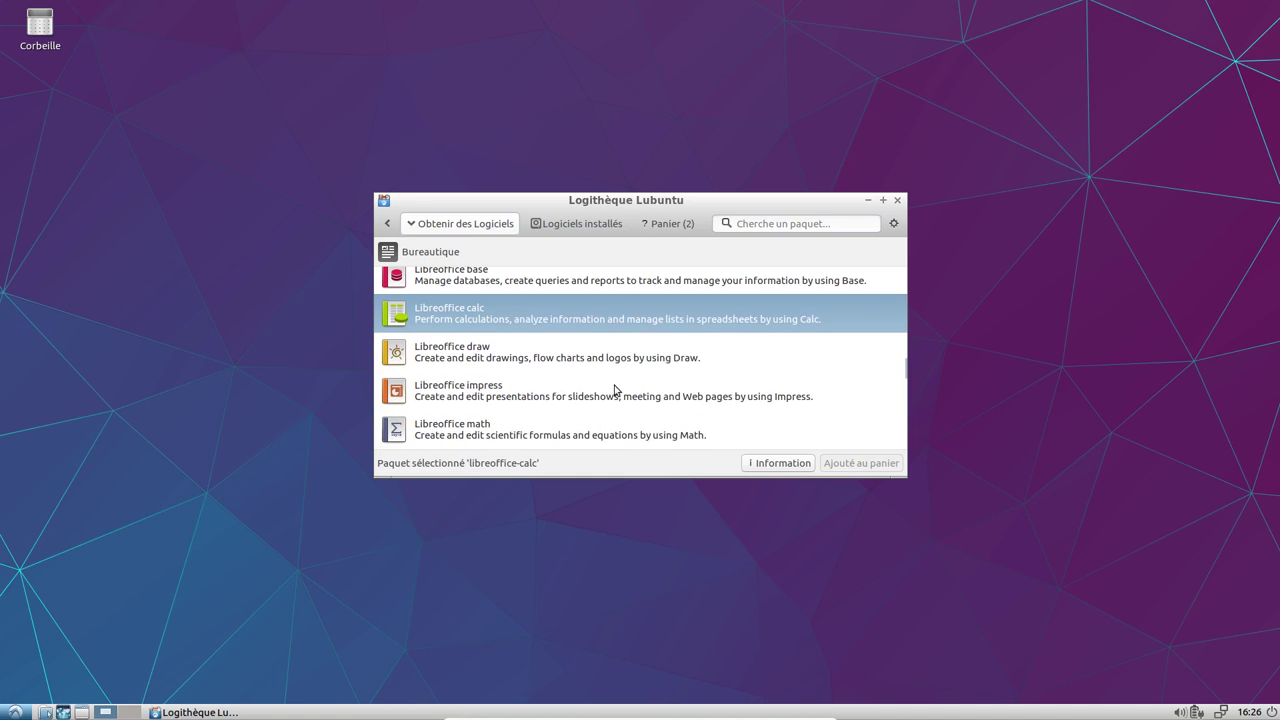
{"action": "left_click", "coordinate": [550, 400]}
{"action": "left_click", "coordinate": [858, 463]}
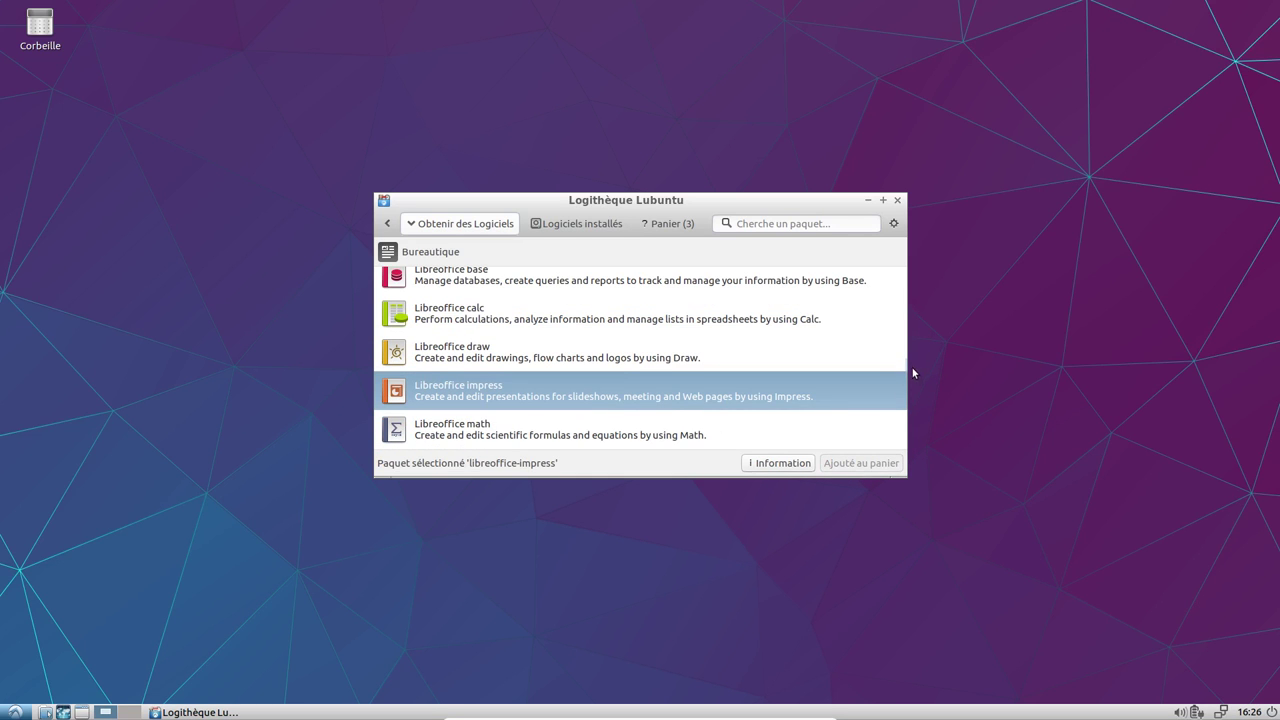
{"action": "scroll", "coordinate": [909, 371], "scroll_direction": "down", "scroll_amount": 3}
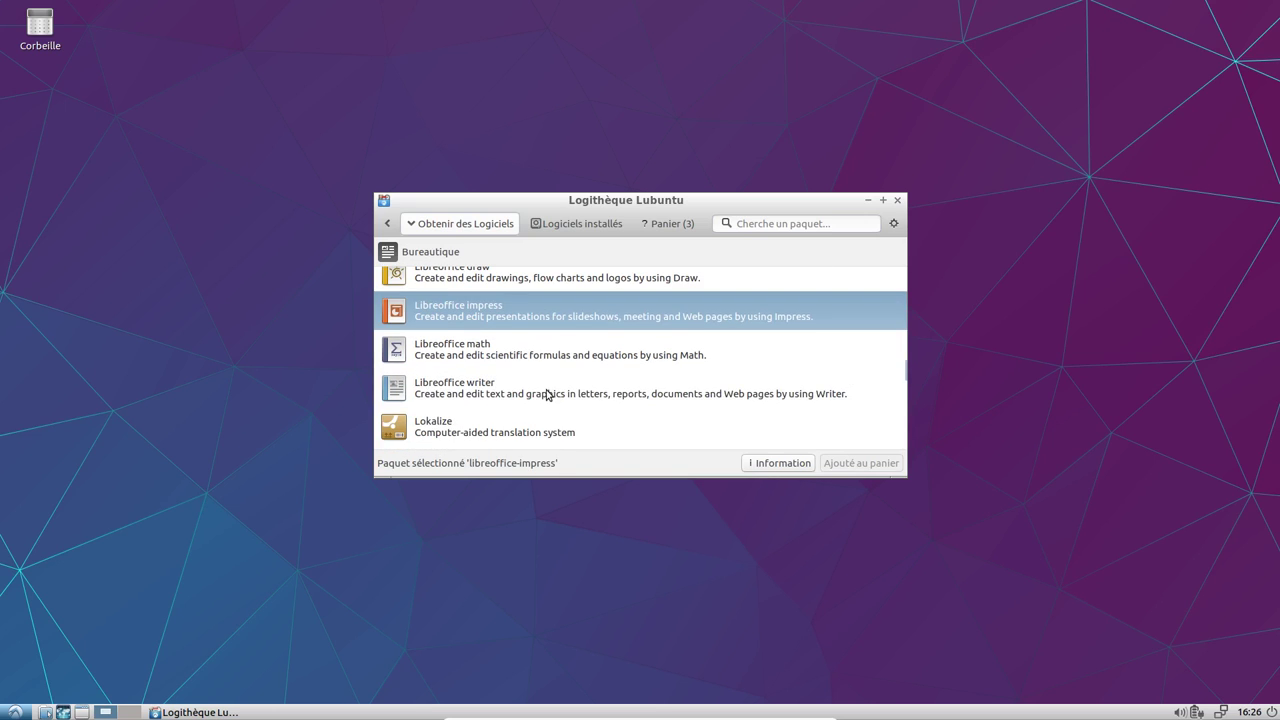
{"action": "left_click", "coordinate": [547, 395]}
{"action": "left_click", "coordinate": [836, 464]}
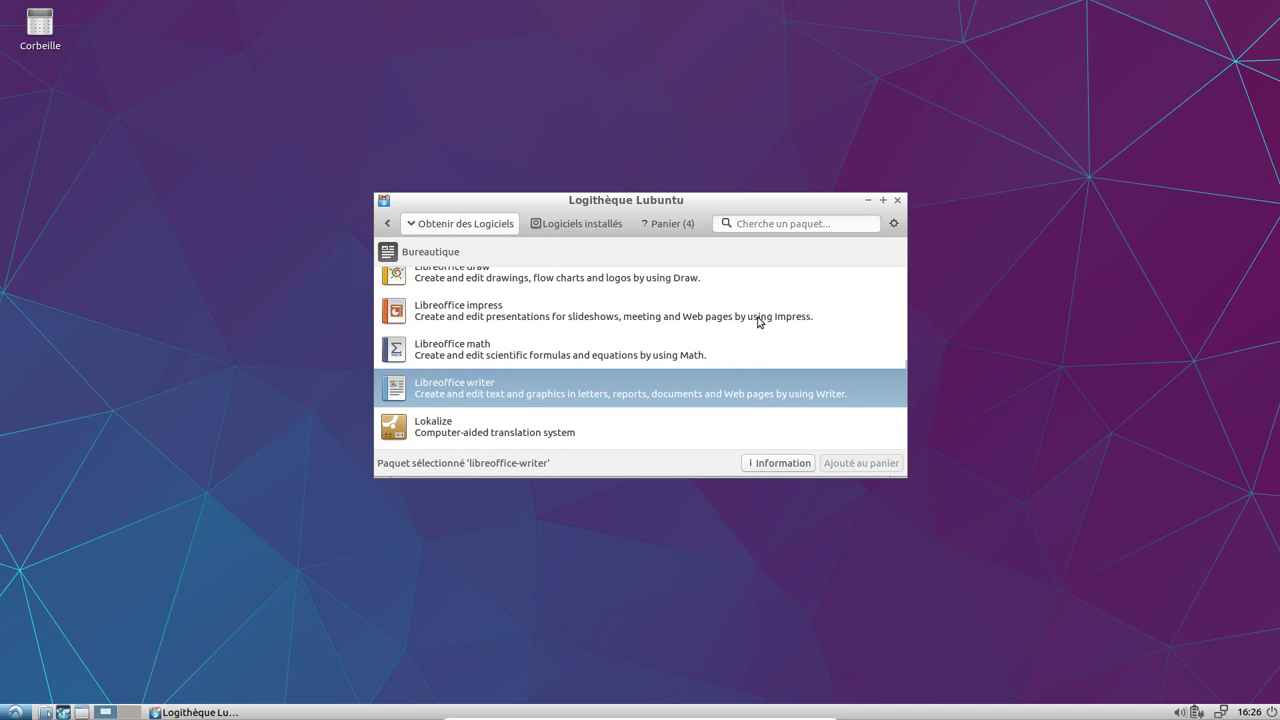
- Search all categories for gimp, add Gimp image editor to the basket, and return to the category overview
{"action": "left_click", "coordinate": [826, 221]}
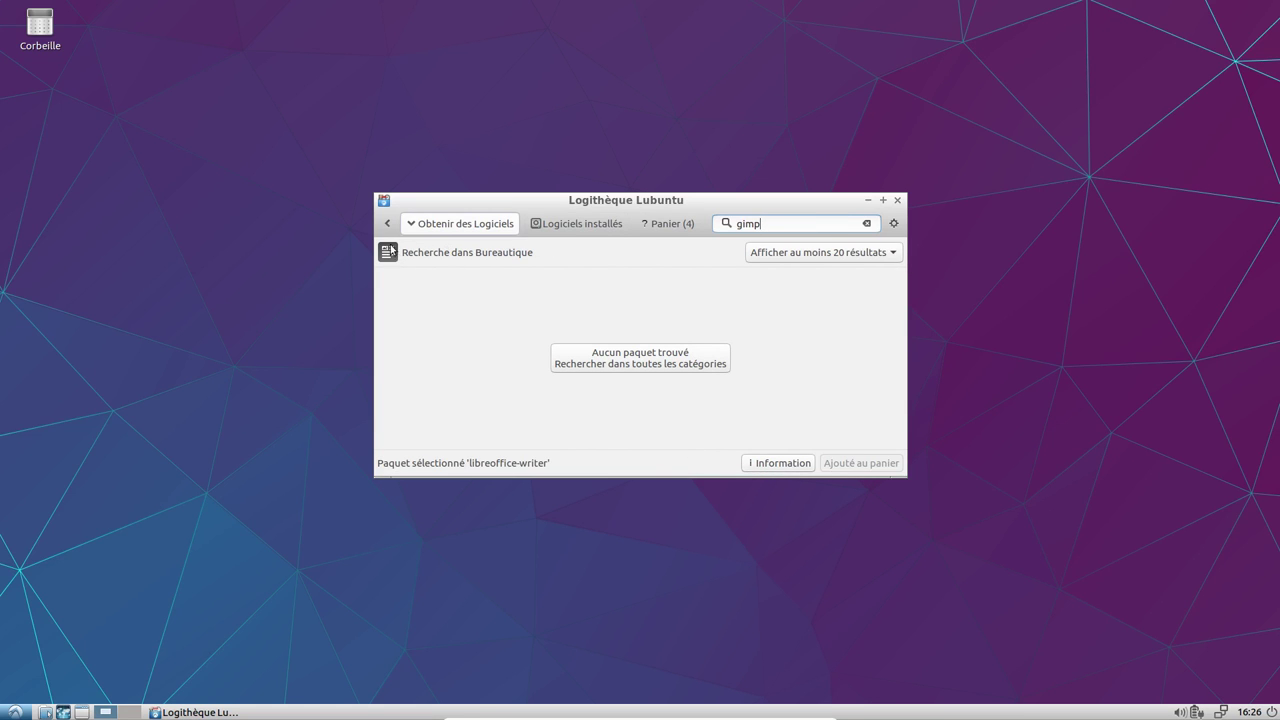
{"action": "left_click", "coordinate": [387, 223]}
{"action": "left_click", "coordinate": [781, 222]}
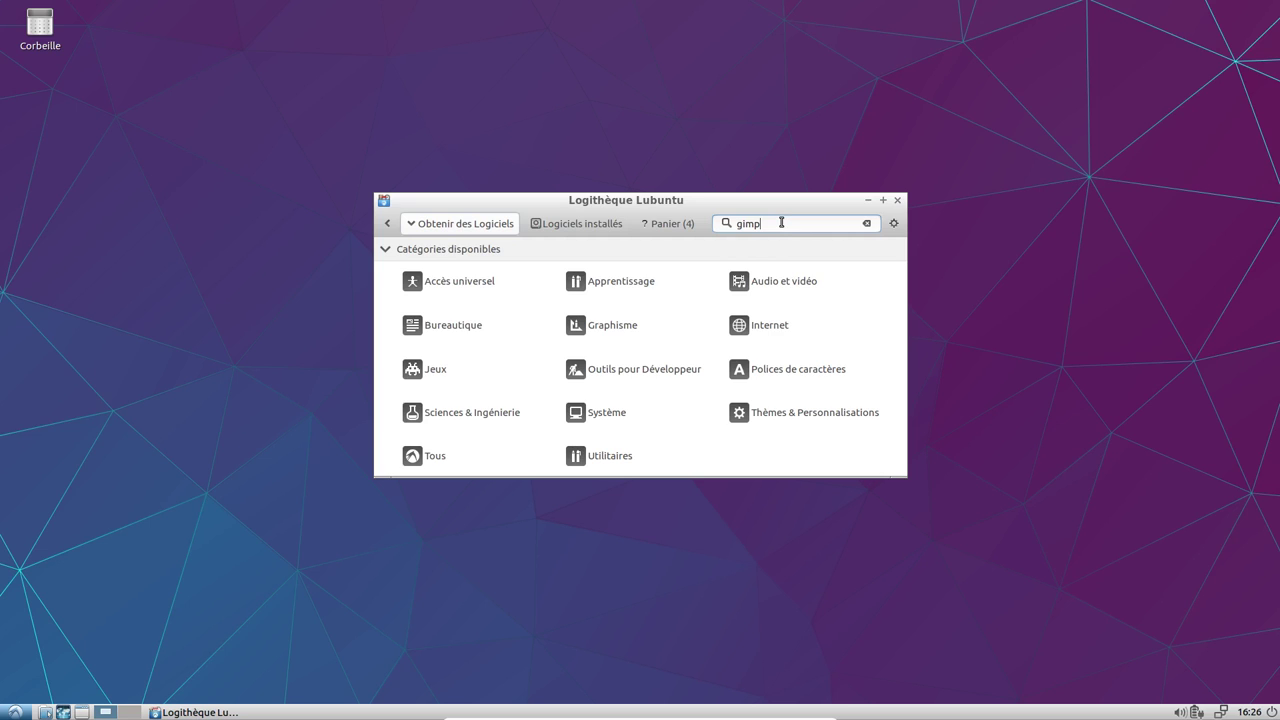
{"action": "key", "text": "Return"}
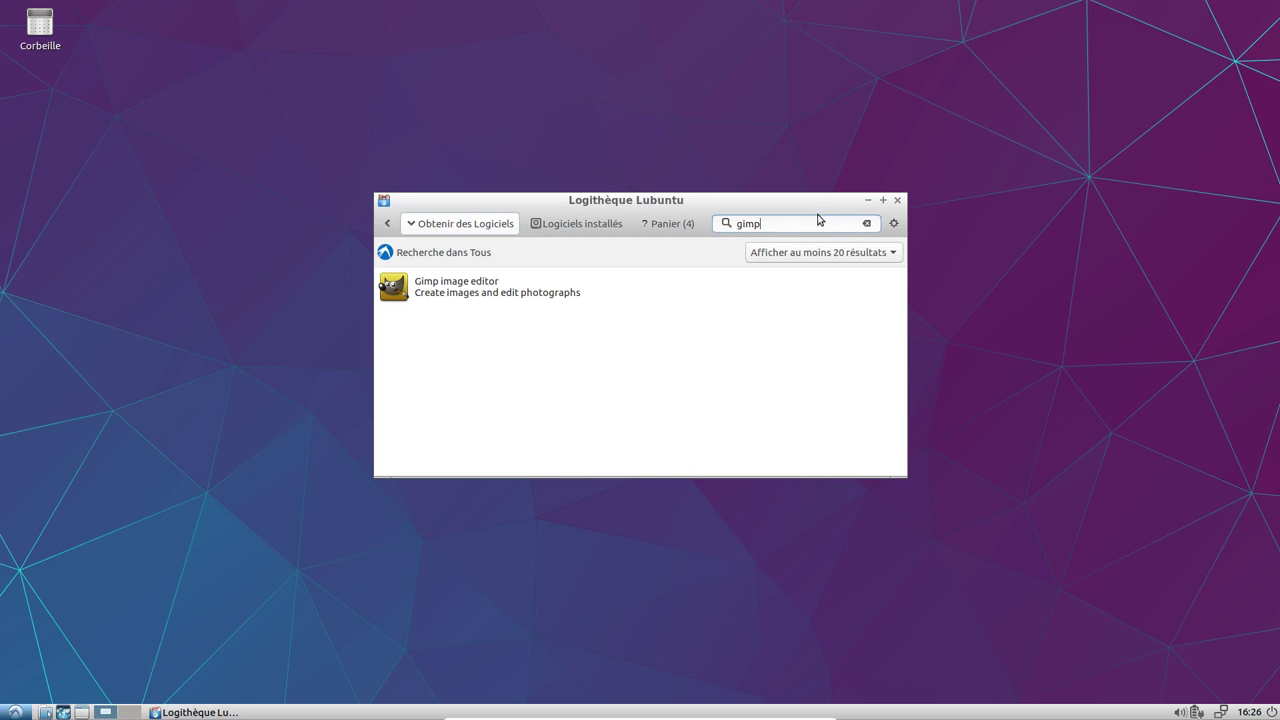
{"action": "left_click", "coordinate": [837, 294]}
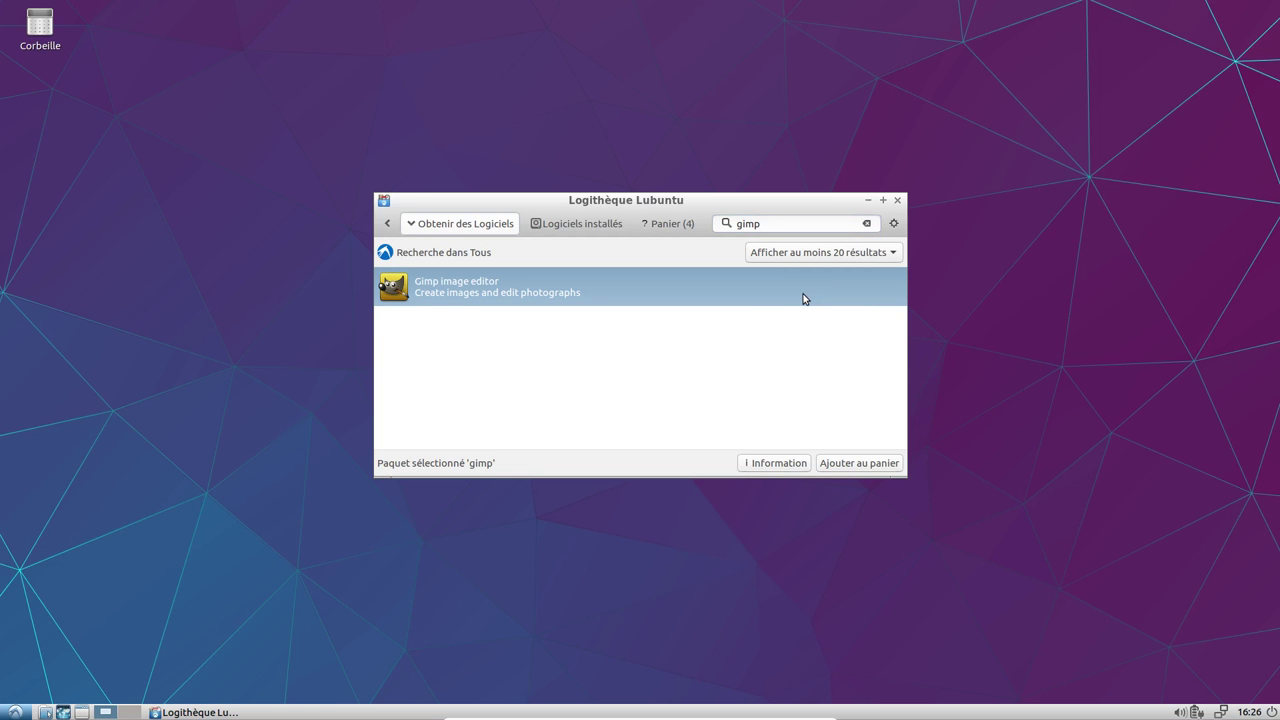
{"action": "left_click", "coordinate": [840, 463]}
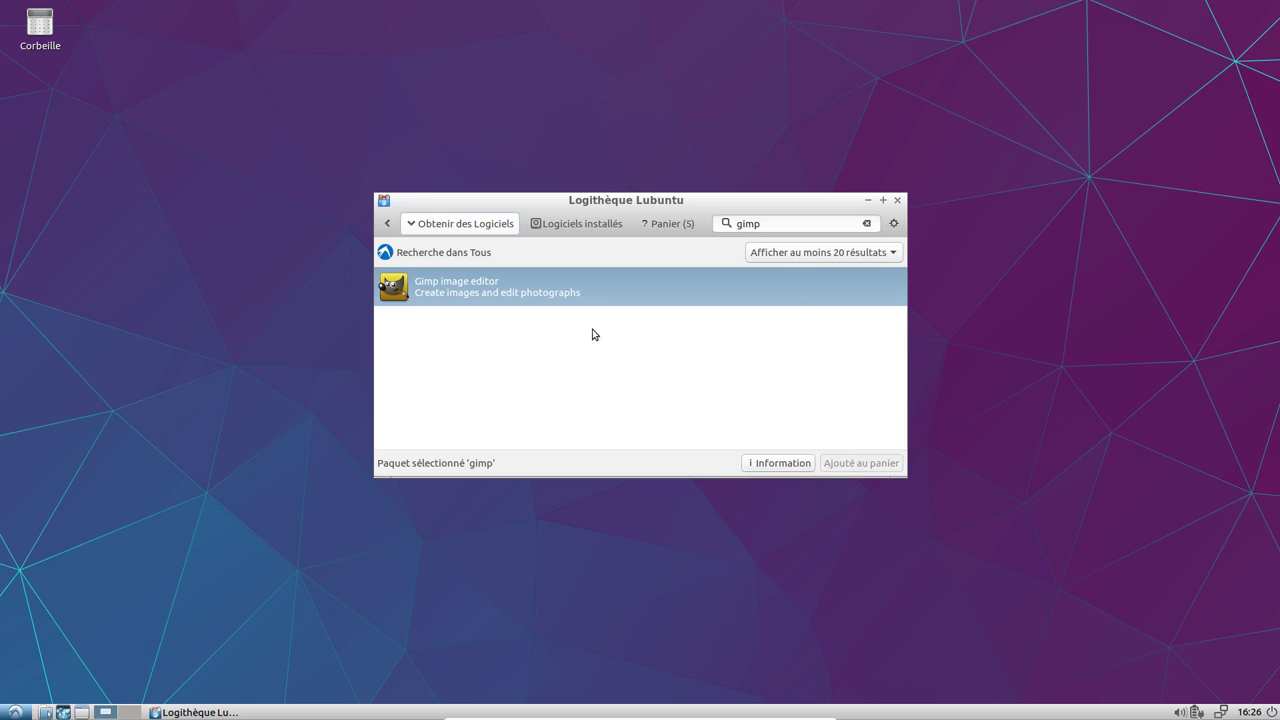
{"action": "left_click", "coordinate": [386, 225]}
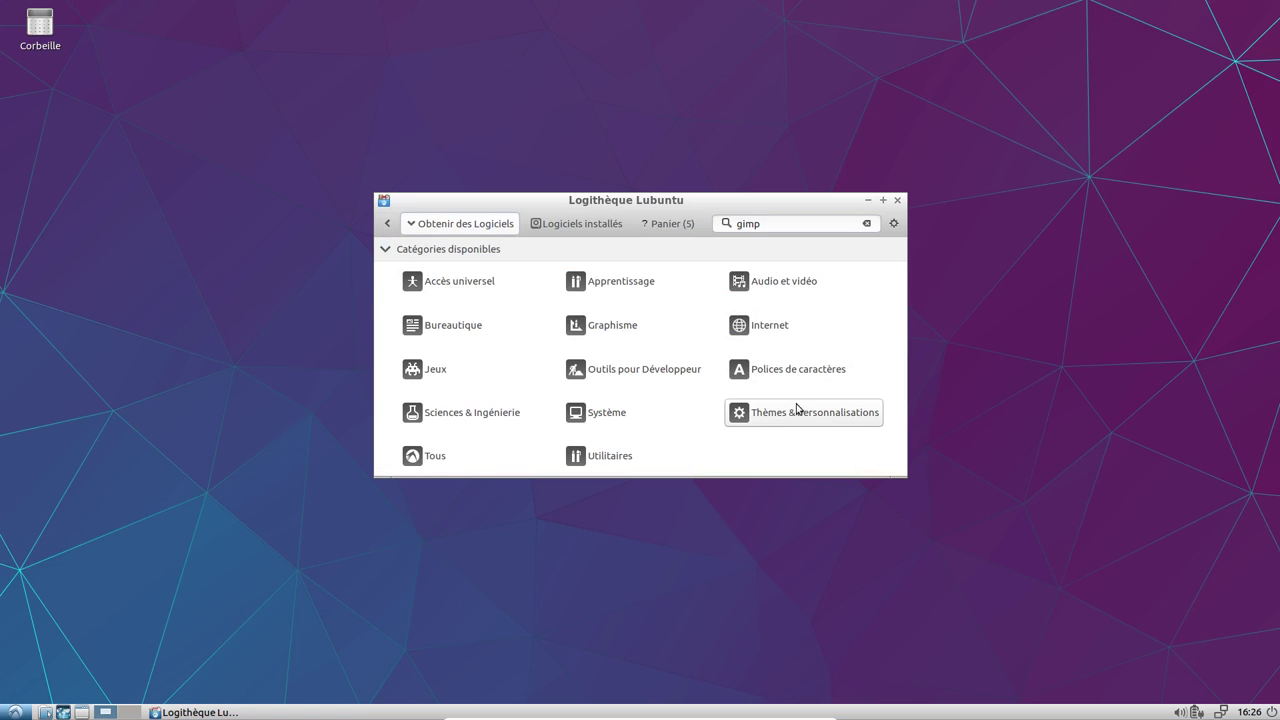
- Review the packages in the basket and install them all, authenticating with the account password
{"action": "left_click", "coordinate": [672, 225]}
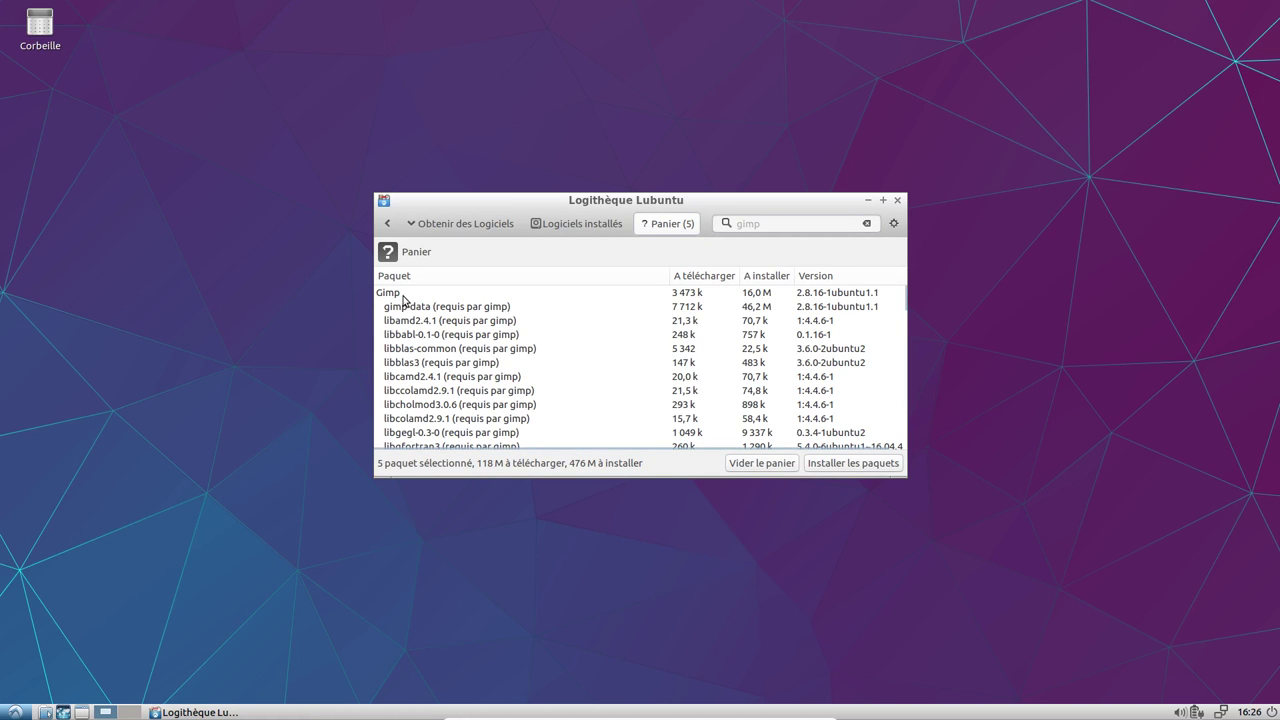
{"action": "scroll", "coordinate": [500, 346], "scroll_direction": "down", "scroll_amount": 15}
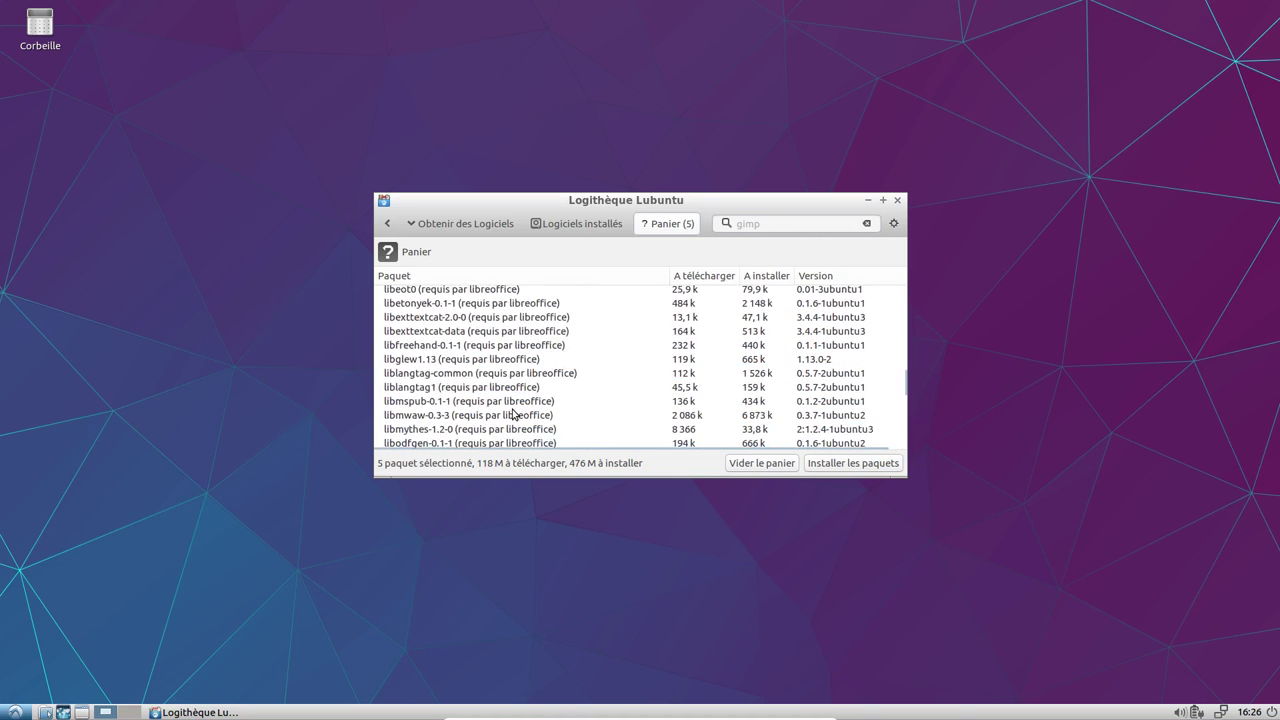
{"action": "scroll", "coordinate": [499, 402], "scroll_direction": "up", "scroll_amount": 5}
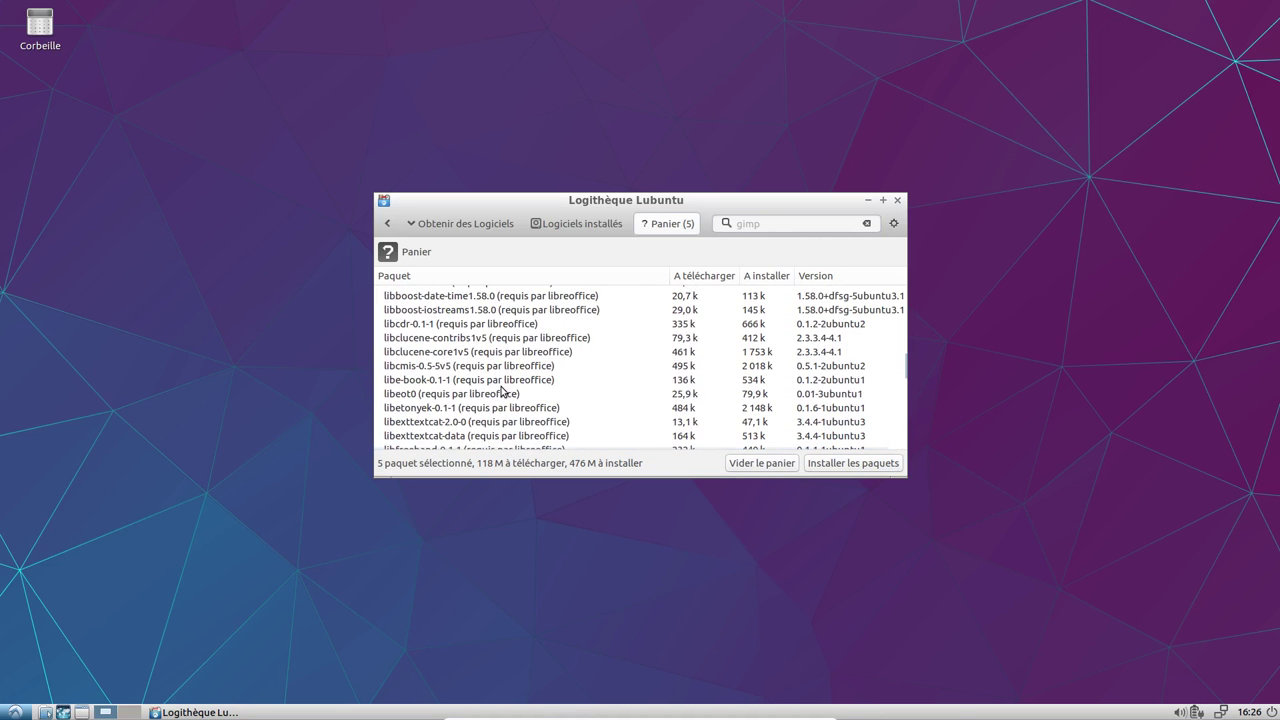
{"action": "scroll", "coordinate": [530, 390], "scroll_direction": "down", "scroll_amount": 5}
{"action": "scroll", "coordinate": [536, 387], "scroll_direction": "down", "scroll_amount": 5}
{"action": "scroll", "coordinate": [471, 328], "scroll_direction": "up", "scroll_amount": 5}
{"action": "scroll", "coordinate": [471, 328], "scroll_direction": "down", "scroll_amount": 6}
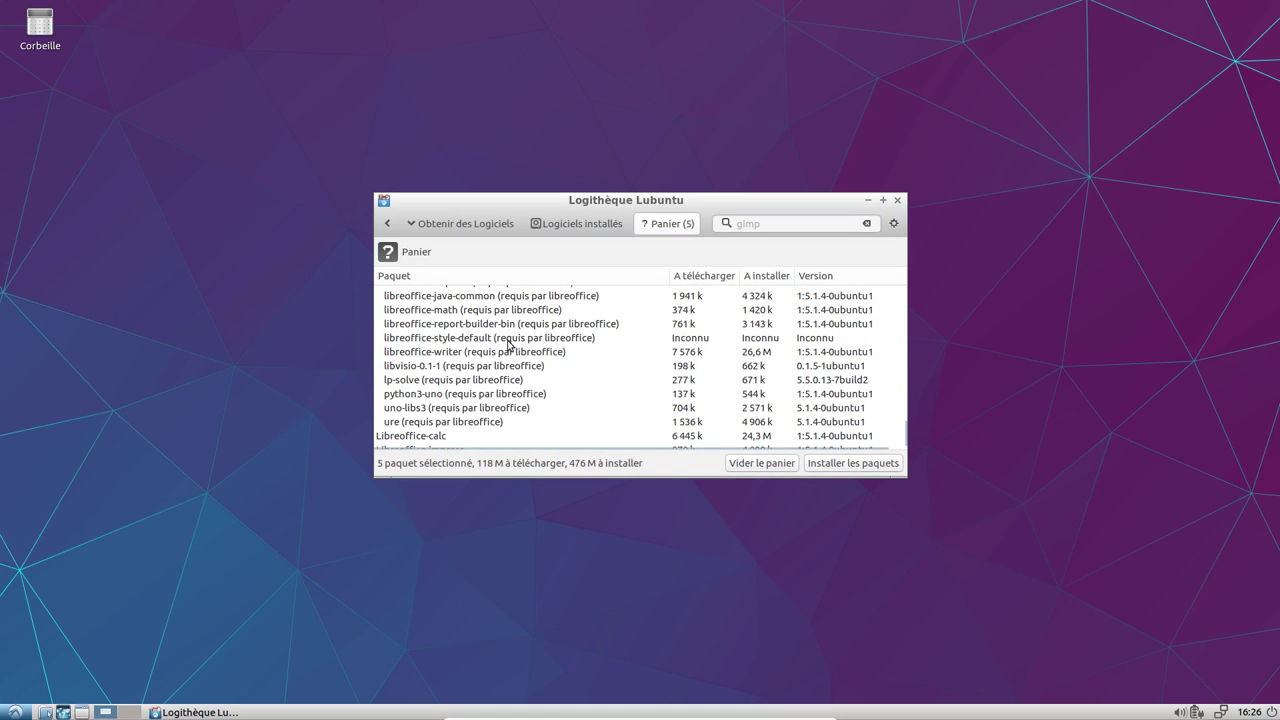
{"action": "left_click", "coordinate": [848, 465]}
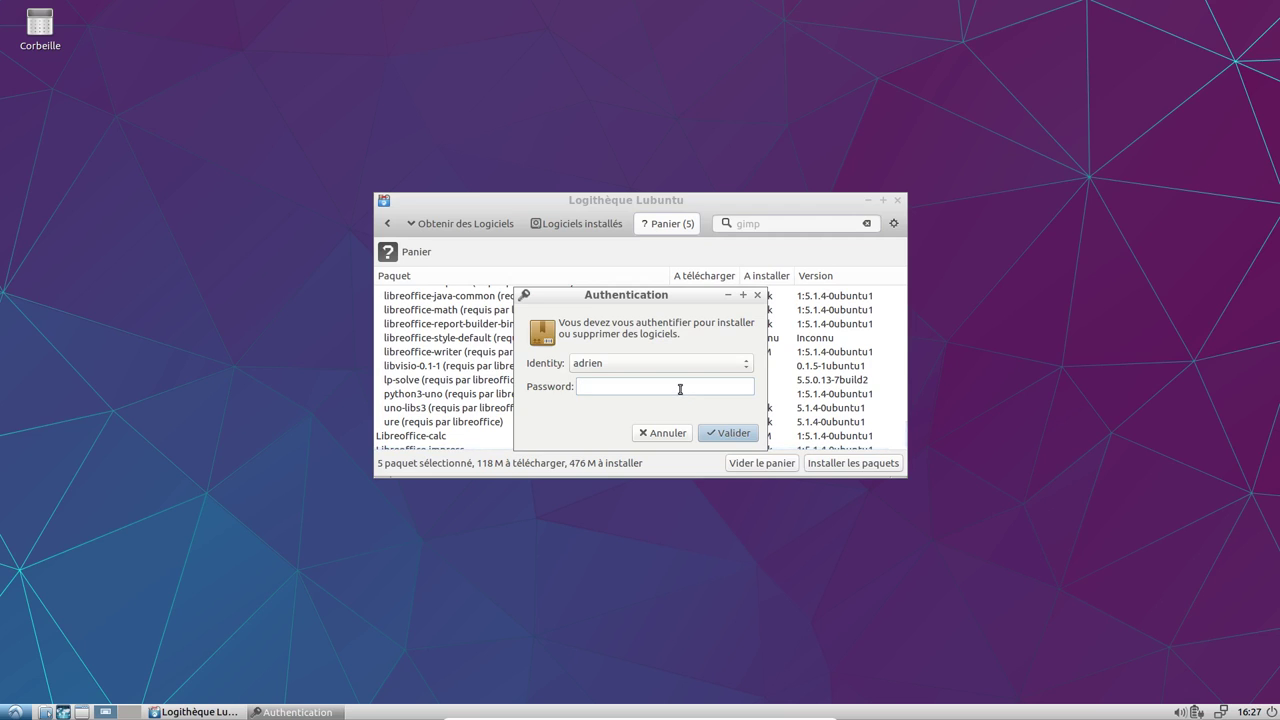
{"action": "key", "text": "Return"}
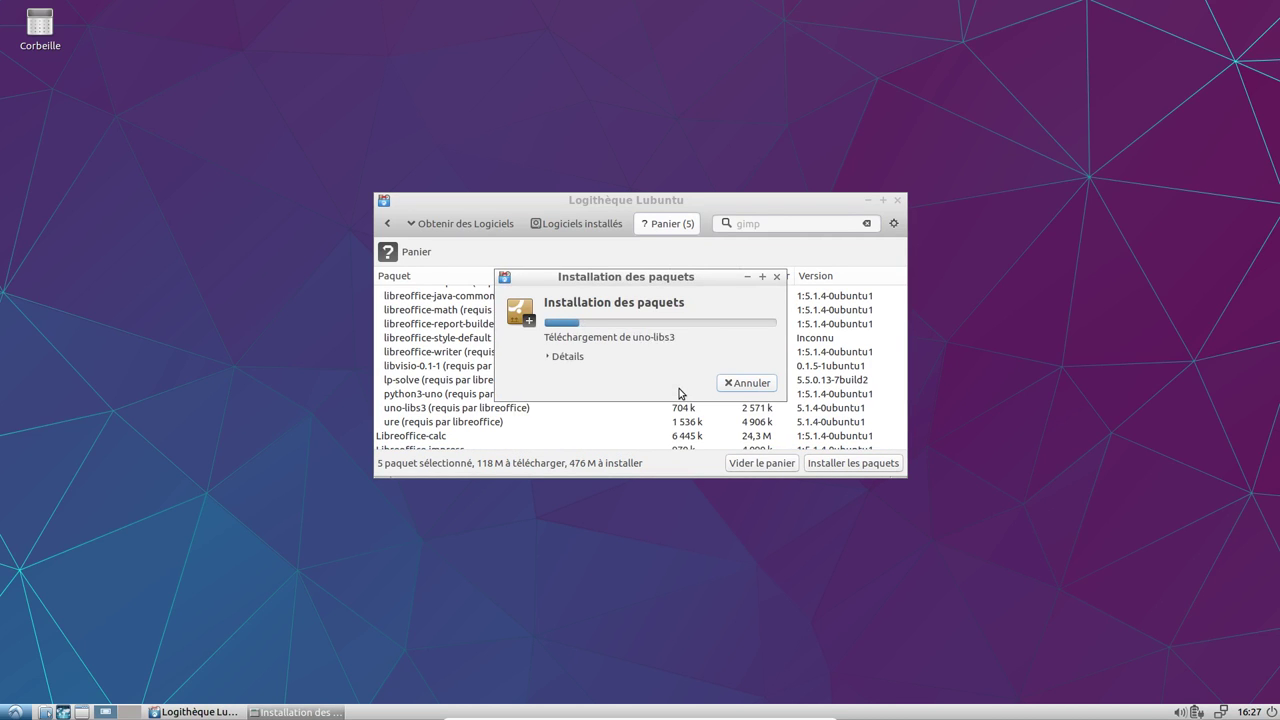
- Launch the Firefox web browser while the packages install
{"action": "left_click", "coordinate": [14, 712]}
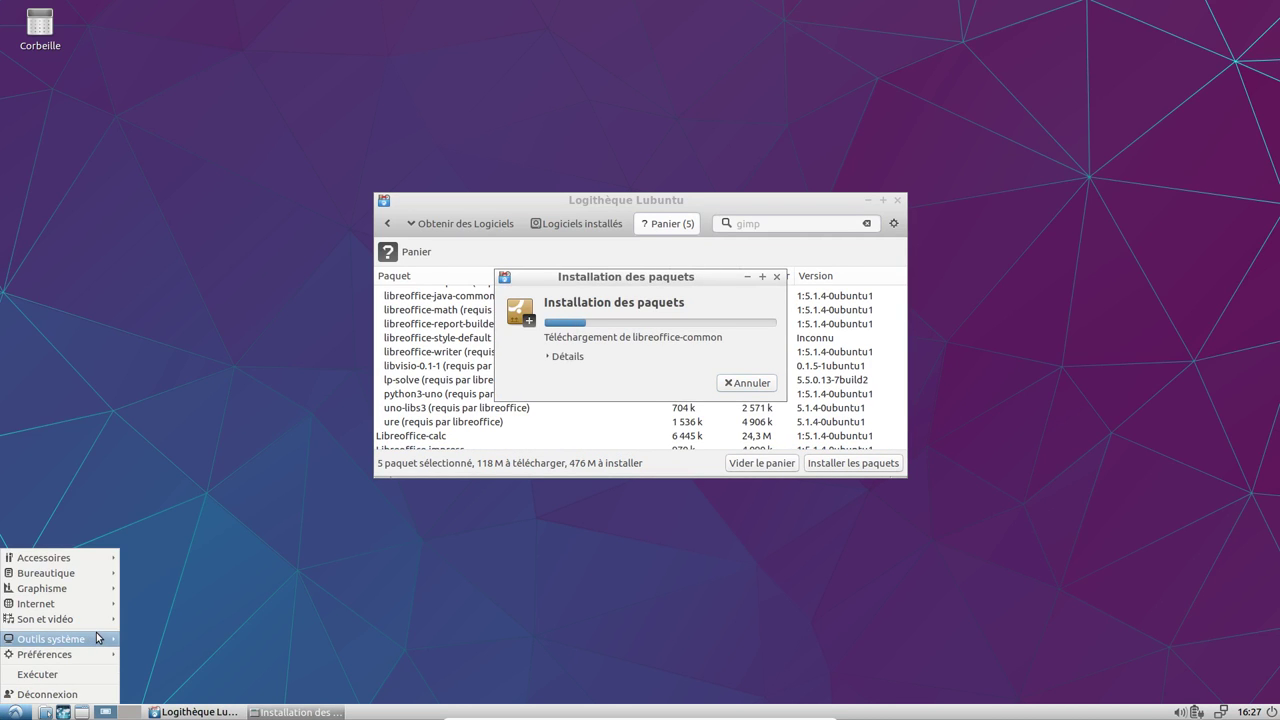
{"action": "mouse_move", "coordinate": [98, 638]}
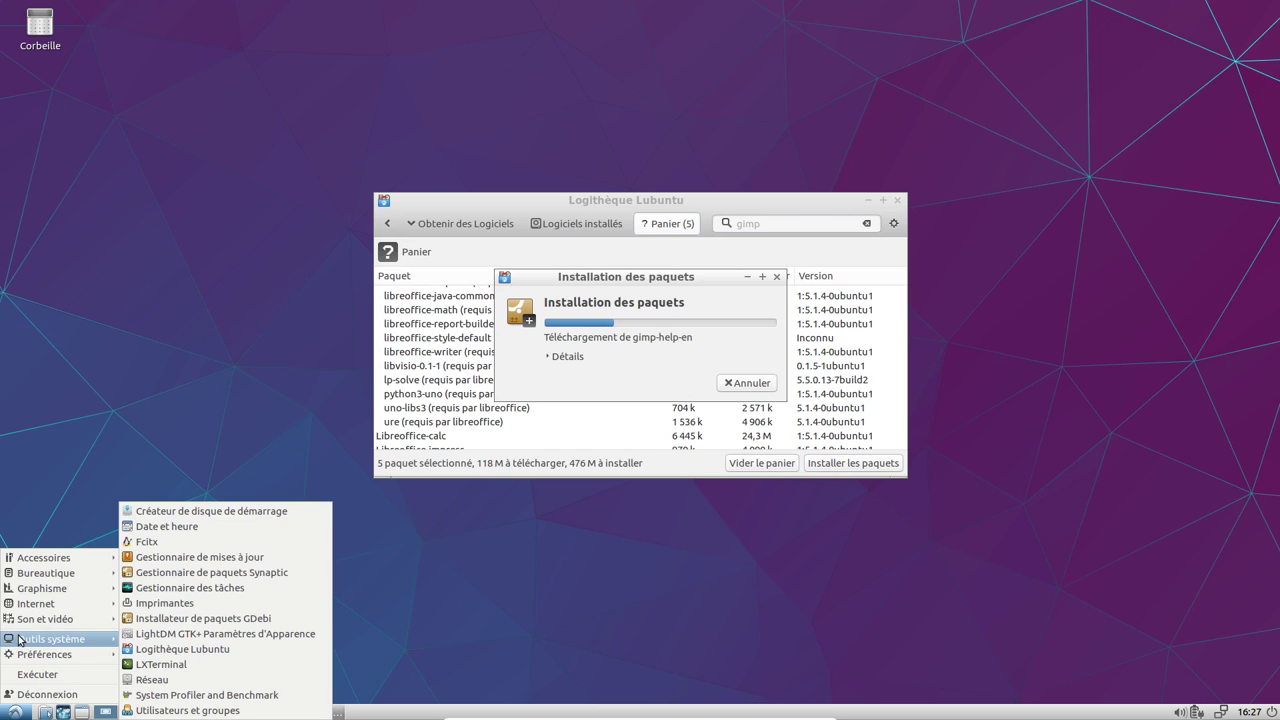
{"action": "left_click", "coordinate": [452, 433]}
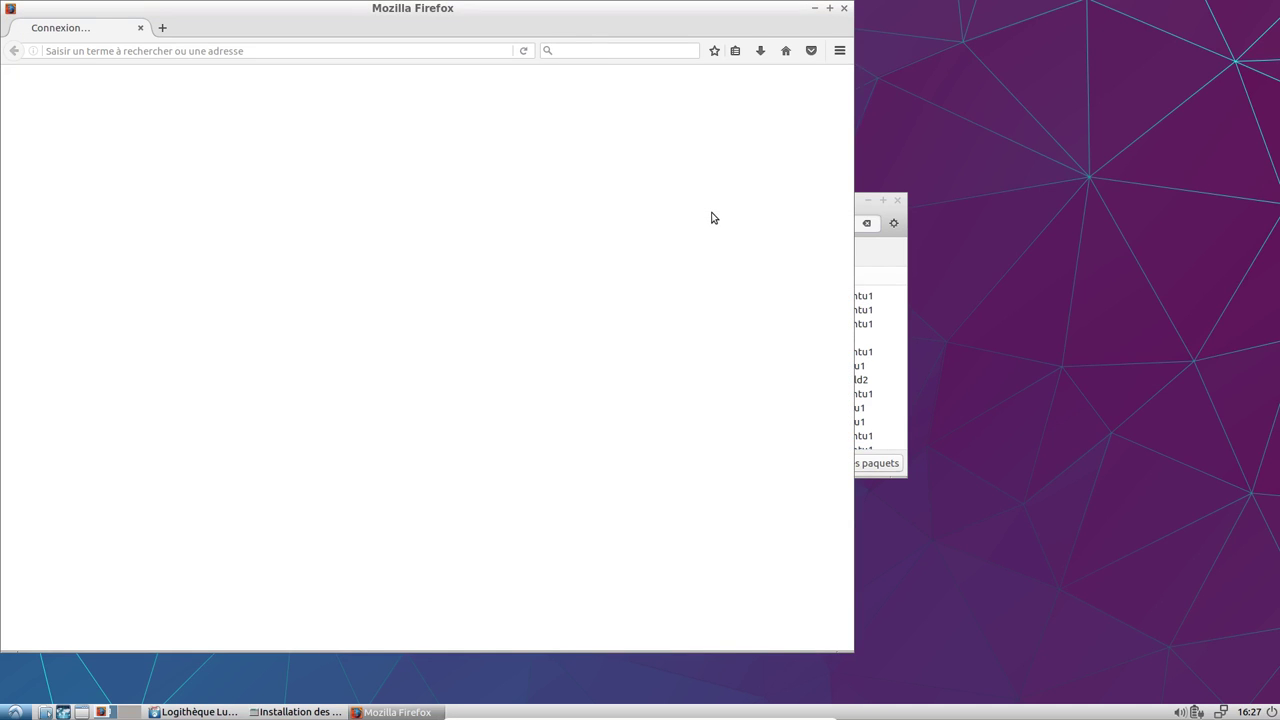
- Check the Firefox version in the À propos de Firefox information, and close it
{"action": "left_click", "coordinate": [839, 52]}
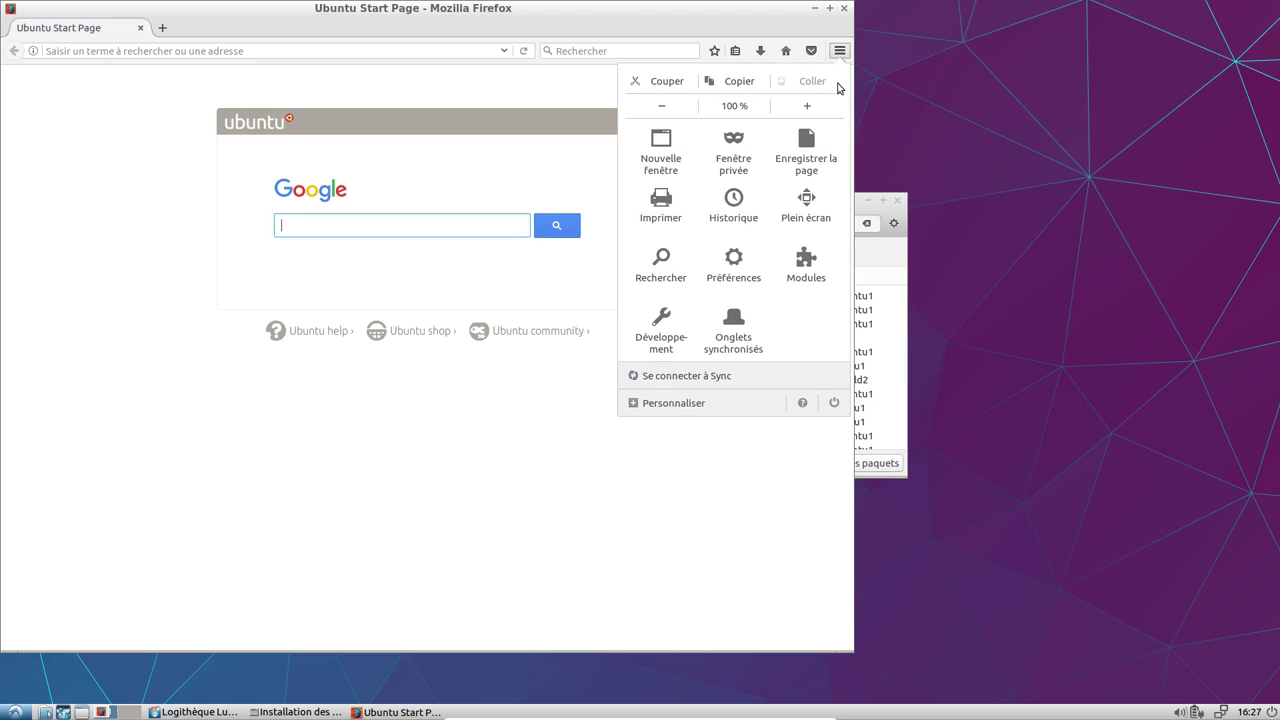
{"action": "left_click", "coordinate": [802, 402]}
{"action": "left_click", "coordinate": [792, 298]}
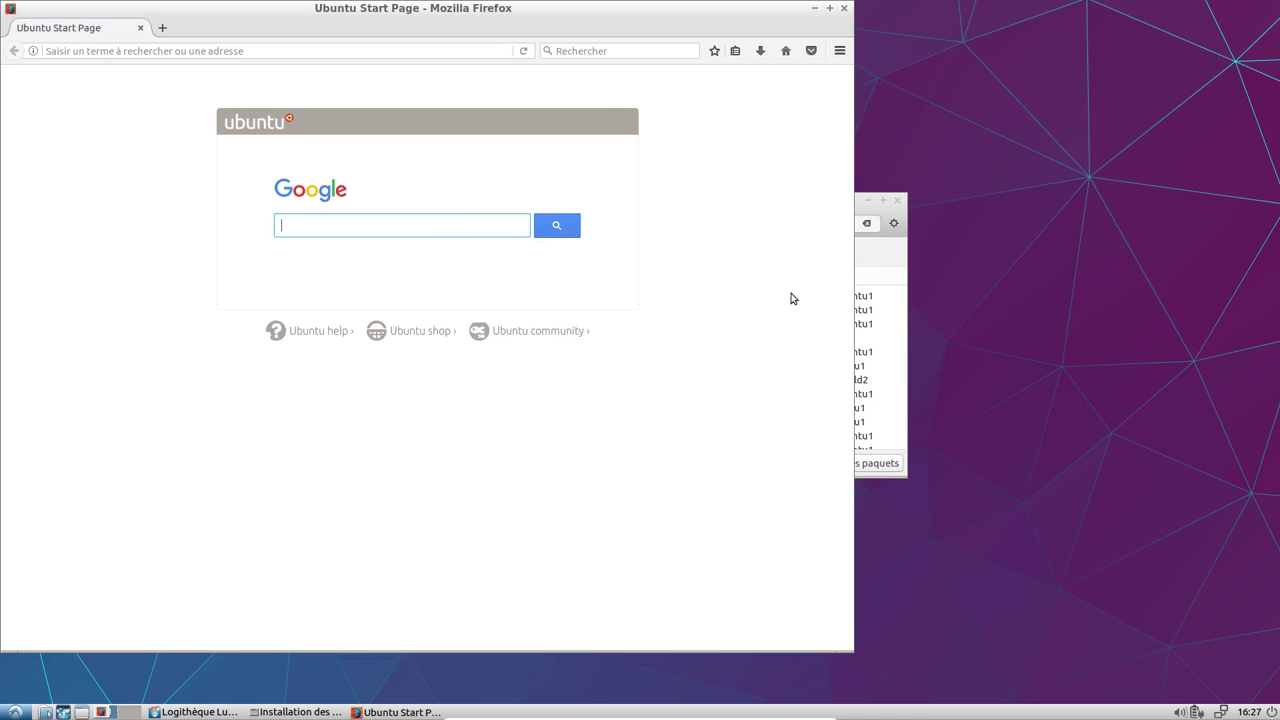
{"action": "left_click", "coordinate": [839, 50]}
{"action": "left_click", "coordinate": [801, 402]}
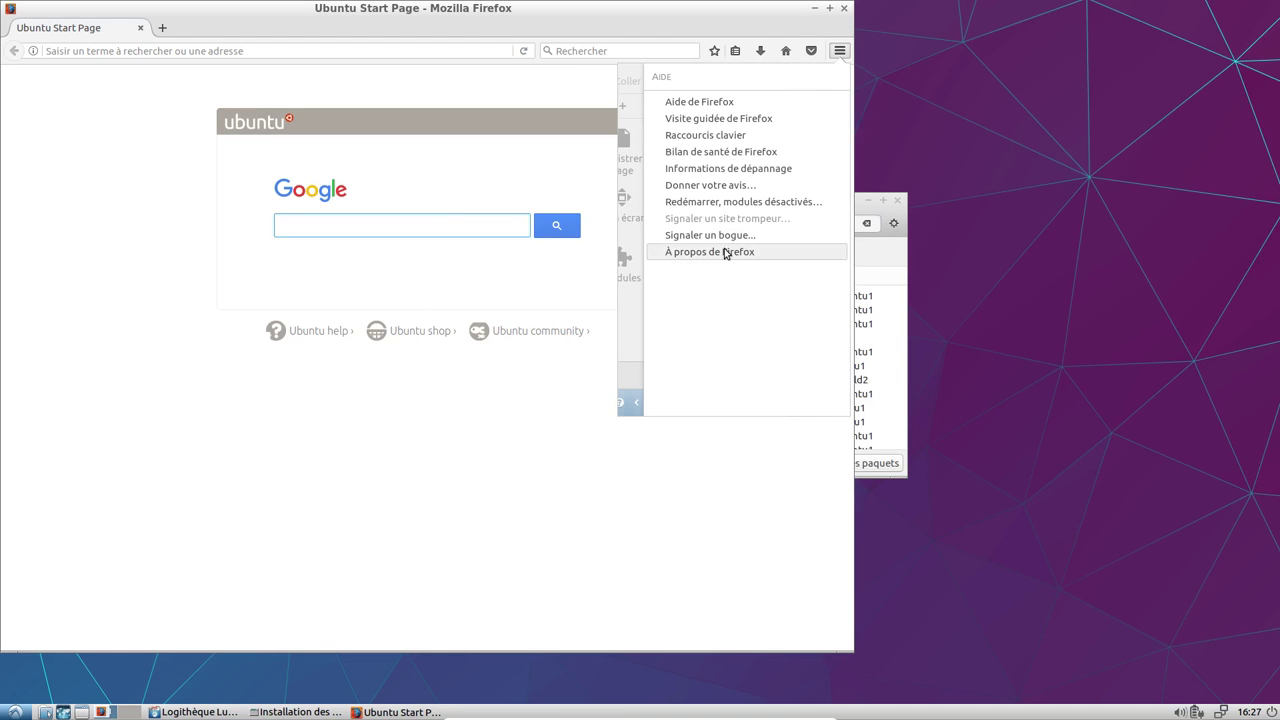
{"action": "left_click", "coordinate": [726, 252]}
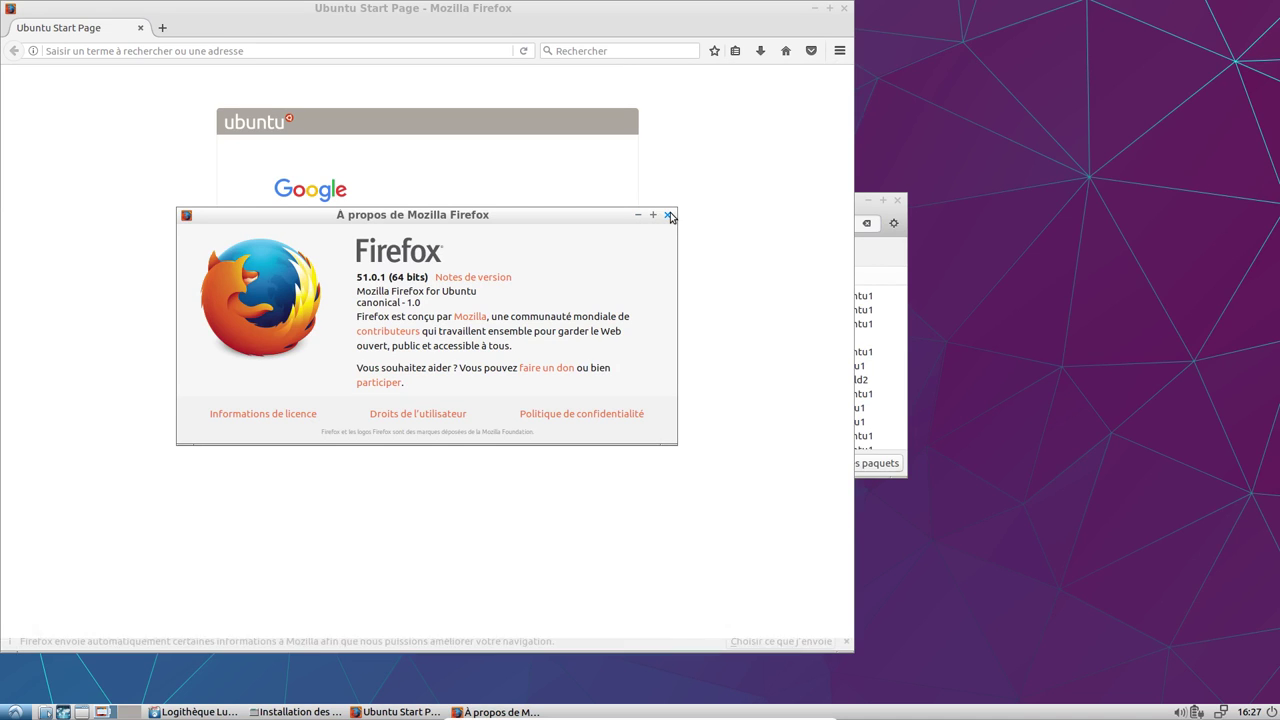
{"action": "left_click", "coordinate": [668, 215]}
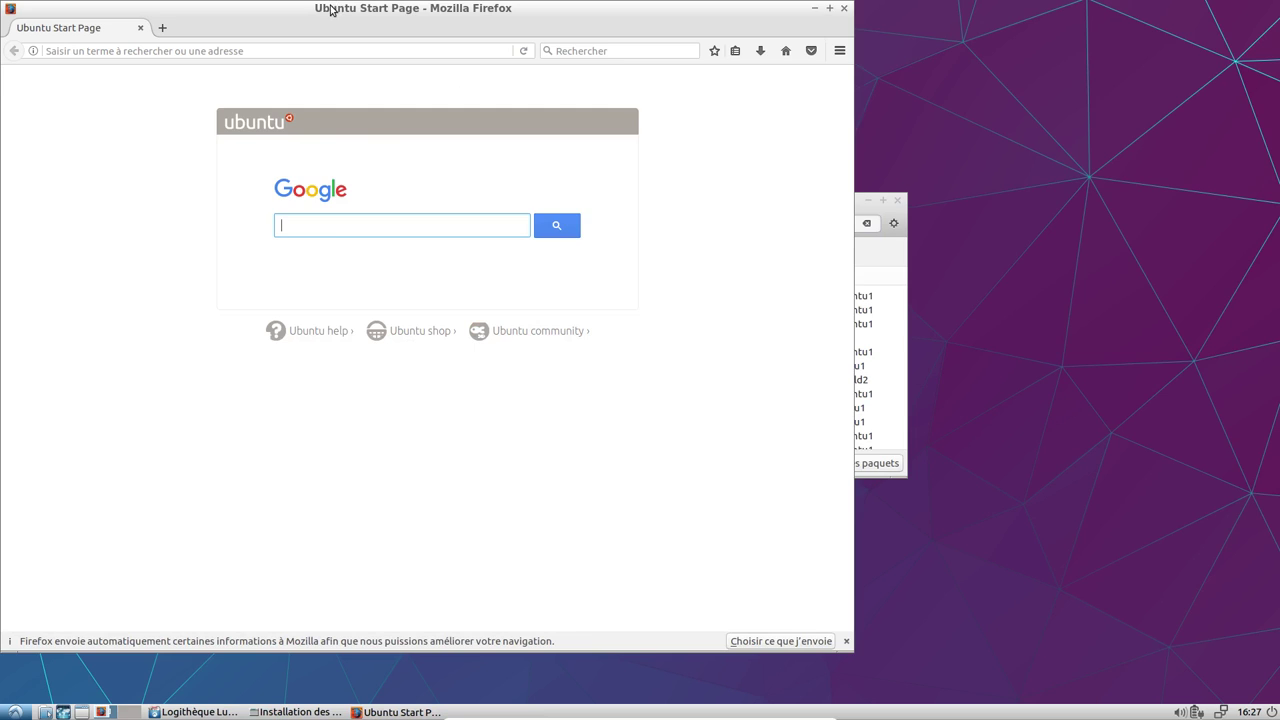
{"action": "left_click_drag", "start_coordinate": [330, 8], "coordinate": [592, 40]}
{"action": "left_click", "coordinate": [1100, 82]}
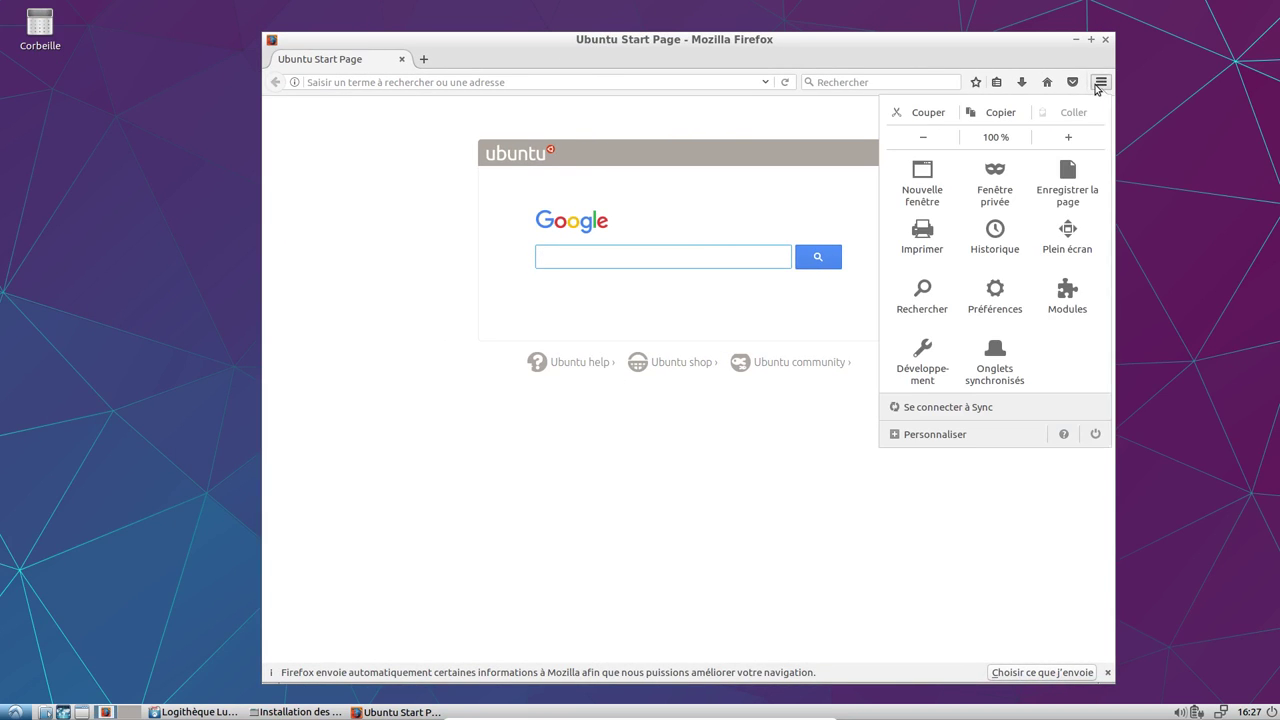
{"action": "left_click", "coordinate": [995, 298]}
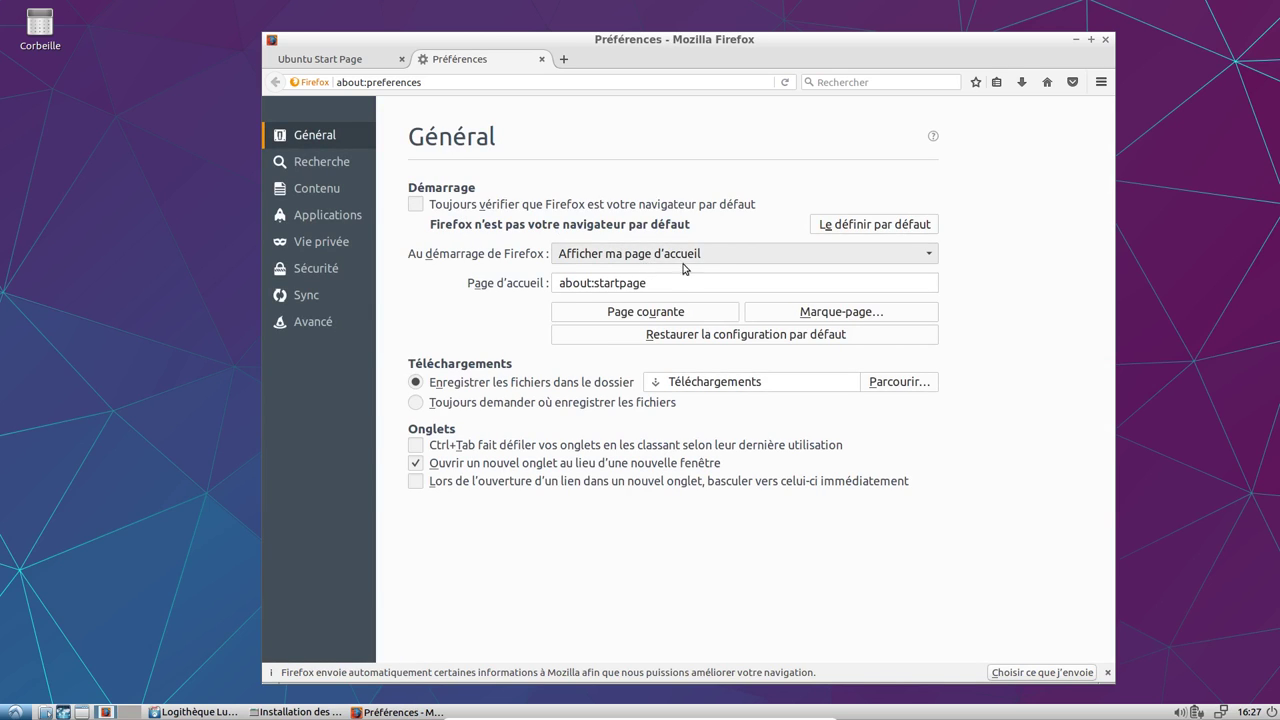
{"action": "left_click", "coordinate": [662, 262]}
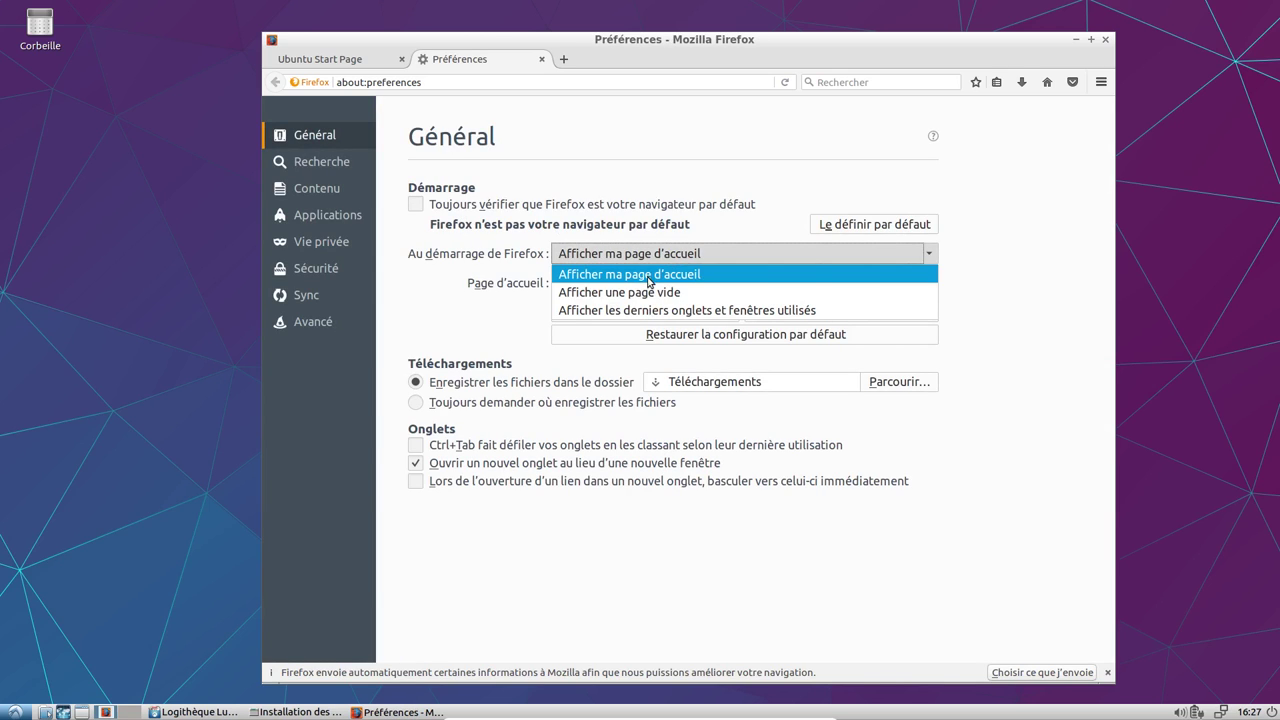
{"action": "left_click", "coordinate": [648, 256]}
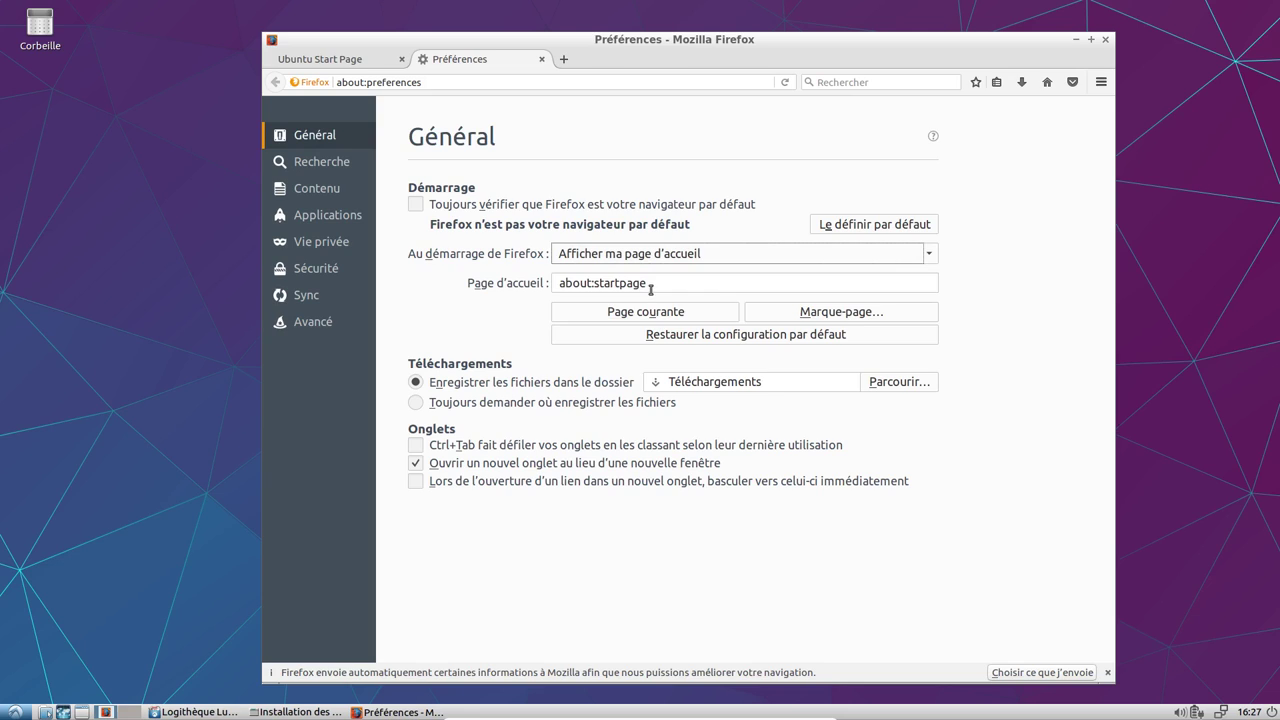
{"action": "triple_click", "coordinate": [614, 286]}
{"action": "type", "text": "ww"}
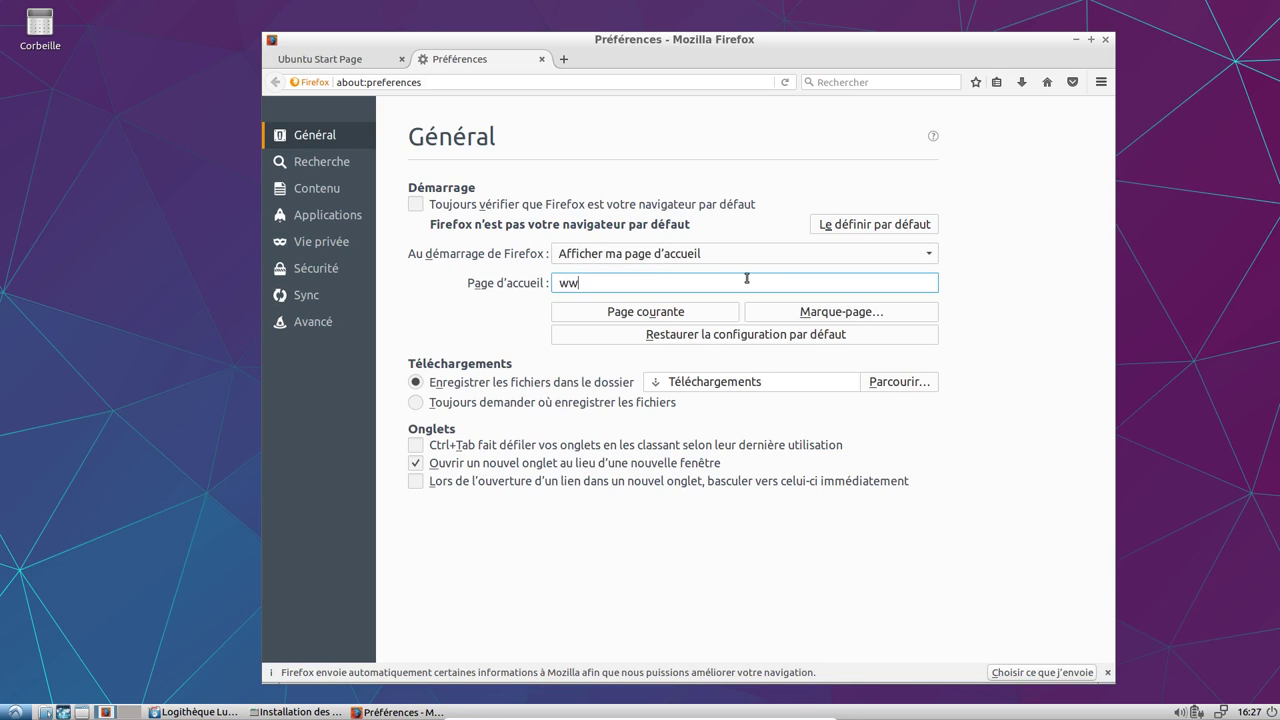
{"action": "type", "text": "w.qwan"}
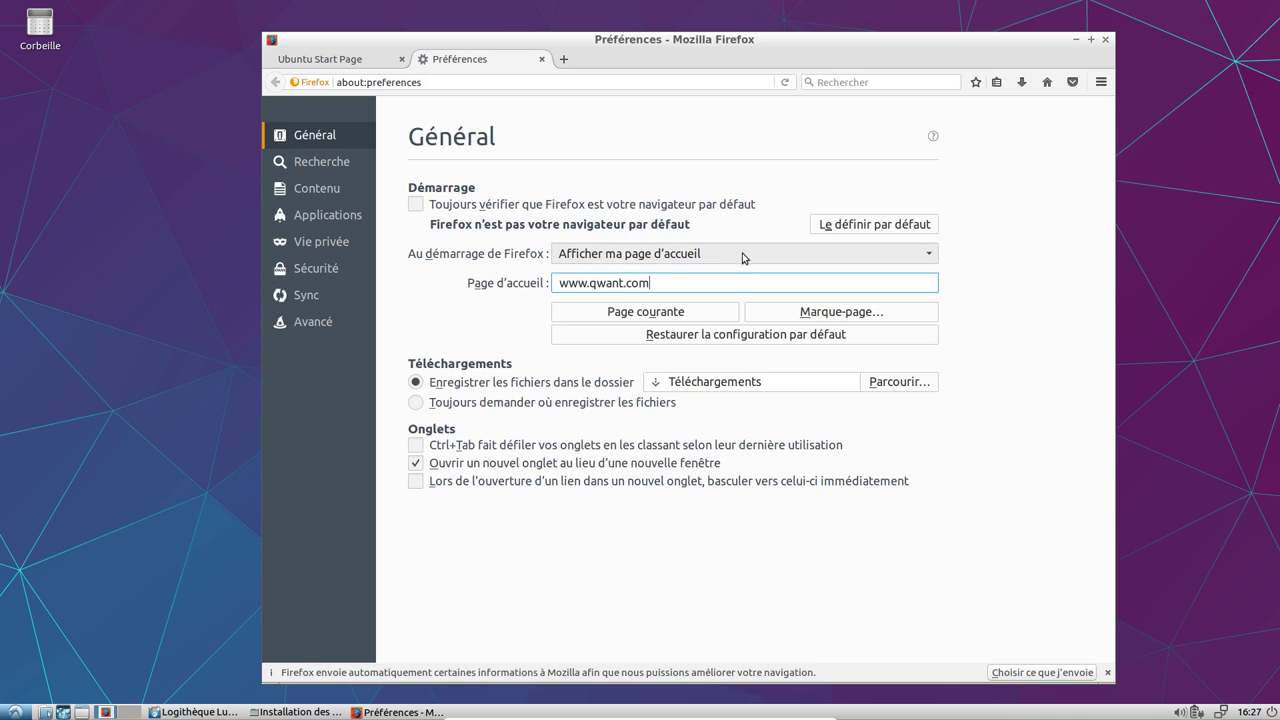
{"action": "left_click", "coordinate": [542, 59]}
- Load the Qwant home page, dismiss its install offer, and save France as search region with Français as language
{"action": "left_click", "coordinate": [1047, 83]}
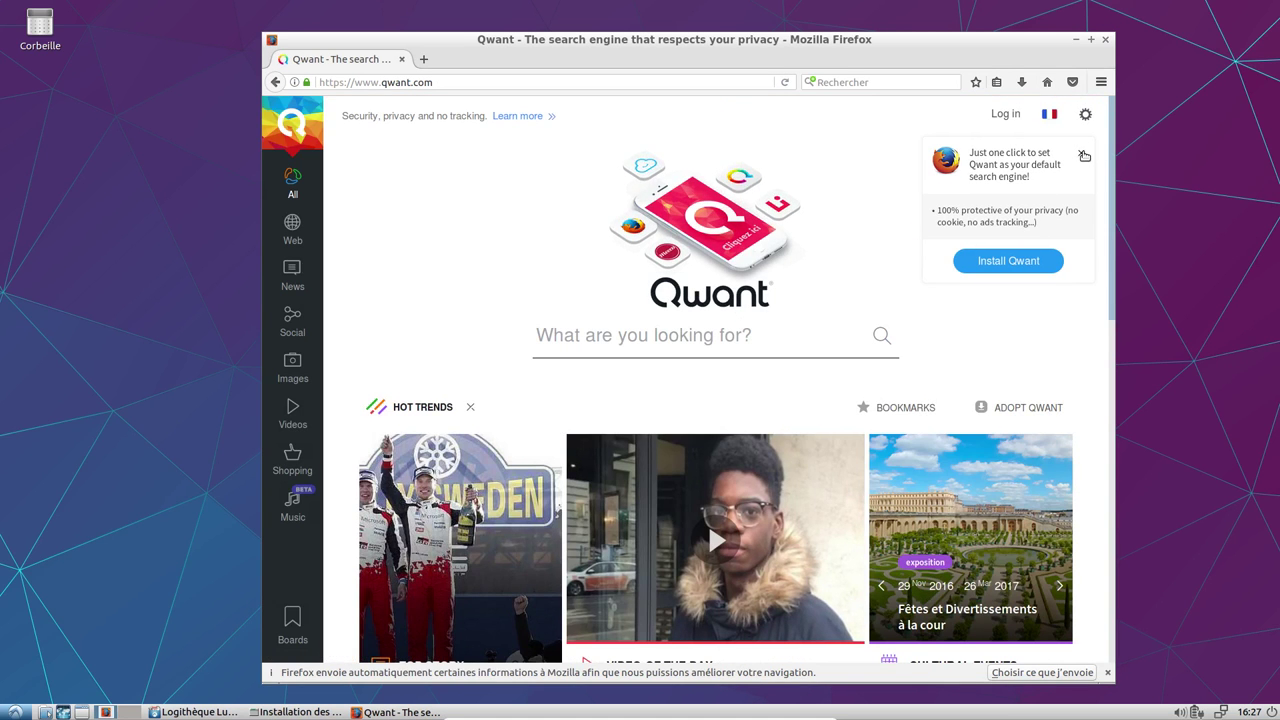
{"action": "left_click", "coordinate": [1083, 155]}
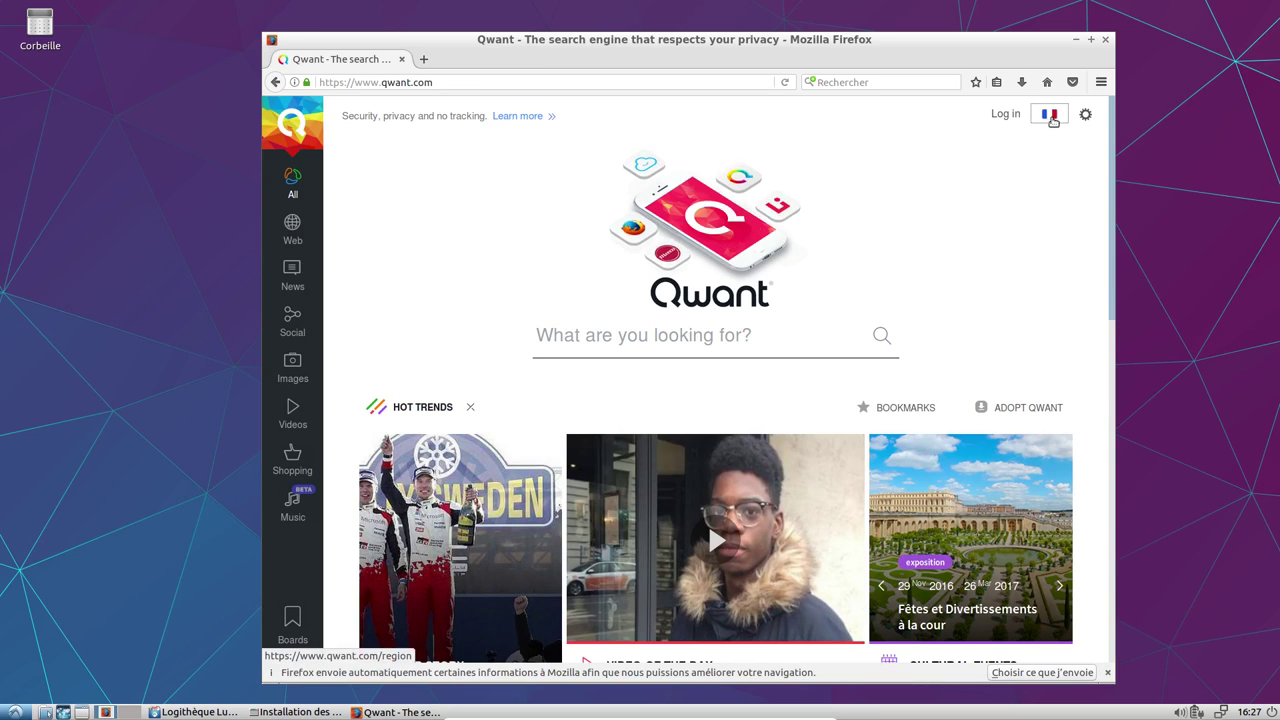
{"action": "left_click", "coordinate": [1050, 116]}
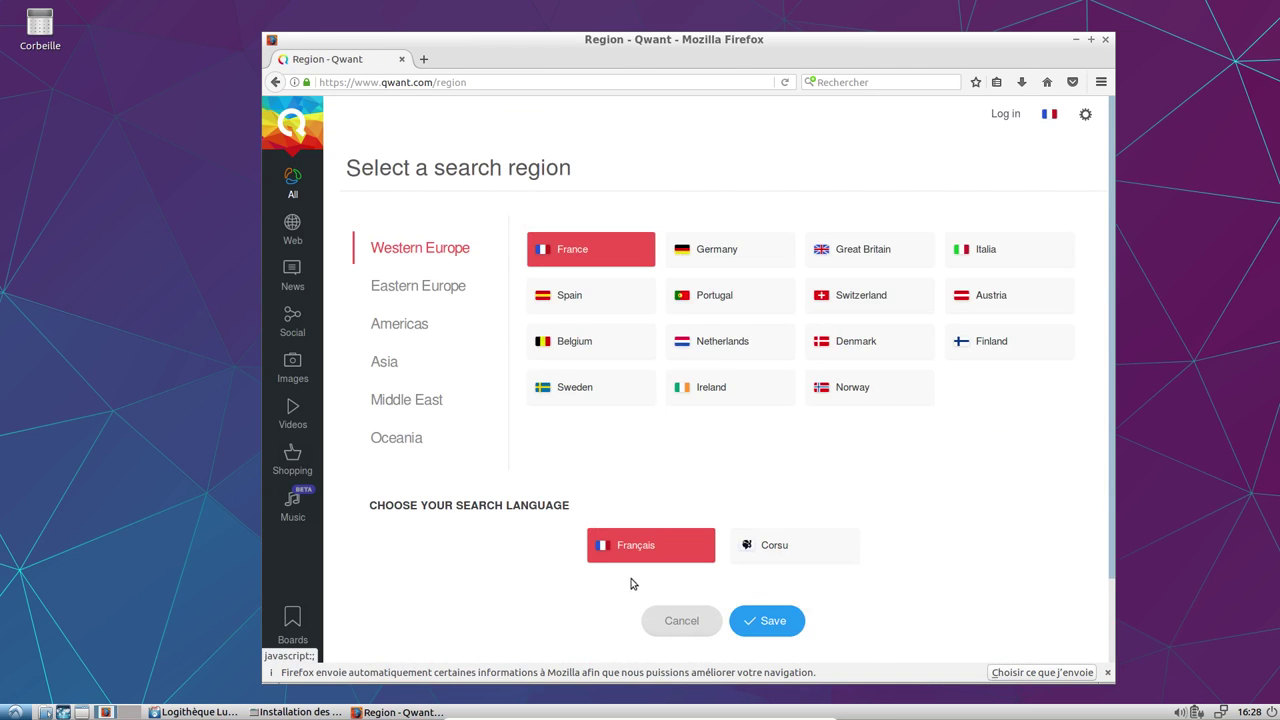
{"action": "left_click", "coordinate": [760, 621]}
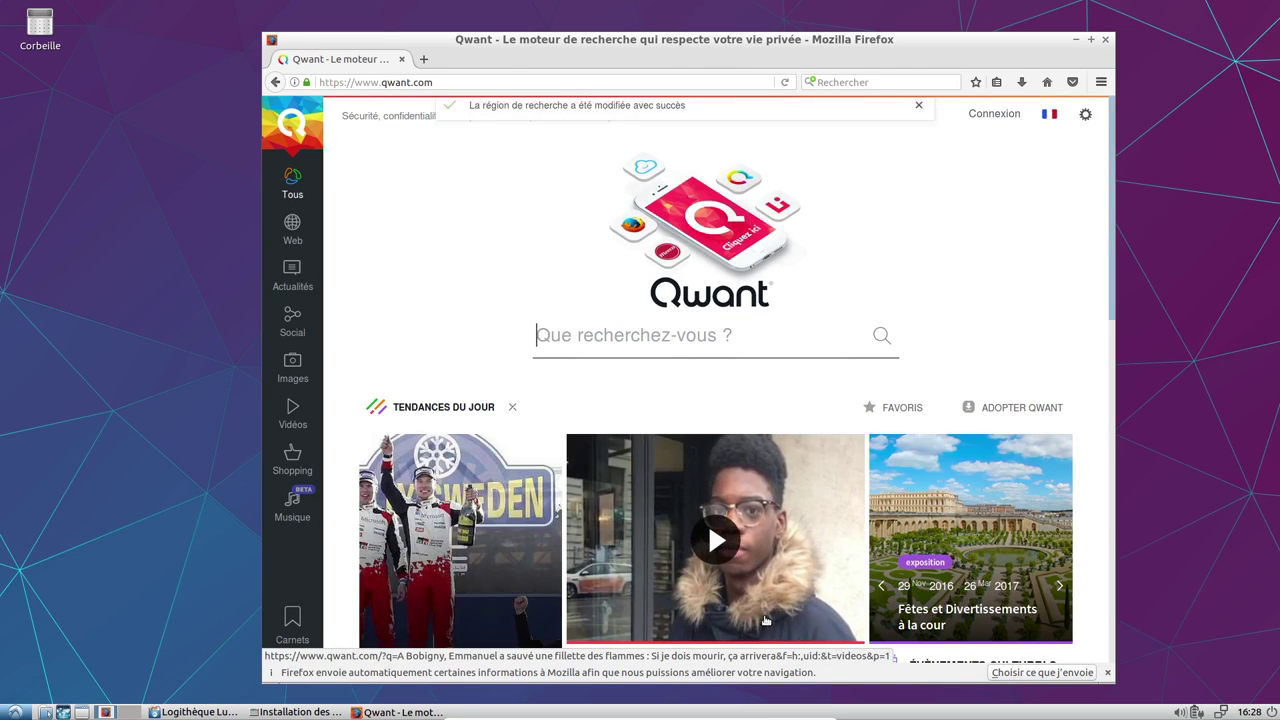
- Close Firefox and relaunch it so it starts on the new home page
{"action": "left_click", "coordinate": [1105, 40]}
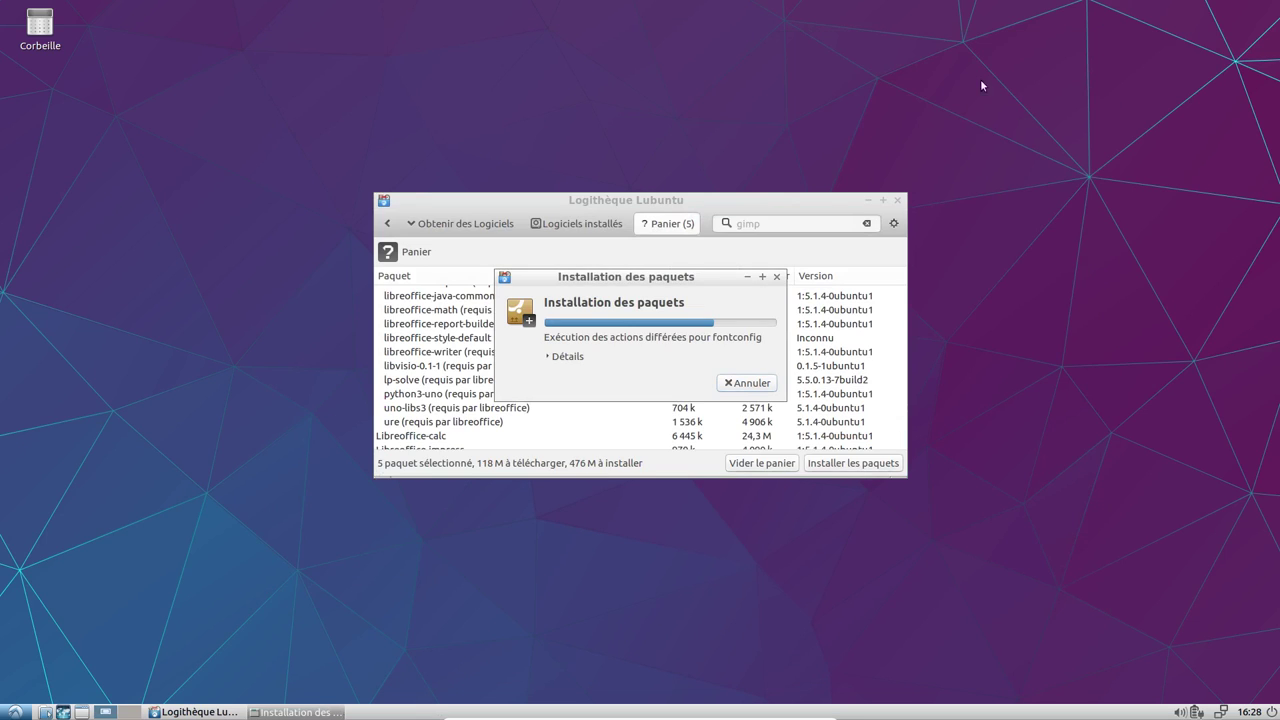
{"action": "left_click", "coordinate": [15, 712]}
{"action": "mouse_move", "coordinate": [63, 618]}
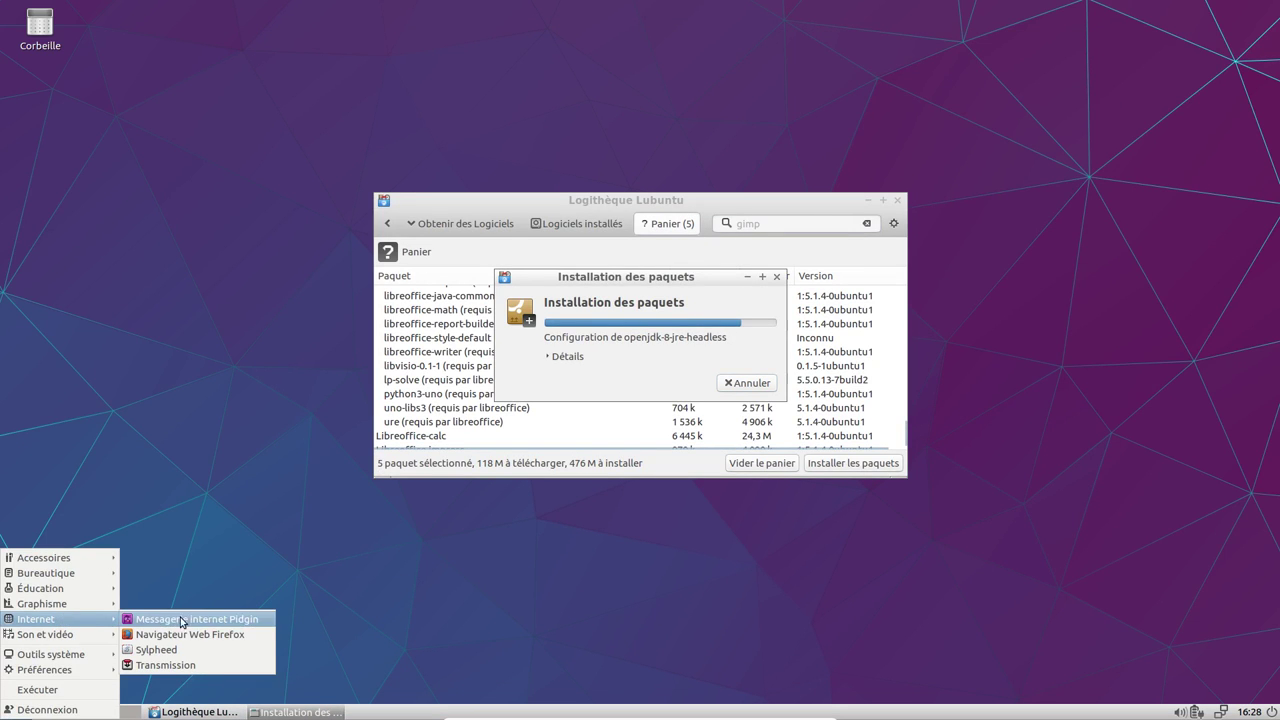
{"action": "left_click", "coordinate": [182, 631]}
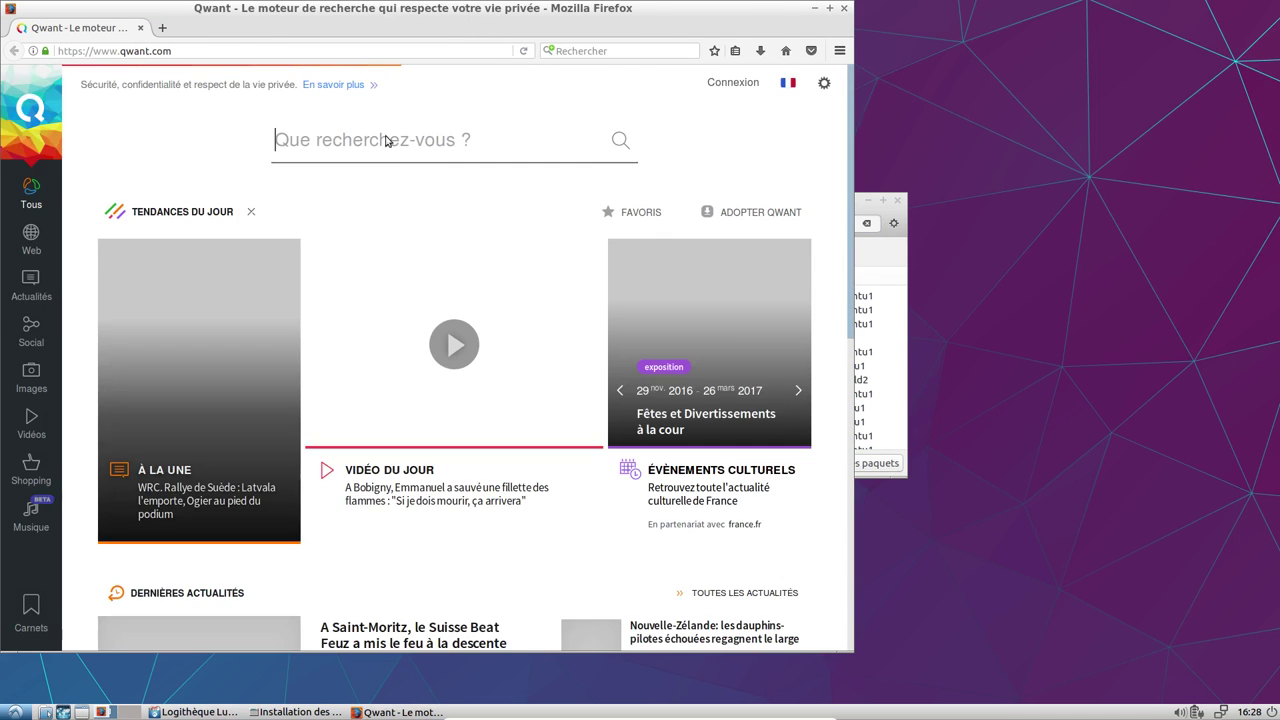
- Search Qwant for lubuntu
{"action": "scroll", "coordinate": [327, 312], "scroll_direction": "down", "scroll_amount": 4}
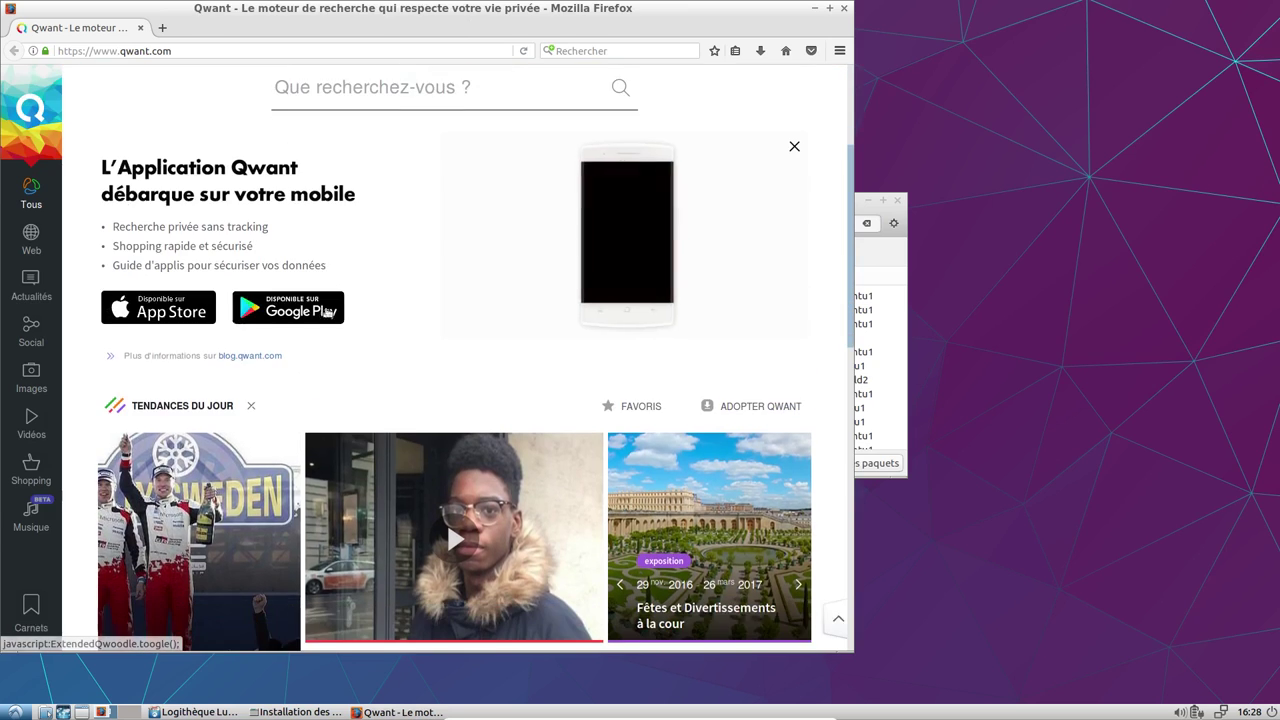
{"action": "left_click", "coordinate": [358, 90]}
{"action": "type", "text": "lubuntu"}
{"action": "key", "text": "Return"}
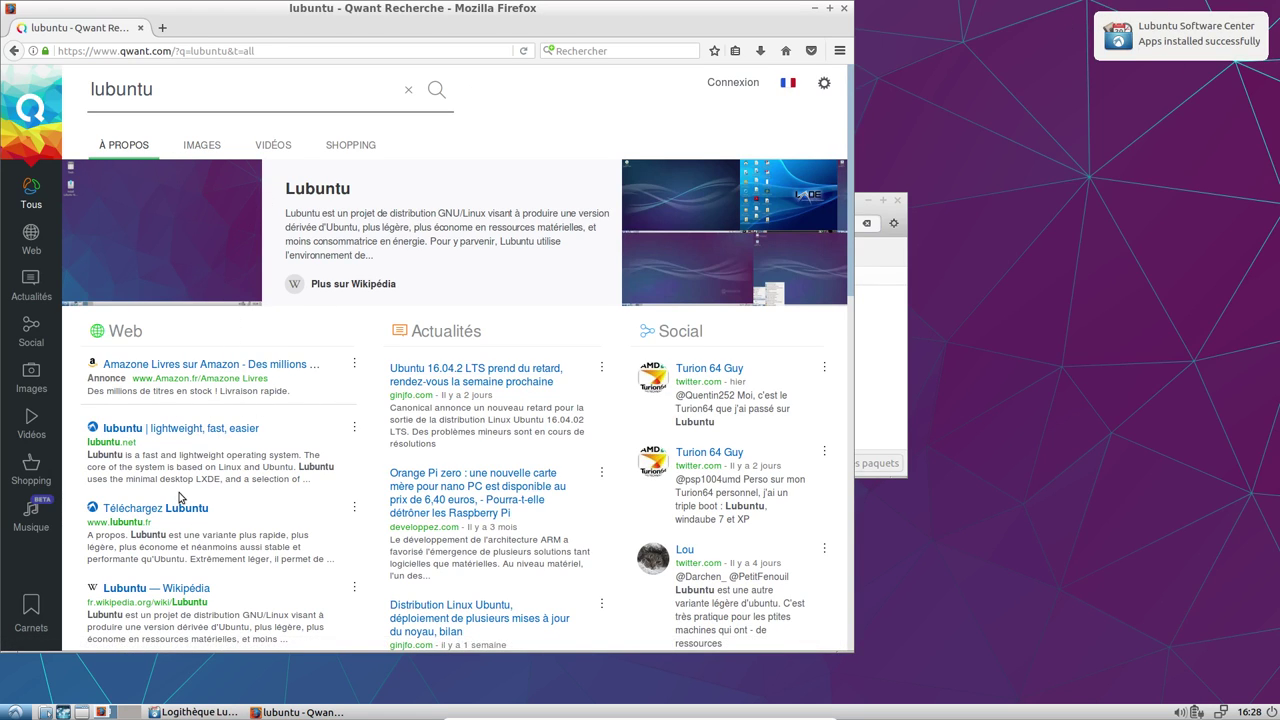
- Read the system requirements and memory comparison in the Wikipedia article on Lubuntu, and close its tab
{"action": "left_click", "coordinate": [141, 589]}
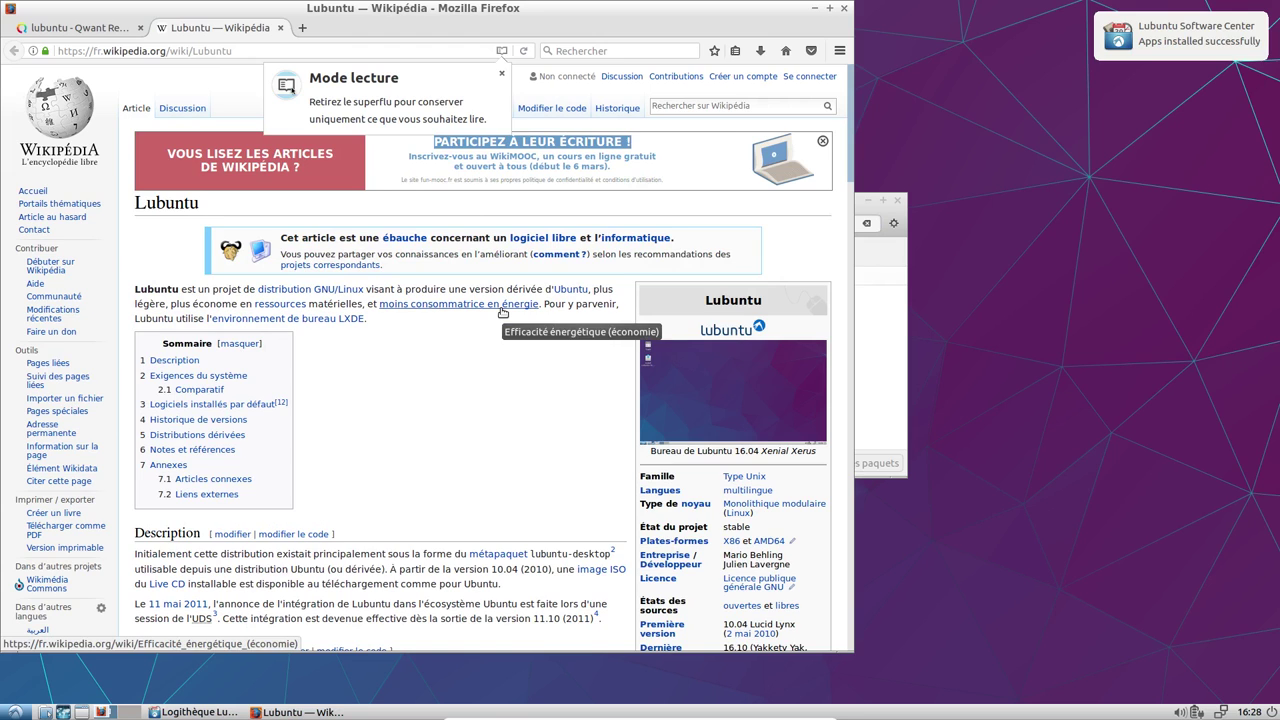
{"action": "scroll", "coordinate": [502, 313], "scroll_direction": "down", "scroll_amount": 2}
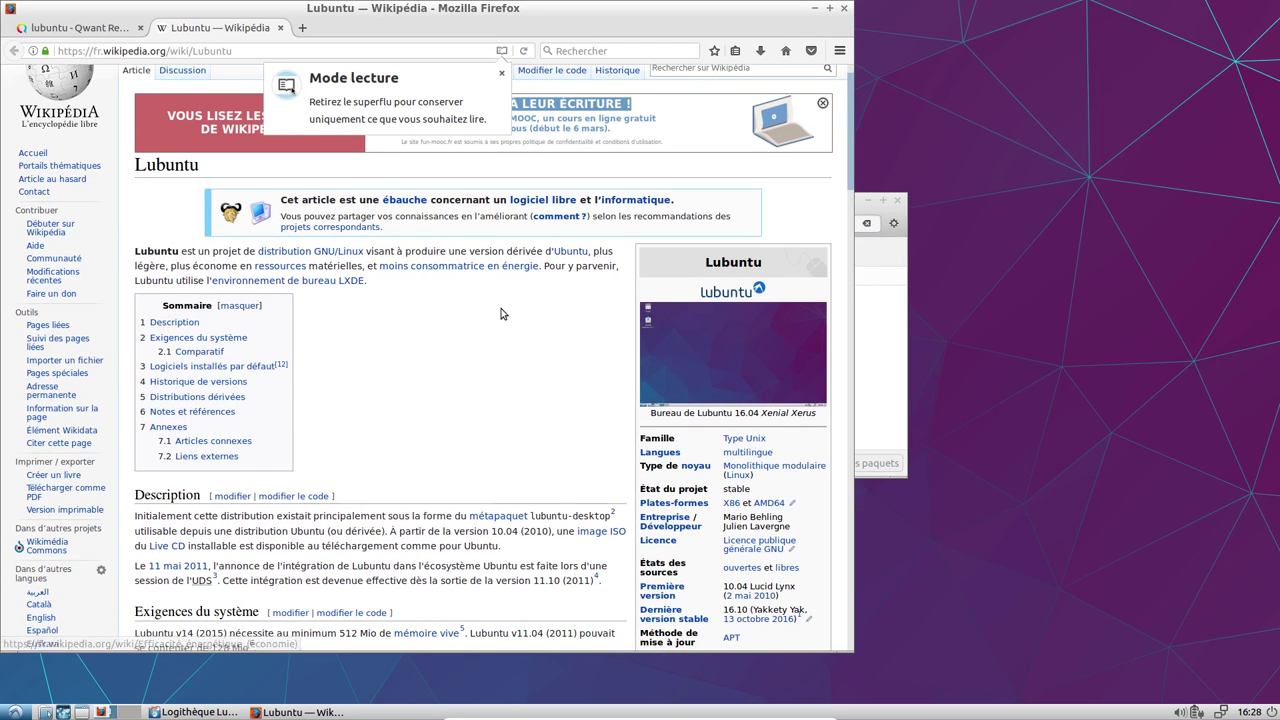
{"action": "scroll", "coordinate": [502, 313], "scroll_direction": "down", "scroll_amount": 5}
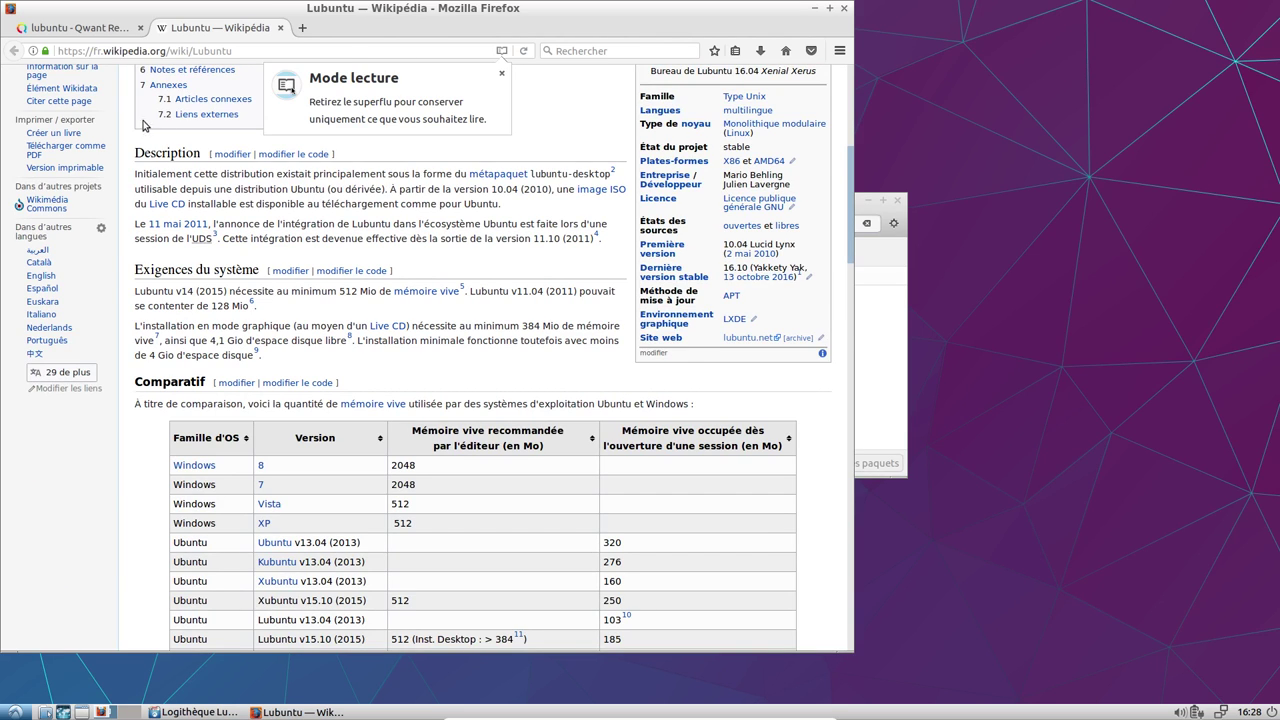
{"action": "scroll", "coordinate": [368, 432], "scroll_direction": "down", "scroll_amount": 4}
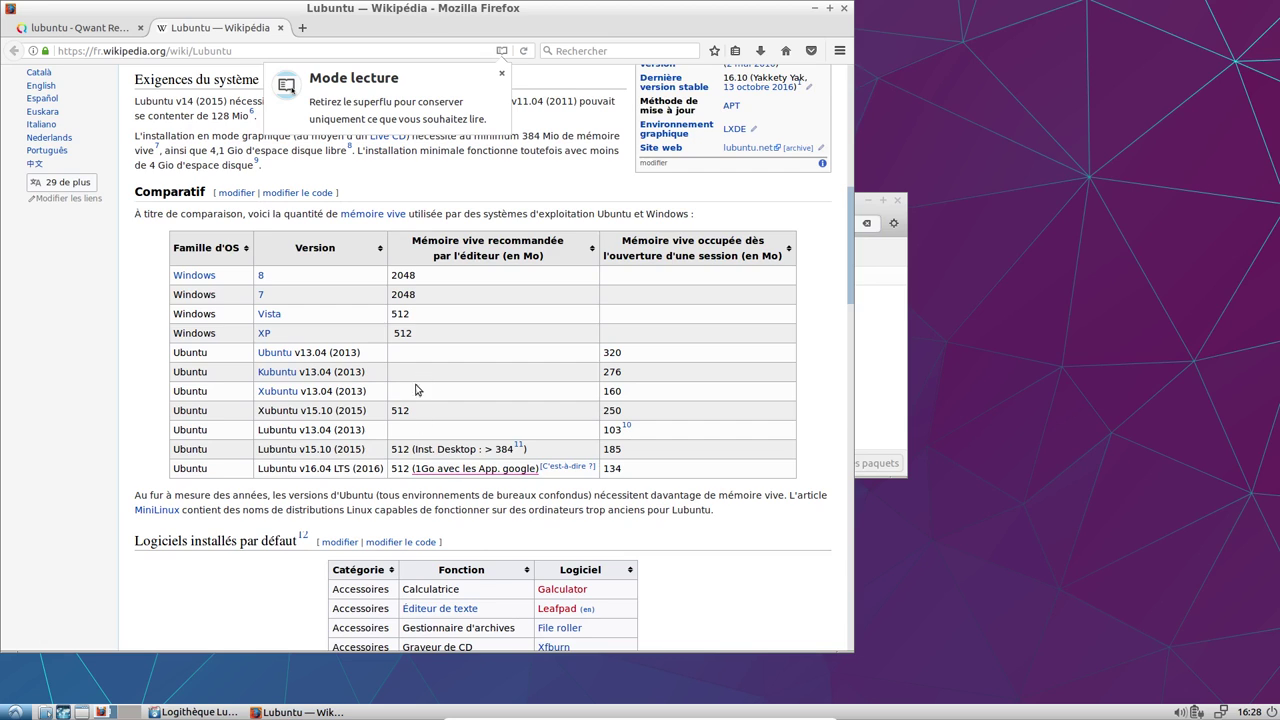
{"action": "scroll", "coordinate": [418, 383], "scroll_direction": "up", "scroll_amount": 2}
{"action": "left_click", "coordinate": [280, 28]}
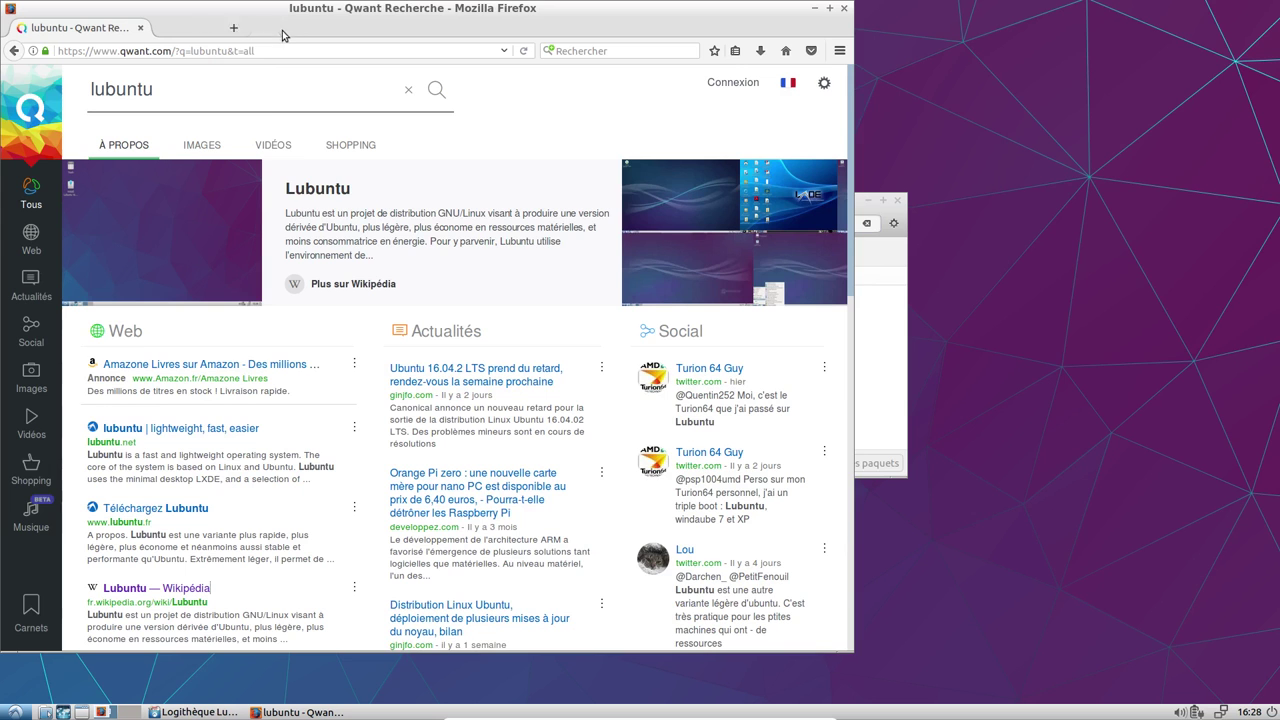
- Extend the Qwant search to lubuntu variante
{"action": "left_click", "coordinate": [208, 94]}
{"action": "type", "text": "variante"}
{"action": "key", "text": "Return"}
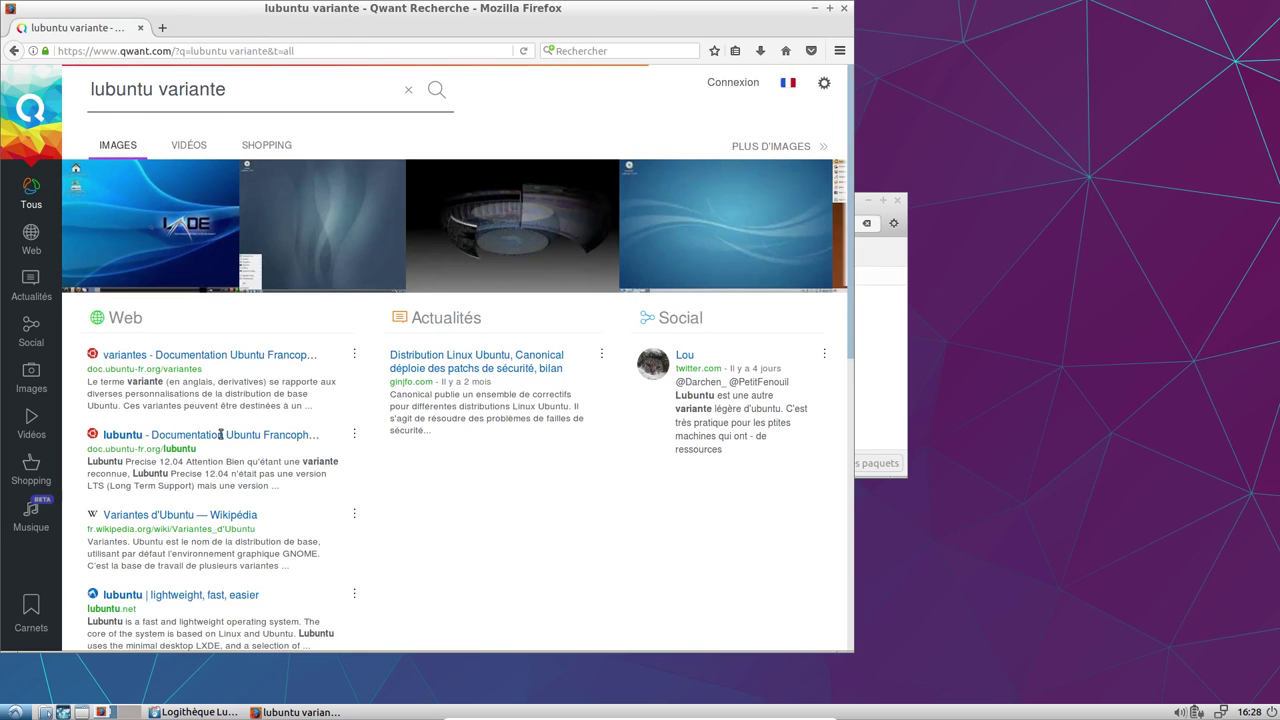
- Open the Ubuntu-fr documentation page on variantes and highlight the Lubuntu entry in the overview of recognised variants
{"action": "left_click", "coordinate": [177, 364]}
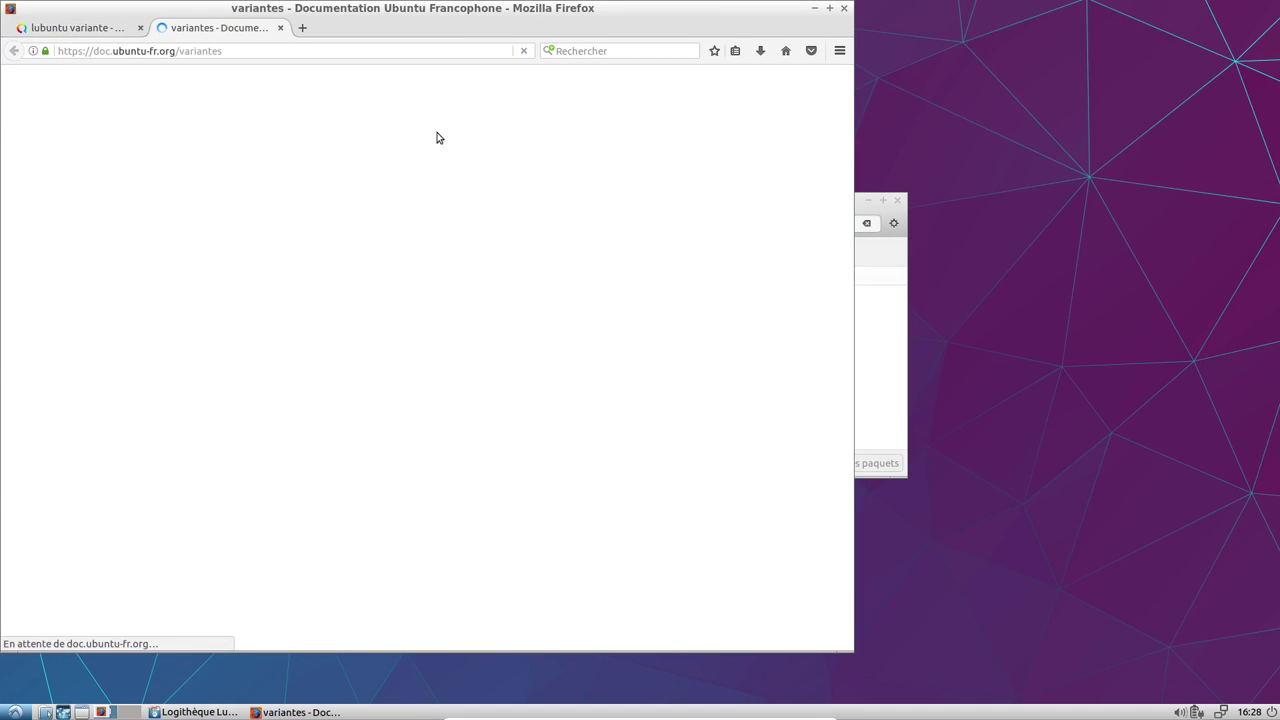
{"action": "scroll", "coordinate": [318, 314], "scroll_direction": "down", "scroll_amount": 4}
{"action": "scroll", "coordinate": [318, 314], "scroll_direction": "down", "scroll_amount": 5}
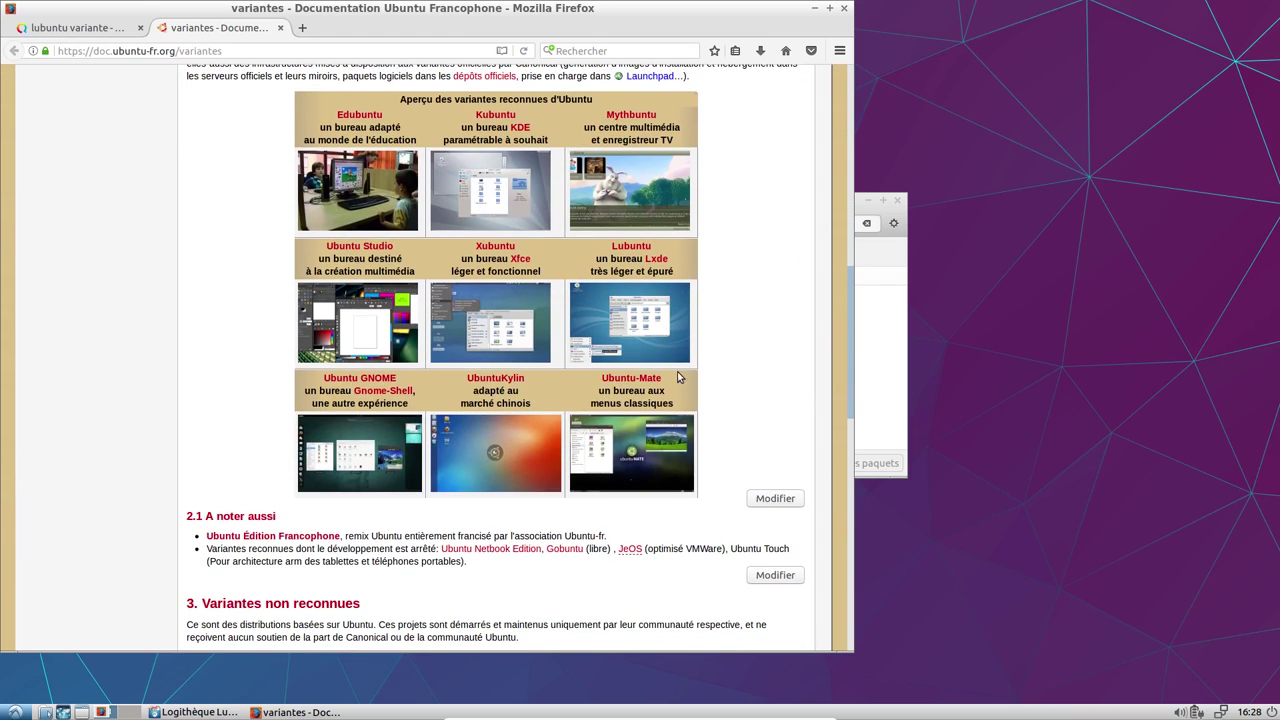
{"action": "left_click_drag", "start_coordinate": [603, 251], "coordinate": [674, 277]}
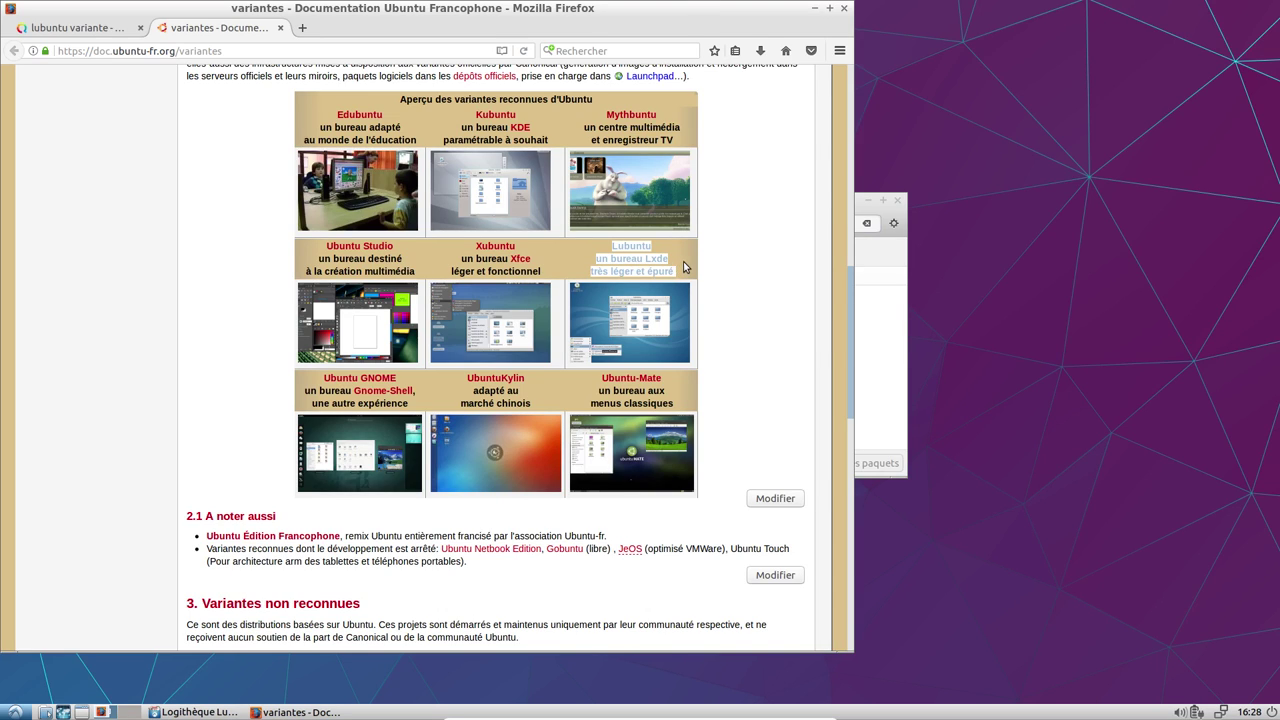
- Close Firefox with both of its tabs, and close the Logithèque Lubuntu window
{"action": "left_click", "coordinate": [843, 8]}
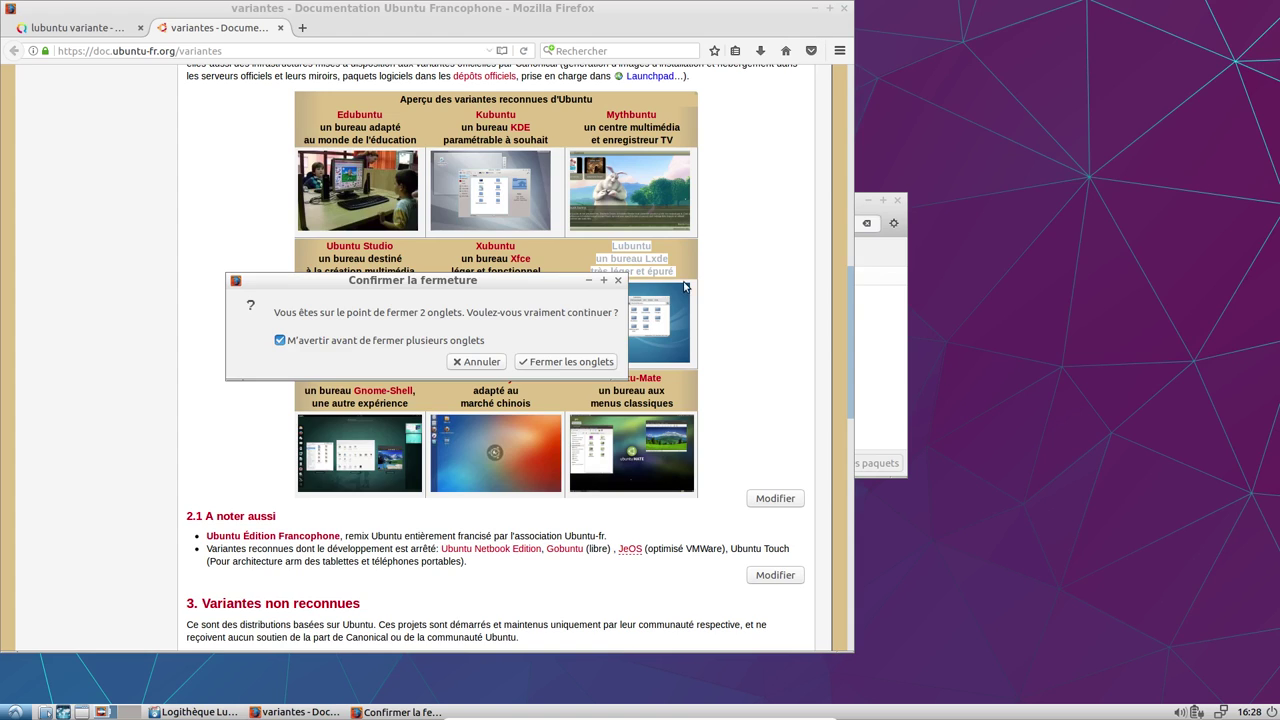
{"action": "left_click", "coordinate": [563, 362]}
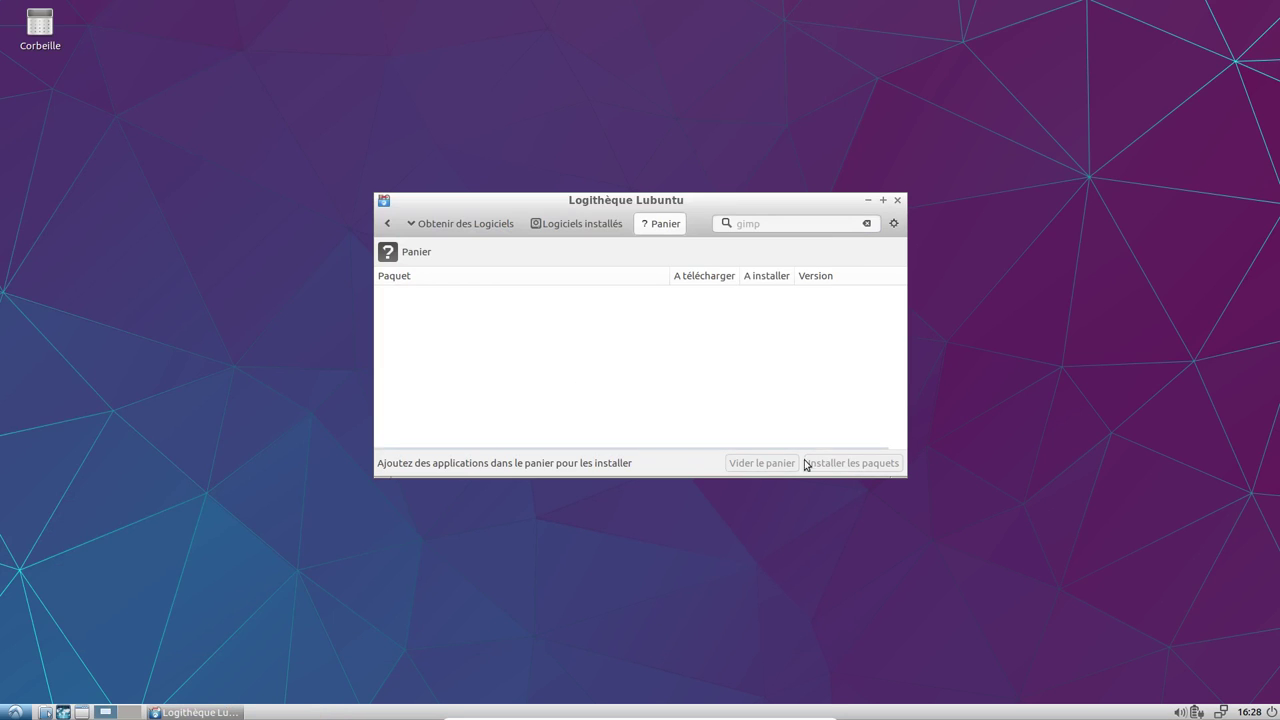
{"action": "left_click", "coordinate": [897, 202]}
- Launch LibreOffice Impress, view the version information in À propos de LibreOffice, and close the program
{"action": "left_click", "coordinate": [15, 712]}
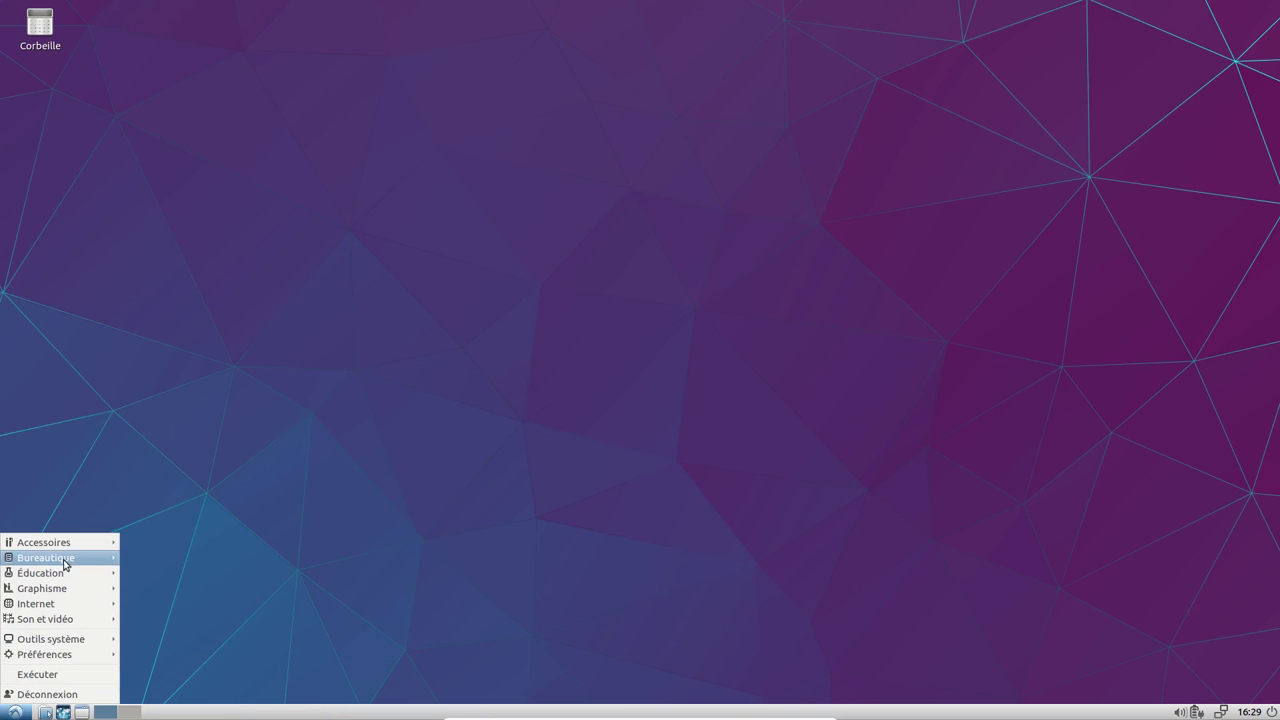
{"action": "mouse_move", "coordinate": [72, 557]}
{"action": "left_click", "coordinate": [182, 636]}
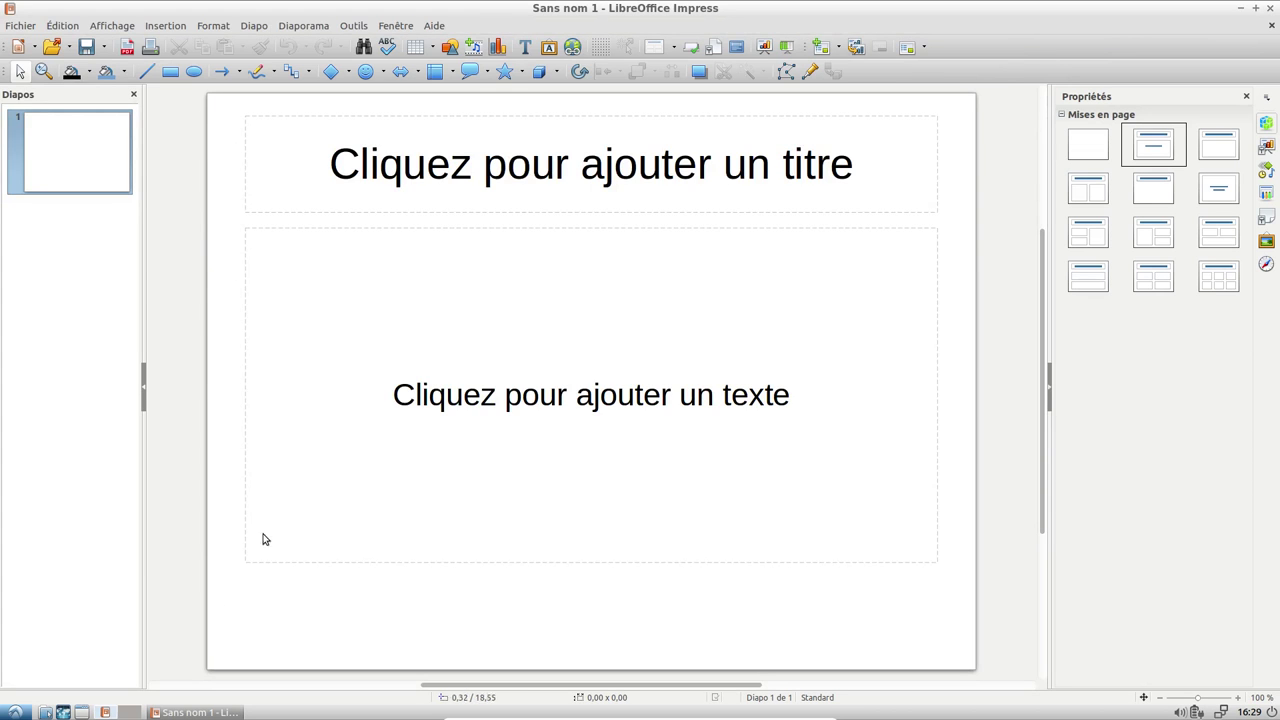
{"action": "left_click", "coordinate": [444, 28]}
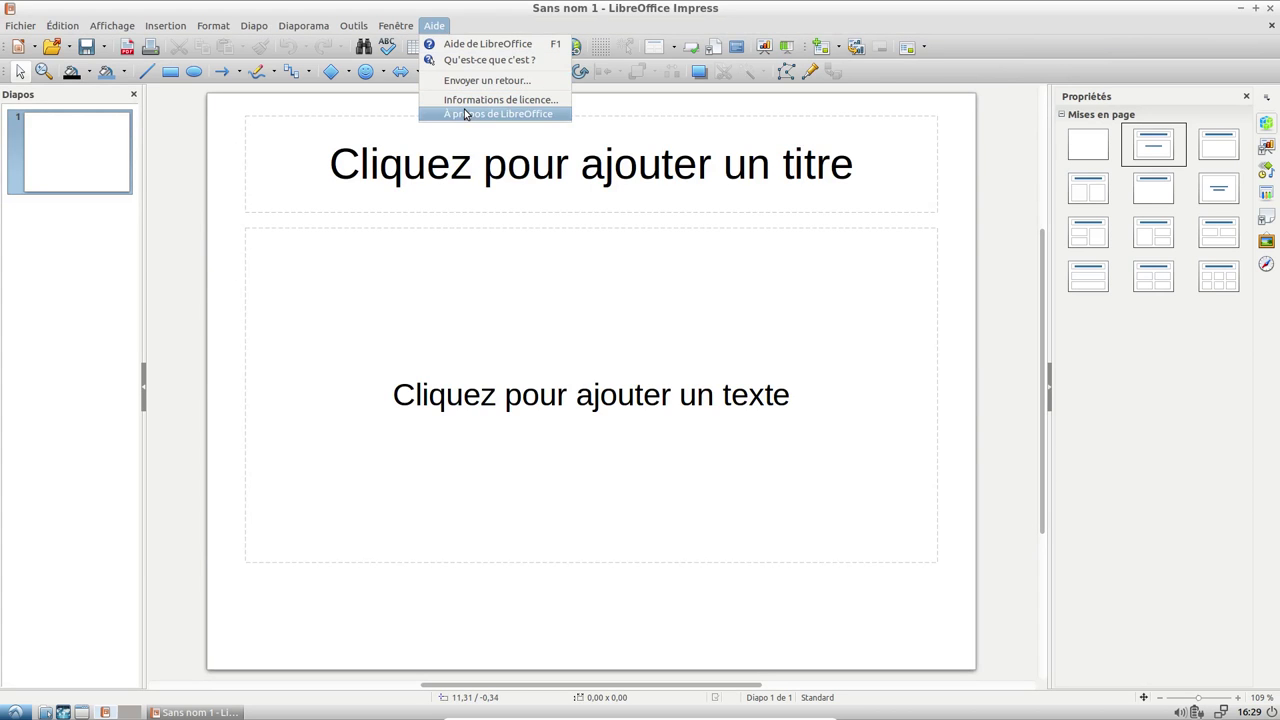
{"action": "left_click", "coordinate": [464, 109]}
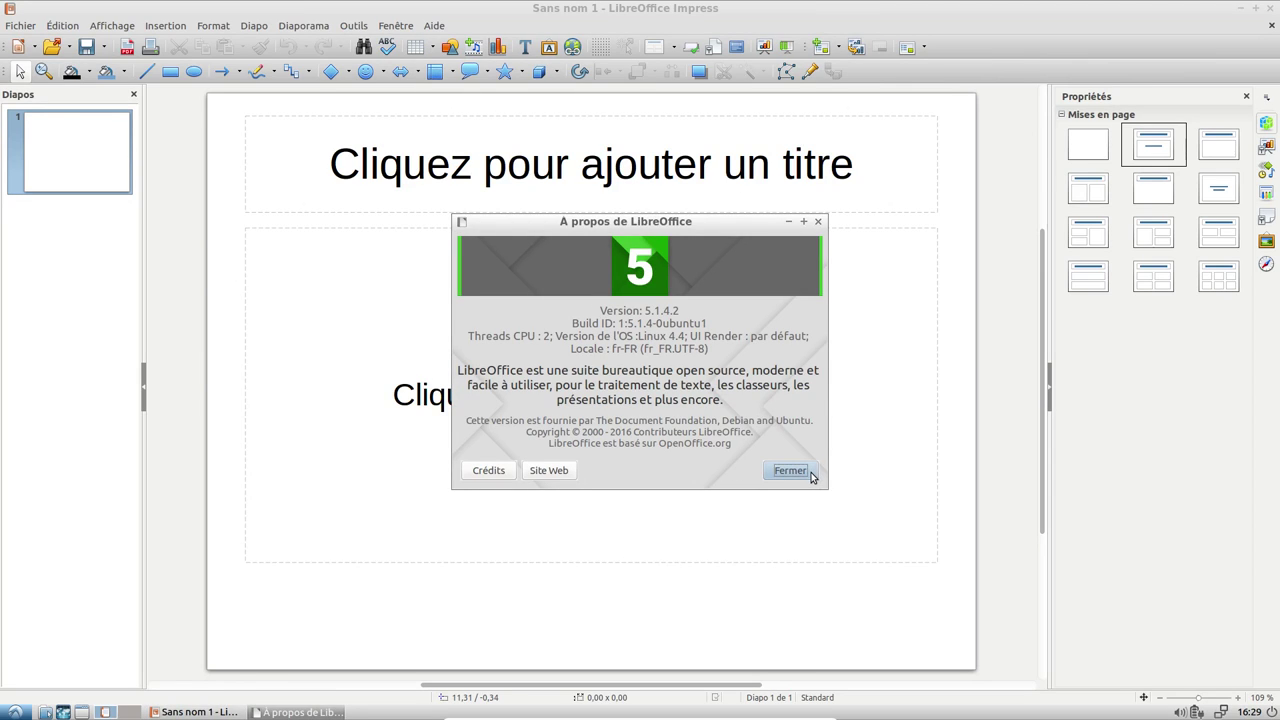
{"action": "left_click", "coordinate": [790, 470]}
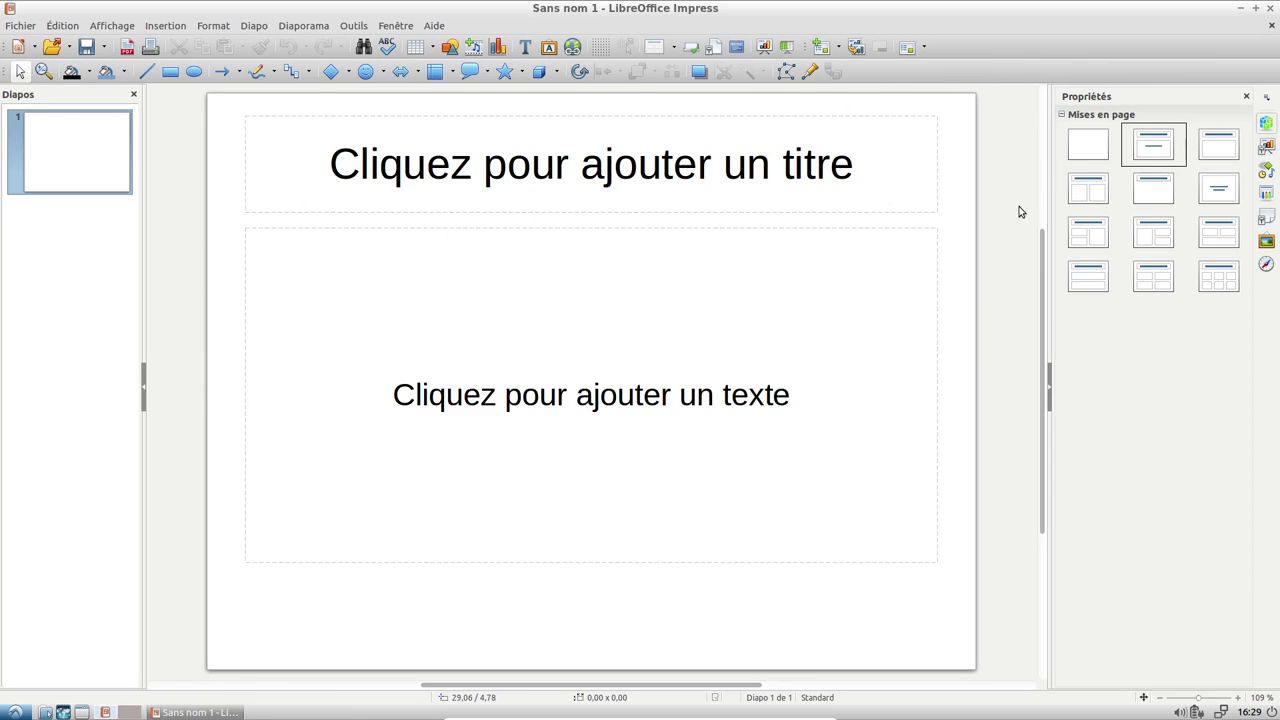
{"action": "left_click", "coordinate": [1270, 10]}
- Launch GIMP and switch its interface to single-window mode (Mode fenêtre unique)
{"action": "left_click", "coordinate": [15, 712]}
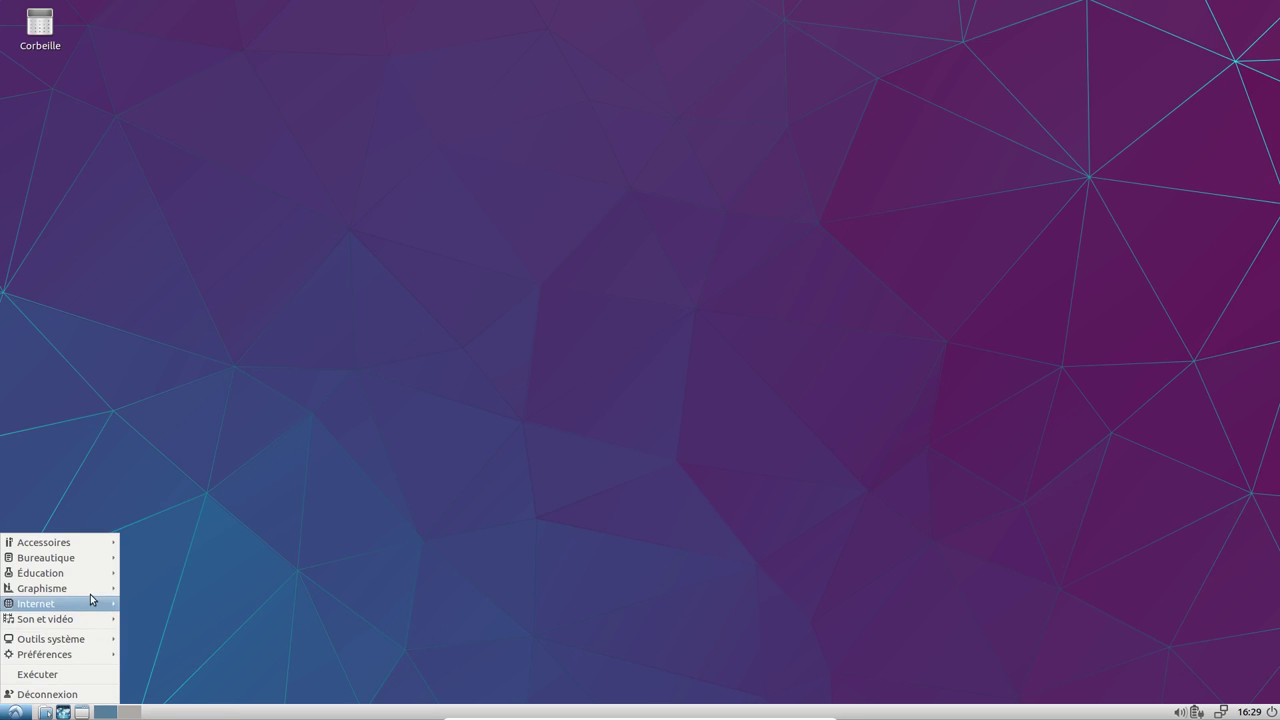
{"action": "mouse_move", "coordinate": [90, 588]}
{"action": "left_click", "coordinate": [230, 590]}
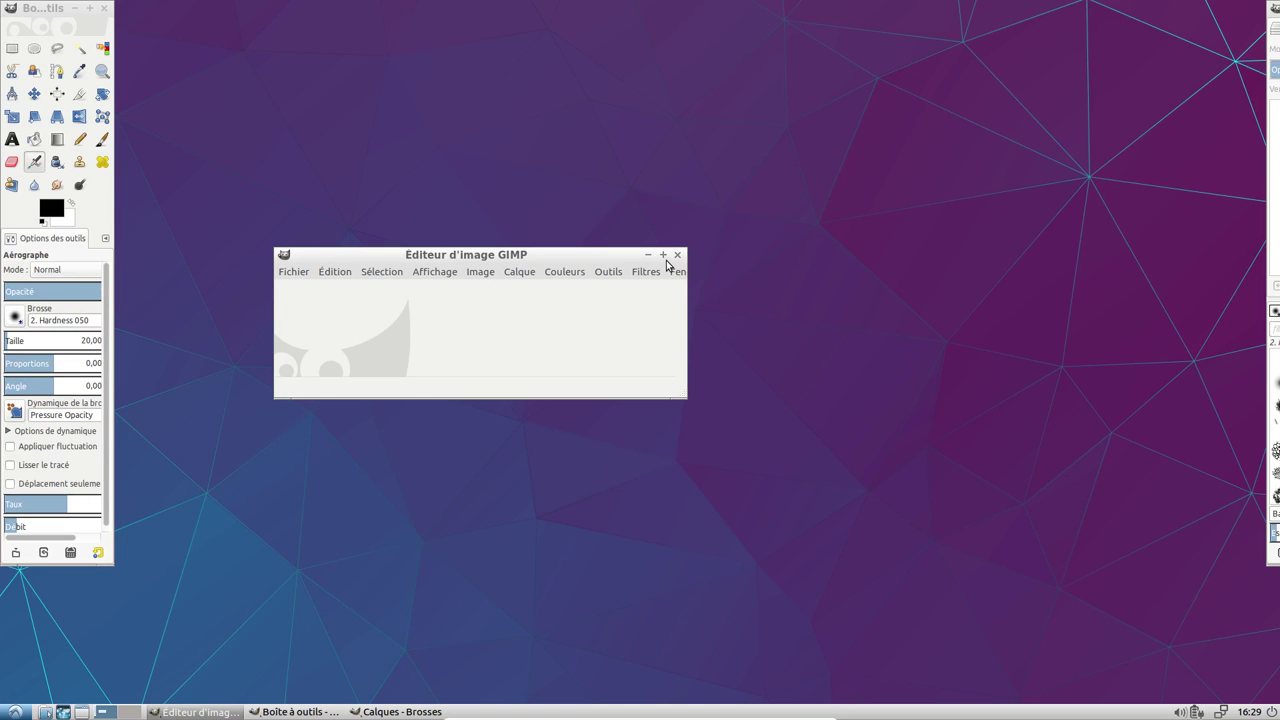
{"action": "left_click", "coordinate": [675, 272]}
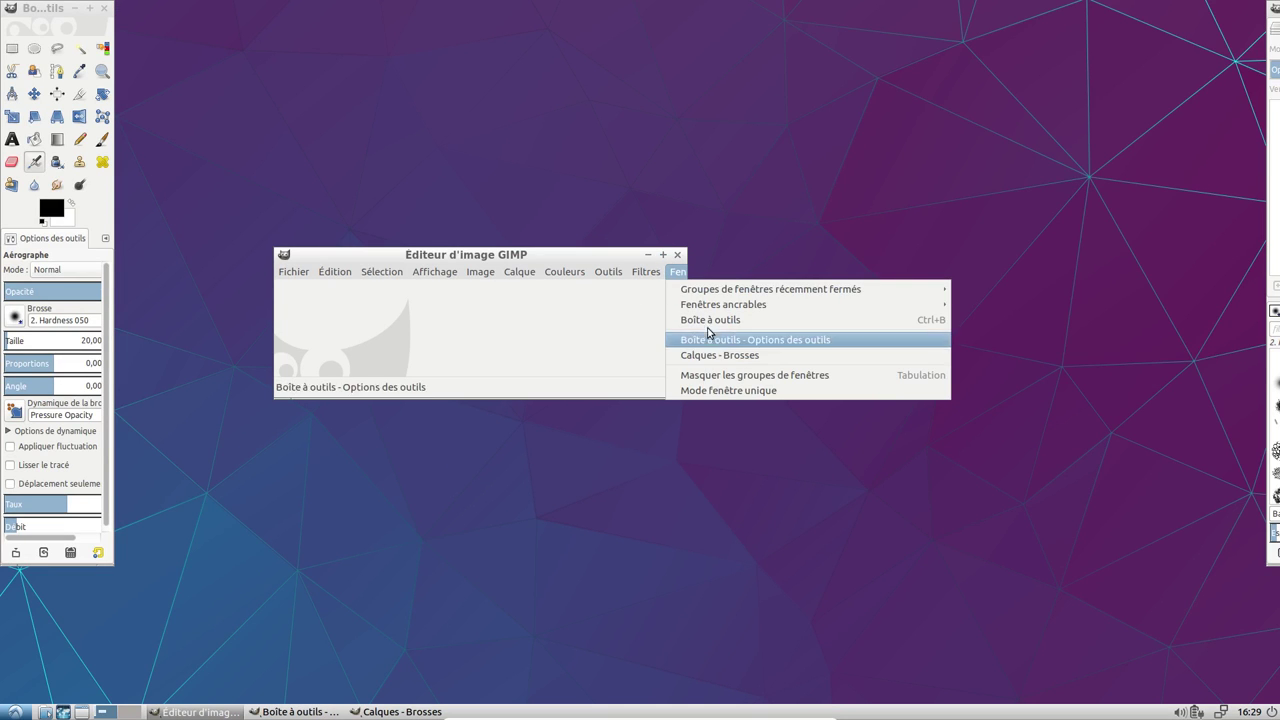
{"action": "left_click", "coordinate": [709, 390]}
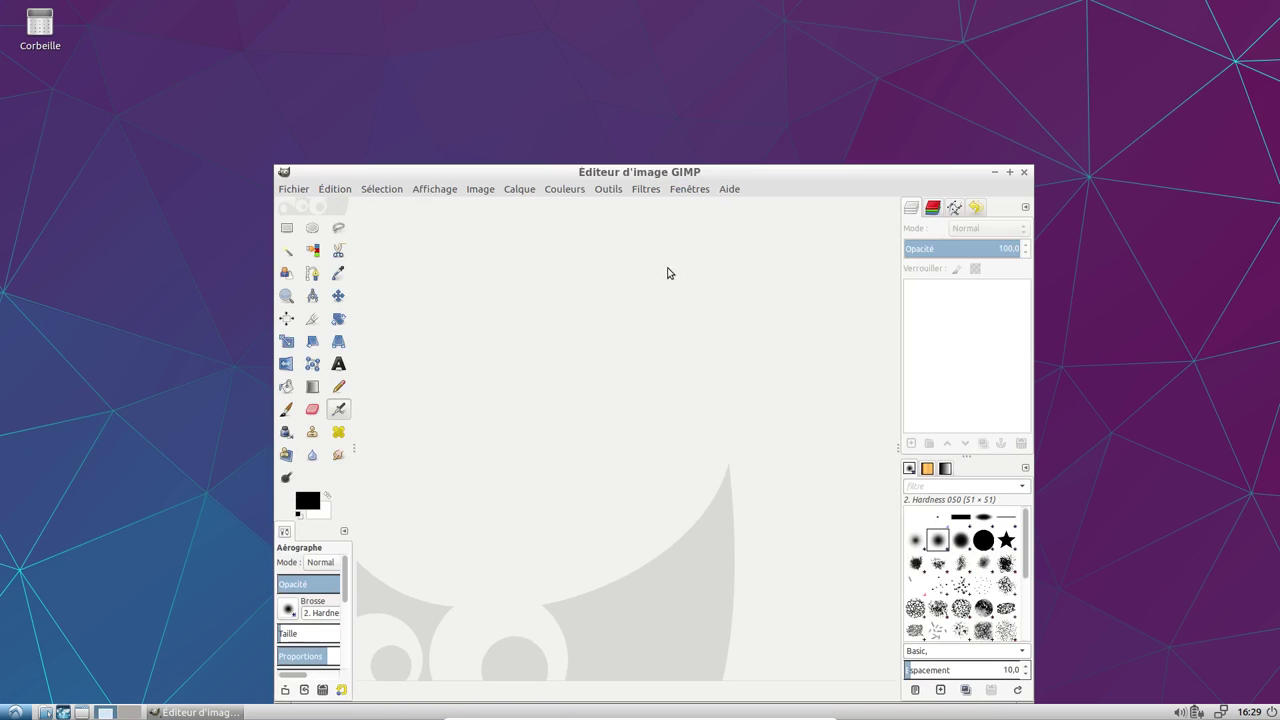
- View GIMP's version information, and maximise the editor window before closing it
{"action": "left_click", "coordinate": [728, 190]}
{"action": "left_click", "coordinate": [750, 253]}
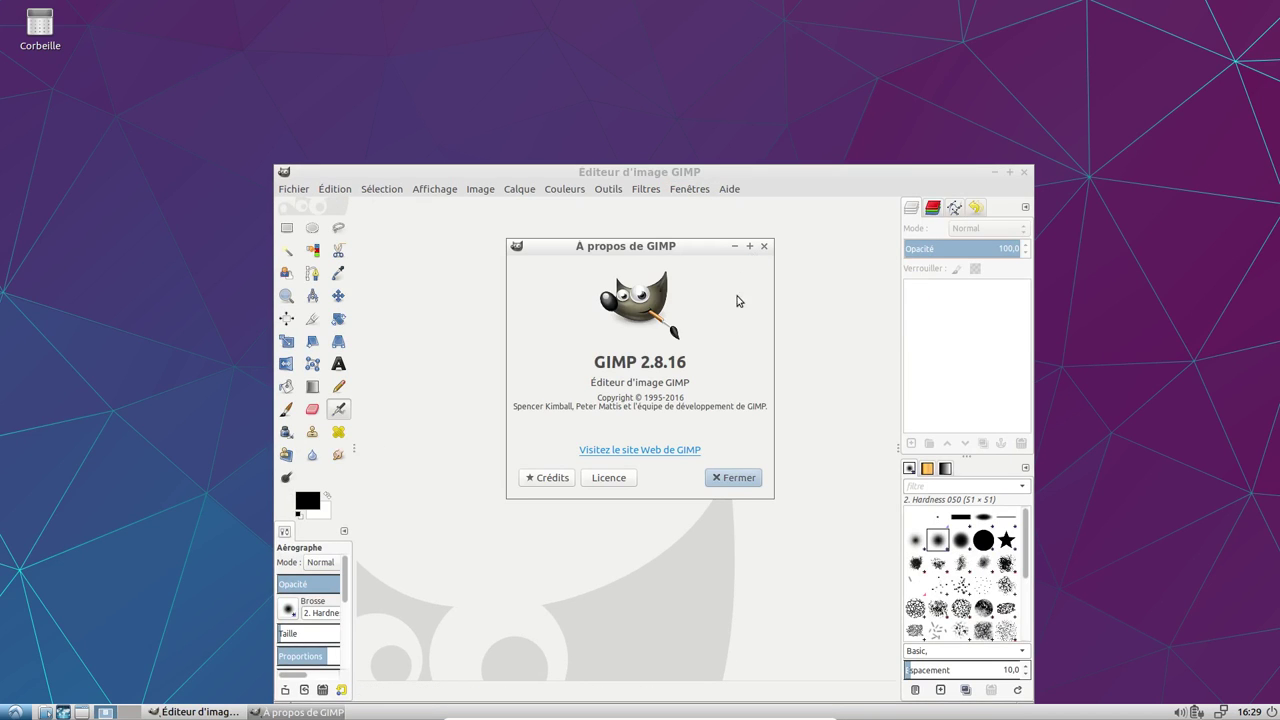
{"action": "left_click", "coordinate": [726, 480]}
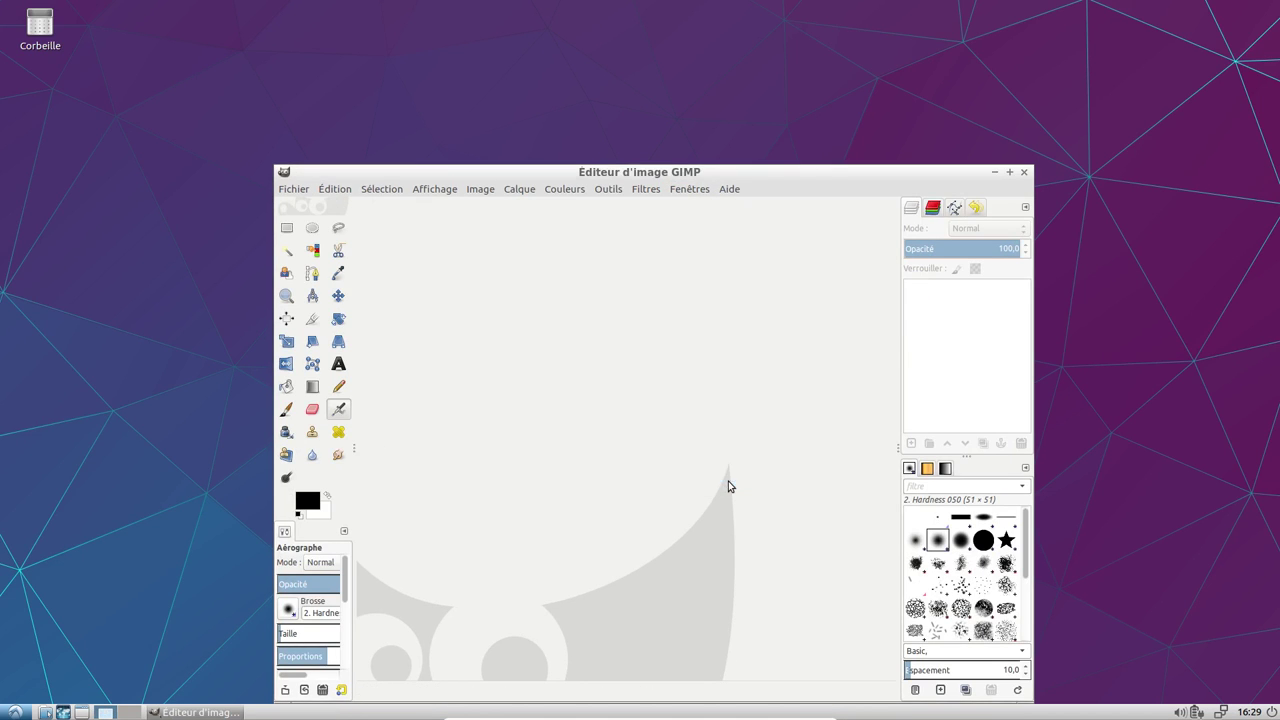
{"action": "left_click", "coordinate": [1009, 172]}
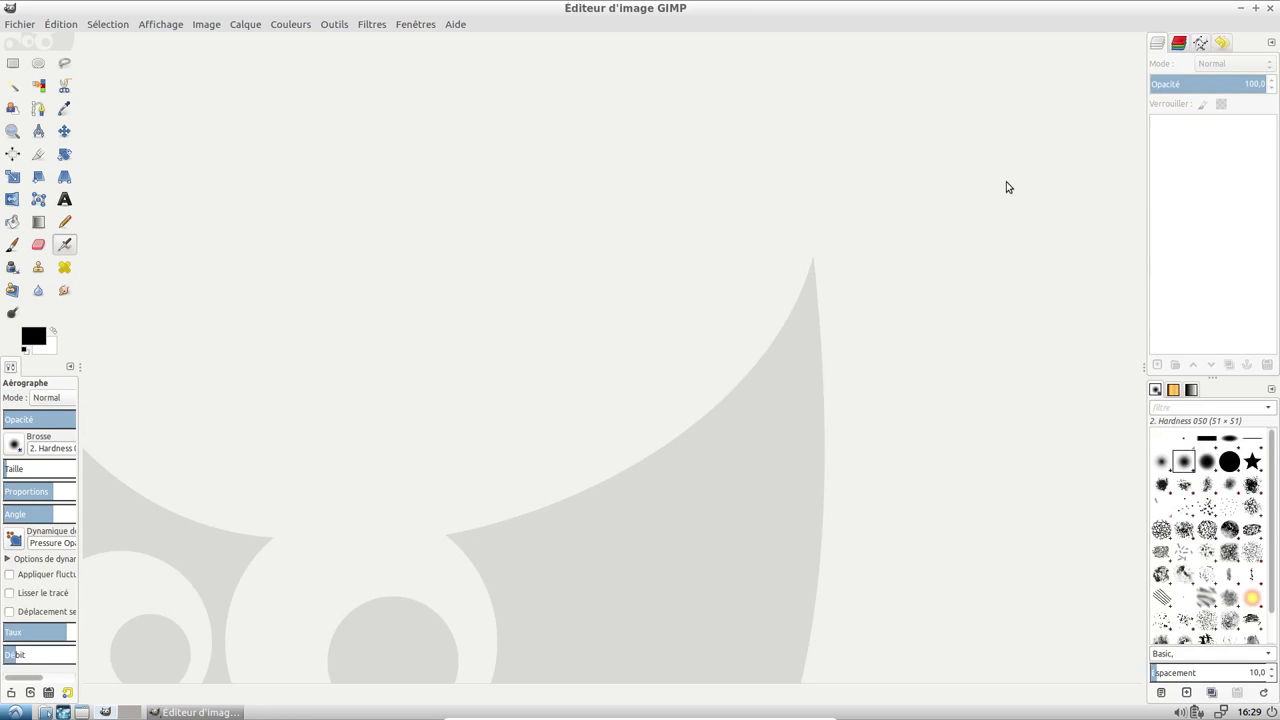
{"action": "left_click", "coordinate": [1270, 9]}
- Restart the Lubuntu system and log back in by entering the account password
{"action": "left_click", "coordinate": [15, 711]}
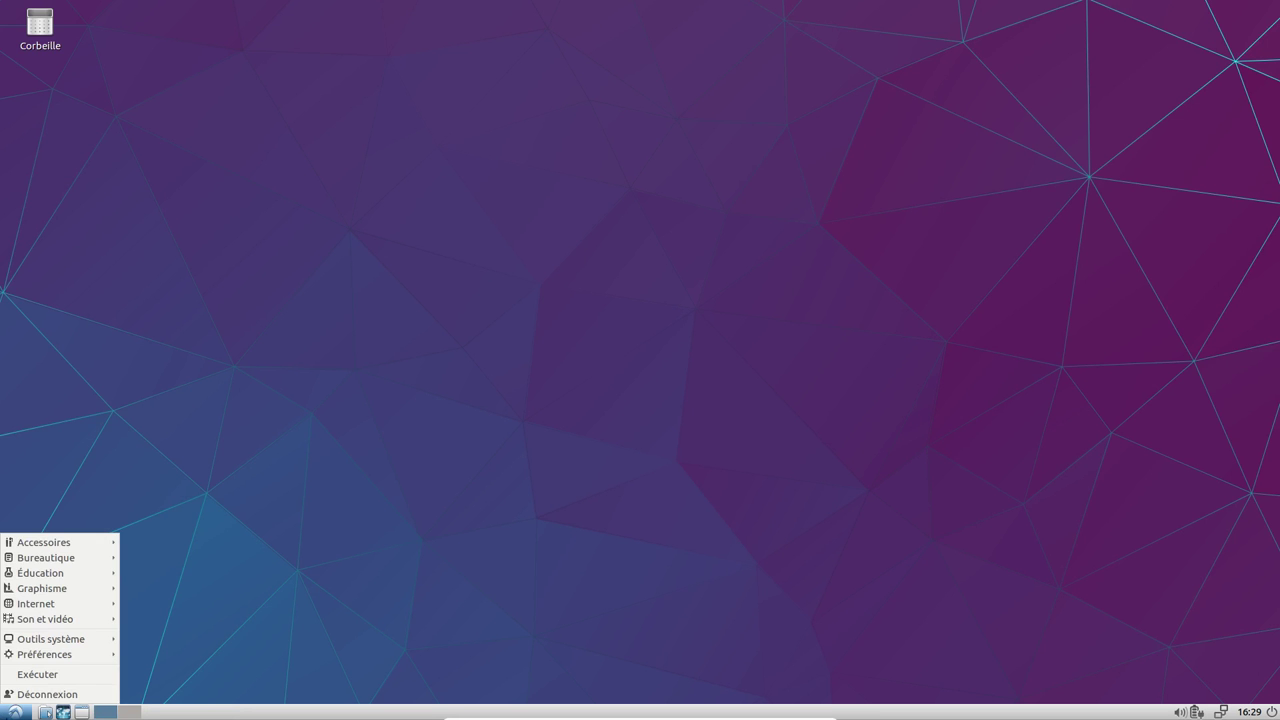
{"action": "left_click", "coordinate": [57, 694]}
{"action": "left_click", "coordinate": [609, 355]}
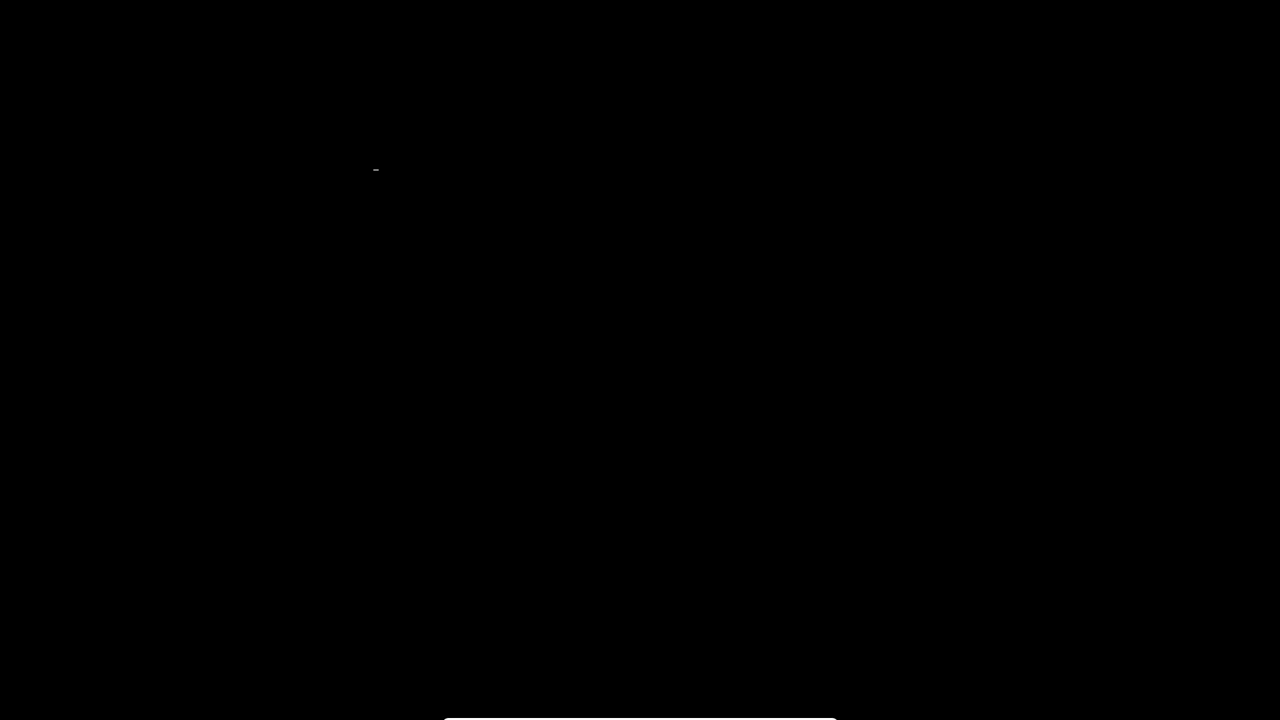
{"action": "type", "text": "********"}
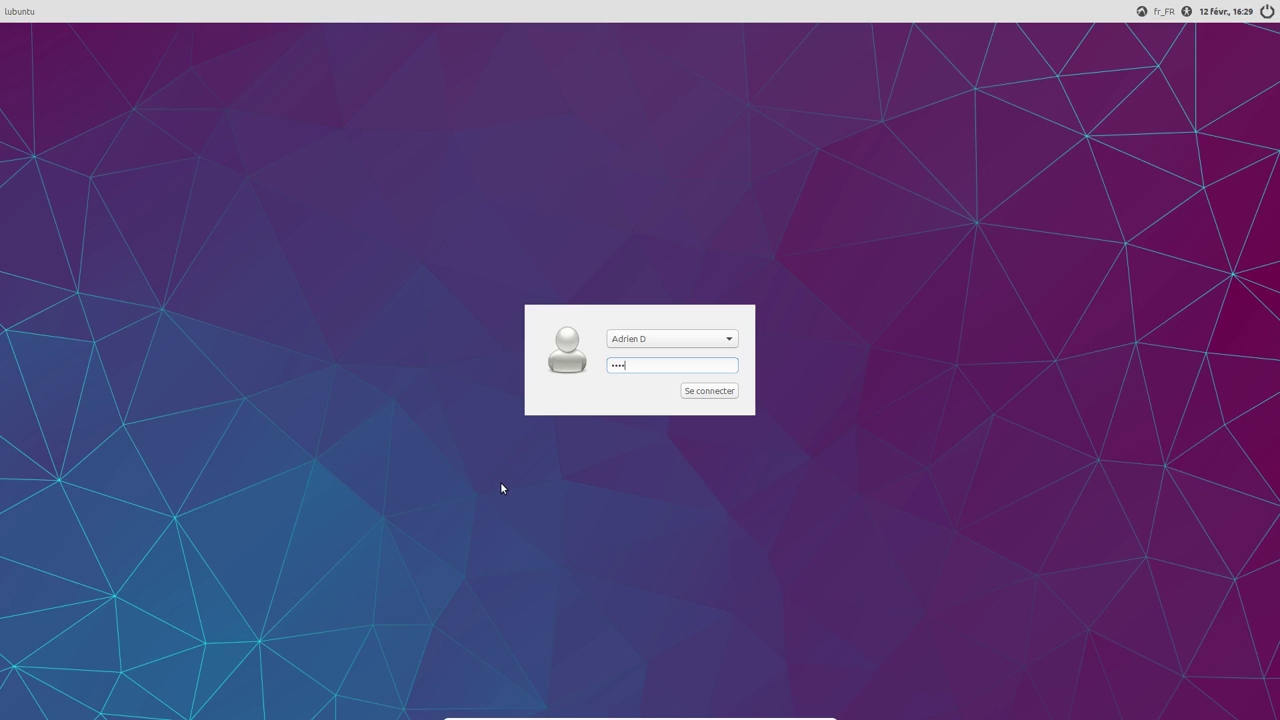
{"action": "key", "text": "Return"}
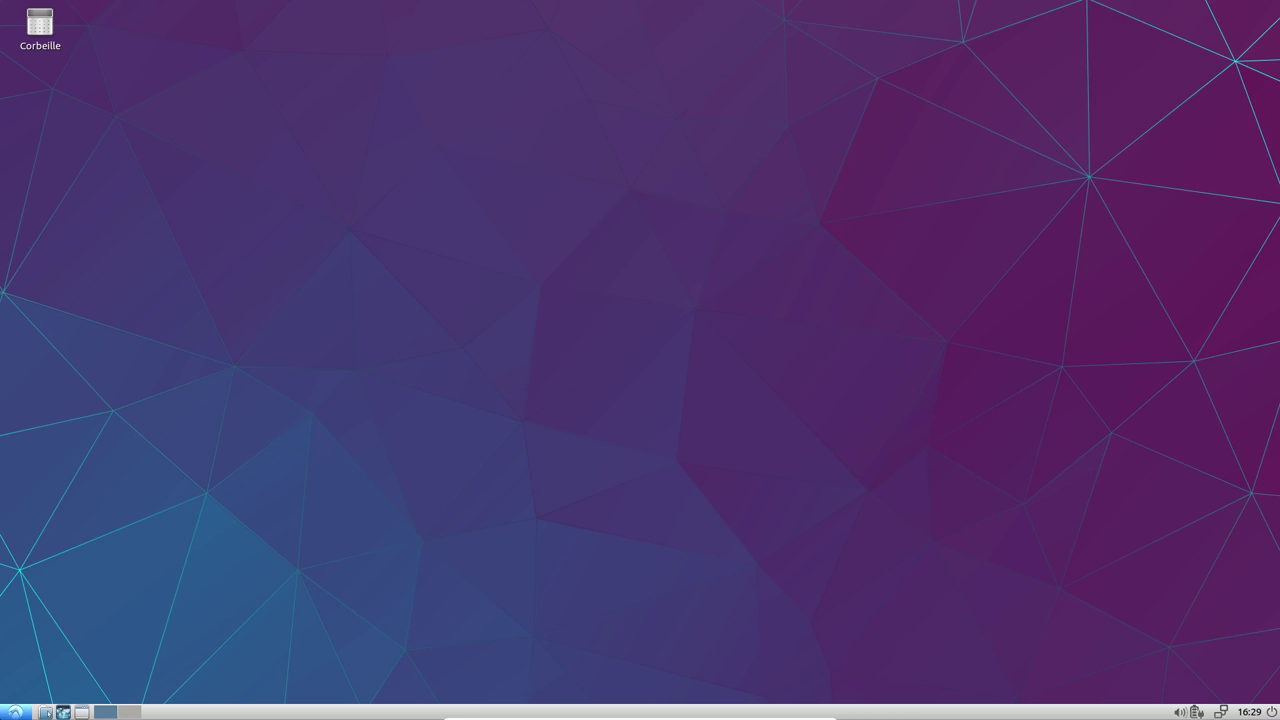
- Check processor and memory usage in the Gestionnaire des tâches, and close it
{"action": "left_click", "coordinate": [14, 712]}
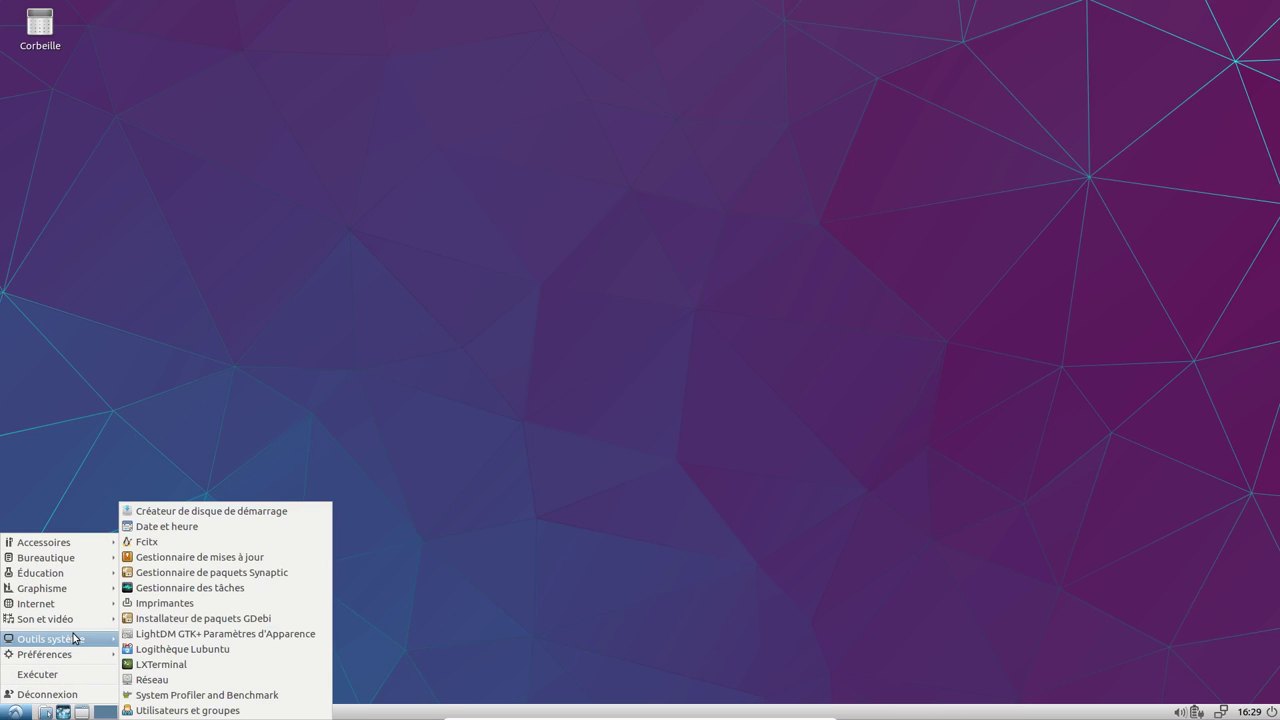
{"action": "mouse_move", "coordinate": [100, 637]}
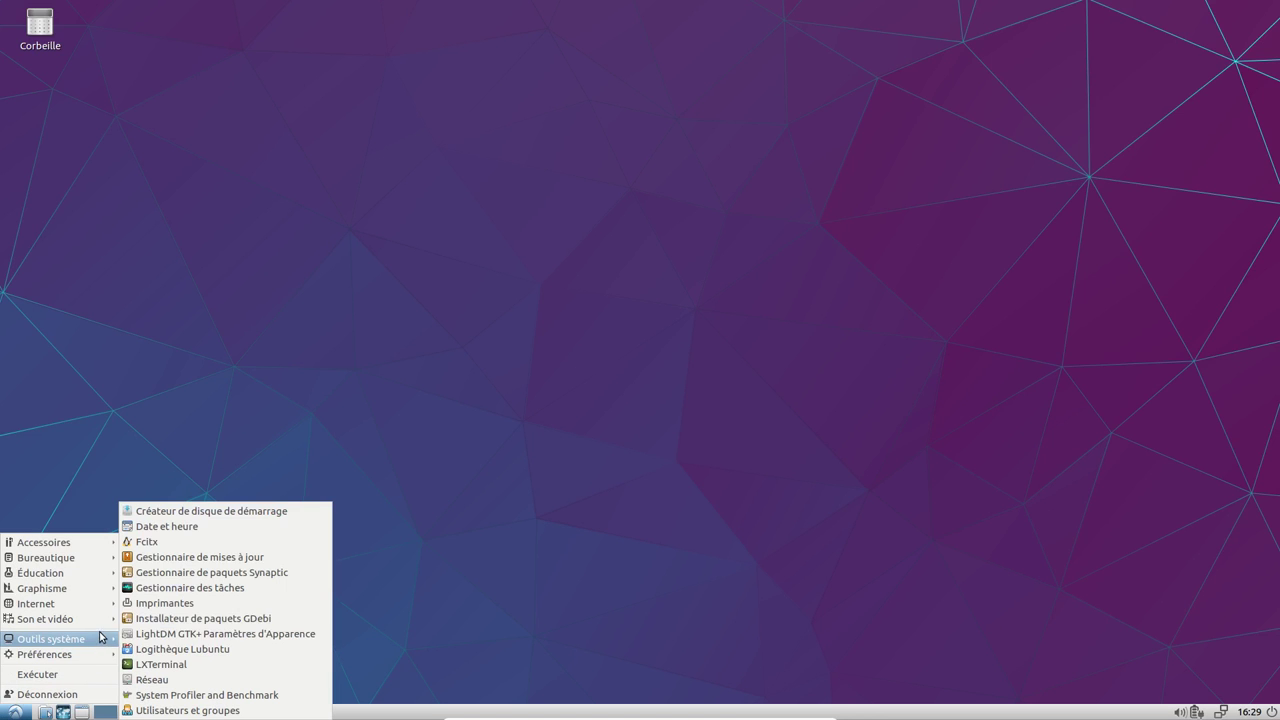
{"action": "left_click", "coordinate": [186, 588]}
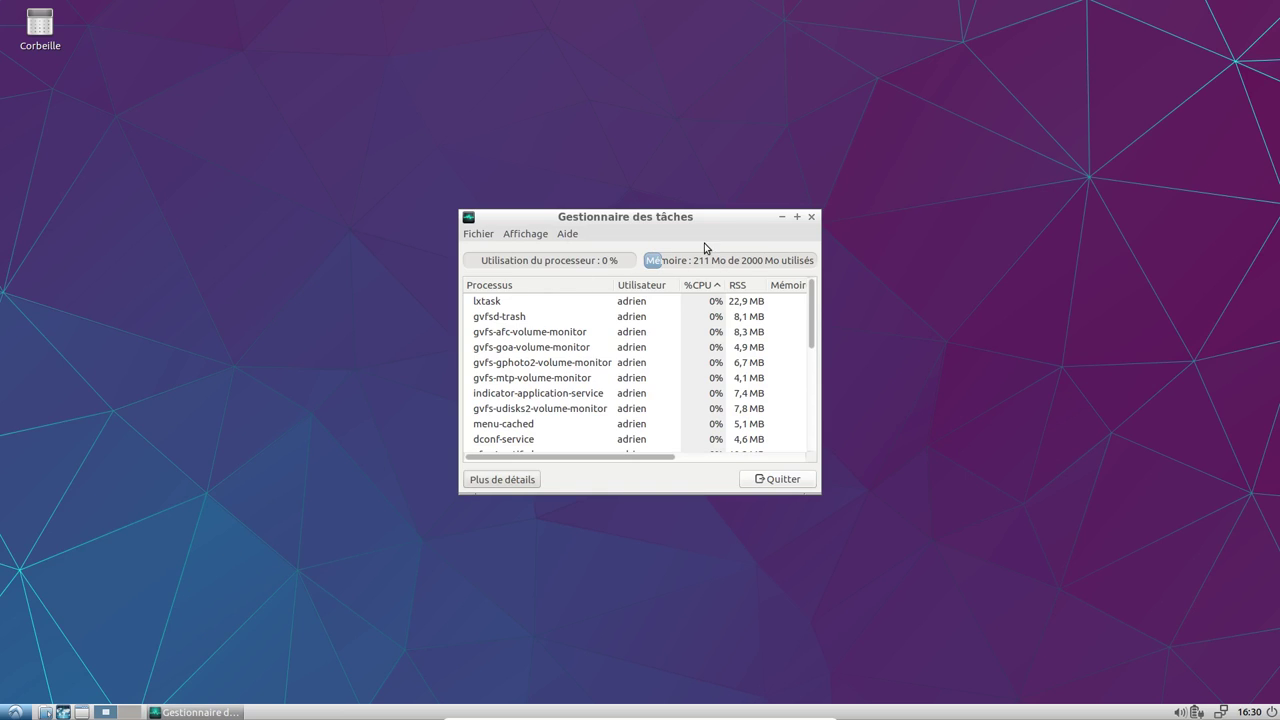
{"action": "left_click", "coordinate": [812, 218]}
- Shut down the Lubuntu virtual machine and bring up the SimpleScreenRecorder window on the host
{"action": "left_click", "coordinate": [15, 712]}
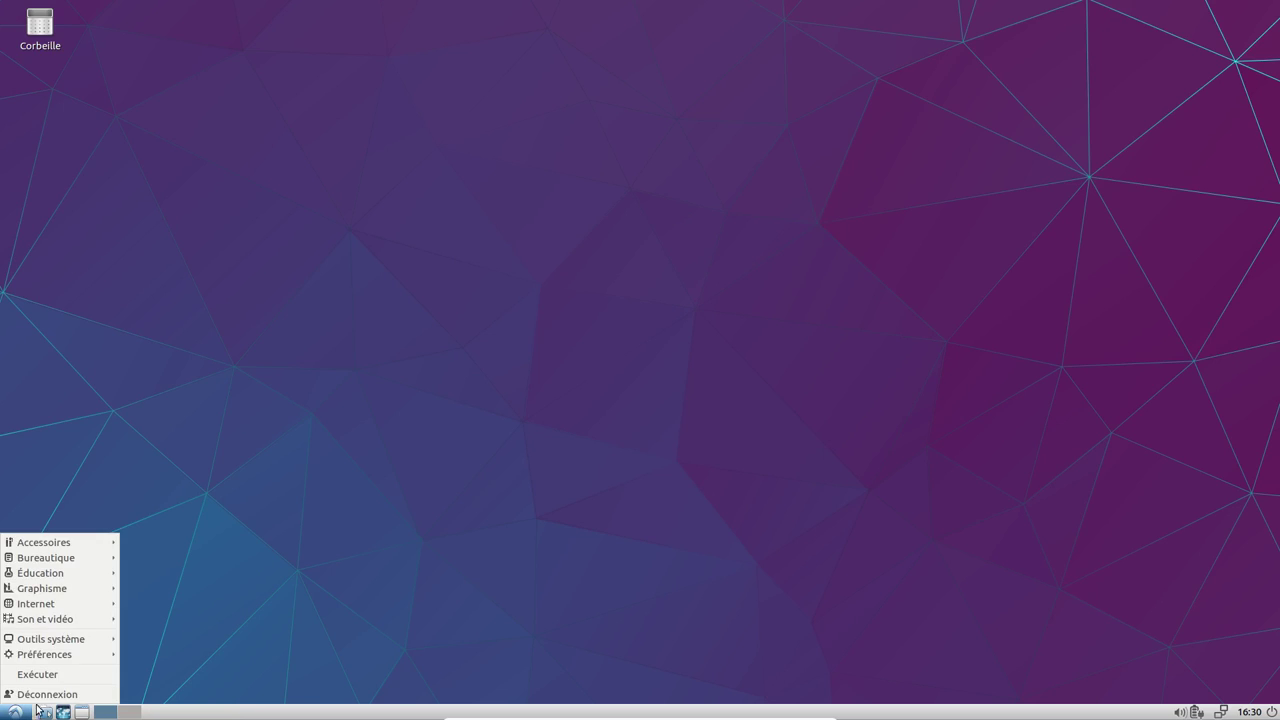
{"action": "left_click", "coordinate": [47, 694]}
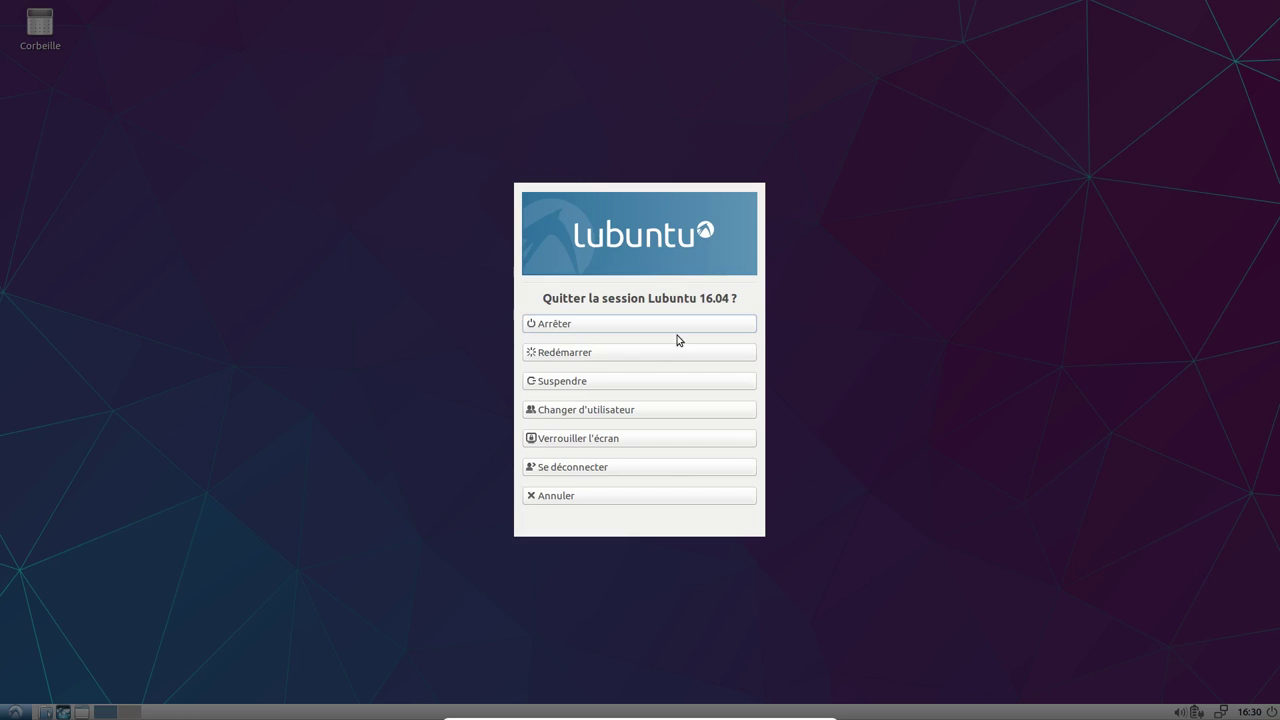
{"action": "left_click", "coordinate": [606, 326]}
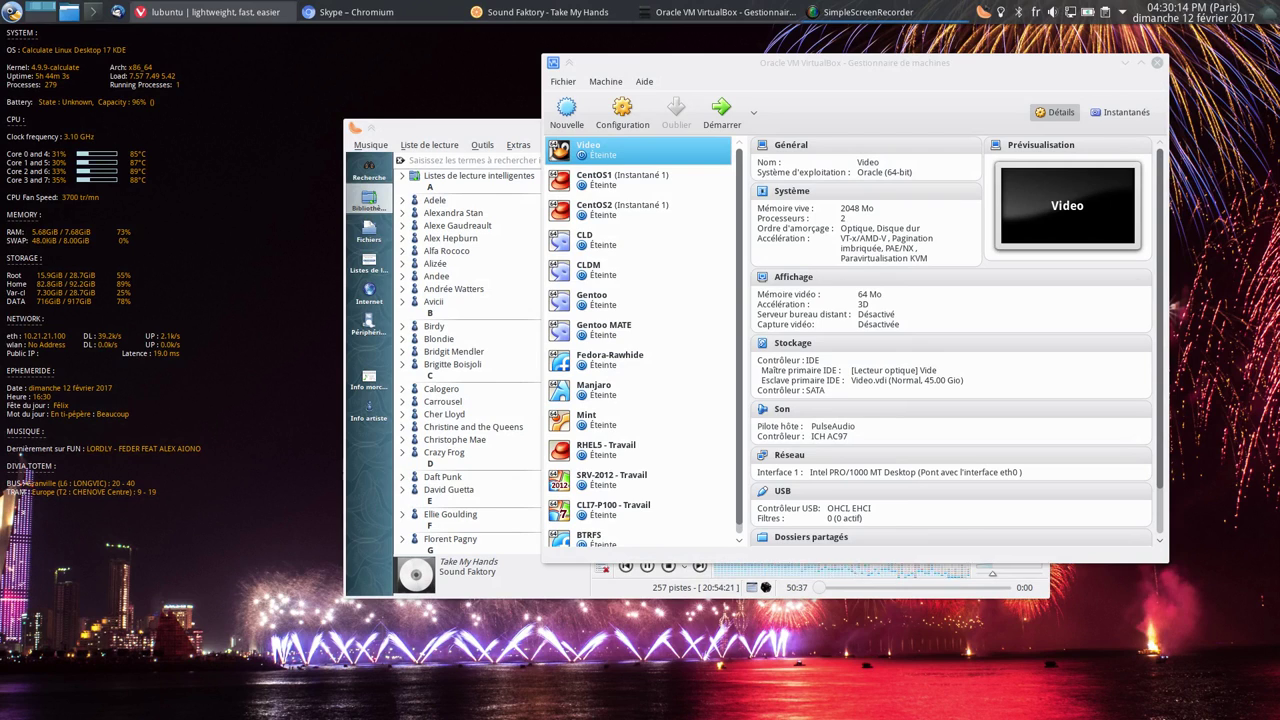
{"action": "left_click", "coordinate": [868, 12]}
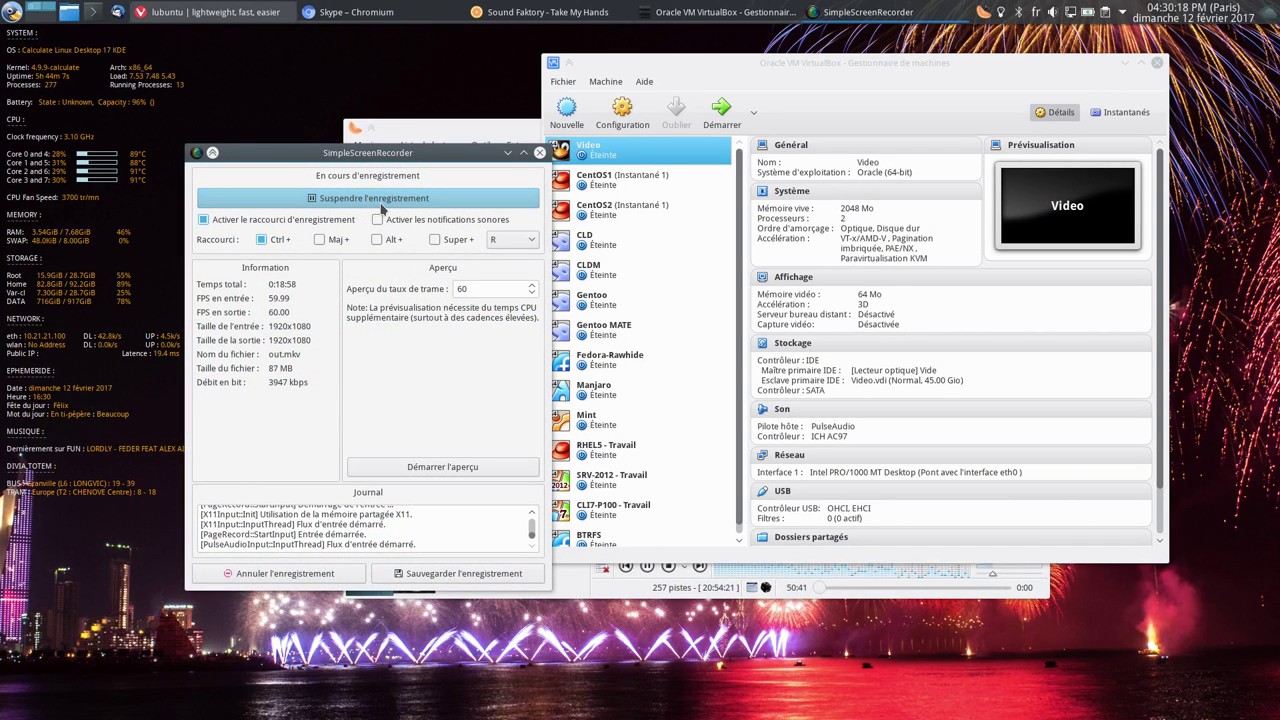